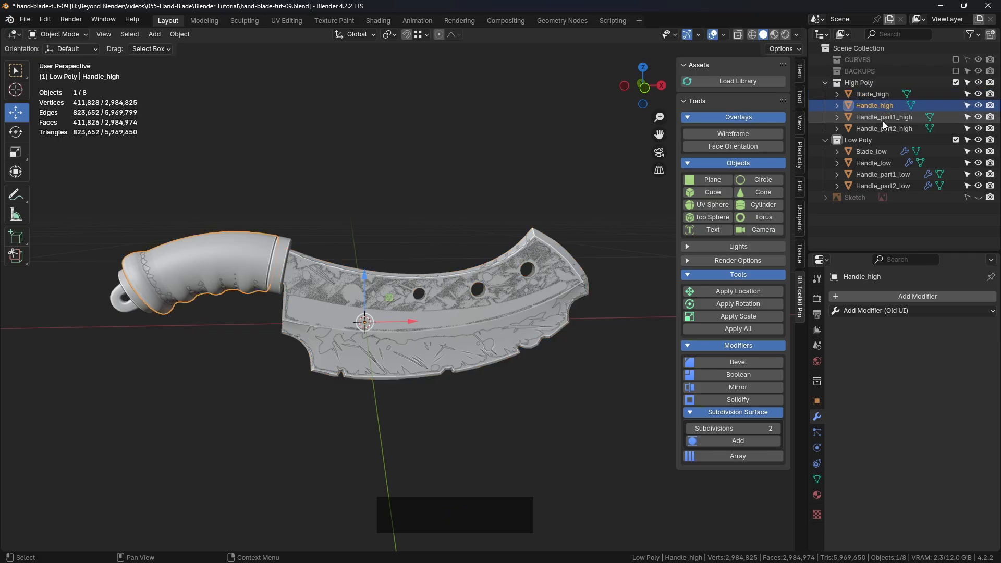
Compare the object names in the High Poly and Low Poly collections for matching _high and _low variants.
{"action": "left_click", "coordinate": [883, 121]}
{"action": "left_click", "coordinate": [885, 134]}
{"action": "left_click", "coordinate": [890, 127]}
{"action": "left_click", "coordinate": [886, 117]}
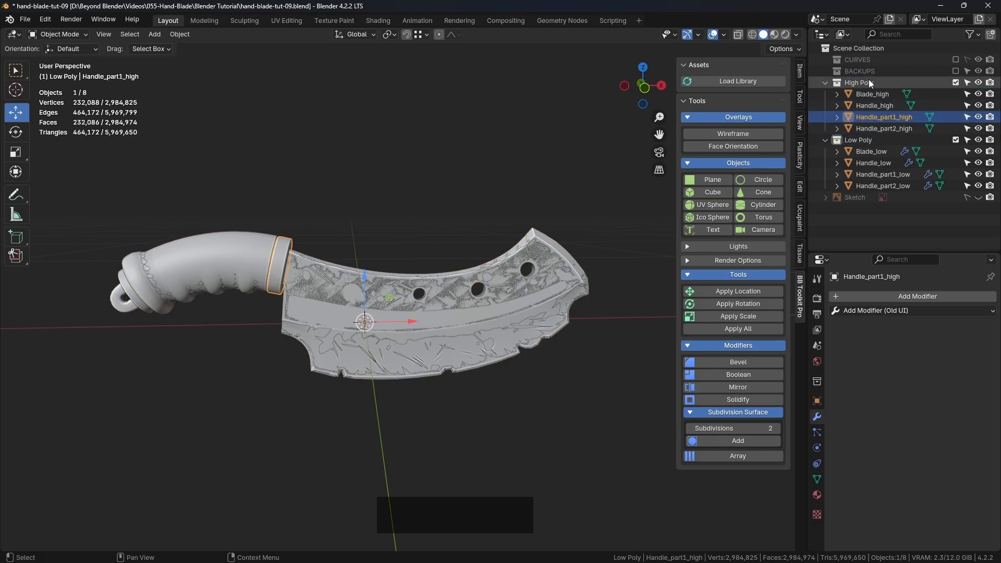
{"action": "left_click", "coordinate": [872, 151]}
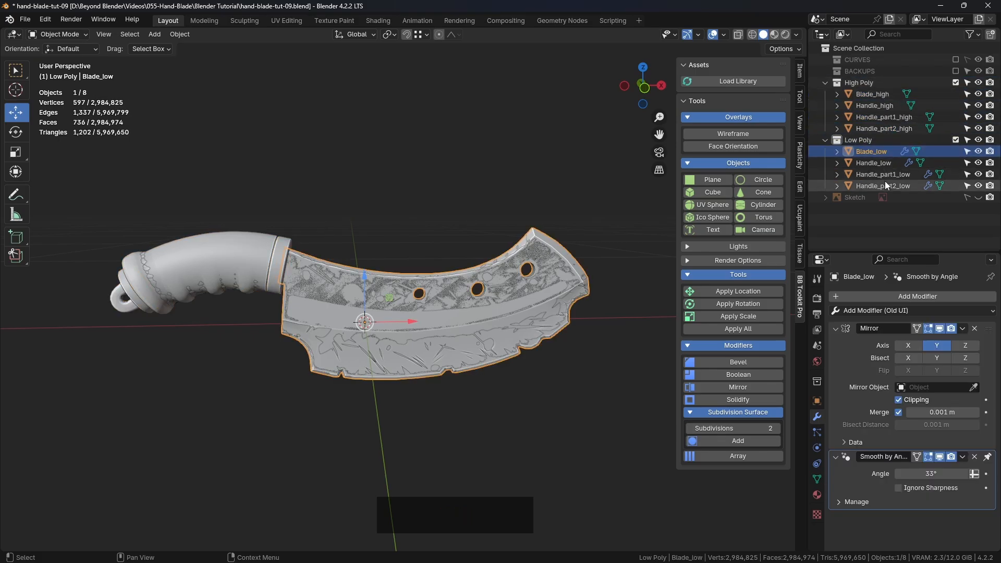
{"action": "left_click", "coordinate": [870, 140]}
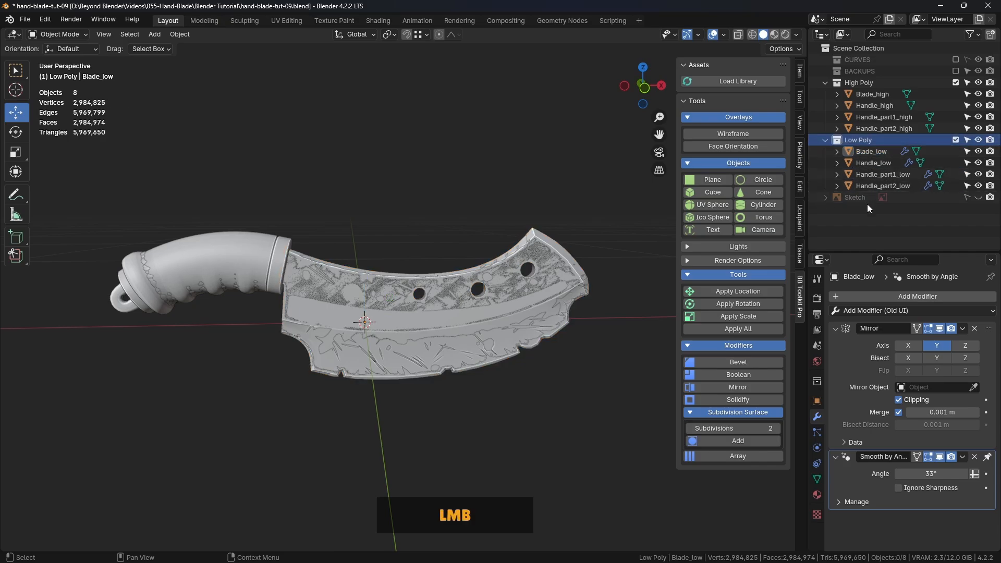
{"action": "left_click", "coordinate": [897, 174]}
{"action": "left_click", "coordinate": [898, 148], "text": "shift"}
{"action": "left_click", "coordinate": [892, 128]}
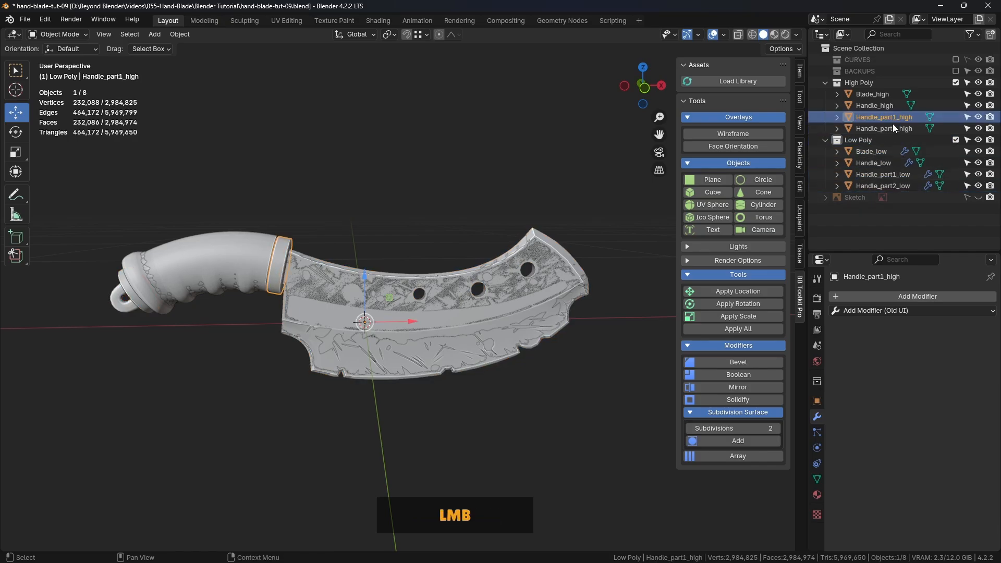
{"action": "left_click", "coordinate": [901, 118]}
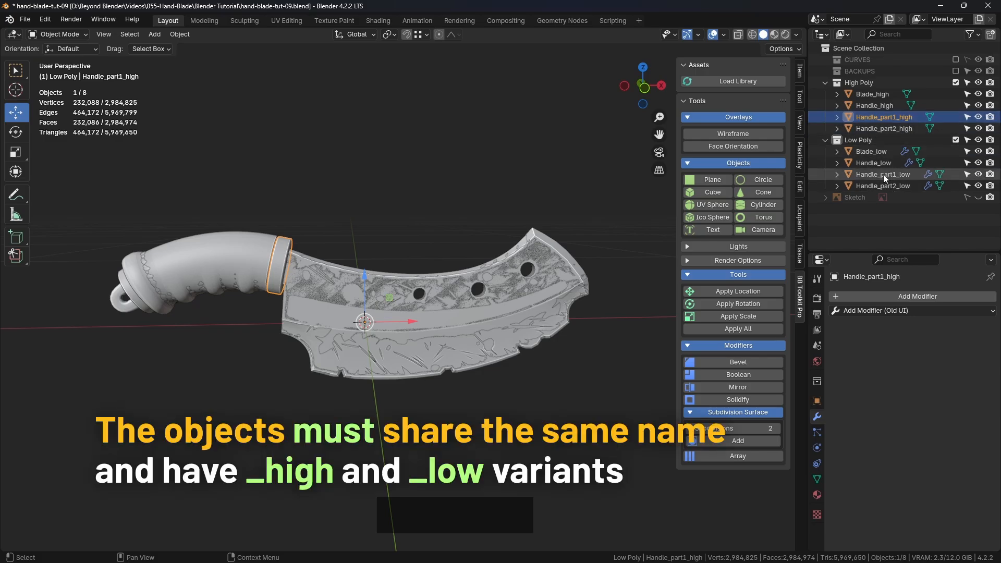
{"action": "left_click", "coordinate": [589, 398]}
{"action": "left_click", "coordinate": [592, 393], "text": "shift"}
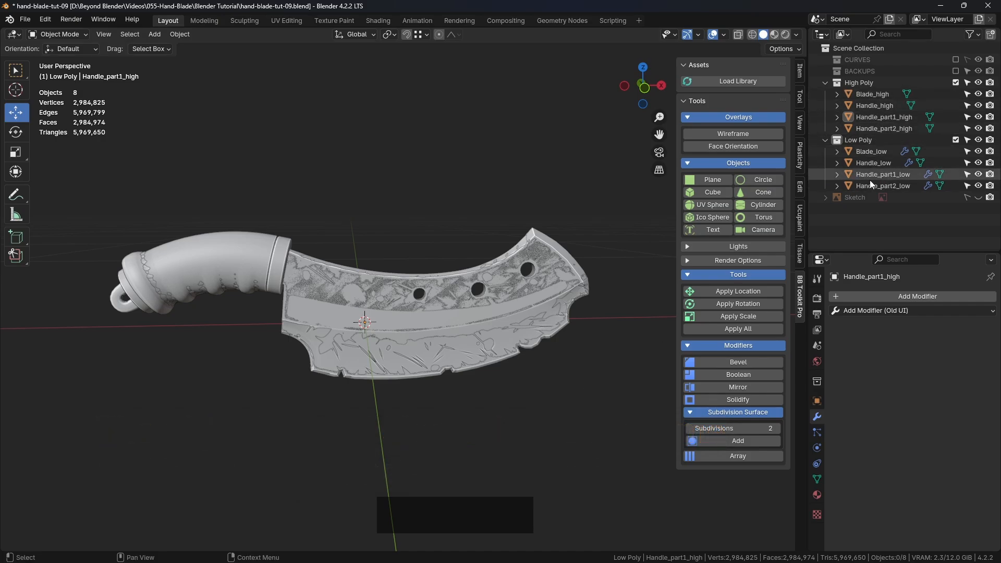
Exclude the High Poly collection from the view layer and inspect the low-poly handle, its two parts and the blade individually.
{"action": "left_click", "coordinate": [957, 83]}
{"action": "middle_click_drag", "start_coordinate": [497, 199], "coordinate": [283, 267], "text": "shift"}
{"action": "left_click", "coordinate": [283, 267]}
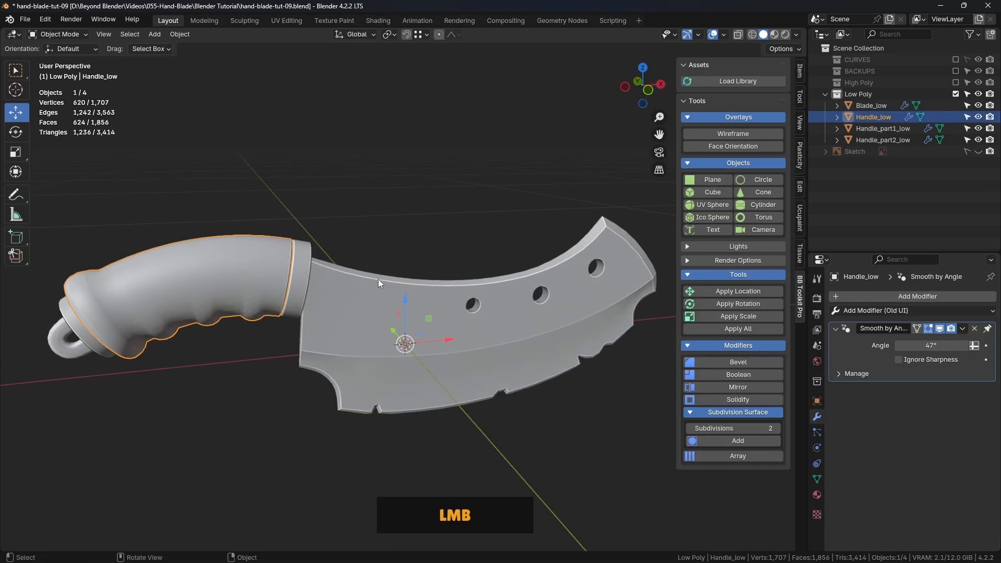
{"action": "left_click", "coordinate": [314, 283]}
{"action": "left_click", "coordinate": [303, 283]}
{"action": "left_click", "coordinate": [74, 331]}
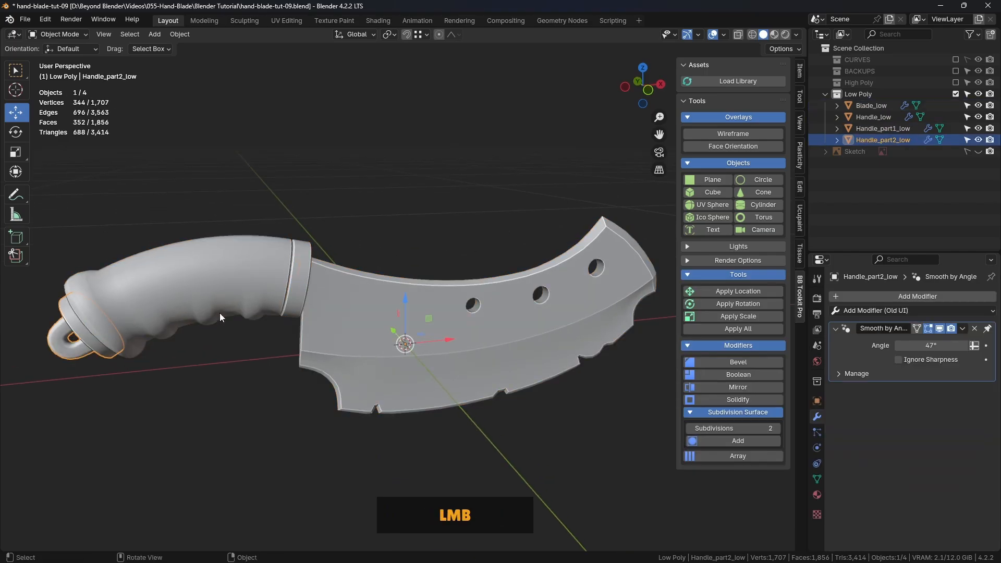
{"action": "middle_click_drag", "start_coordinate": [220, 312], "coordinate": [427, 274]}
{"action": "middle_click_drag", "start_coordinate": [502, 273], "coordinate": [503, 270]}
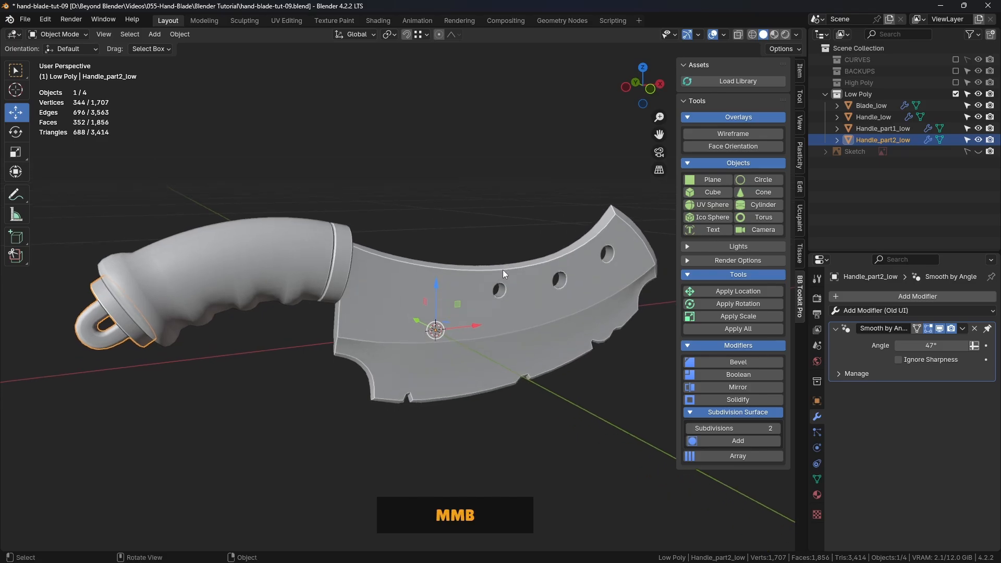
{"action": "left_click", "coordinate": [525, 263]}
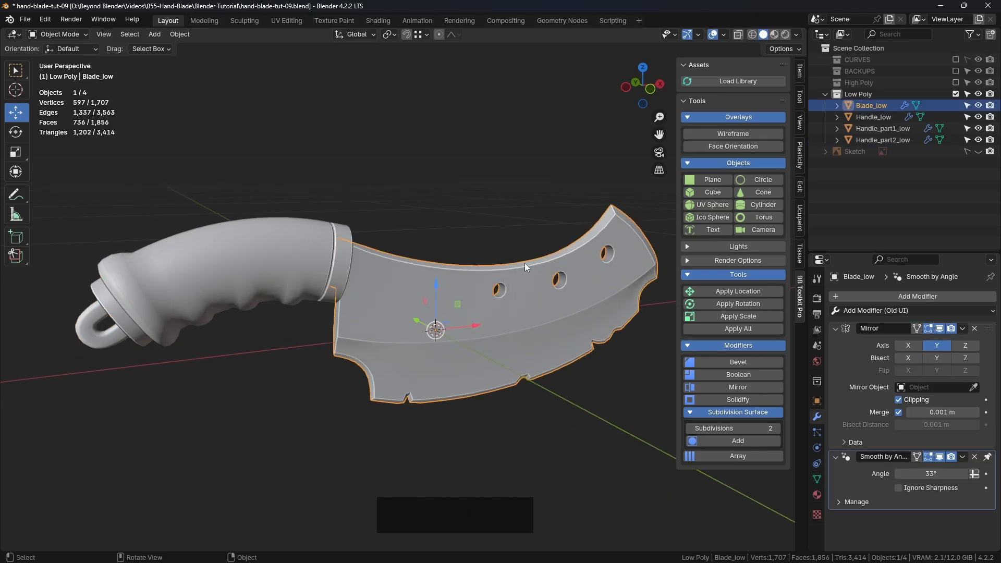
Deselect all objects and widen the 3D viewport slightly.
{"action": "left_click", "coordinate": [613, 199]}
{"action": "mouse_move", "coordinate": [809, 171]}
{"action": "left_mouse_down"}
{"action": "mouse_move", "coordinate": [837, 177]}
{"action": "mouse_move", "coordinate": [820, 179]}
{"action": "left_mouse_up"}
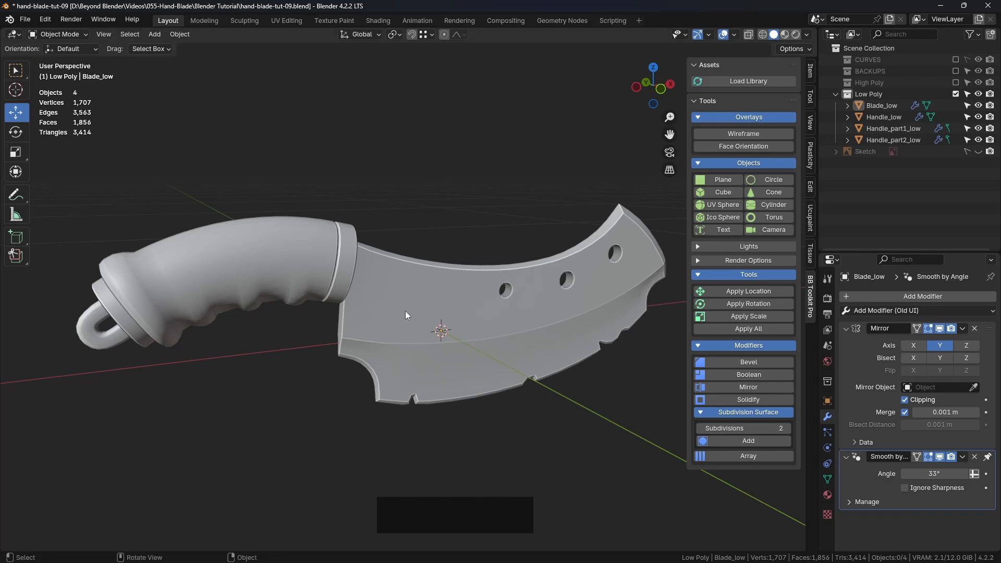
{"action": "left_click", "coordinate": [405, 311]}
{"action": "left_click", "coordinate": [239, 170]}
Check in the add-on preferences that TexTools and UV Squares are installed and enabled, viewing the TexTools details.
{"action": "left_click", "coordinate": [46, 19]}
{"action": "left_click", "coordinate": [84, 168]}
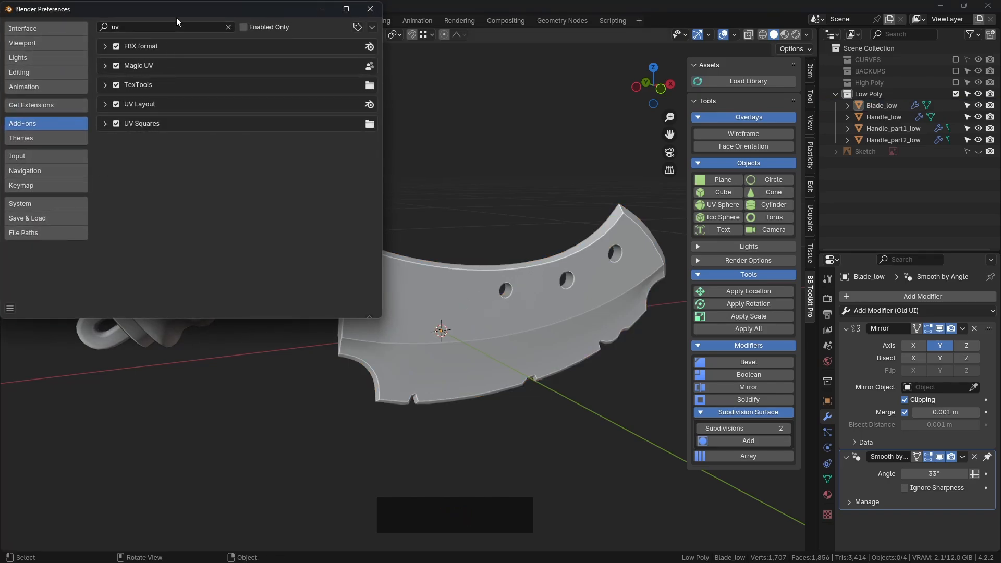
{"action": "left_click_drag", "start_coordinate": [176, 17], "coordinate": [337, 72]}
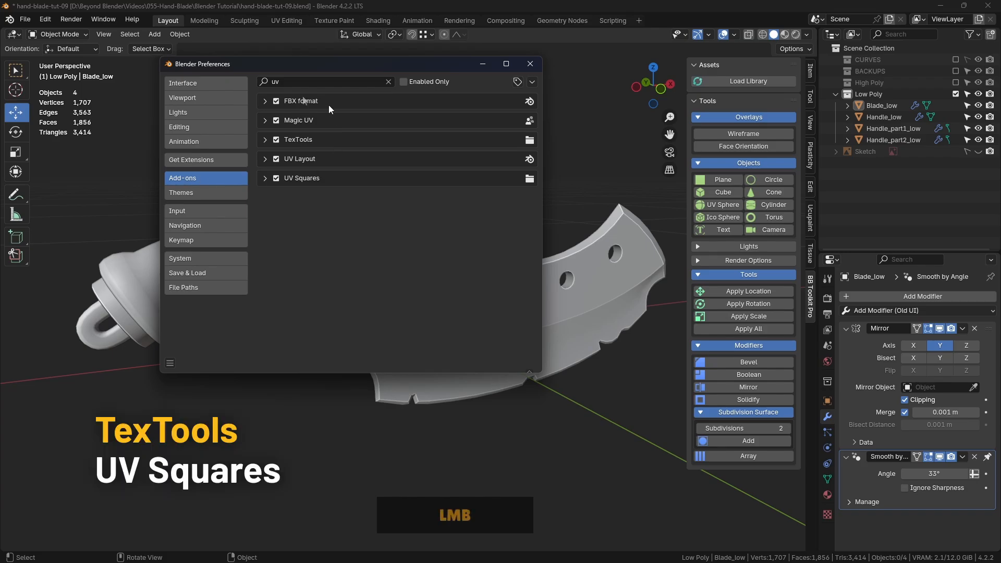
{"action": "left_click", "coordinate": [288, 83]}
{"action": "left_click", "coordinate": [264, 140]}
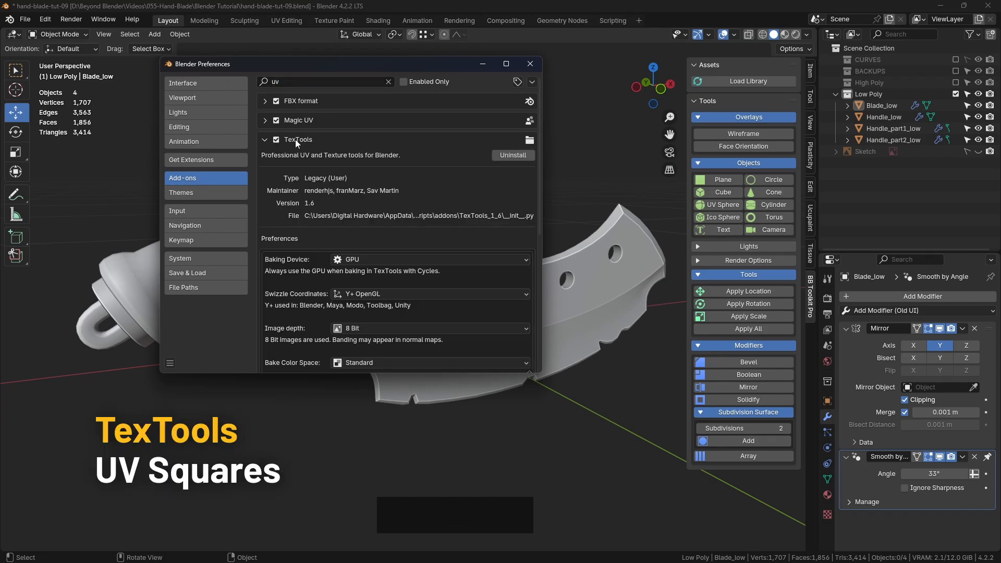
{"action": "left_click", "coordinate": [264, 140]}
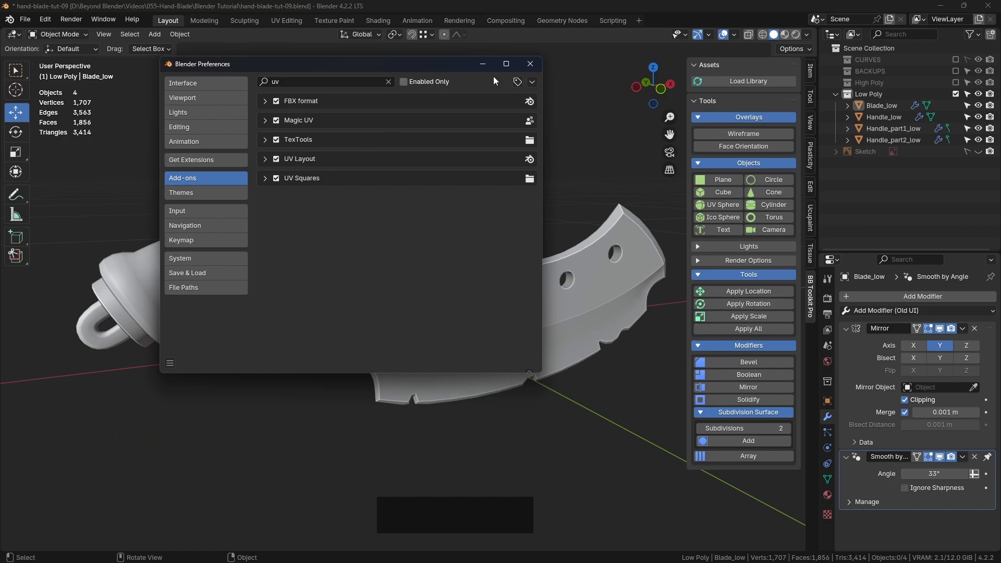
{"action": "left_click", "coordinate": [530, 64]}
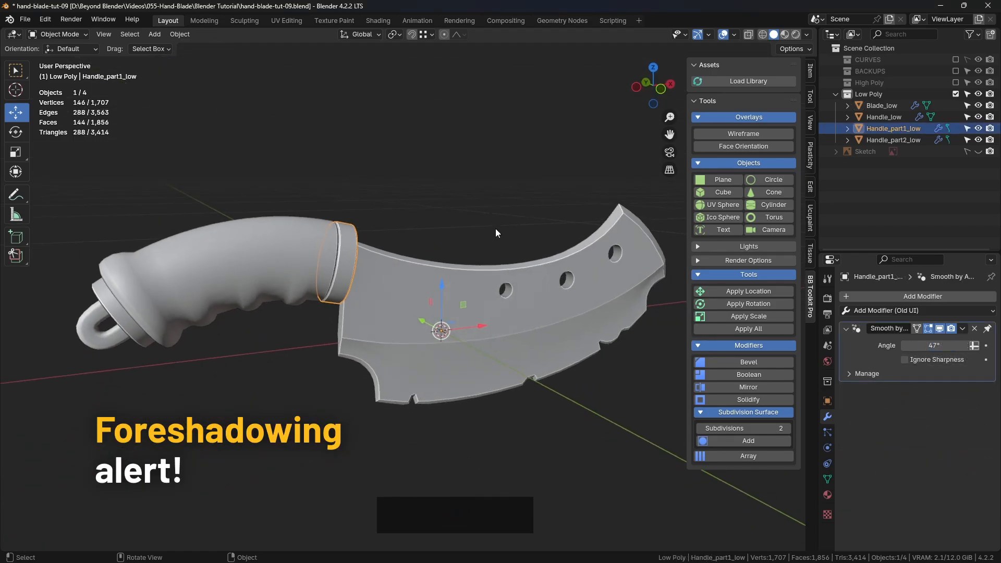
Select all four low-poly objects, from Blade_low to Handle_part2_low, and save the file.
{"action": "left_click", "coordinate": [896, 107]}
{"action": "left_click", "coordinate": [886, 139], "text": "shift"}
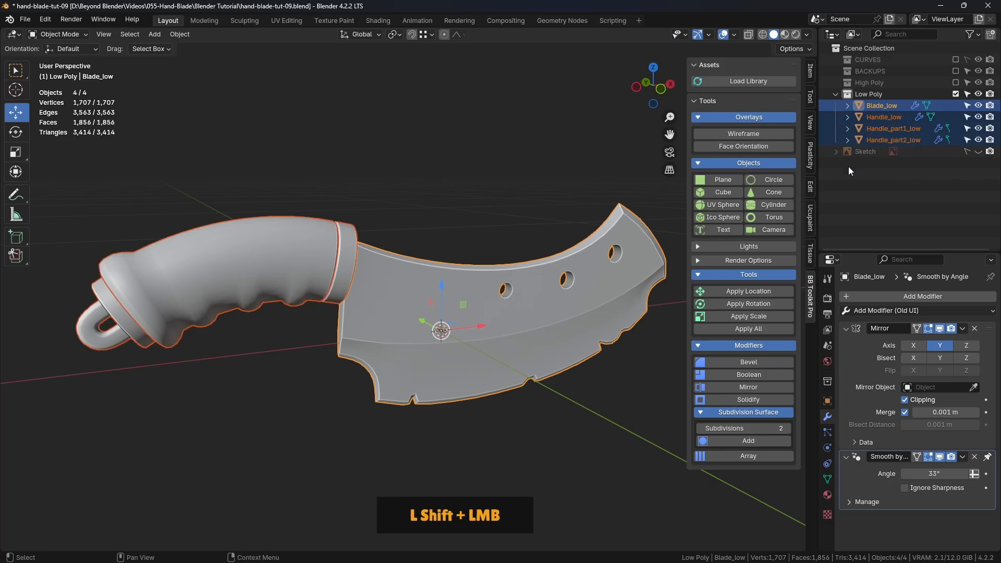
{"action": "key", "text": "ctrl+s"}
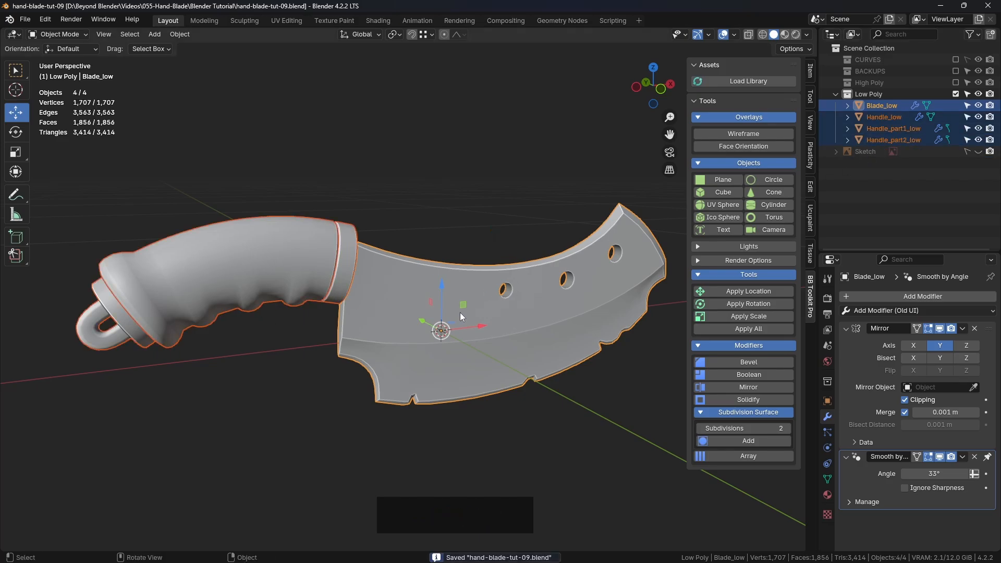
Switch to the UV Editing workspace and apply the TexTools Checker Map at size 512 to the low-poly objects.
{"action": "left_click", "coordinate": [287, 21]}
{"action": "middle_click_drag", "start_coordinate": [646, 282], "coordinate": [436, 216]}
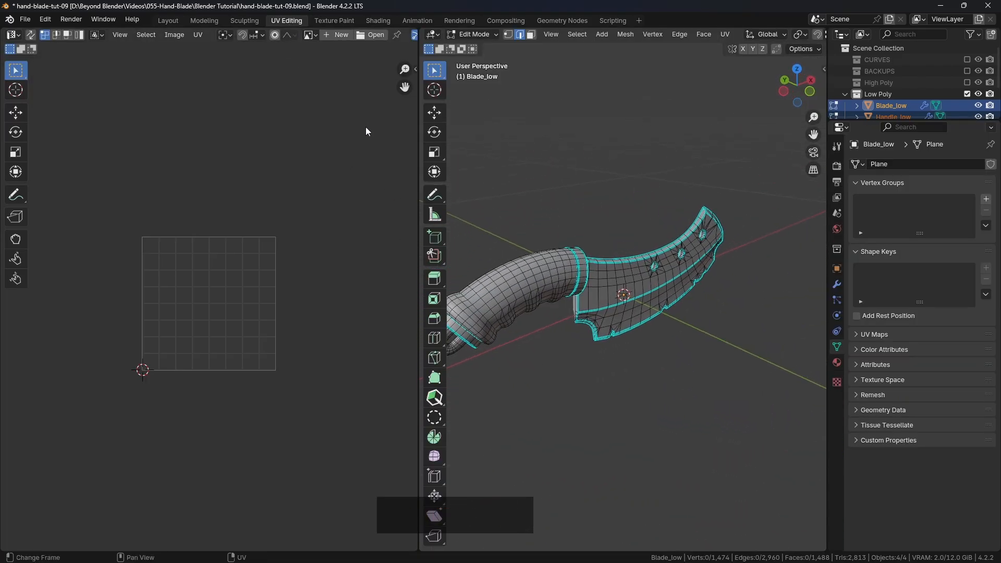
{"action": "key", "text": "n"}
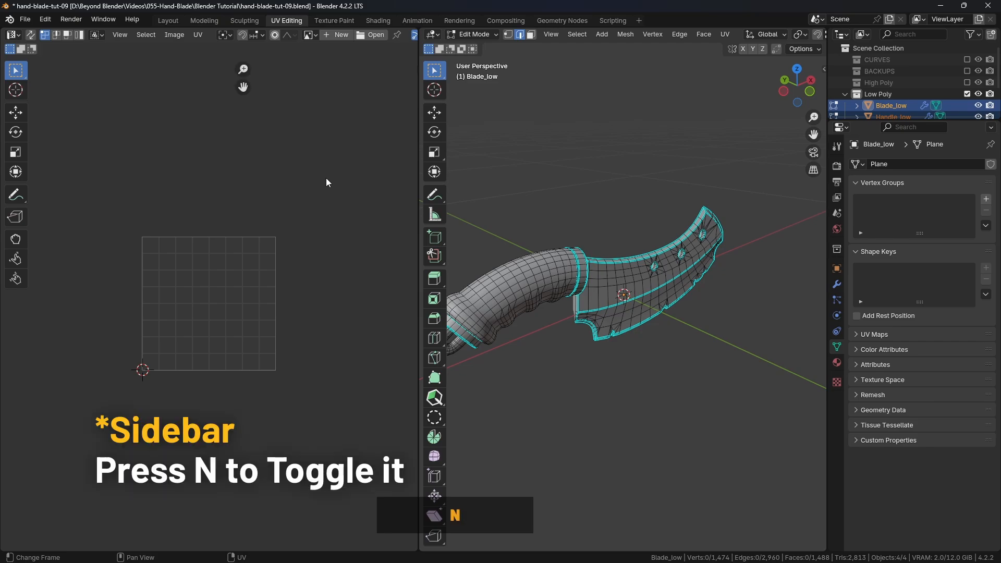
{"action": "left_click", "coordinate": [411, 163]}
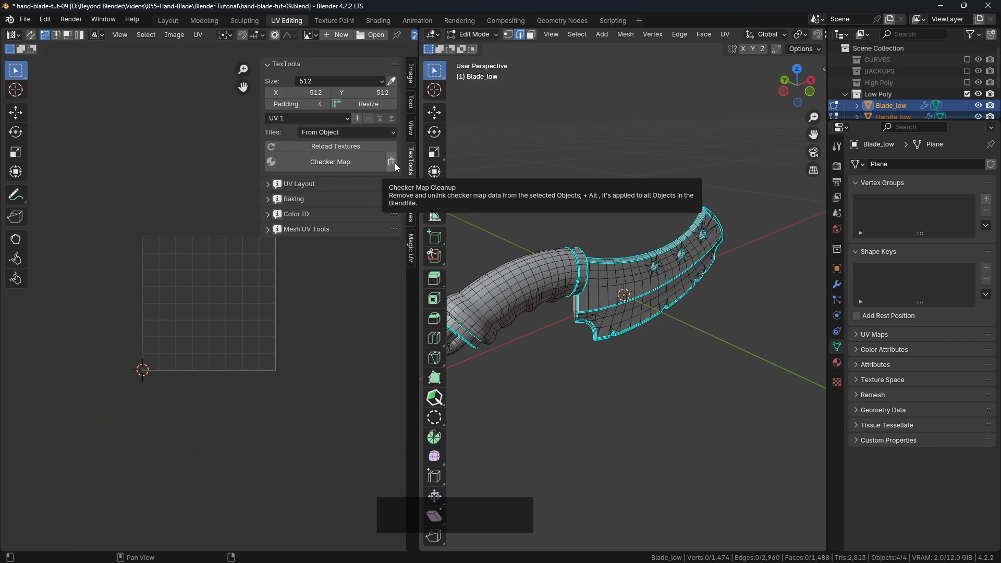
{"action": "left_click", "coordinate": [332, 163]}
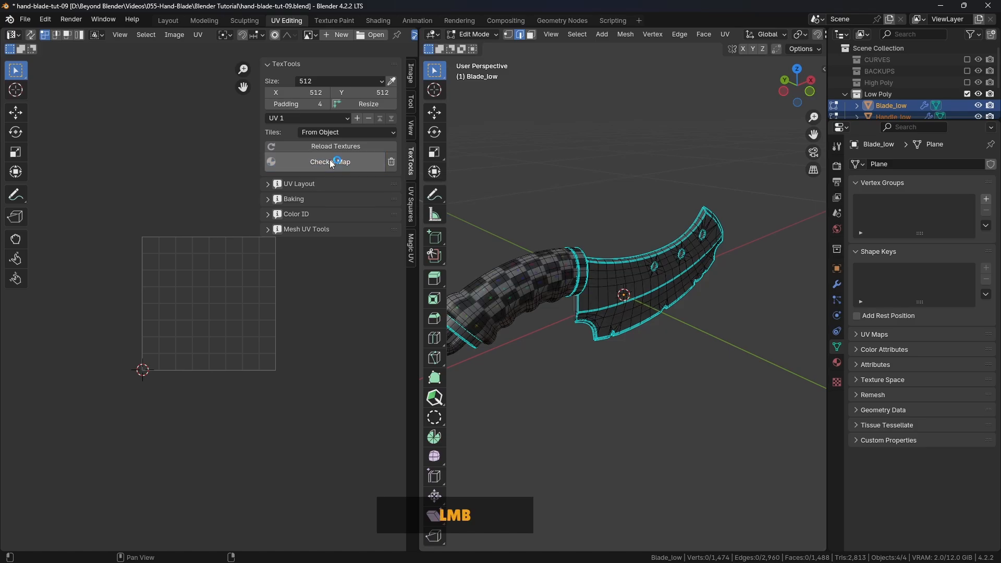
Examine the checker pattern on the handle and blade from several angles for size and distortion.
{"action": "middle_click_drag", "start_coordinate": [555, 230], "coordinate": [531, 280]}
{"action": "scroll", "coordinate": [700, 276], "scroll_direction": "up", "scroll_amount": 5}
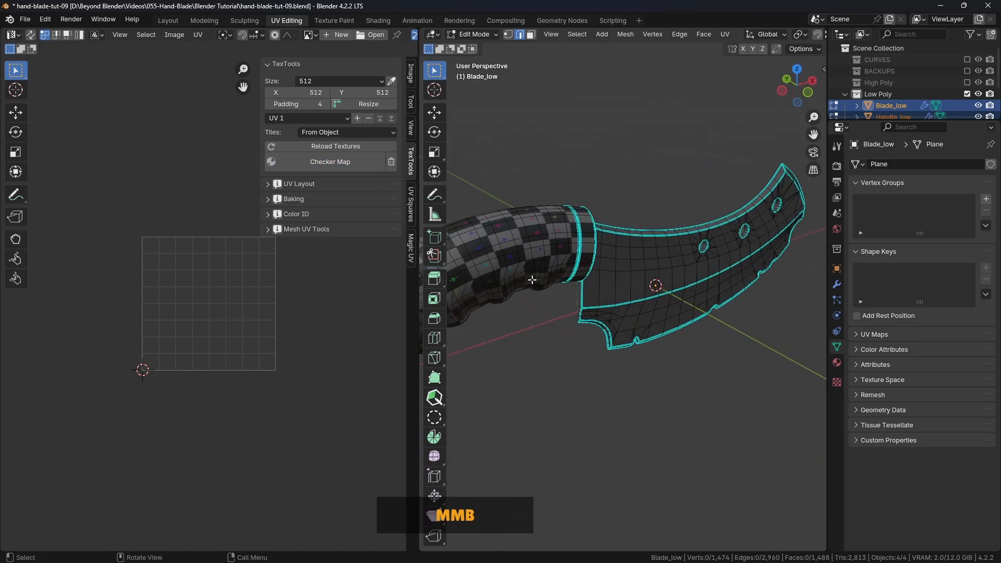
{"action": "scroll", "coordinate": [660, 264], "scroll_direction": "down", "scroll_amount": 3}
{"action": "mouse_move", "coordinate": [660, 264]}
{"action": "middle_mouse_down"}
{"action": "mouse_move", "coordinate": [679, 283]}
{"action": "mouse_move", "coordinate": [589, 250]}
{"action": "mouse_move", "coordinate": [584, 234]}
{"action": "mouse_move", "coordinate": [653, 257]}
{"action": "middle_mouse_up"}
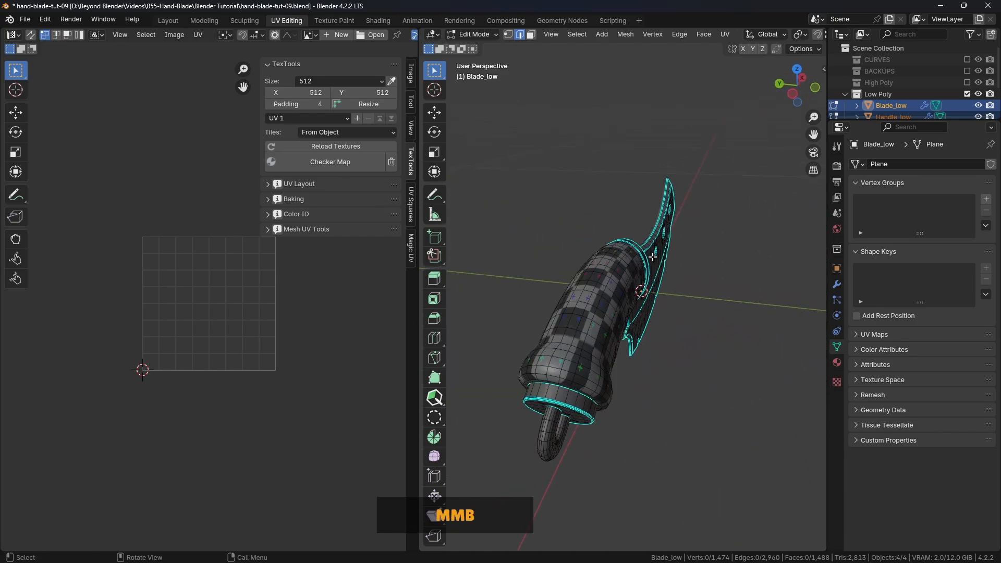
{"action": "middle_click_drag", "start_coordinate": [612, 288], "coordinate": [625, 281]}
{"action": "scroll", "coordinate": [625, 282], "scroll_direction": "up", "scroll_amount": 4}
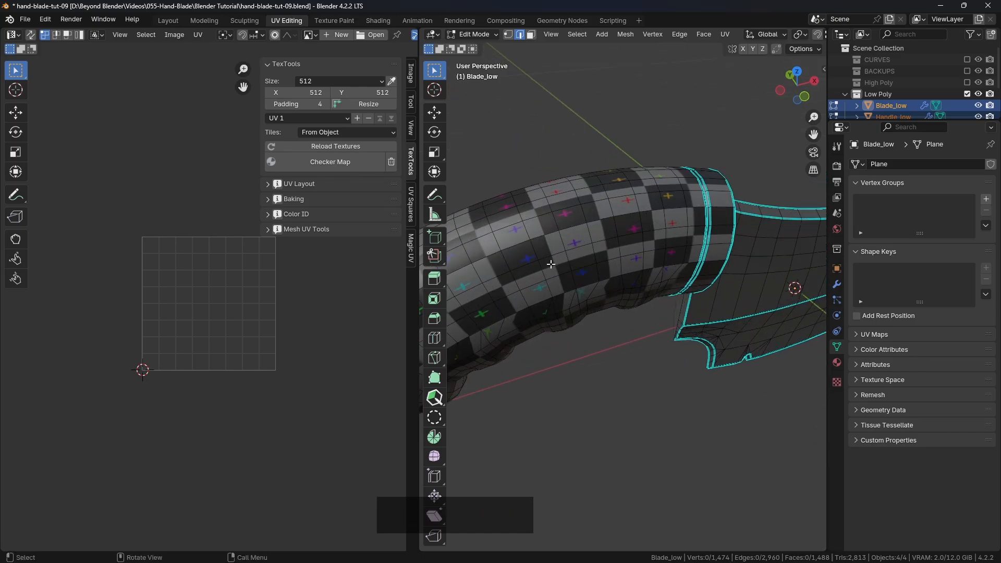
{"action": "middle_click_drag", "start_coordinate": [550, 251], "coordinate": [606, 191]}
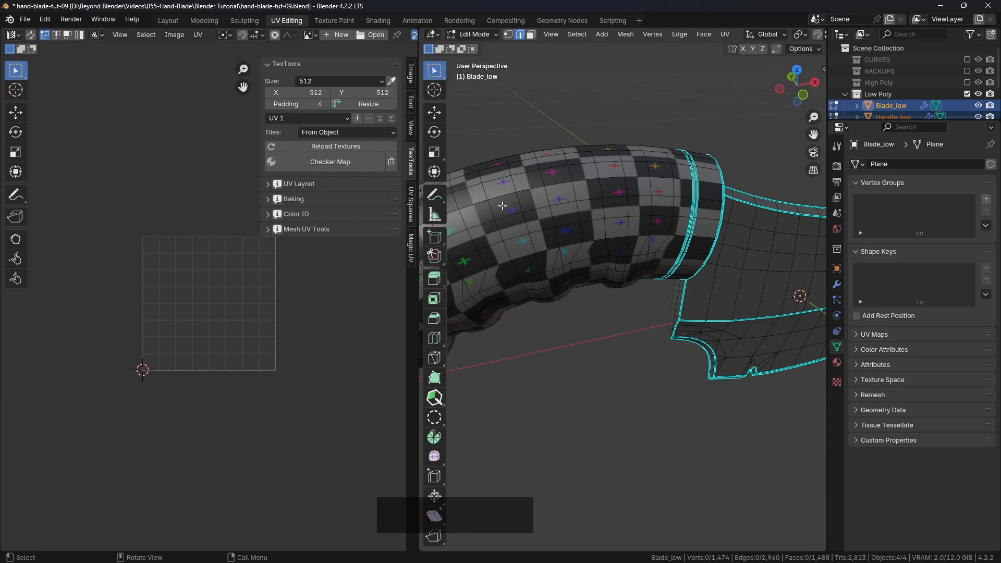
Display the TT_checker_512x512_UV_GRID image in the UV editor.
{"action": "left_click", "coordinate": [310, 36]}
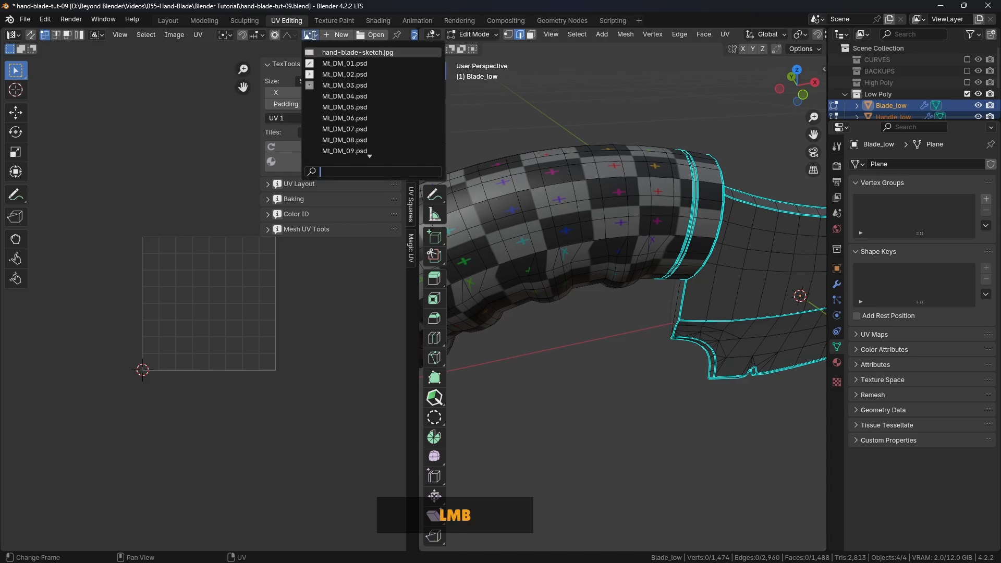
{"action": "scroll", "coordinate": [361, 132], "scroll_direction": "down", "scroll_amount": 5}
{"action": "scroll", "coordinate": [365, 138], "scroll_direction": "down", "scroll_amount": 10}
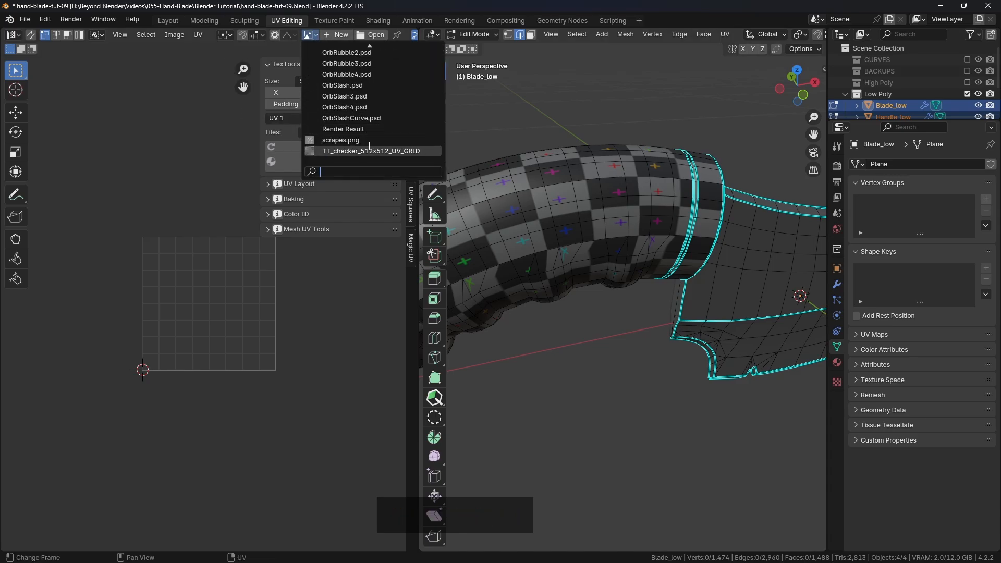
{"action": "left_click", "coordinate": [357, 152]}
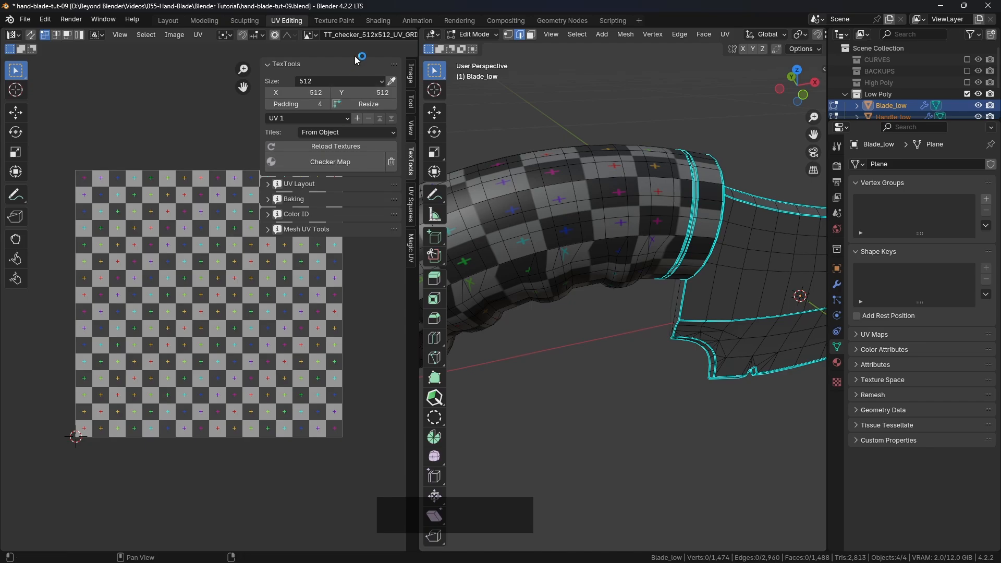
Widen the UV editor and compare its checker image with the pattern on both sides of the handle.
{"action": "left_click_drag", "start_coordinate": [419, 202], "coordinate": [483, 203]}
{"action": "scroll", "coordinate": [224, 280], "scroll_direction": "up", "scroll_amount": 2}
{"action": "scroll", "coordinate": [209, 278], "scroll_direction": "down", "scroll_amount": 2}
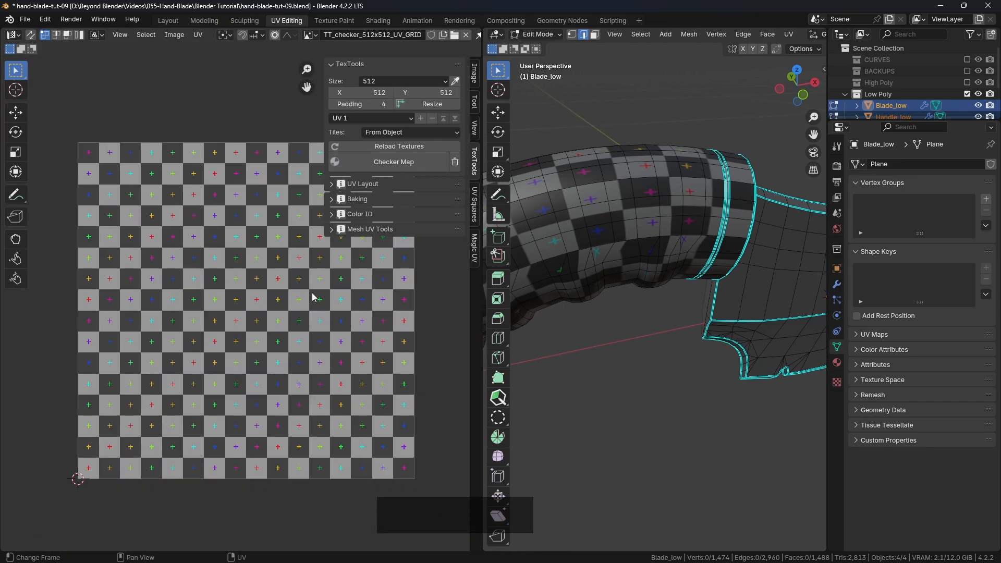
{"action": "scroll", "coordinate": [312, 297], "scroll_direction": "down", "scroll_amount": 2}
{"action": "scroll", "coordinate": [678, 260], "scroll_direction": "up", "scroll_amount": 3}
{"action": "middle_click_drag", "start_coordinate": [678, 261], "coordinate": [612, 242], "text": "shift"}
{"action": "scroll", "coordinate": [714, 252], "scroll_direction": "down", "scroll_amount": 2}
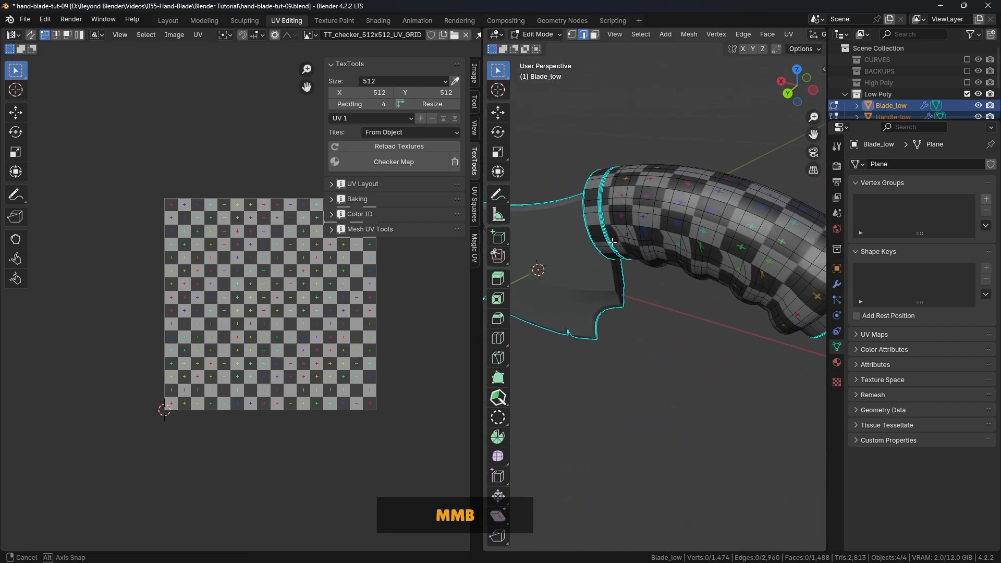
{"action": "middle_click_drag", "start_coordinate": [696, 230], "coordinate": [676, 226]}
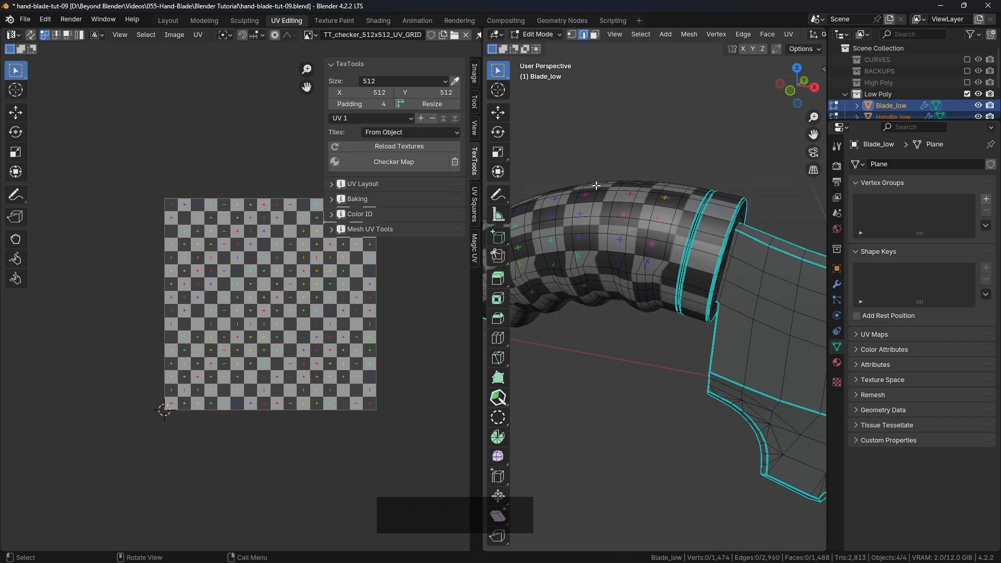
Unlink the checker image from the UV editor and select all geometry of the low-poly meshes.
{"action": "key", "text": "shift"}
{"action": "left_click", "coordinate": [466, 35]}
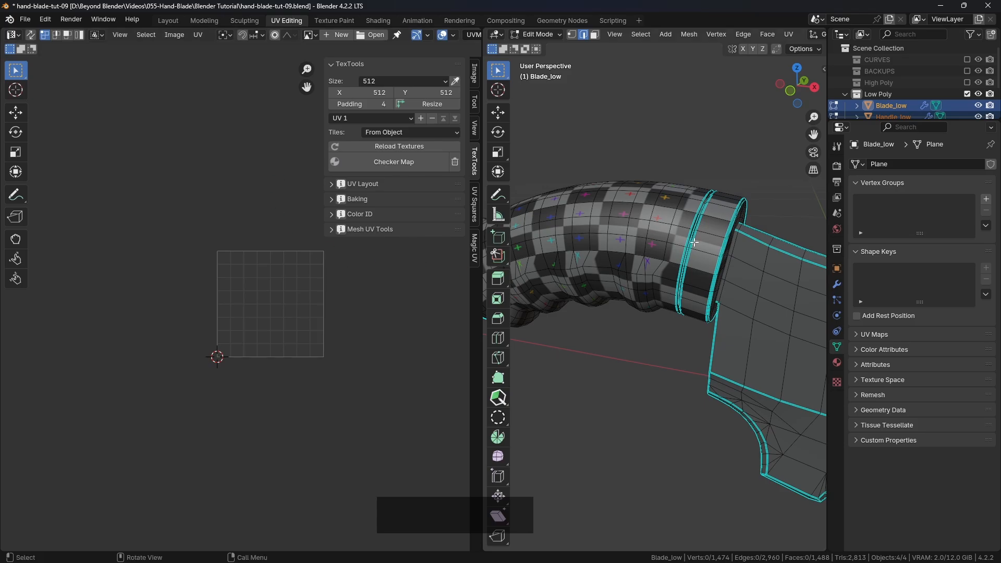
{"action": "key", "text": "a"}
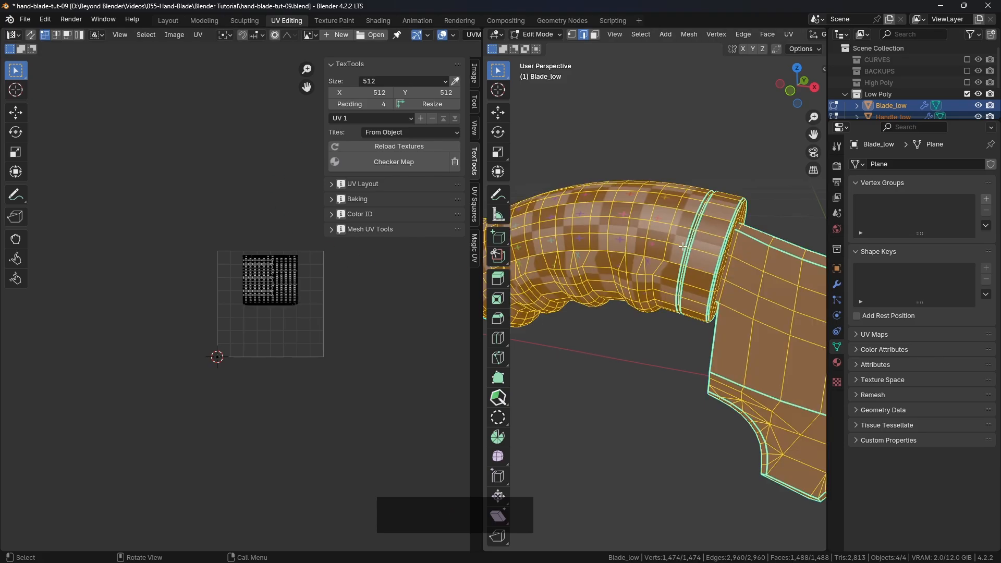
{"action": "middle_click_drag", "start_coordinate": [683, 246], "coordinate": [649, 243], "text": "shift"}
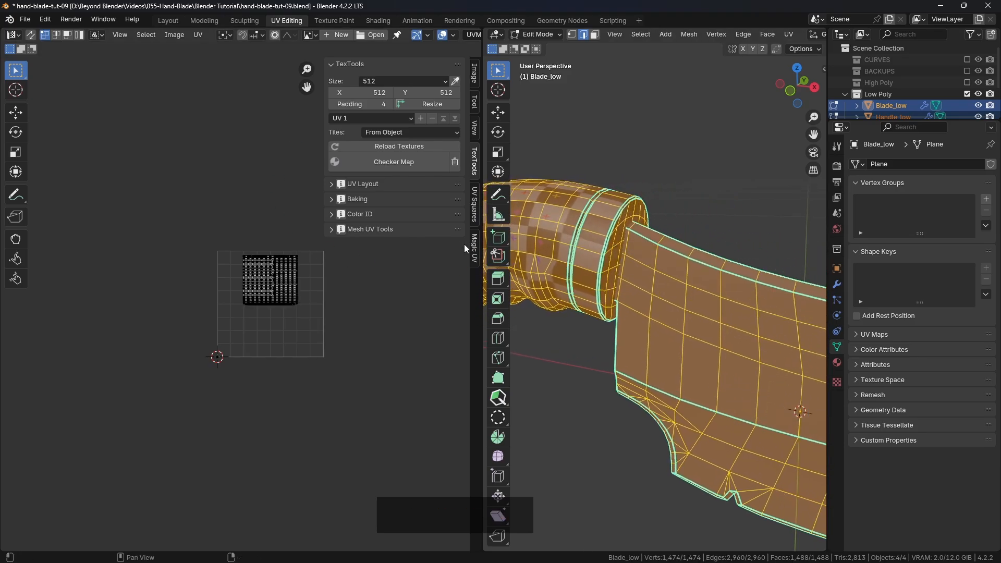
Unwrap the selected geometry of all low-poly meshes with the standard Unwrap operation.
{"action": "scroll", "coordinate": [309, 281], "scroll_direction": "up", "scroll_amount": 5}
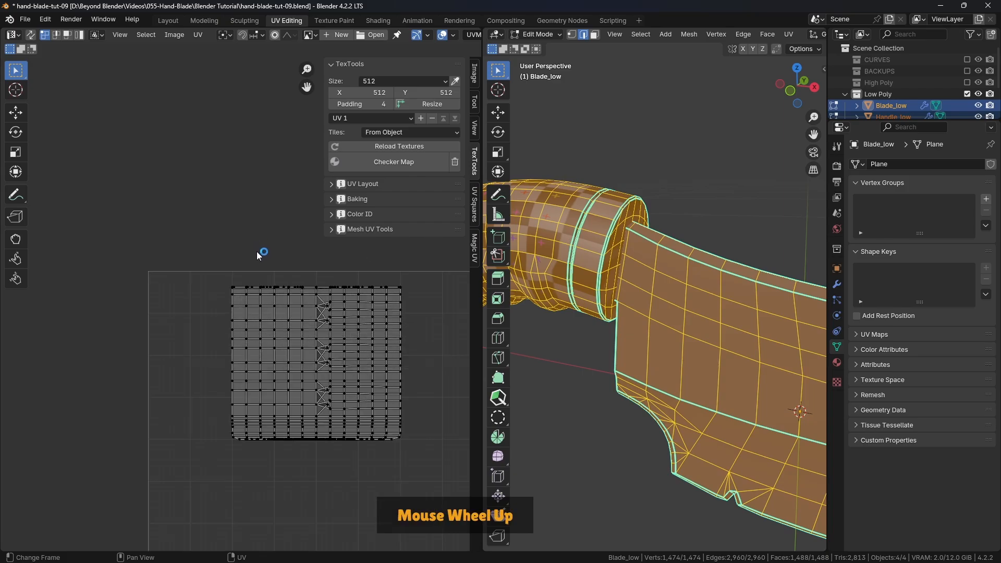
{"action": "middle_click_drag", "start_coordinate": [327, 306], "coordinate": [263, 297], "text": "shift"}
{"action": "scroll", "coordinate": [269, 326], "scroll_direction": "down", "scroll_amount": 2}
{"action": "scroll", "coordinate": [268, 322], "scroll_direction": "down", "scroll_amount": 1}
{"action": "scroll", "coordinate": [285, 317], "scroll_direction": "up", "scroll_amount": 2}
{"action": "scroll", "coordinate": [283, 319], "scroll_direction": "down", "scroll_amount": 3}
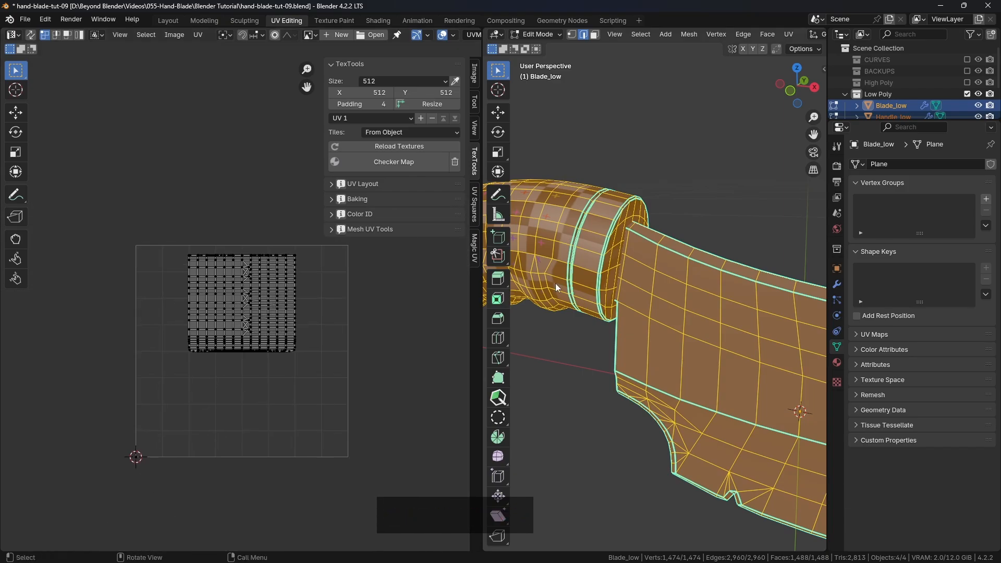
{"action": "scroll", "coordinate": [686, 251], "scroll_direction": "down", "scroll_amount": 2}
{"action": "middle_click_drag", "start_coordinate": [672, 261], "coordinate": [686, 251], "text": "shift"}
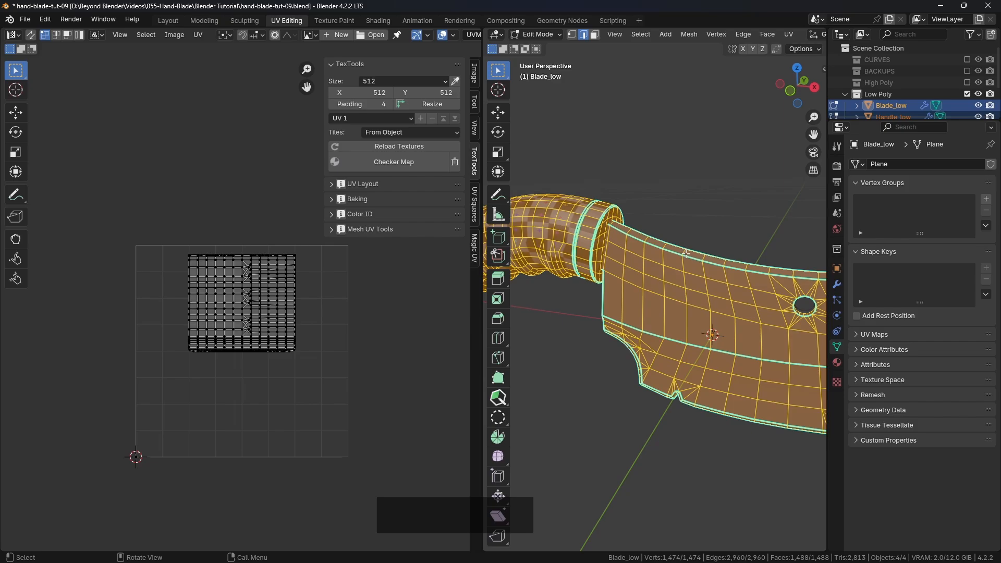
{"action": "key", "text": "u"}
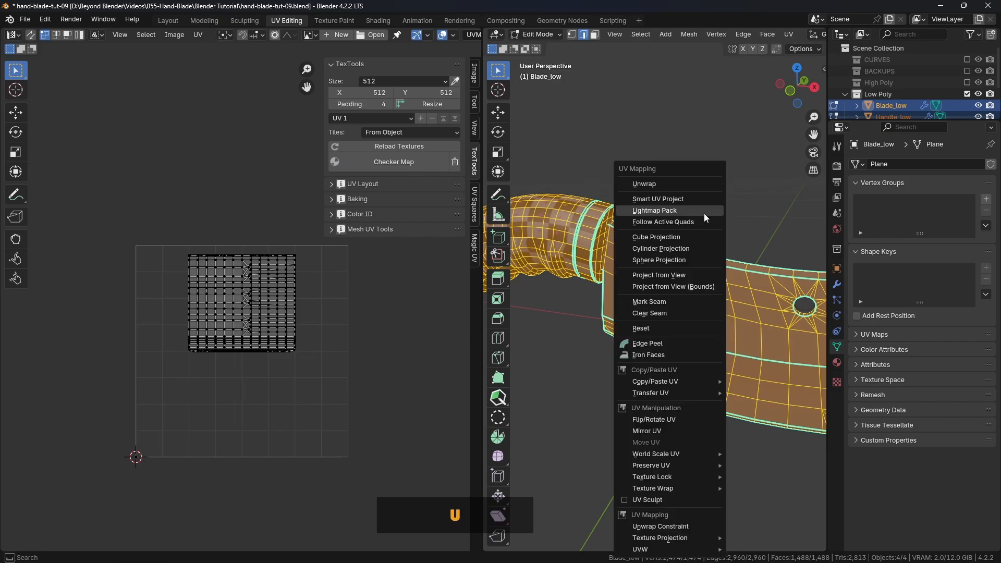
{"action": "left_click", "coordinate": [652, 183]}
Examine the layout and overlaps of the unwrapped UV islands in the UV editor.
{"action": "scroll", "coordinate": [331, 376], "scroll_direction": "up", "scroll_amount": 4}
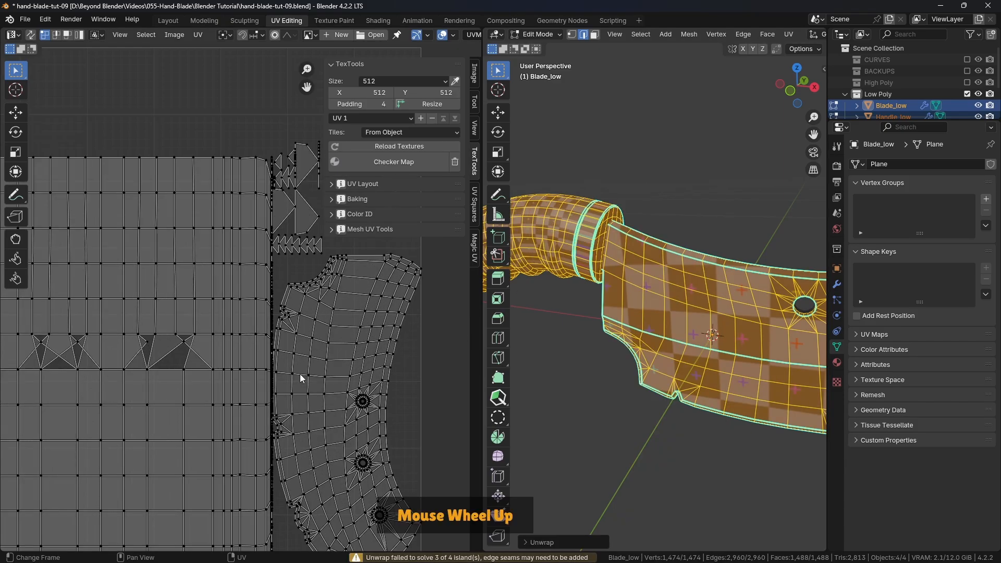
{"action": "scroll", "coordinate": [359, 372], "scroll_direction": "down", "scroll_amount": 2}
{"action": "middle_click_drag", "start_coordinate": [358, 367], "coordinate": [327, 317], "text": "shift"}
{"action": "scroll", "coordinate": [296, 306], "scroll_direction": "up", "scroll_amount": 3}
{"action": "scroll", "coordinate": [296, 307], "scroll_direction": "down", "scroll_amount": 3}
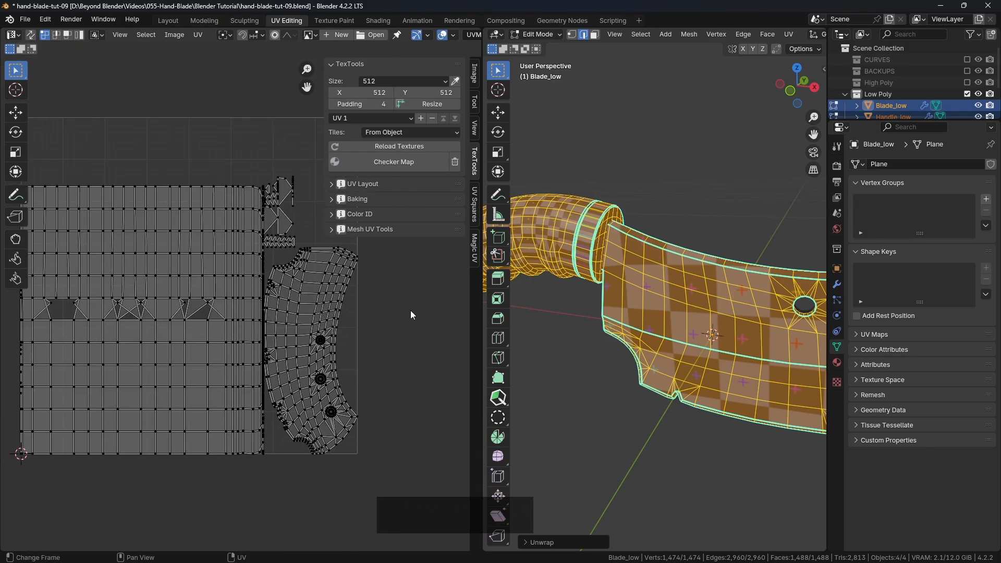
Return to Object Mode, show the blade's modifiers, and widen the Properties editor enough to read them.
{"action": "key", "text": "Tab"}
{"action": "left_click", "coordinate": [690, 220]}
{"action": "left_click", "coordinate": [690, 220]}
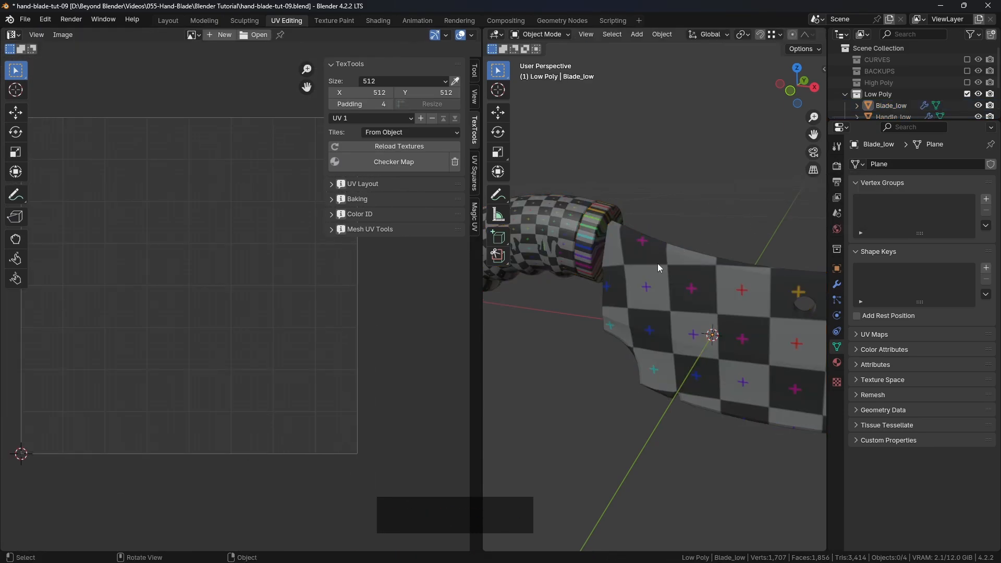
{"action": "left_click", "coordinate": [658, 264]}
{"action": "left_click", "coordinate": [836, 286]}
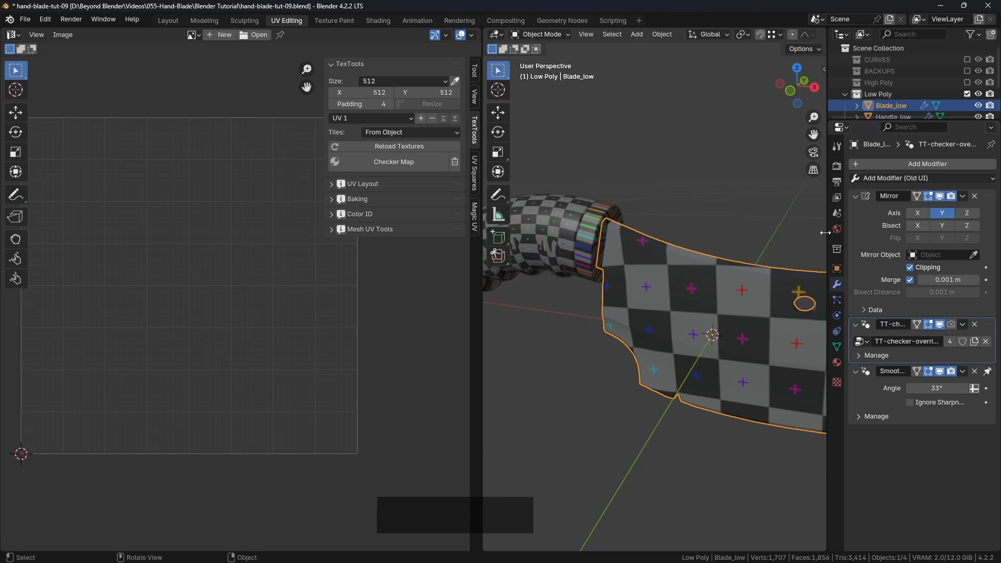
{"action": "left_click_drag", "start_coordinate": [828, 235], "coordinate": [760, 233]}
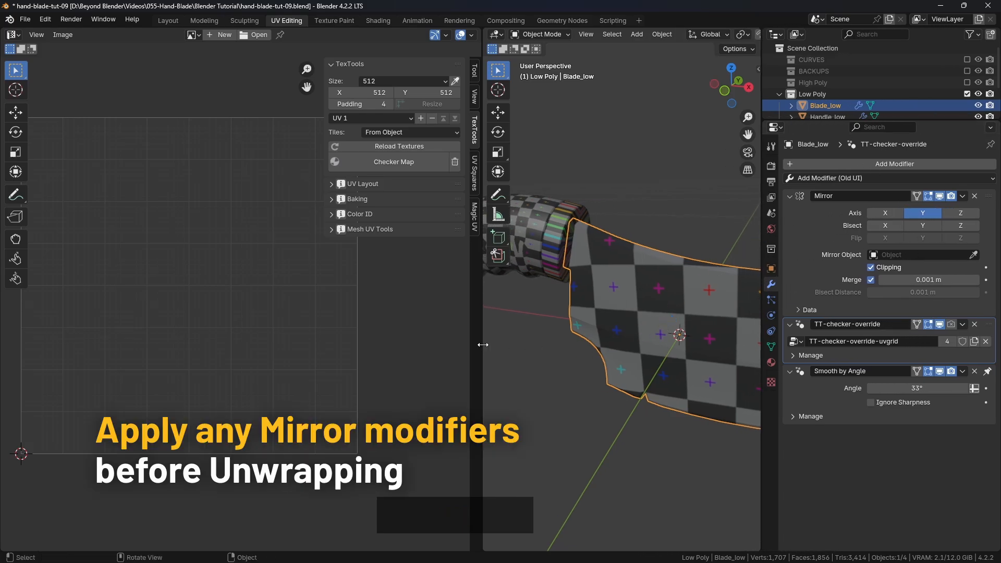
{"action": "left_click_drag", "start_coordinate": [483, 345], "coordinate": [459, 344]}
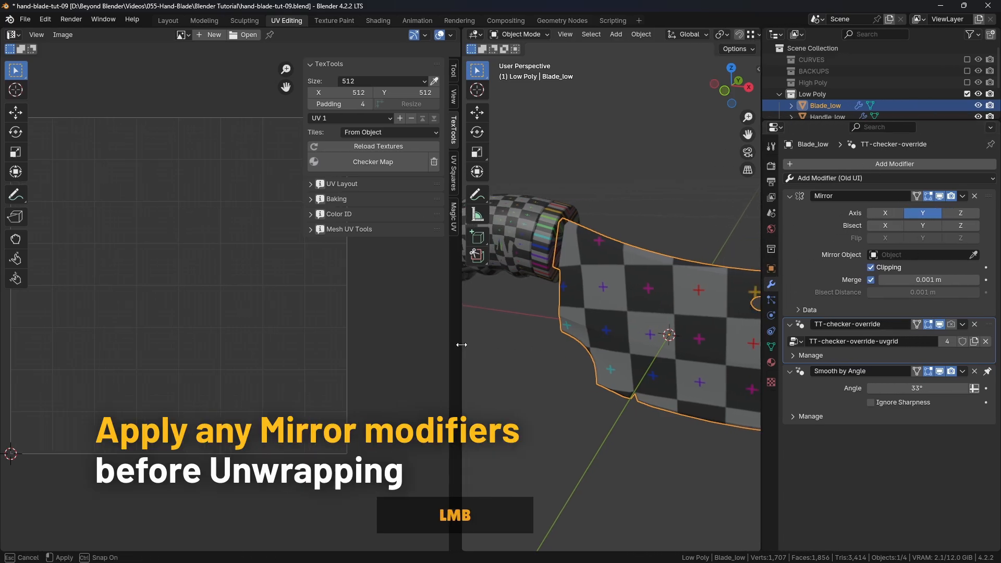
{"action": "left_click", "coordinate": [790, 326]}
{"action": "left_click", "coordinate": [790, 326]}
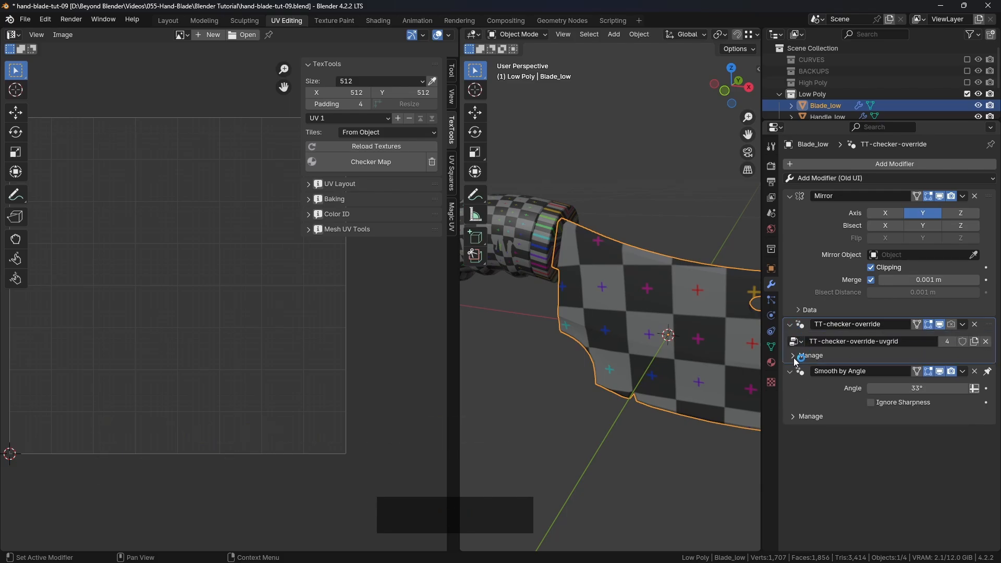
{"action": "left_click", "coordinate": [790, 325]}
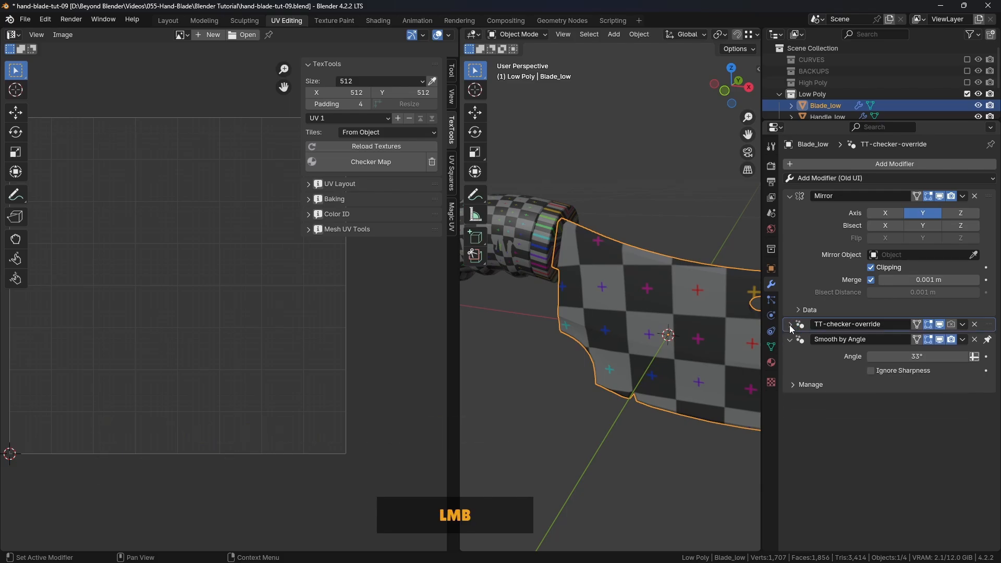
{"action": "left_click", "coordinate": [790, 326]}
Compare the checker pattern on the blade, its holes and the handle from both sides of the model.
{"action": "scroll", "coordinate": [663, 326], "scroll_direction": "down", "scroll_amount": 4}
{"action": "middle_click_drag", "start_coordinate": [662, 327], "coordinate": [617, 340], "text": "shift"}
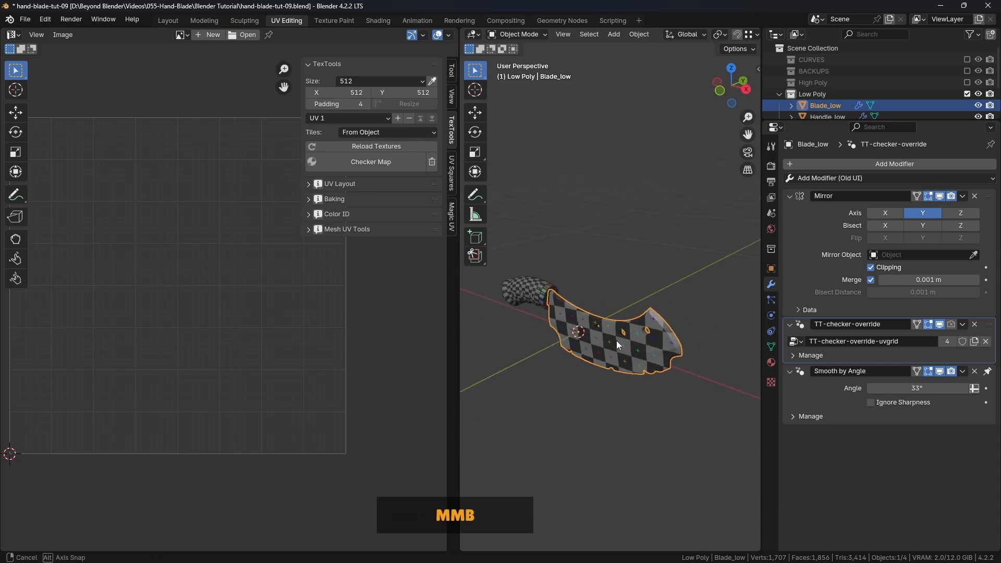
{"action": "left_click", "coordinate": [648, 268]}
{"action": "middle_click_drag", "start_coordinate": [647, 268], "coordinate": [674, 278]}
{"action": "scroll", "coordinate": [666, 327], "scroll_direction": "up", "scroll_amount": 4}
{"action": "middle_click_drag", "start_coordinate": [667, 326], "coordinate": [725, 356]}
{"action": "scroll", "coordinate": [612, 349], "scroll_direction": "down", "scroll_amount": 4}
{"action": "scroll", "coordinate": [602, 316], "scroll_direction": "up", "scroll_amount": 4}
{"action": "middle_click_drag", "start_coordinate": [586, 324], "coordinate": [608, 326], "text": "shift"}
{"action": "scroll", "coordinate": [634, 350], "scroll_direction": "down", "scroll_amount": 3}
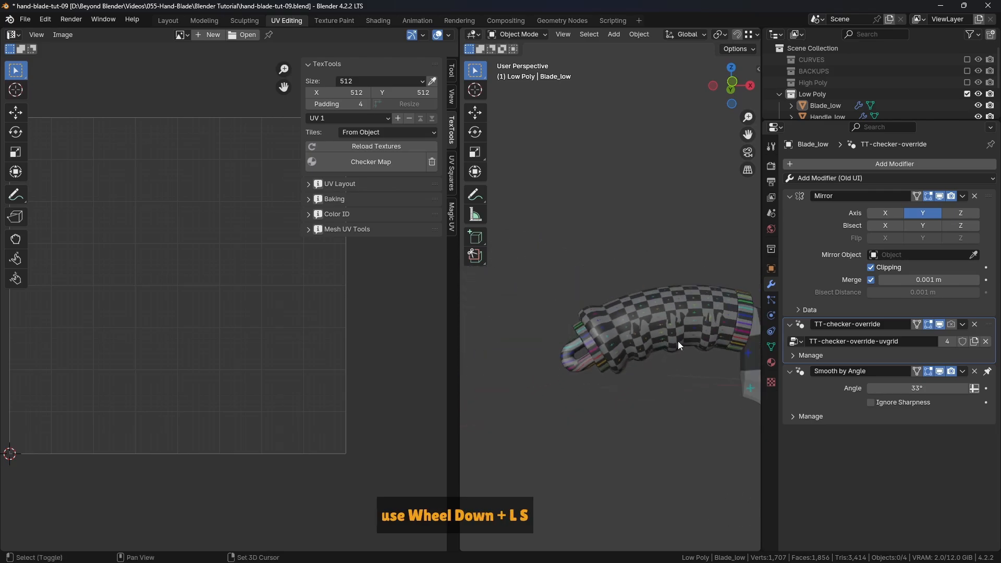
{"action": "middle_click_drag", "start_coordinate": [678, 341], "coordinate": [645, 313], "text": "shift"}
{"action": "scroll", "coordinate": [614, 330], "scroll_direction": "down", "scroll_amount": 1}
{"action": "middle_click_drag", "start_coordinate": [644, 312], "coordinate": [596, 308]}
{"action": "scroll", "coordinate": [597, 308], "scroll_direction": "up", "scroll_amount": 8}
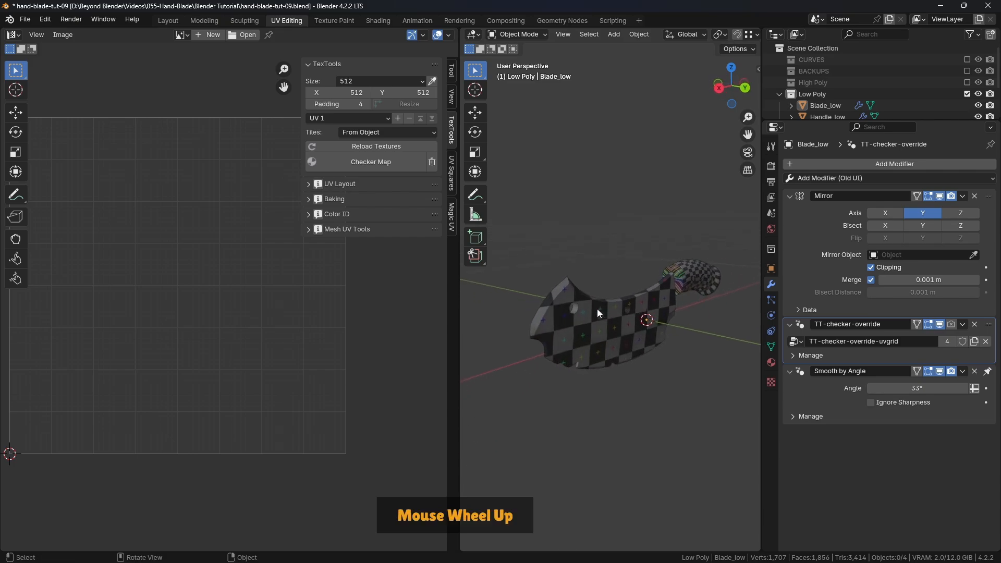
{"action": "scroll", "coordinate": [614, 330], "scroll_direction": "down", "scroll_amount": 1}
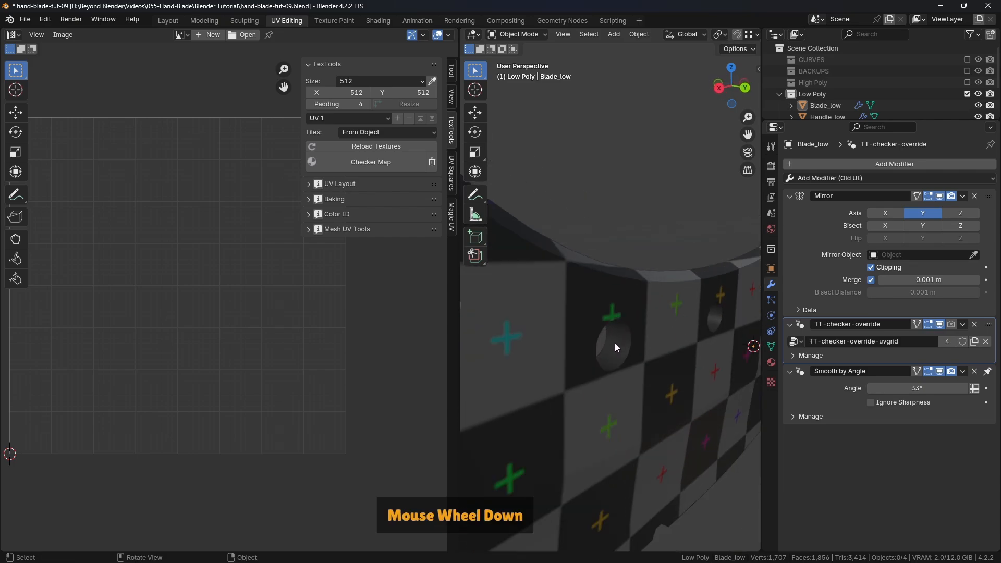
{"action": "middle_click_drag", "start_coordinate": [610, 342], "coordinate": [630, 337]}
{"action": "scroll", "coordinate": [574, 344], "scroll_direction": "down", "scroll_amount": 1}
{"action": "scroll", "coordinate": [573, 343], "scroll_direction": "down", "scroll_amount": 3}
{"action": "scroll", "coordinate": [625, 336], "scroll_direction": "down", "scroll_amount": 3}
{"action": "middle_click_drag", "start_coordinate": [630, 338], "coordinate": [658, 337]}
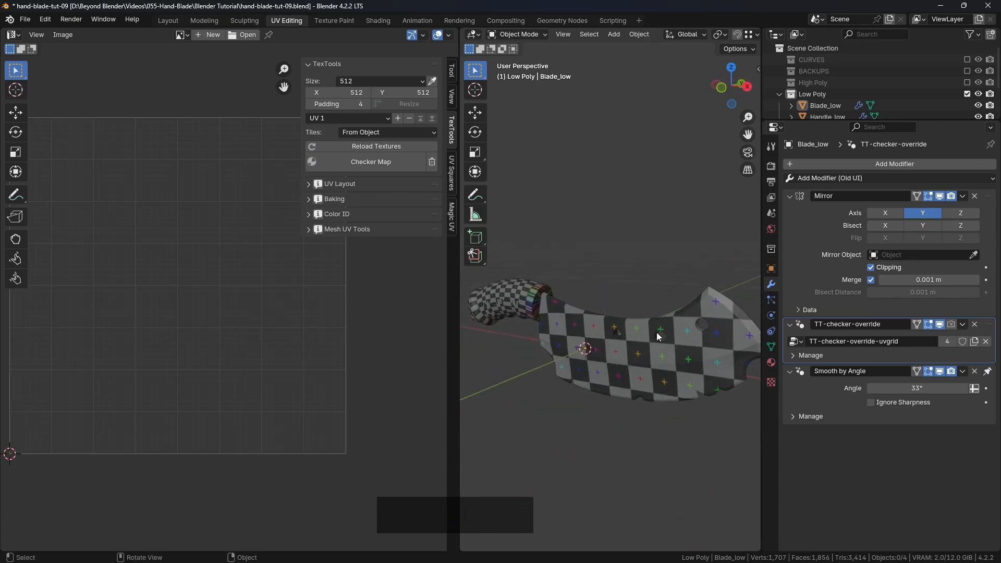
Apply the Mirror modifier on the blade.
{"action": "left_click", "coordinate": [579, 327]}
{"action": "left_click", "coordinate": [963, 197]}
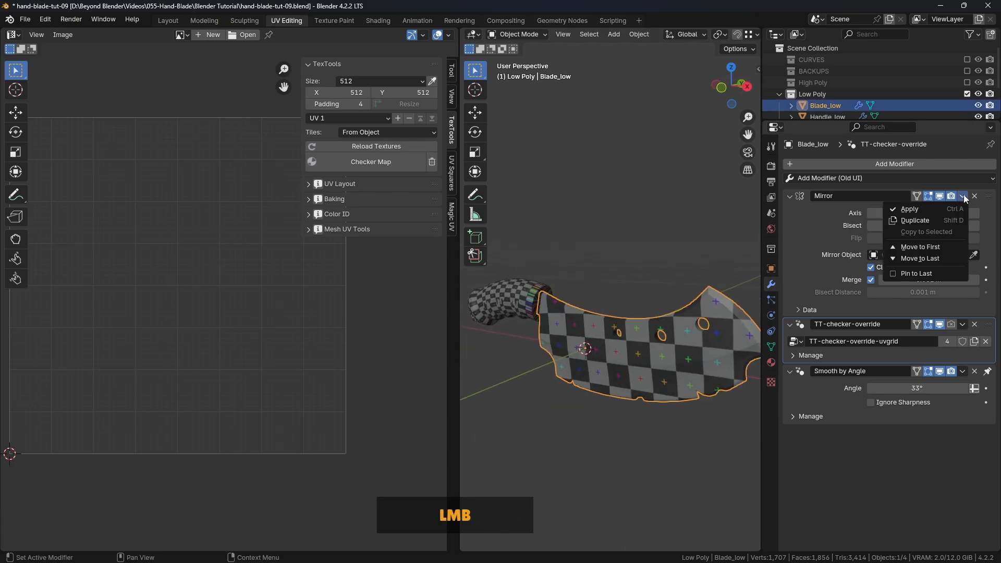
{"action": "left_click", "coordinate": [928, 210]}
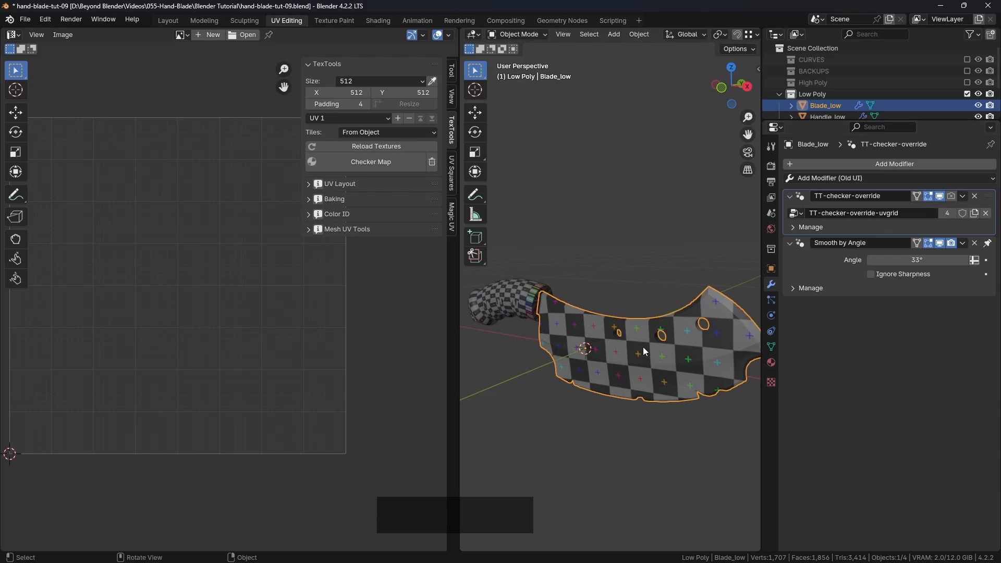
Check the modifier stacks of the handle, both handle parts and the blade for any Mirror modifier.
{"action": "left_click", "coordinate": [511, 301]}
{"action": "left_click", "coordinate": [547, 295]}
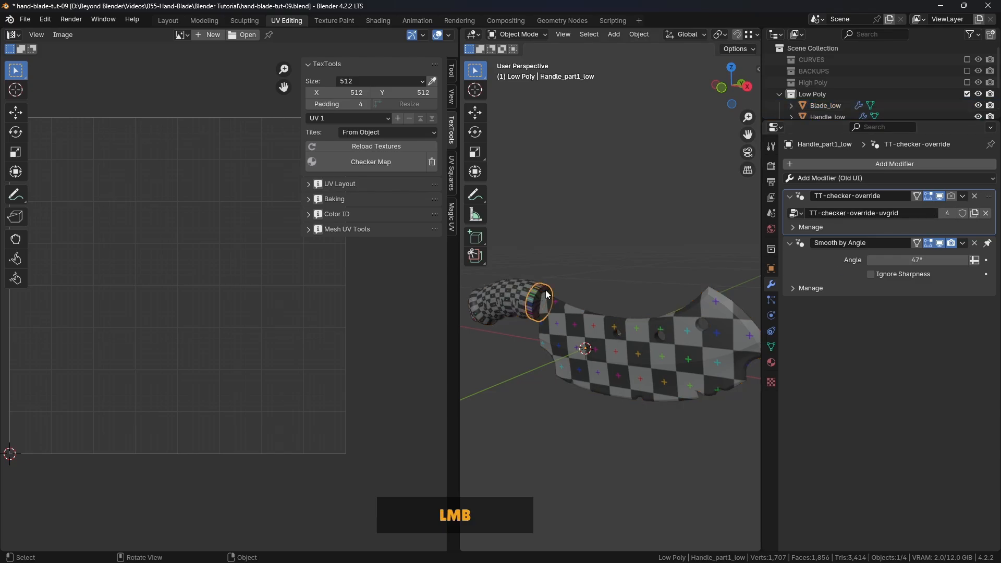
{"action": "middle_click_drag", "start_coordinate": [547, 295], "coordinate": [713, 280], "text": "shift"}
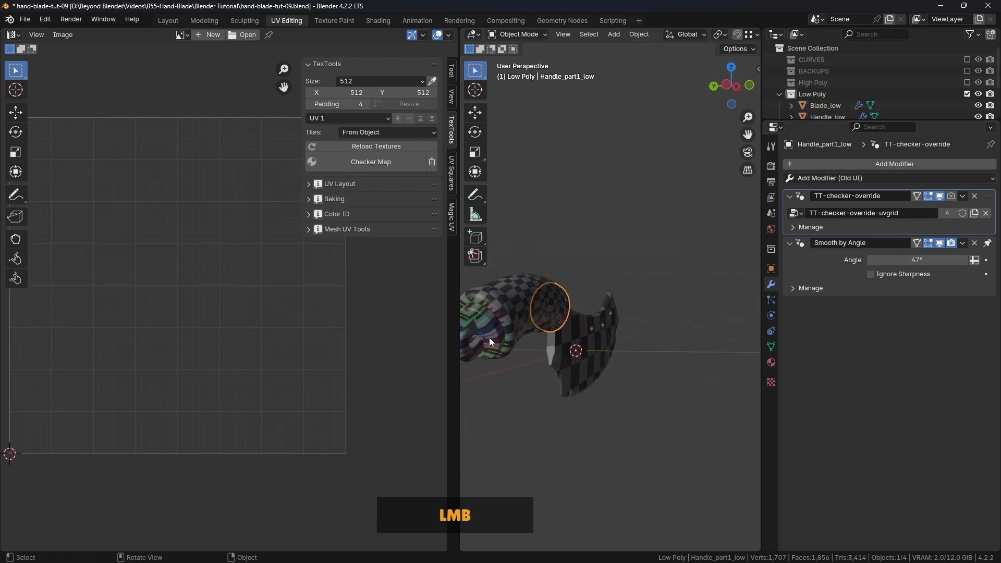
{"action": "middle_click_drag", "start_coordinate": [570, 340], "coordinate": [481, 328]}
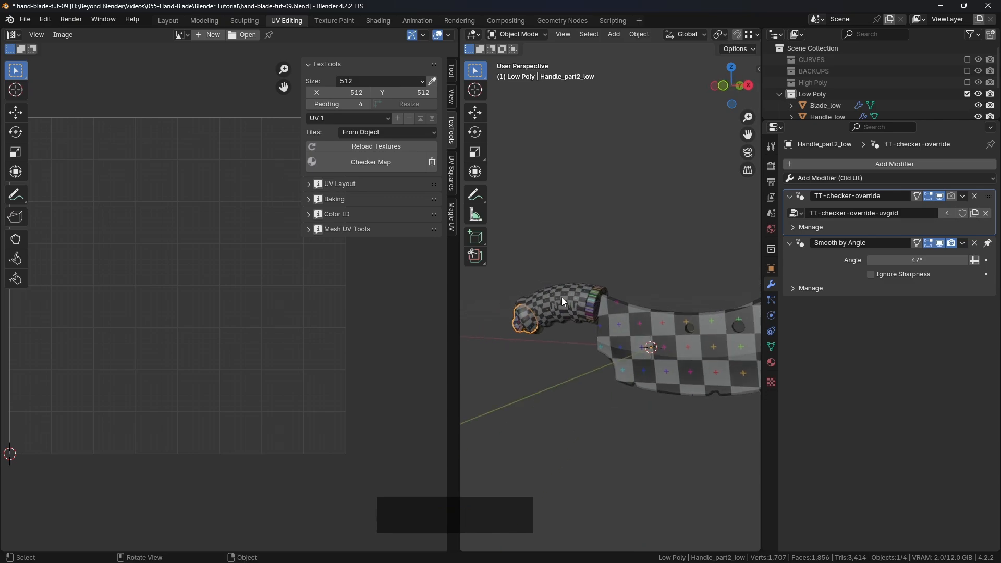
{"action": "left_click", "coordinate": [562, 298]}
{"action": "left_click", "coordinate": [692, 327]}
{"action": "middle_click_drag", "start_coordinate": [658, 321], "coordinate": [621, 317], "text": "shift"}
{"action": "key", "text": "alt+a"}
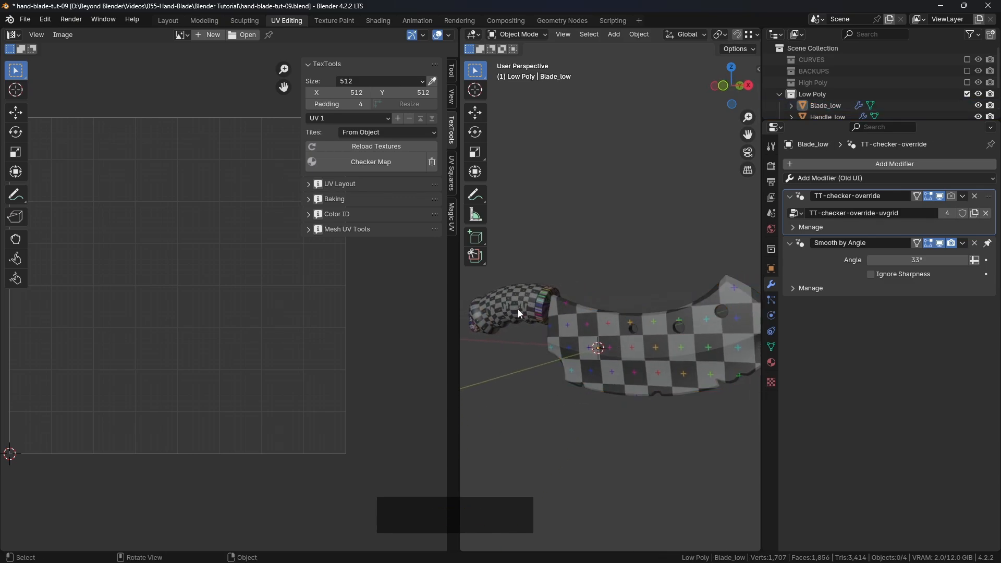
Select the blade and all handle objects, enter Edit Mode on them together and select all their geometry.
{"action": "scroll", "coordinate": [485, 290], "scroll_direction": "down", "scroll_amount": 2}
{"action": "left_click_drag", "start_coordinate": [468, 286], "coordinate": [745, 360]}
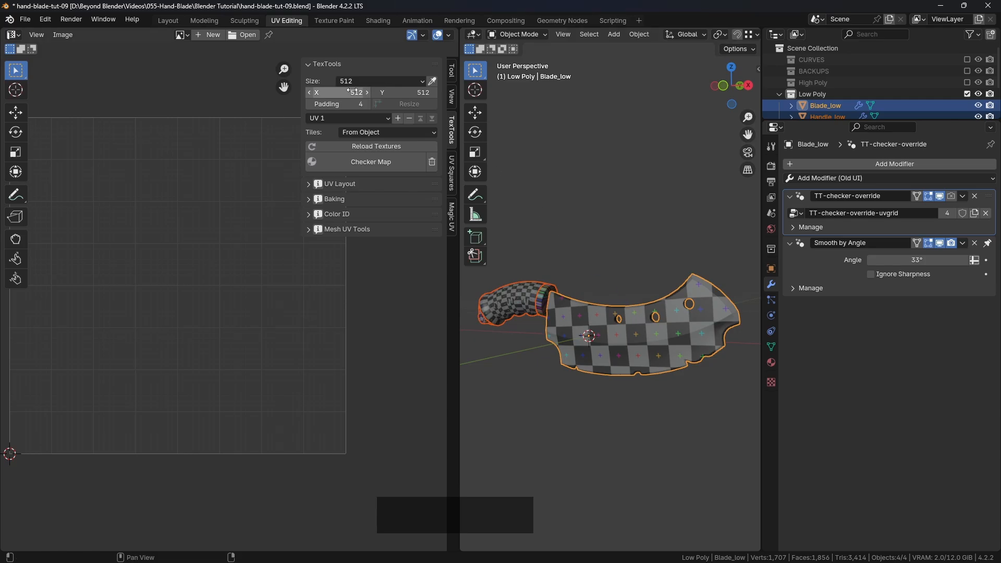
{"action": "key", "text": "Tab"}
{"action": "left_click", "coordinate": [674, 201]}
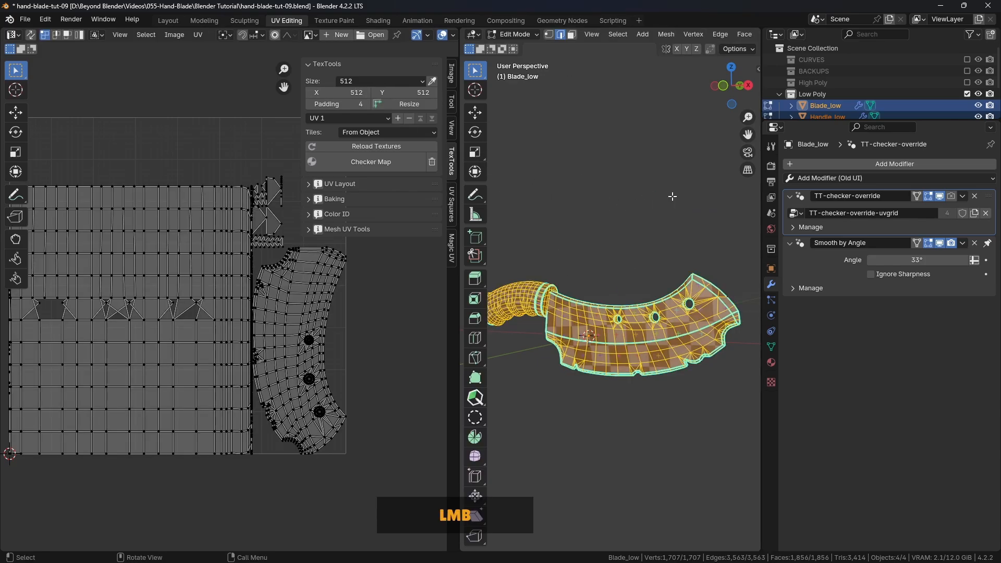
{"action": "left_click", "coordinate": [609, 269]}
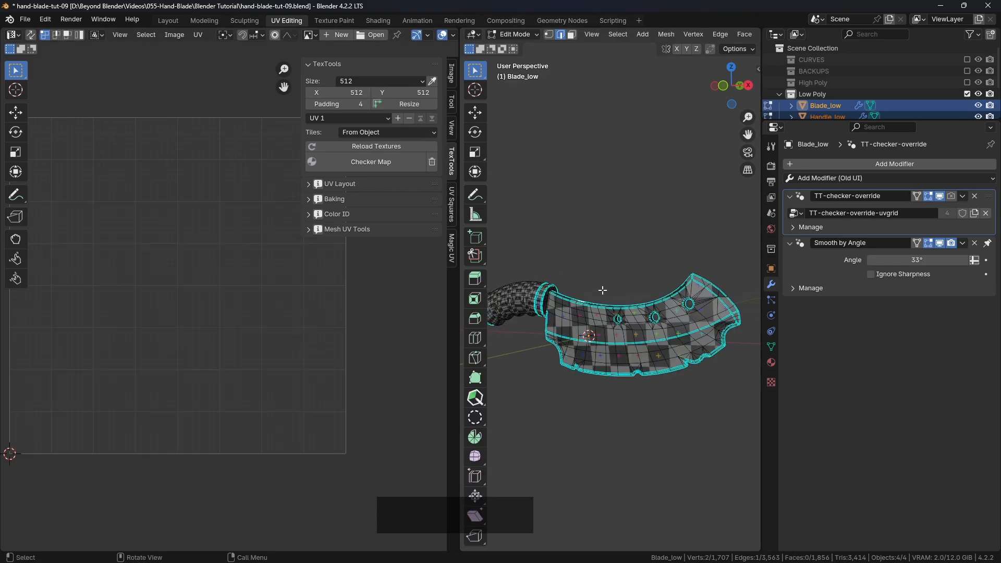
{"action": "scroll", "coordinate": [602, 290], "scroll_direction": "up", "scroll_amount": 3}
{"action": "middle_click_drag", "start_coordinate": [604, 290], "coordinate": [683, 300], "text": "shift"}
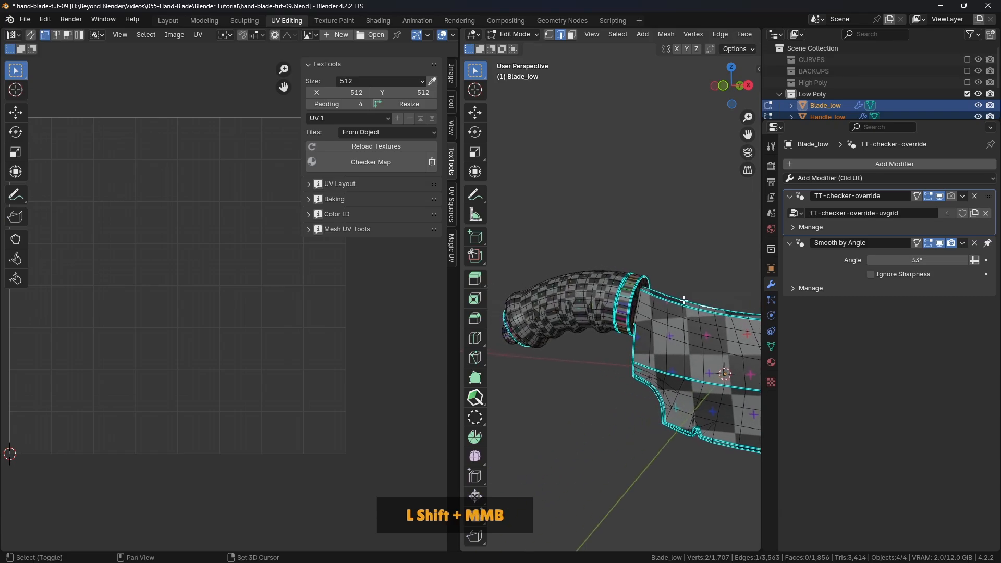
{"action": "scroll", "coordinate": [684, 300], "scroll_direction": "up", "scroll_amount": 2}
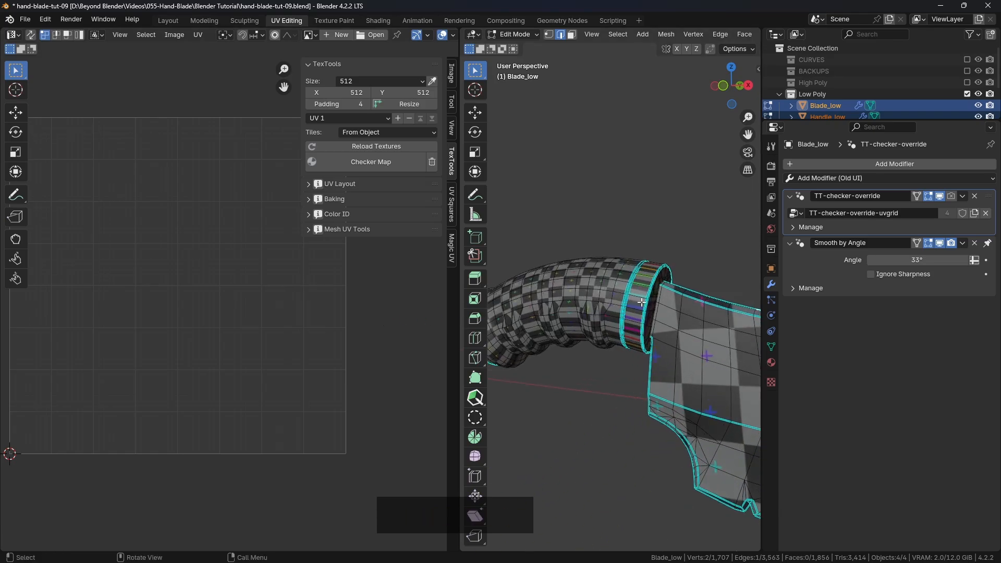
{"action": "key", "text": "a"}
Inspect the narrow and small UV islands between the handle and blade islands up close.
{"action": "scroll", "coordinate": [266, 285], "scroll_direction": "up", "scroll_amount": 5}
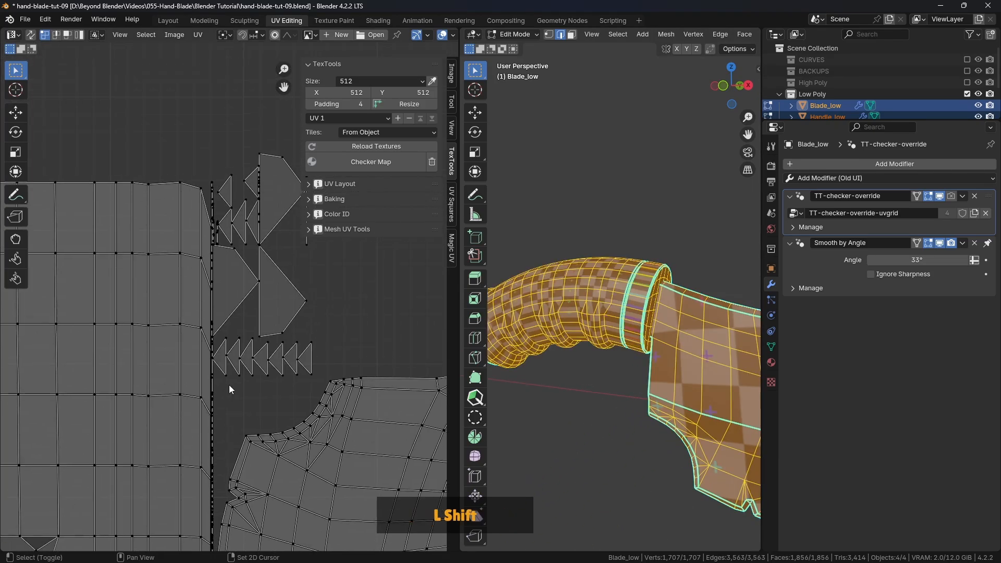
{"action": "scroll", "coordinate": [191, 189], "scroll_direction": "up", "scroll_amount": 3}
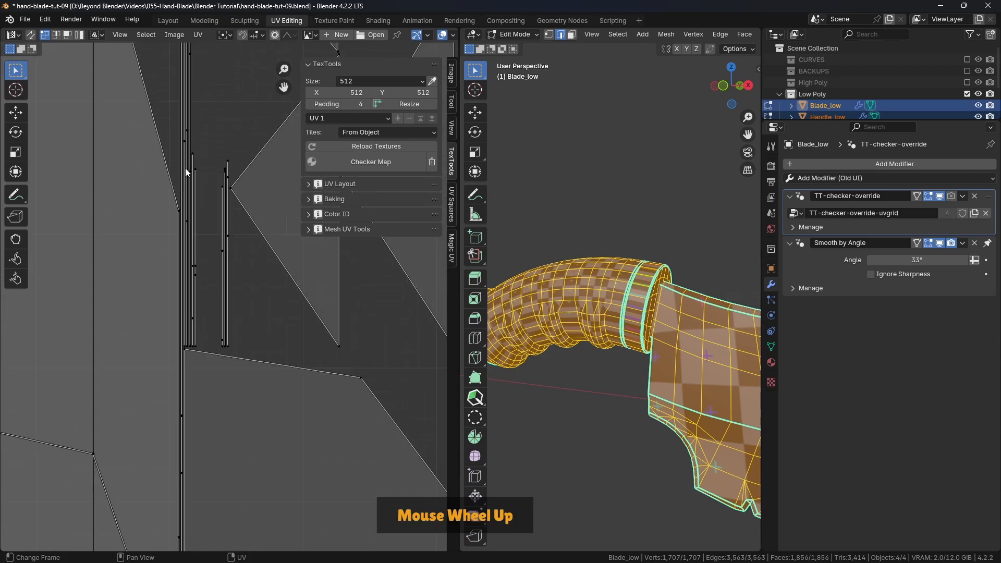
{"action": "scroll", "coordinate": [188, 167], "scroll_direction": "down", "scroll_amount": 1}
{"action": "scroll", "coordinate": [190, 172], "scroll_direction": "up", "scroll_amount": 1}
{"action": "scroll", "coordinate": [191, 178], "scroll_direction": "down", "scroll_amount": 4}
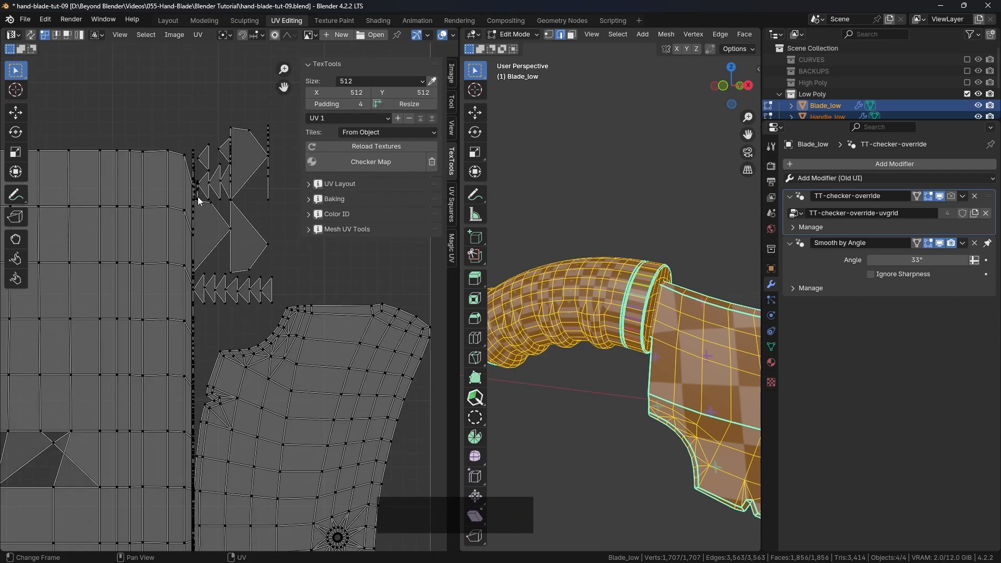
{"action": "scroll", "coordinate": [221, 221], "scroll_direction": "down", "scroll_amount": 3, "text": "shift"}
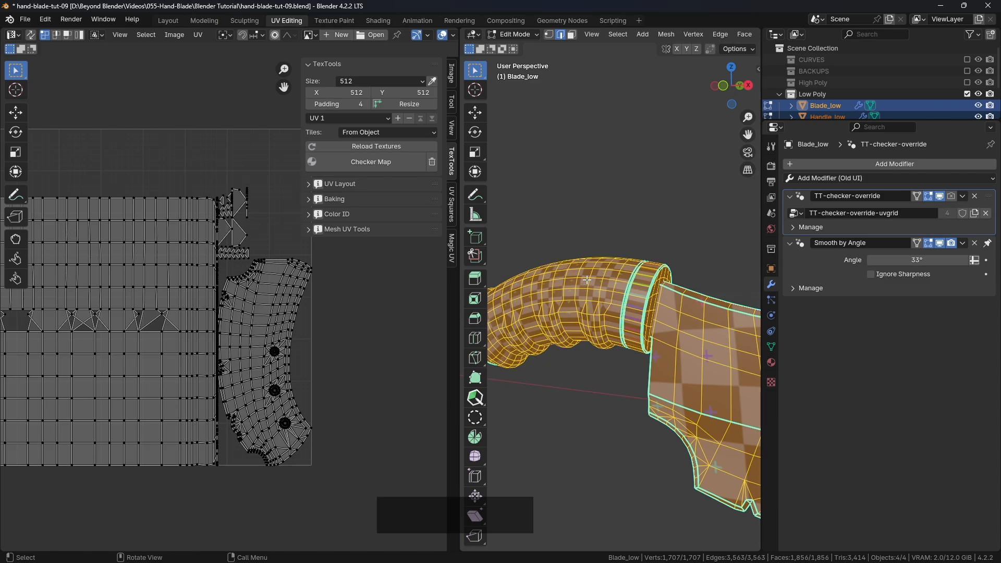
Return to Object Mode, switch to the Layout workspace and select the main handle object.
{"action": "key", "text": "Tab"}
{"action": "left_click", "coordinate": [512, 271]}
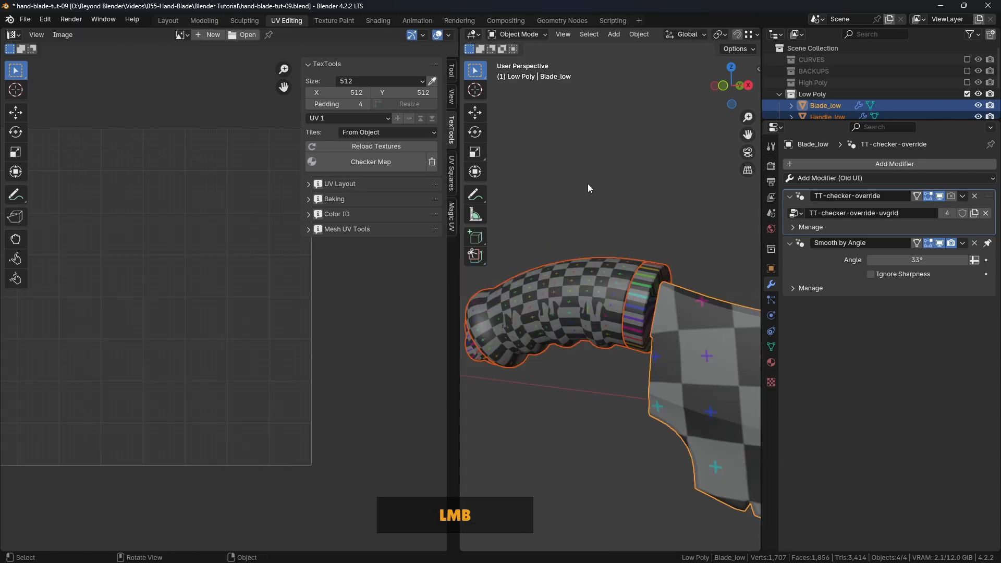
{"action": "left_click", "coordinate": [168, 22]}
{"action": "middle_click_drag", "start_coordinate": [382, 218], "coordinate": [400, 218]}
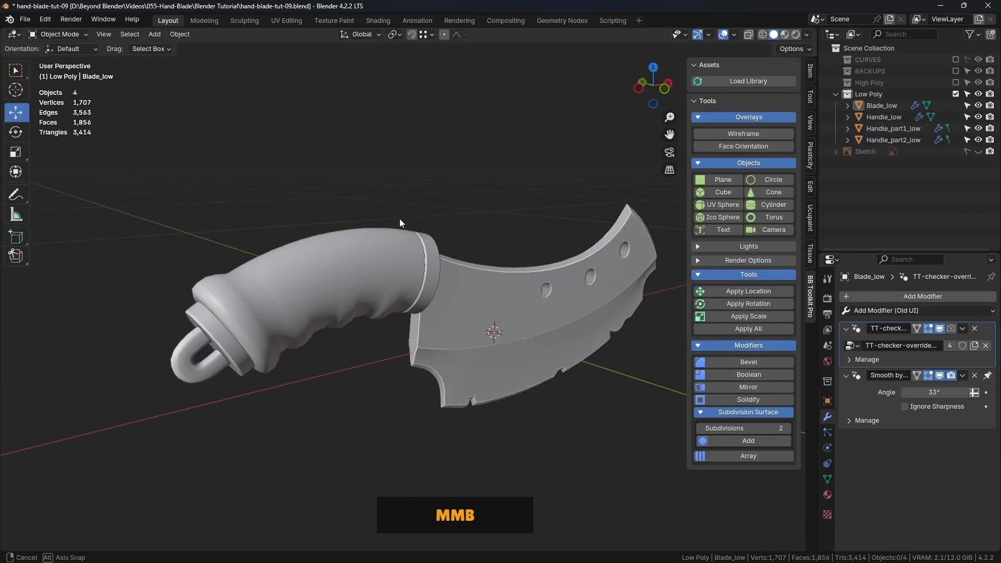
{"action": "left_click", "coordinate": [413, 250]}
{"action": "middle_click_drag", "start_coordinate": [426, 278], "coordinate": [177, 315]}
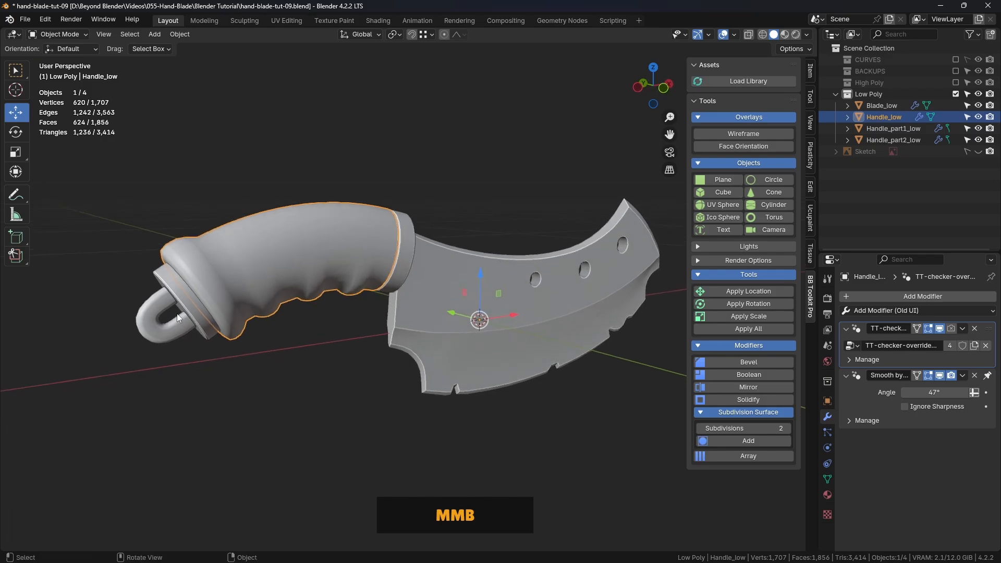
Isolate the second handle part, the end disc with its ring, in local view and enter Edit Mode.
{"action": "left_click", "coordinate": [186, 312]}
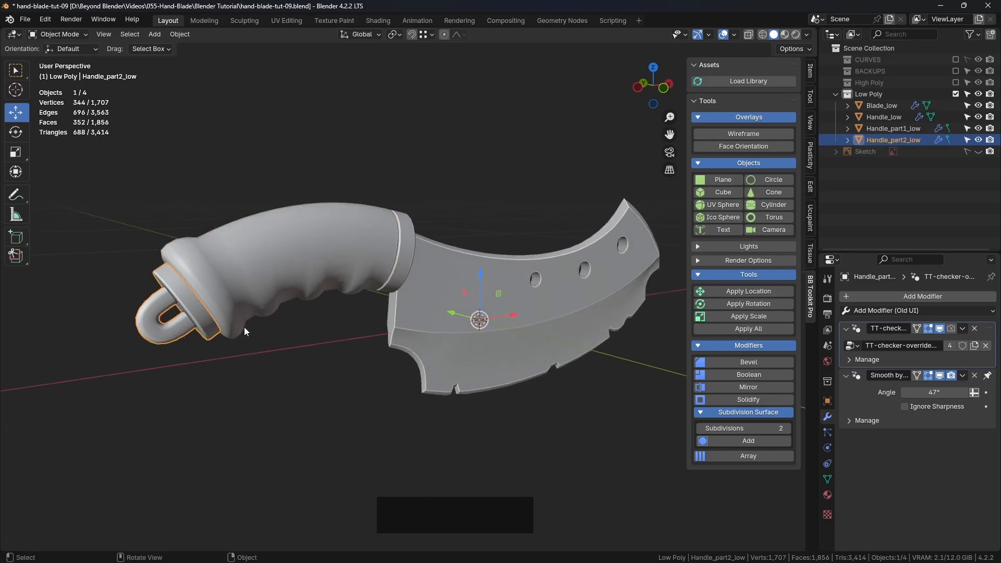
{"action": "key", "text": "KP_Divide"}
{"action": "key", "text": "ctrl+Tab"}
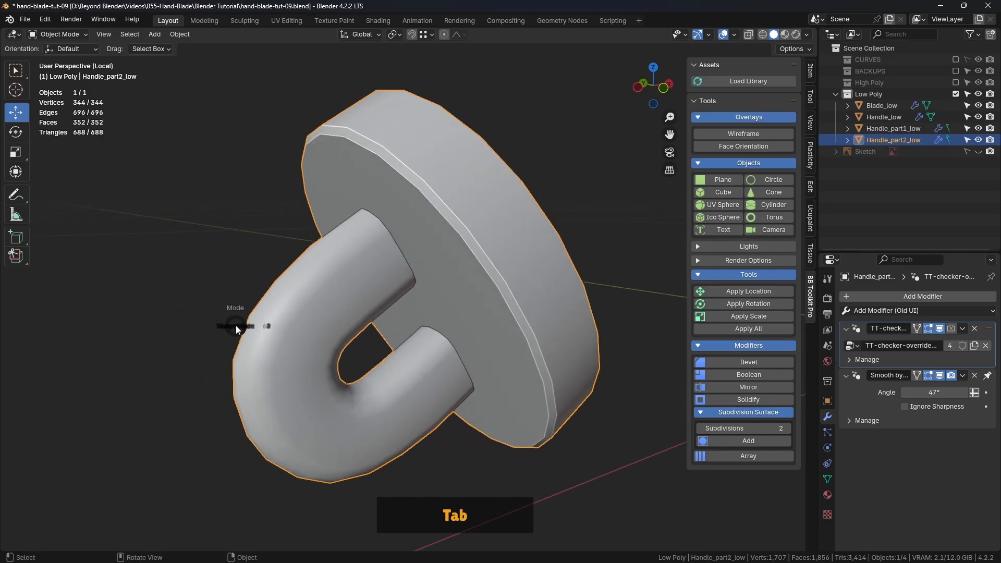
{"action": "left_click", "coordinate": [322, 327]}
{"action": "middle_click_drag", "start_coordinate": [378, 340], "coordinate": [438, 306]}
Try selecting the end piece's sharp edges by angle with the Sharp Edges selection.
{"action": "left_click", "coordinate": [564, 170]}
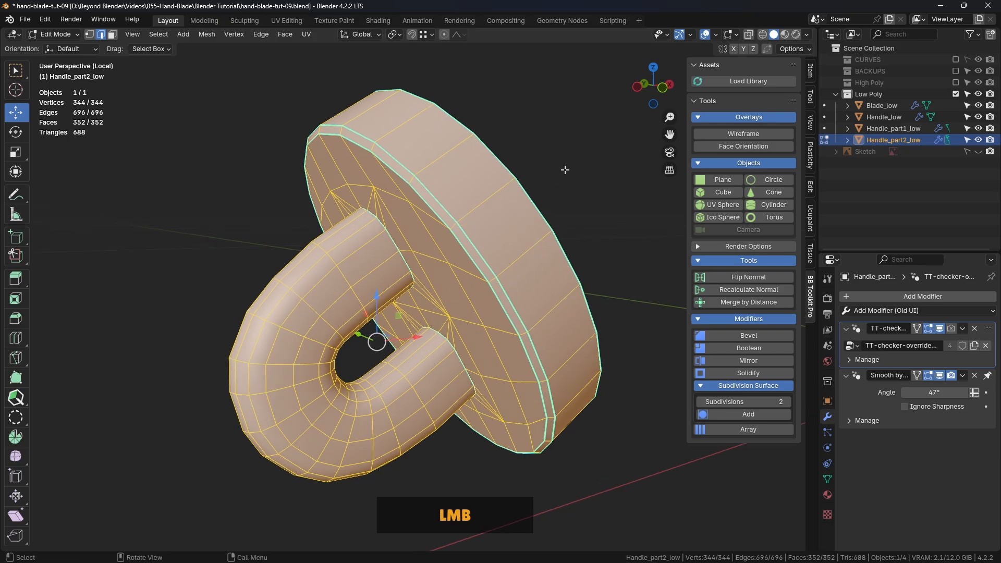
{"action": "middle_click_drag", "start_coordinate": [464, 229], "coordinate": [205, 129]}
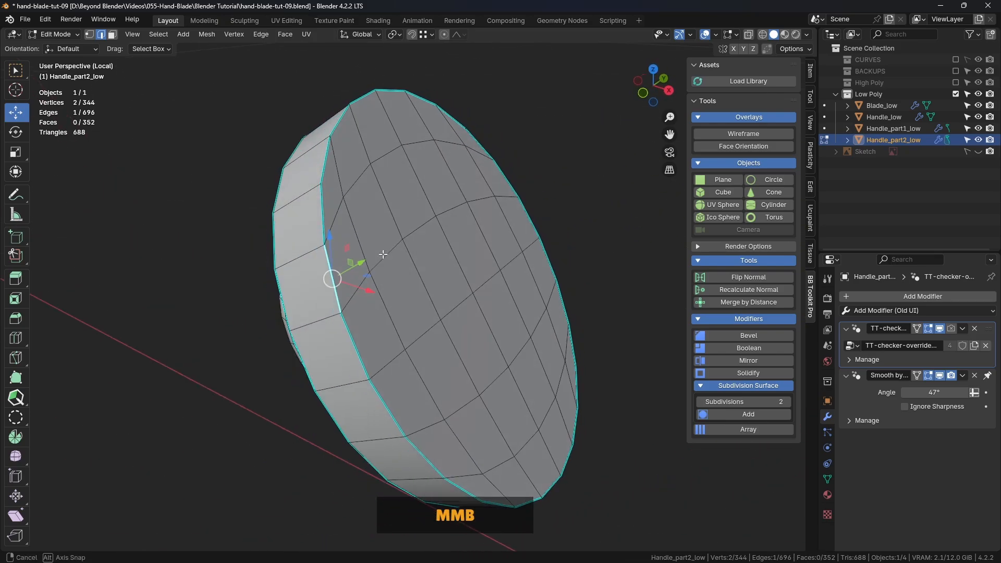
{"action": "left_click", "coordinate": [162, 36]}
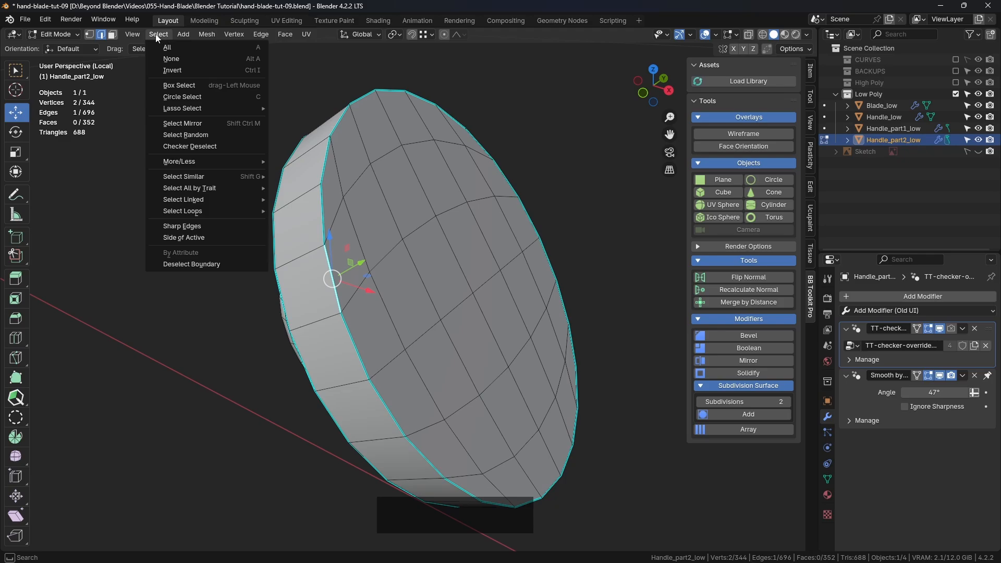
{"action": "left_click", "coordinate": [189, 226]}
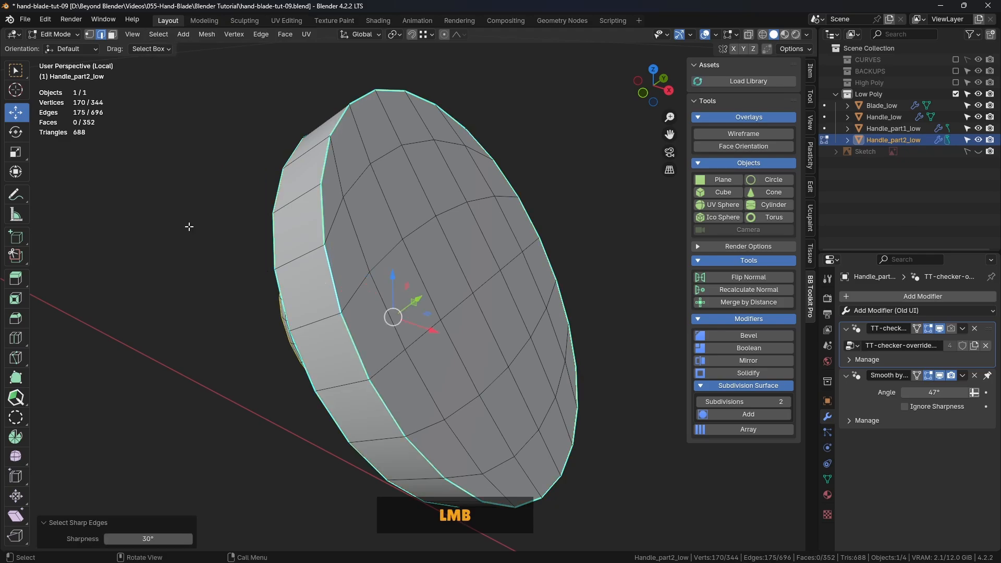
{"action": "middle_click_drag", "start_coordinate": [189, 226], "coordinate": [388, 248]}
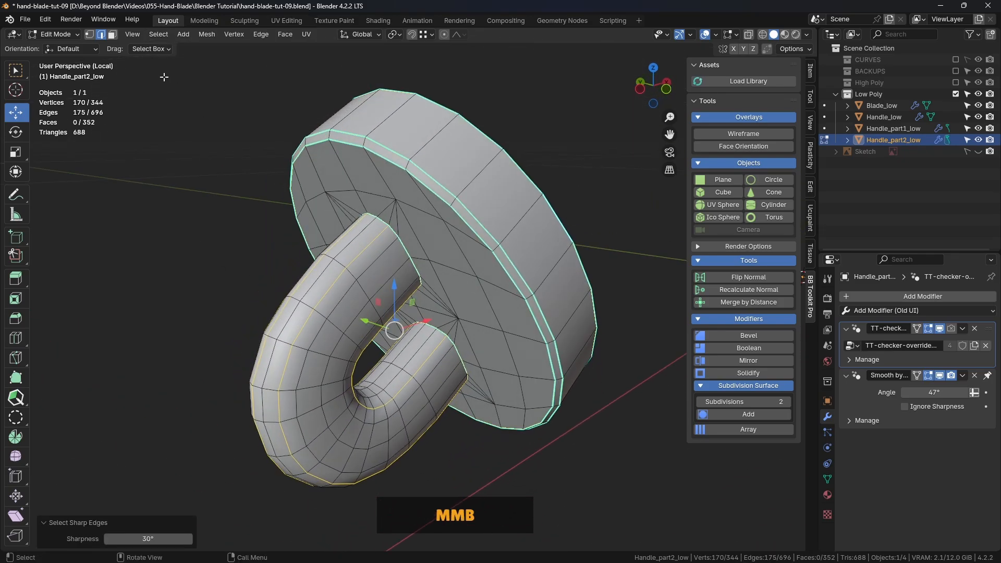
{"action": "left_click", "coordinate": [241, 136]}
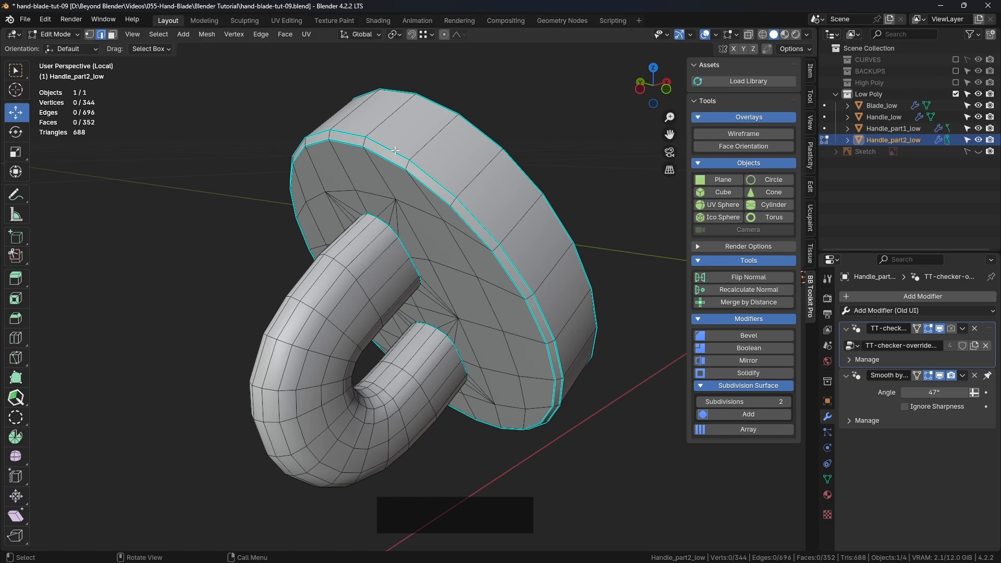
Select a sharp-marked edge on the disc's rim, extend the selection to edges of similar Sharpness, and mark them all as seams.
{"action": "left_click", "coordinate": [396, 151]}
{"action": "left_click", "coordinate": [159, 34]}
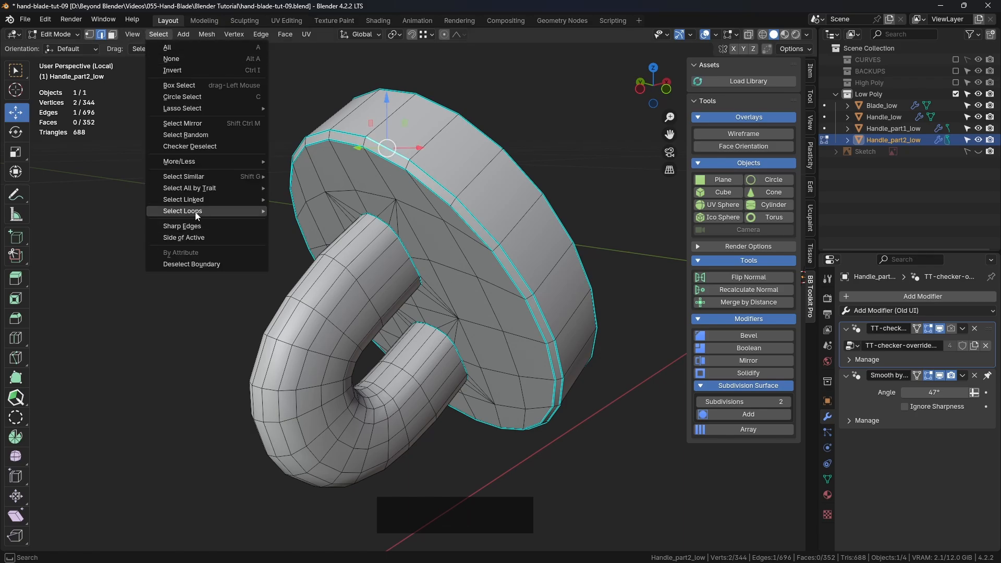
{"action": "mouse_move", "coordinate": [197, 178]}
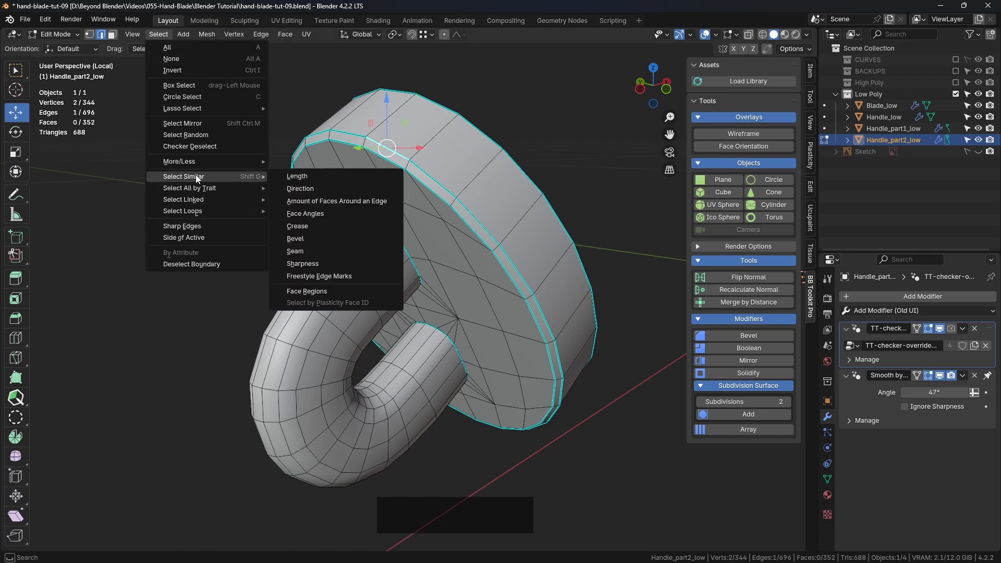
{"action": "left_click", "coordinate": [311, 263]}
{"action": "middle_click_drag", "start_coordinate": [395, 287], "coordinate": [408, 263]}
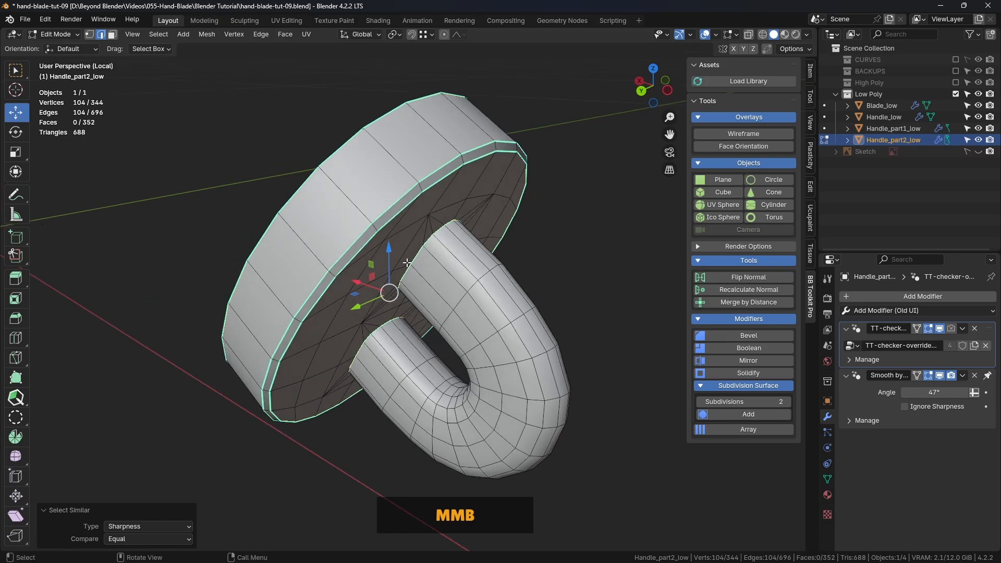
{"action": "middle_click_drag", "start_coordinate": [419, 213], "coordinate": [393, 161], "text": "shift"}
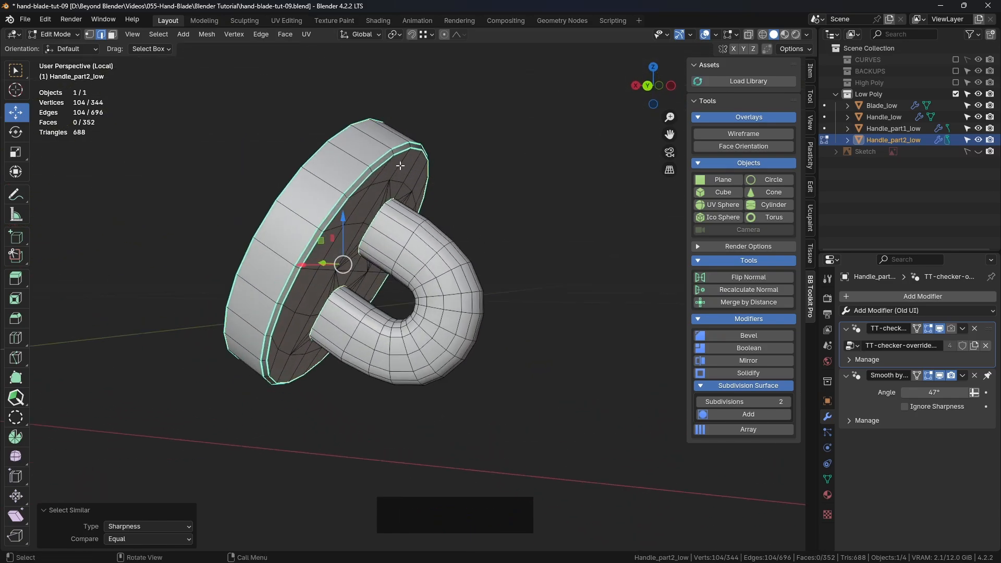
{"action": "right_click", "coordinate": [556, 142]}
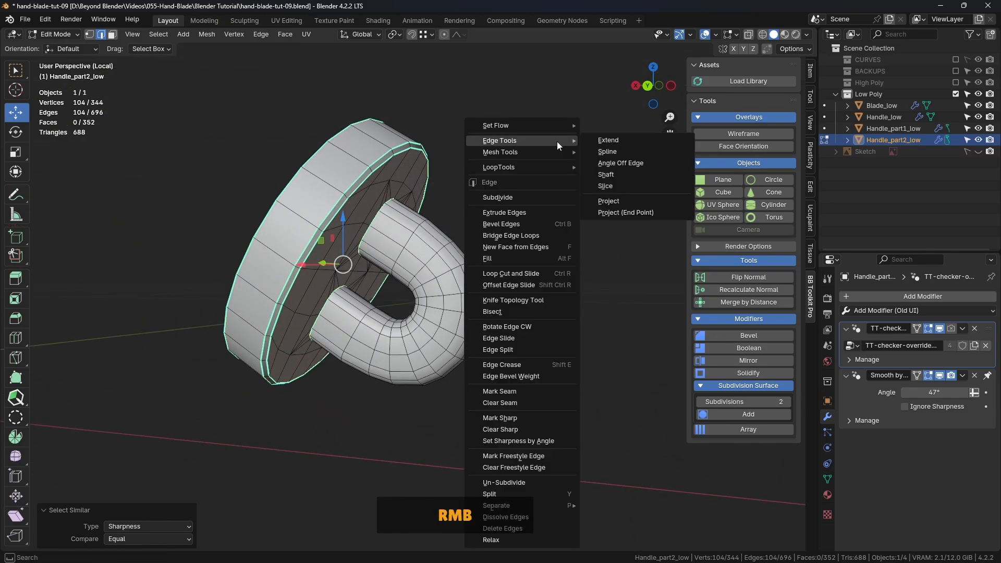
{"action": "left_click", "coordinate": [506, 395]}
{"action": "left_click", "coordinate": [504, 267]}
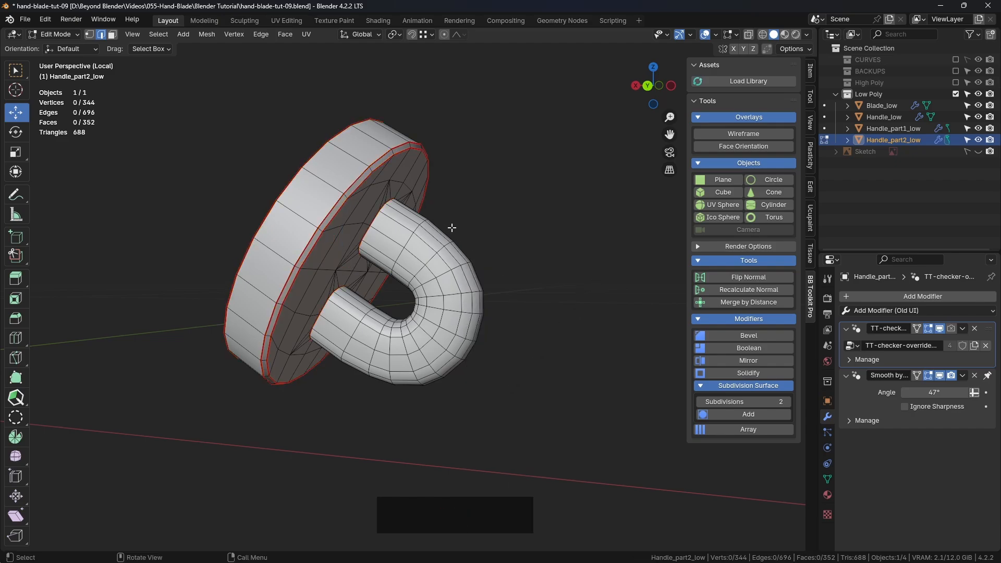
Clear the seam from the outer edge loop of the narrow bevel around the disc's ring-side face.
{"action": "middle_click_drag", "start_coordinate": [398, 182], "coordinate": [420, 227], "text": "shift"}
{"action": "scroll", "coordinate": [407, 209], "scroll_direction": "up", "scroll_amount": 3}
{"action": "scroll", "coordinate": [388, 237], "scroll_direction": "down", "scroll_amount": 4}
{"action": "scroll", "coordinate": [420, 227], "scroll_direction": "up", "scroll_amount": 3}
{"action": "left_click", "coordinate": [420, 227], "text": "alt"}
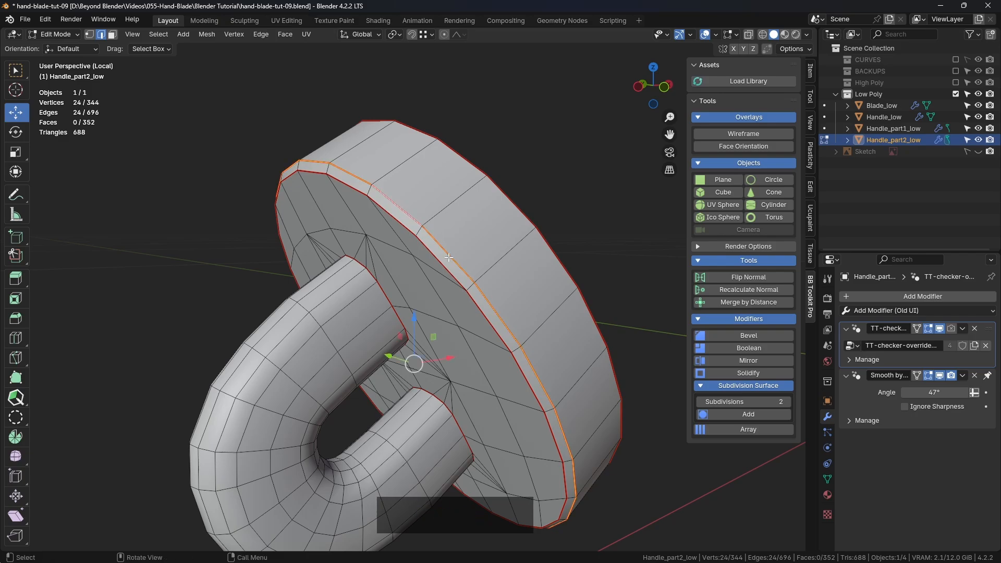
{"action": "right_click", "coordinate": [586, 167]}
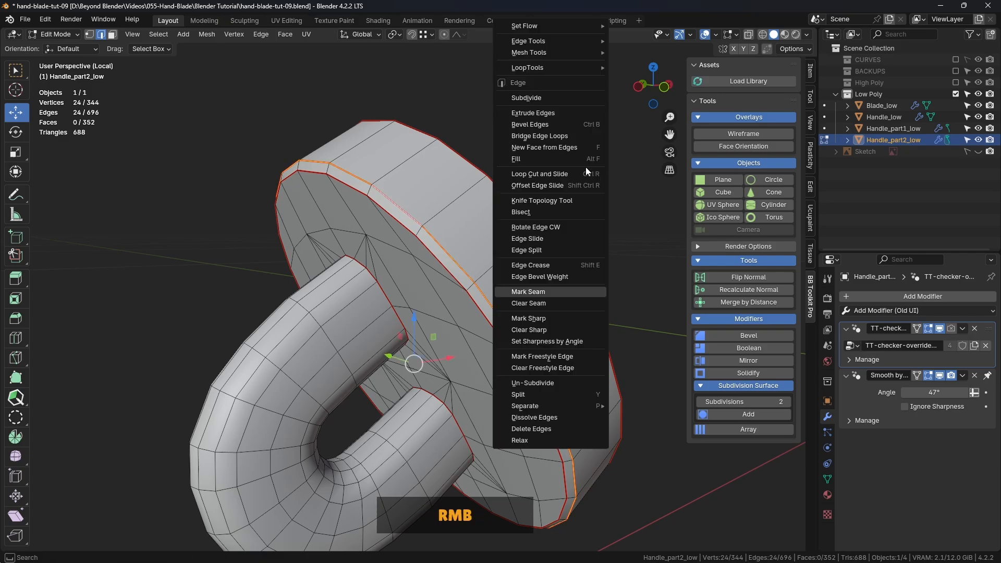
{"action": "left_click", "coordinate": [533, 306]}
{"action": "middle_click_drag", "start_coordinate": [409, 361], "coordinate": [403, 286], "text": "shift"}
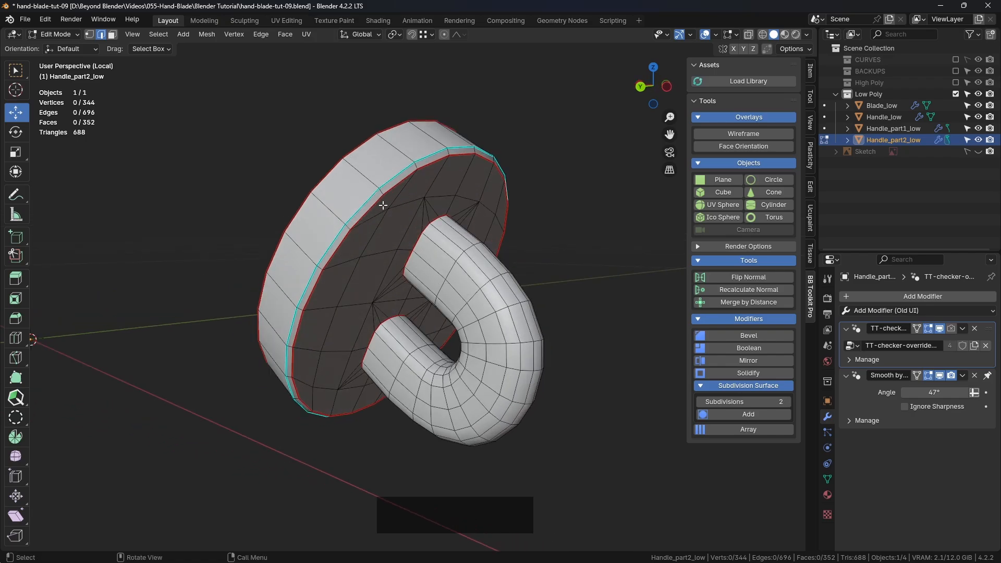
Leave local view, switch to the UV Editing workspace and select all faces of the end piece in Edit Mode.
{"action": "key", "text": "Tab"}
{"action": "left_click", "coordinate": [275, 206]}
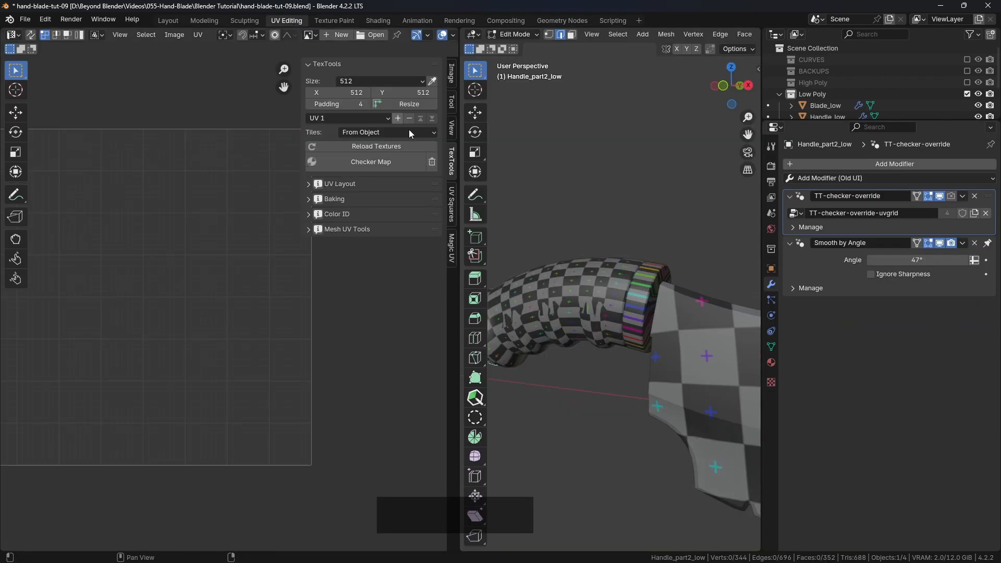
{"action": "scroll", "coordinate": [574, 297], "scroll_direction": "down", "scroll_amount": 2}
{"action": "middle_click_drag", "start_coordinate": [594, 308], "coordinate": [579, 300], "text": "shift"}
{"action": "scroll", "coordinate": [572, 295], "scroll_direction": "up", "scroll_amount": 2}
{"action": "scroll", "coordinate": [572, 297], "scroll_direction": "up", "scroll_amount": 1}
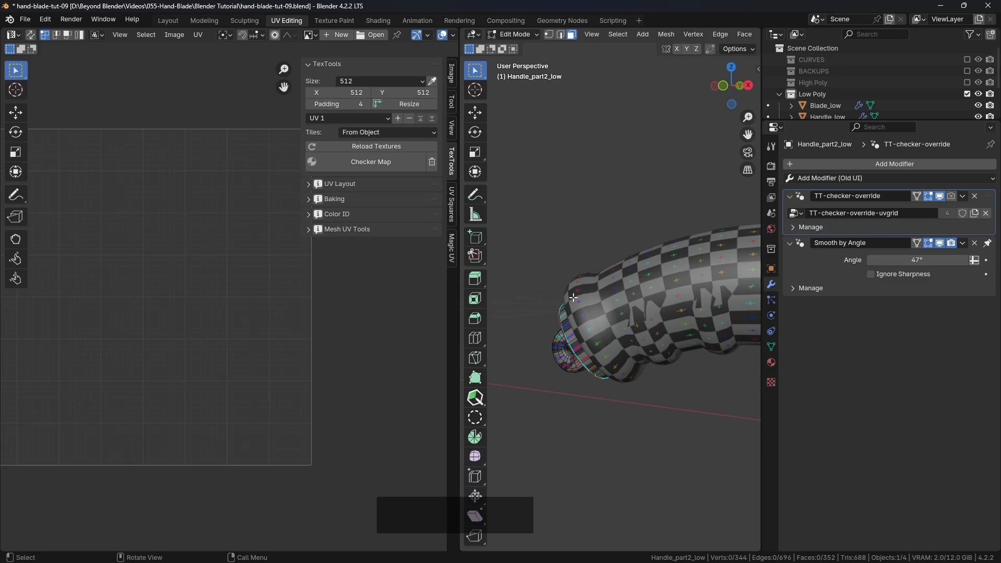
{"action": "key", "text": "a"}
{"action": "key", "text": "KP_Decimal"}
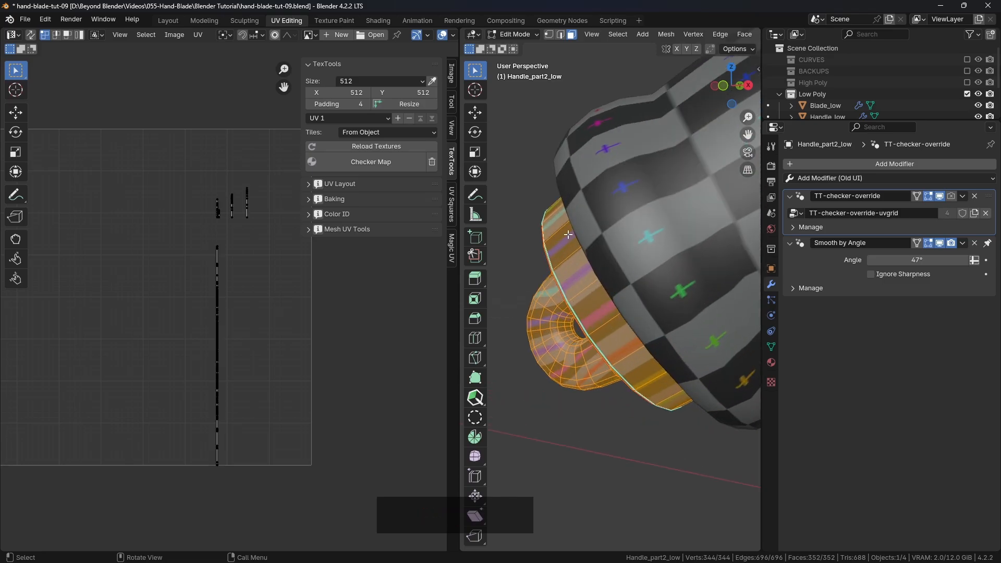
Widen the 3D viewport and hide the UV editor's sidebar to give both views more room.
{"action": "middle_click_drag", "start_coordinate": [568, 235], "coordinate": [790, 197]}
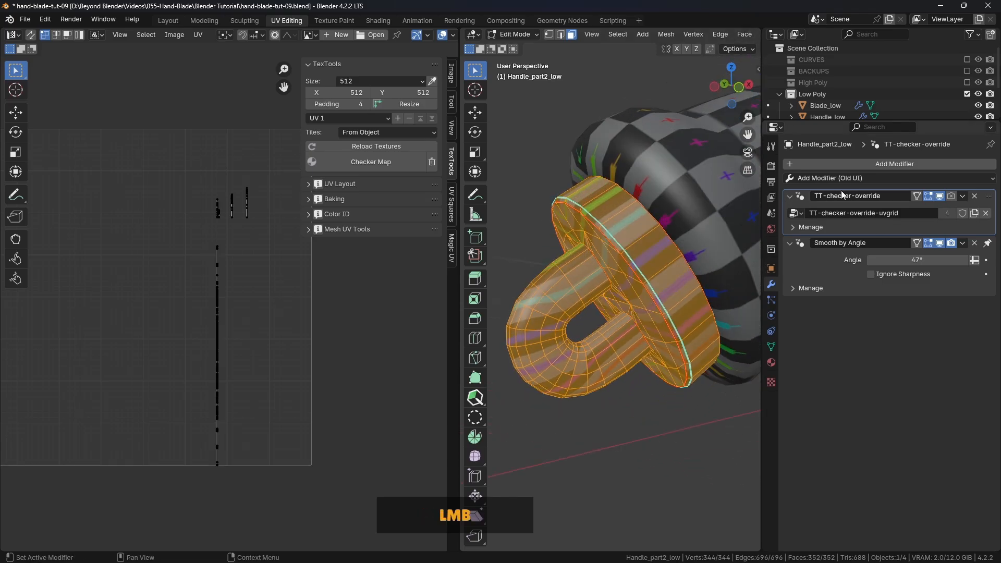
{"action": "left_click_drag", "start_coordinate": [759, 196], "coordinate": [844, 196]}
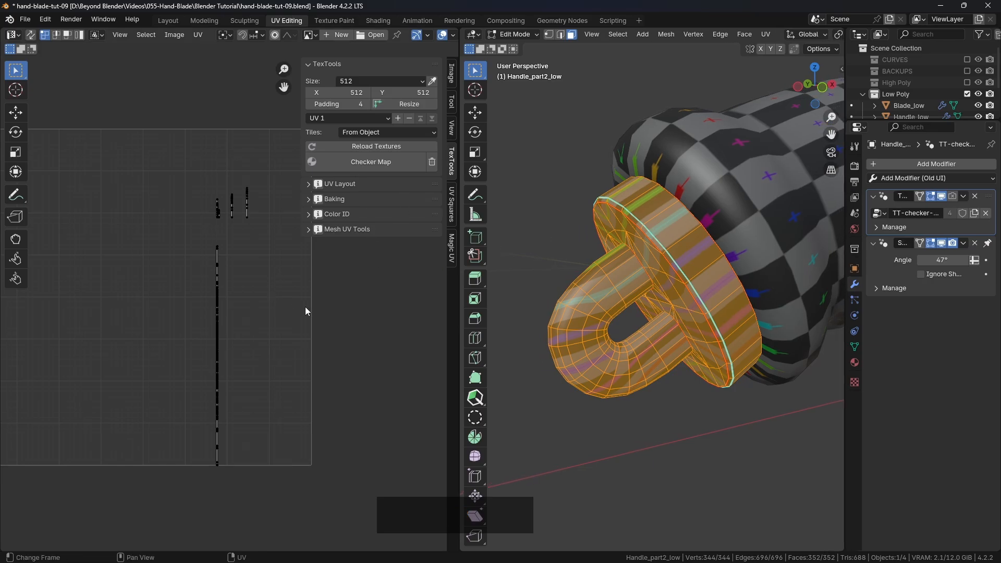
{"action": "key", "text": "n"}
{"action": "middle_click_drag", "start_coordinate": [284, 290], "coordinate": [335, 271], "text": "shift"}
{"action": "scroll", "coordinate": [334, 272], "scroll_direction": "up", "scroll_amount": 1}
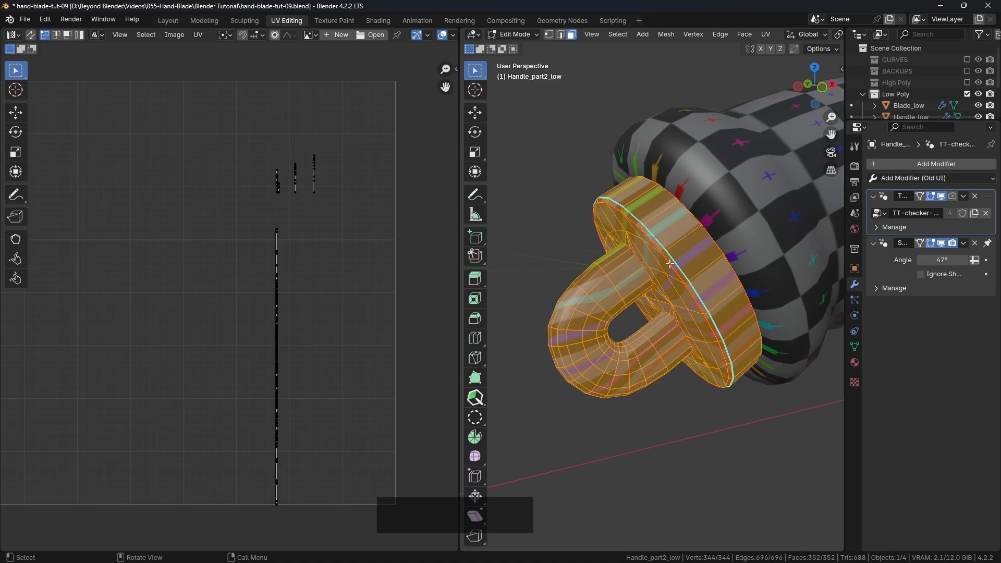
Unwrap the selected end piece with the Angle Based method, Scaled margin method and a margin of 0.100.
{"action": "key", "text": "u"}
{"action": "left_click", "coordinate": [621, 184]}
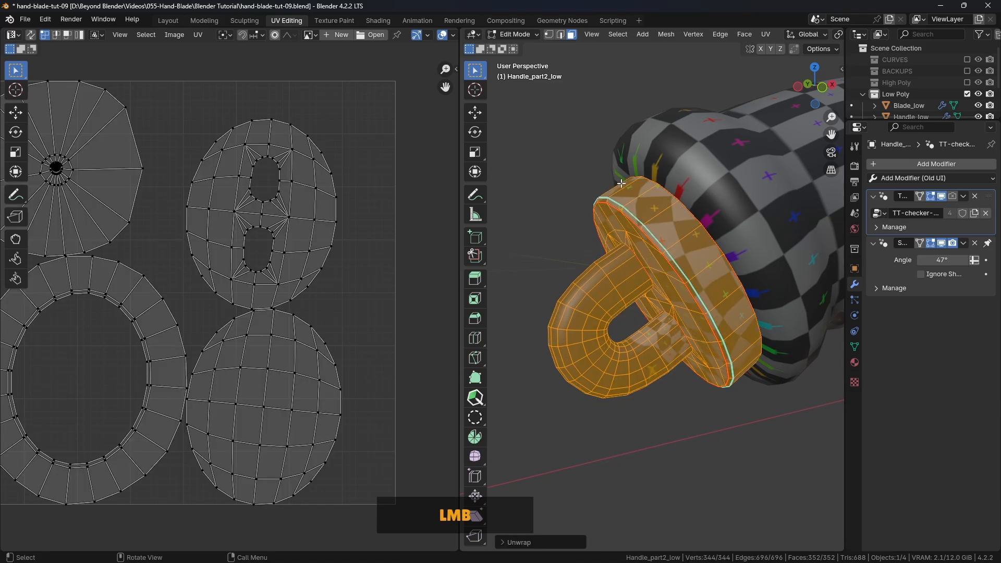
{"action": "left_click", "coordinate": [521, 542]}
{"action": "scroll", "coordinate": [223, 353], "scroll_direction": "down", "scroll_amount": 2}
{"action": "middle_click_drag", "start_coordinate": [224, 353], "coordinate": [302, 273], "text": "shift"}
{"action": "scroll", "coordinate": [320, 296], "scroll_direction": "up", "scroll_amount": 1}
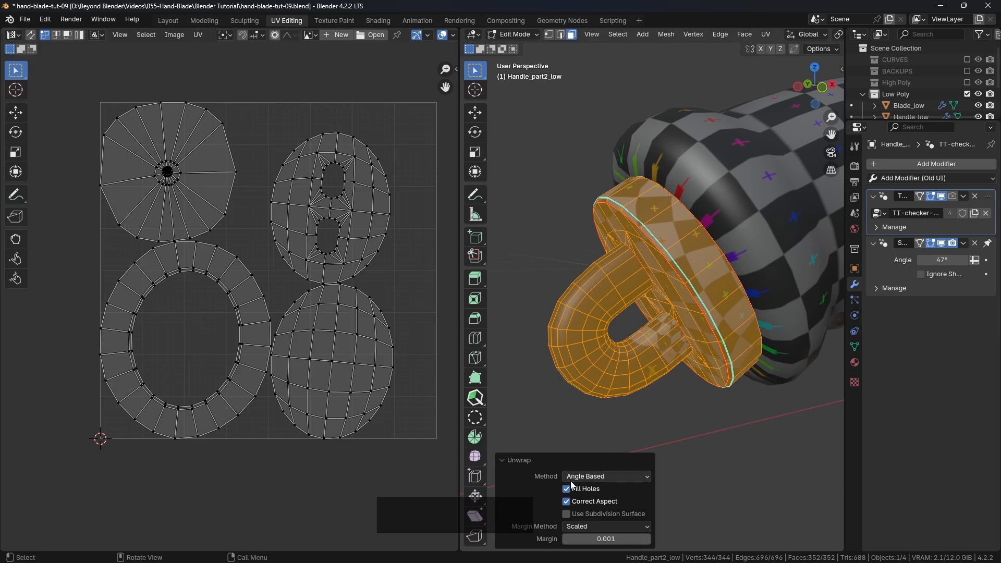
{"action": "left_click_drag", "start_coordinate": [605, 539], "coordinate": [664, 540], "text": "shift"}
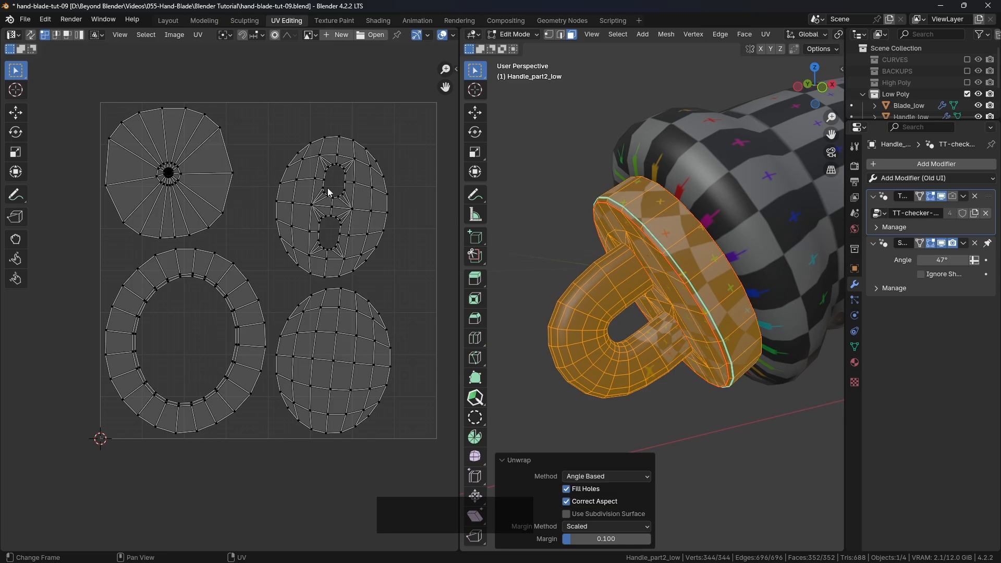
Compare the disc, rim and ring UV islands with the matching surfaces and checker pattern on the end piece.
{"action": "scroll", "coordinate": [330, 193], "scroll_direction": "up", "scroll_amount": 3}
{"action": "middle_click_drag", "start_coordinate": [695, 283], "coordinate": [738, 289]}
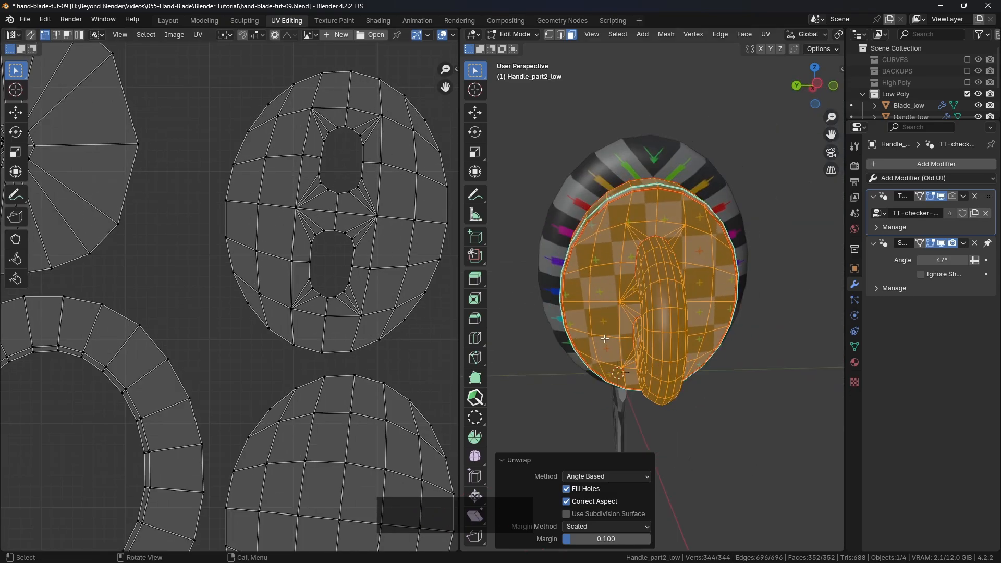
{"action": "middle_click_drag", "start_coordinate": [605, 338], "coordinate": [617, 300]}
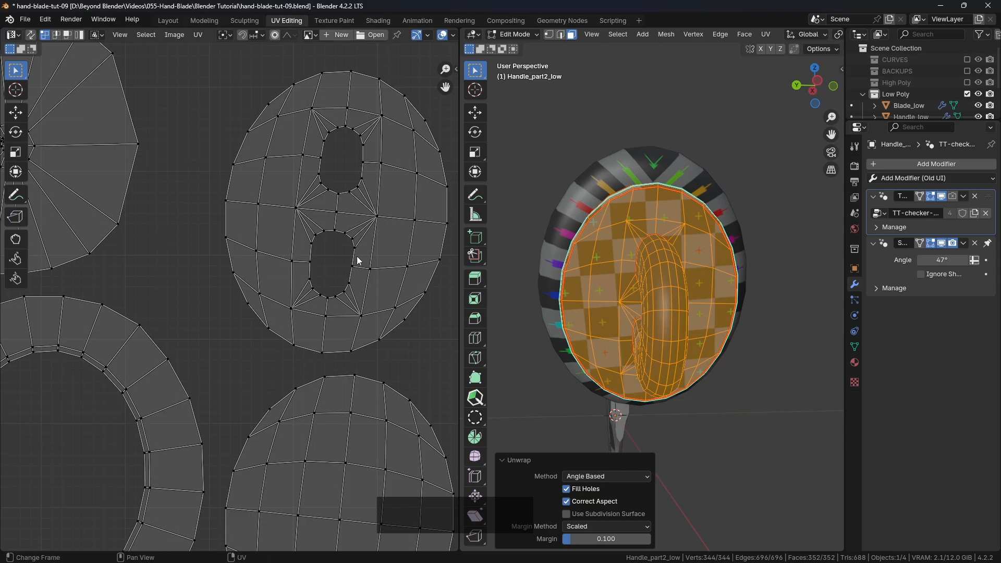
{"action": "scroll", "coordinate": [357, 256], "scroll_direction": "down", "scroll_amount": 2}
{"action": "middle_click_drag", "start_coordinate": [341, 306], "coordinate": [344, 292], "text": "shift"}
{"action": "middle_click_drag", "start_coordinate": [353, 242], "coordinate": [342, 271], "text": "shift"}
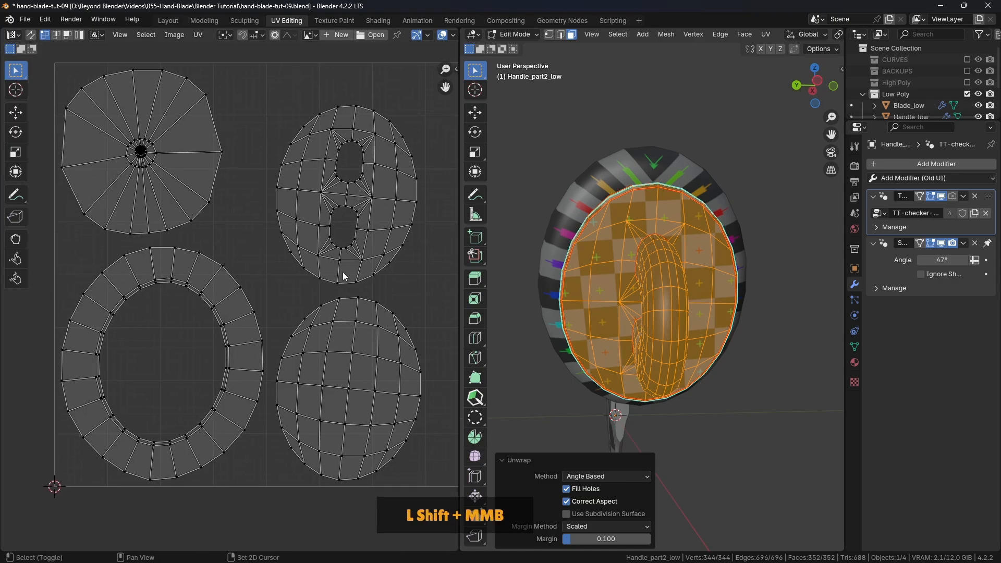
{"action": "middle_click_drag", "start_coordinate": [306, 346], "coordinate": [358, 290], "text": "shift"}
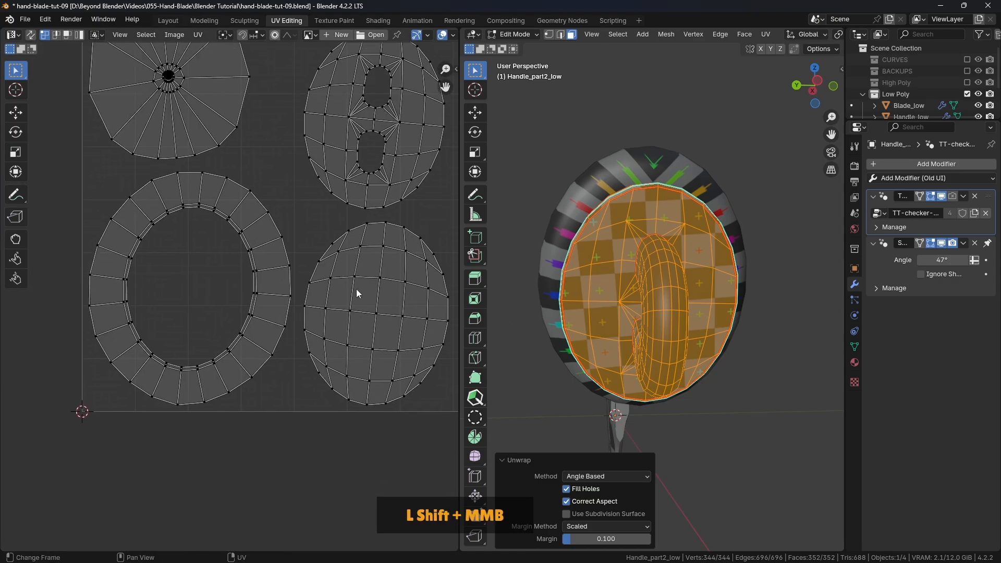
{"action": "middle_click_drag", "start_coordinate": [652, 292], "coordinate": [767, 274]}
{"action": "middle_click_drag", "start_coordinate": [294, 297], "coordinate": [315, 299]}
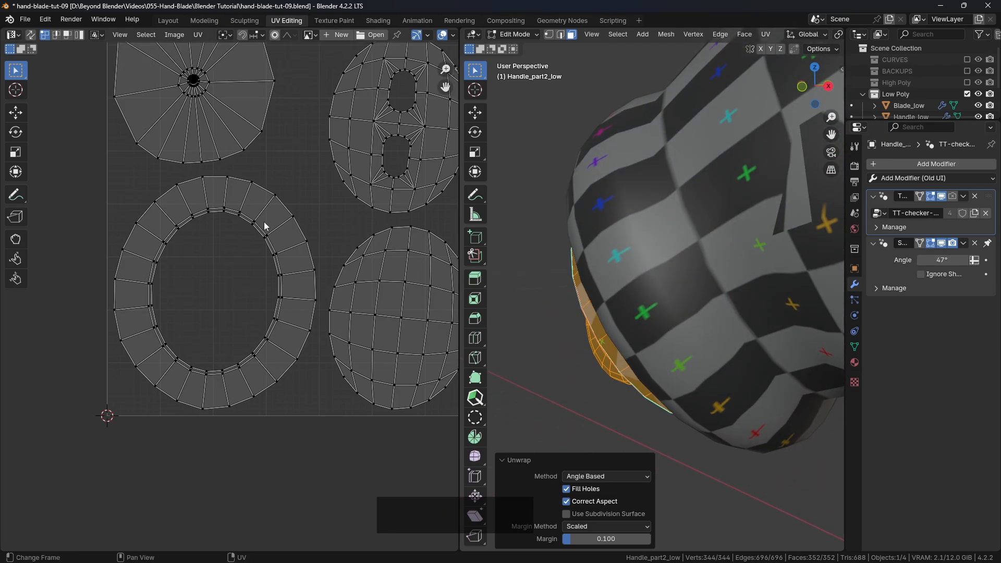
{"action": "scroll", "coordinate": [284, 269], "scroll_direction": "down", "scroll_amount": 2}
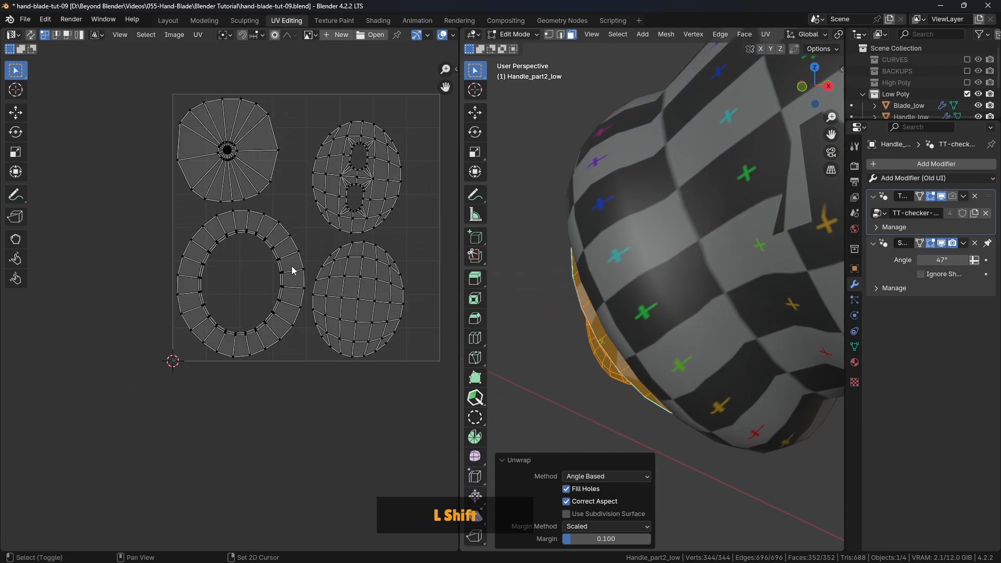
{"action": "middle_click_drag", "start_coordinate": [291, 270], "coordinate": [283, 321], "text": "shift"}
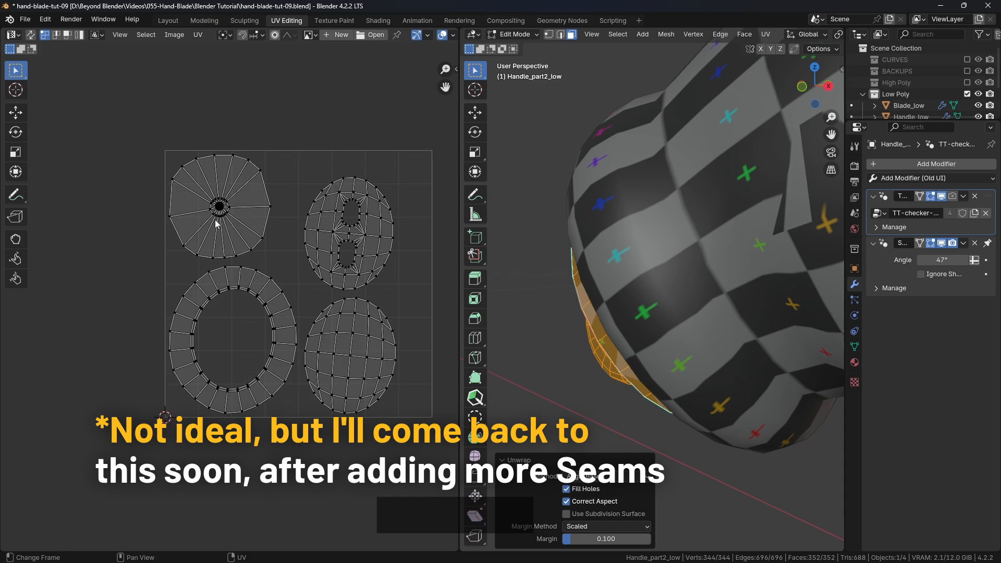
{"action": "scroll", "coordinate": [216, 217], "scroll_direction": "down", "scroll_amount": 1}
Examine individual and grouped faces on the end piece's ring, comparing their UVs with the checker pattern.
{"action": "middle_click_drag", "start_coordinate": [615, 250], "coordinate": [645, 269]}
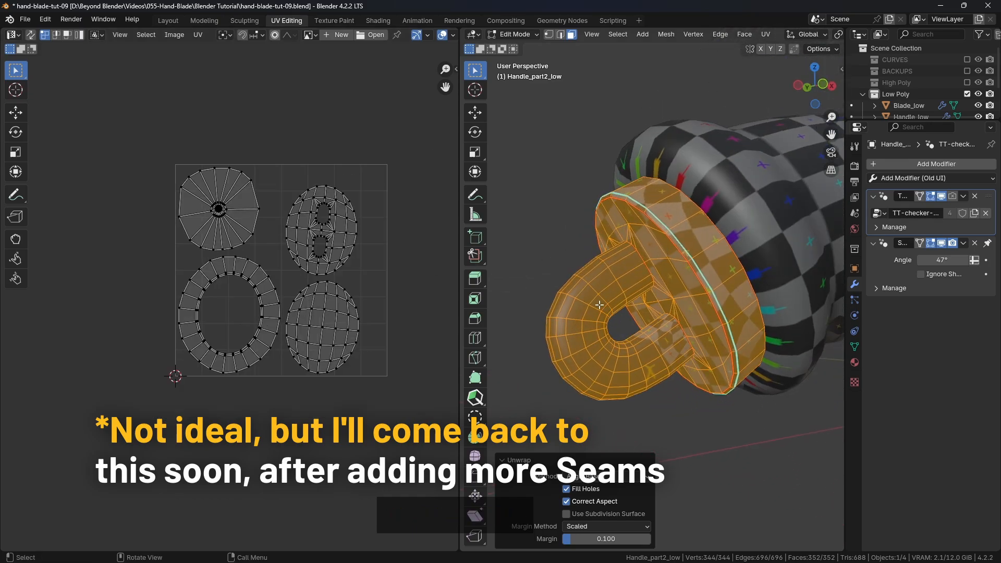
{"action": "left_click", "coordinate": [578, 308]}
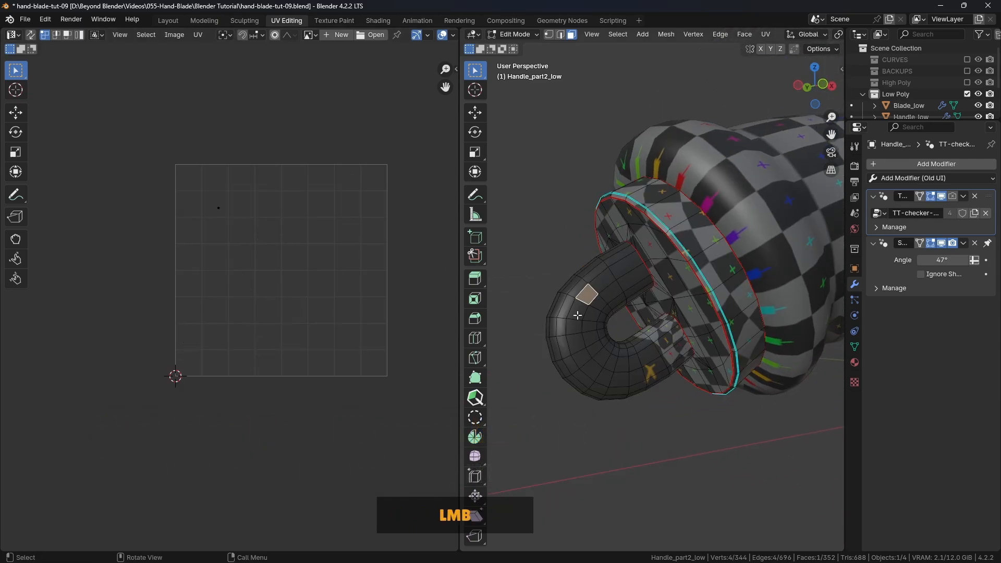
{"action": "left_click", "coordinate": [574, 342]}
{"action": "left_click", "coordinate": [593, 350]}
{"action": "left_click", "coordinate": [635, 360]}
{"action": "left_click", "coordinate": [612, 365]}
{"action": "left_click", "coordinate": [575, 340]}
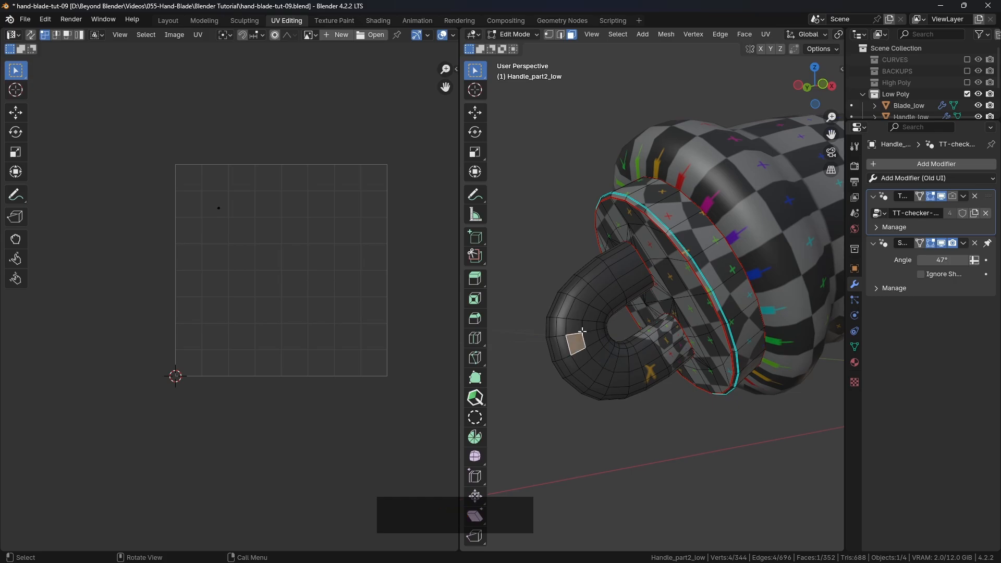
{"action": "left_click", "coordinate": [586, 327]}
{"action": "left_click_drag", "start_coordinate": [530, 275], "coordinate": [594, 419]}
{"action": "scroll", "coordinate": [227, 192], "scroll_direction": "up", "scroll_amount": 5}
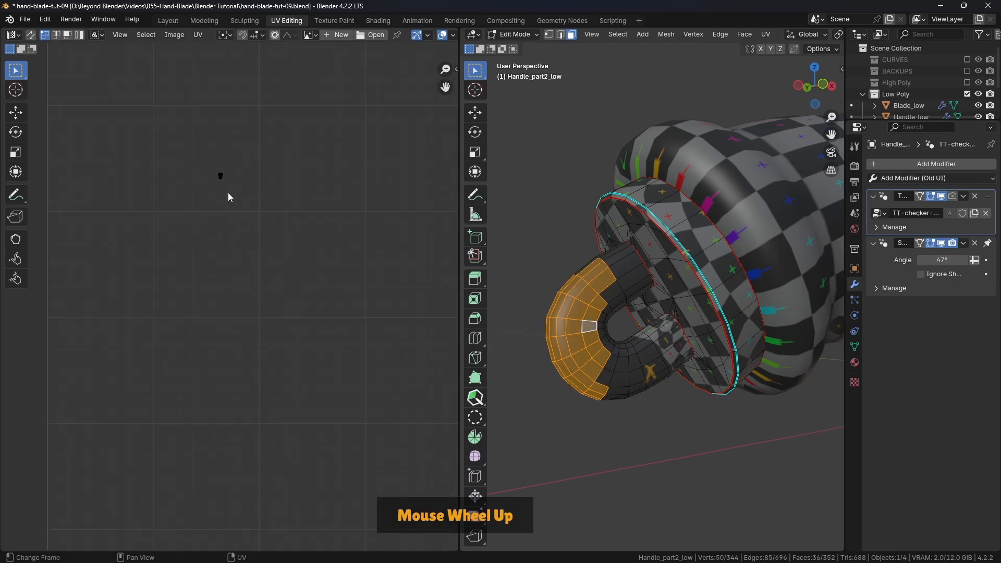
{"action": "scroll", "coordinate": [211, 166], "scroll_direction": "up", "scroll_amount": 2}
{"action": "scroll", "coordinate": [204, 172], "scroll_direction": "down", "scroll_amount": 6}
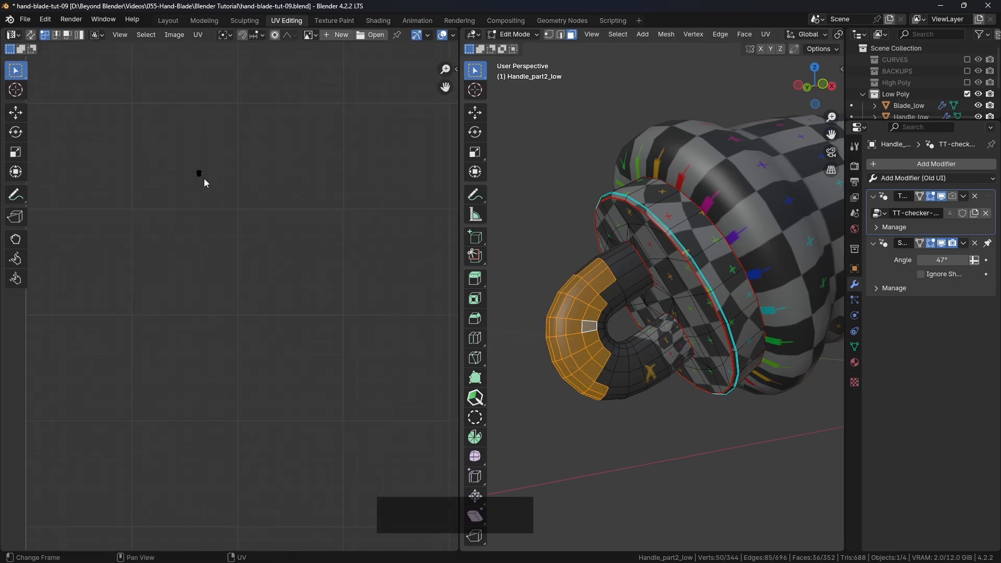
{"action": "left_click", "coordinate": [560, 238]}
Mark a seam along the ring's inner edge loop, leaving out the edge that crosses the disc.
{"action": "scroll", "coordinate": [638, 305], "scroll_direction": "up", "scroll_amount": 4}
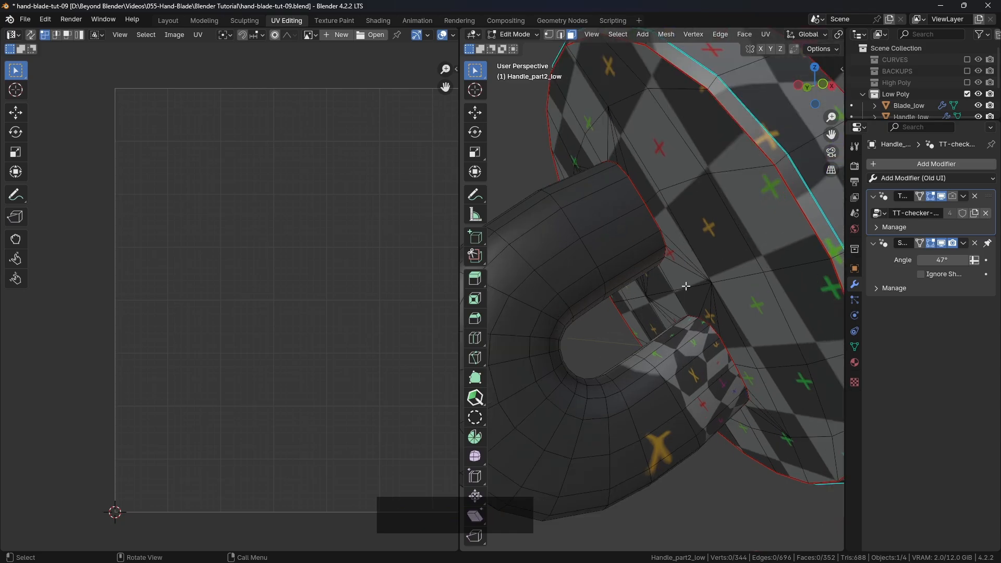
{"action": "middle_click_drag", "start_coordinate": [686, 286], "coordinate": [726, 293]}
{"action": "key", "text": "2"}
{"action": "left_click", "coordinate": [664, 273], "text": "alt"}
{"action": "scroll", "coordinate": [730, 288], "scroll_direction": "up", "scroll_amount": 3}
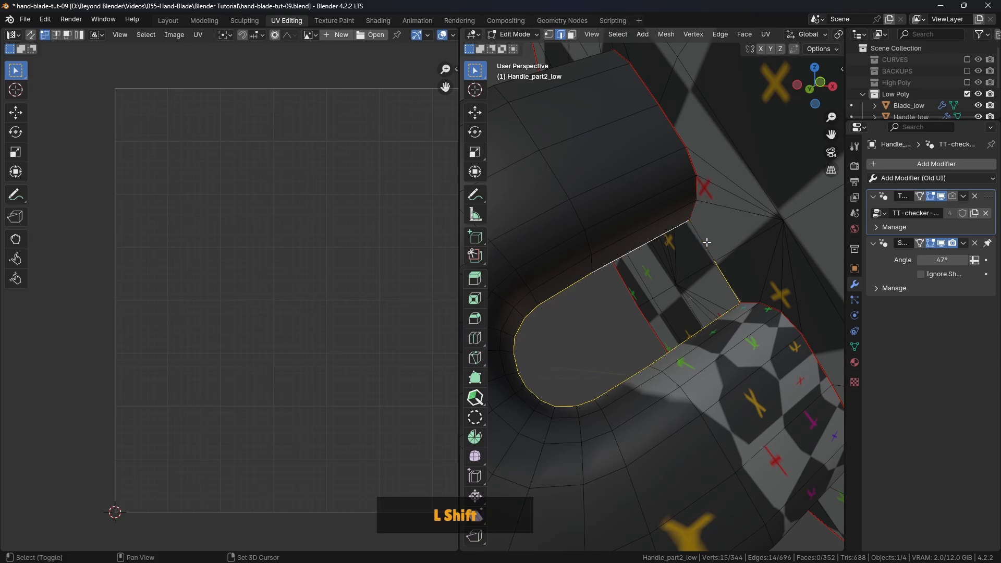
{"action": "left_click", "coordinate": [731, 285], "text": "shift"}
{"action": "scroll", "coordinate": [731, 286], "scroll_direction": "down", "scroll_amount": 3}
{"action": "right_click", "coordinate": [650, 319]}
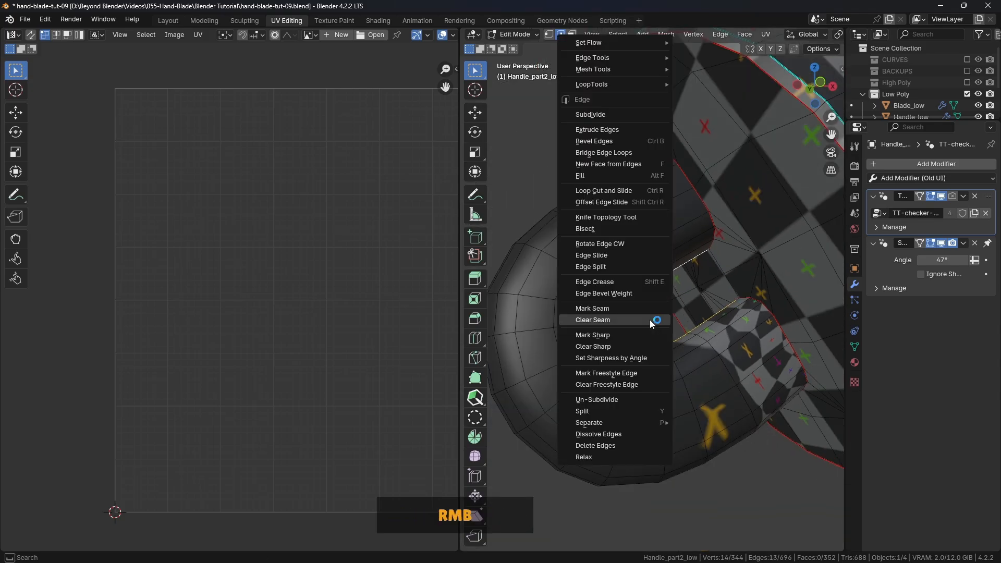
{"action": "left_click", "coordinate": [604, 321]}
{"action": "left_click", "coordinate": [542, 161]}
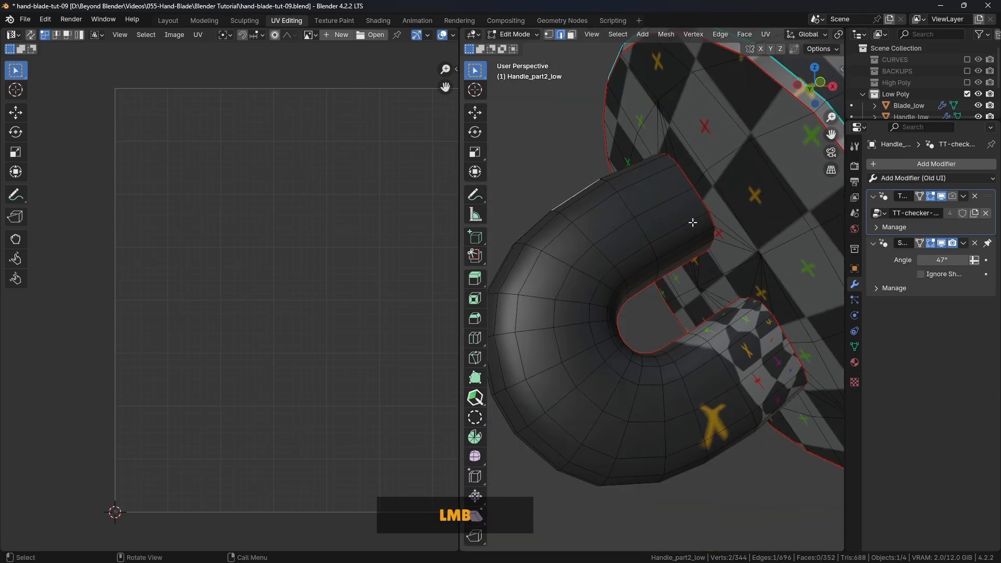
{"action": "middle_click_drag", "start_coordinate": [542, 161], "coordinate": [614, 159]}
{"action": "left_click", "coordinate": [545, 136]}
Select all faces of the end piece and unwrap them again with the Angle Based method.
{"action": "scroll", "coordinate": [569, 168], "scroll_direction": "down", "scroll_amount": 2}
{"action": "middle_click_drag", "start_coordinate": [690, 250], "coordinate": [678, 254]}
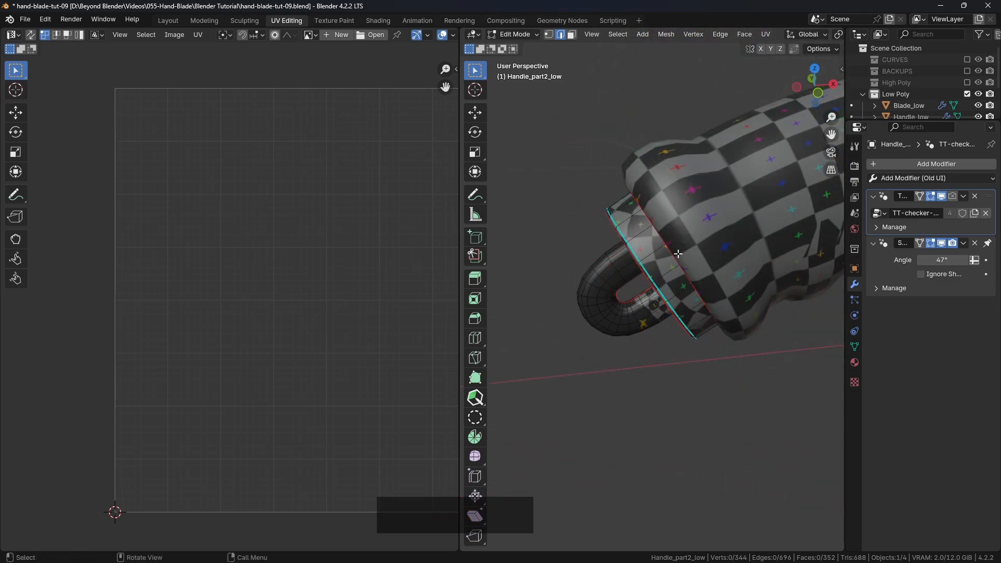
{"action": "key", "text": "3"}
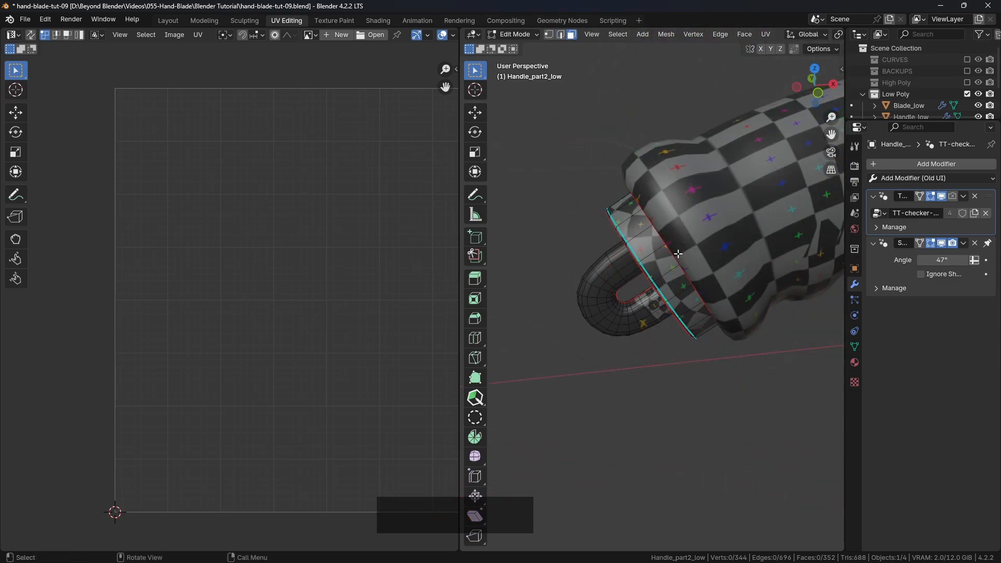
{"action": "key", "text": "a"}
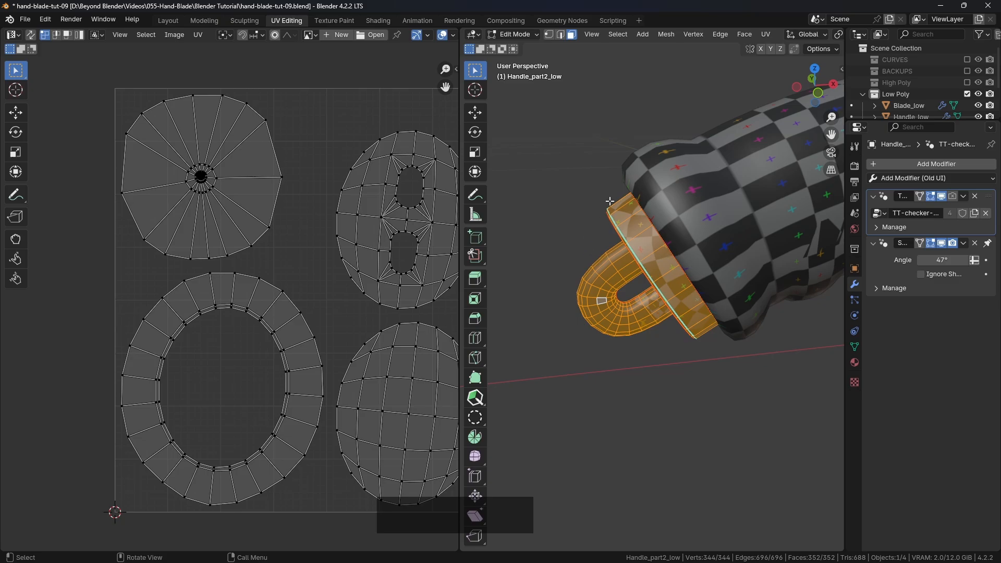
{"action": "key", "text": "u"}
{"action": "left_click", "coordinate": [578, 180]}
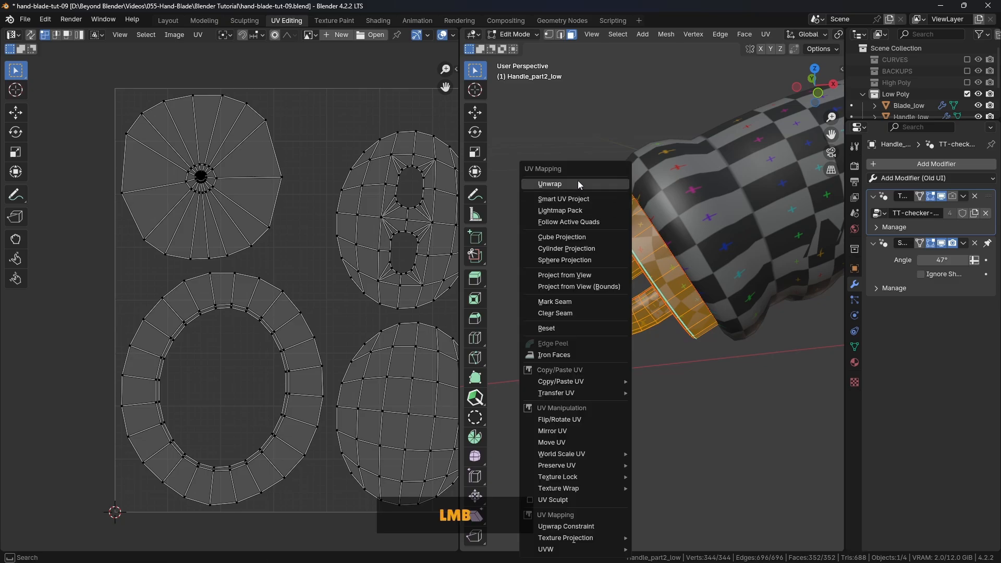
Examine the ring's new UV island alongside the rim and disc islands and the matching surfaces on the end piece.
{"action": "scroll", "coordinate": [369, 402], "scroll_direction": "down", "scroll_amount": 2}
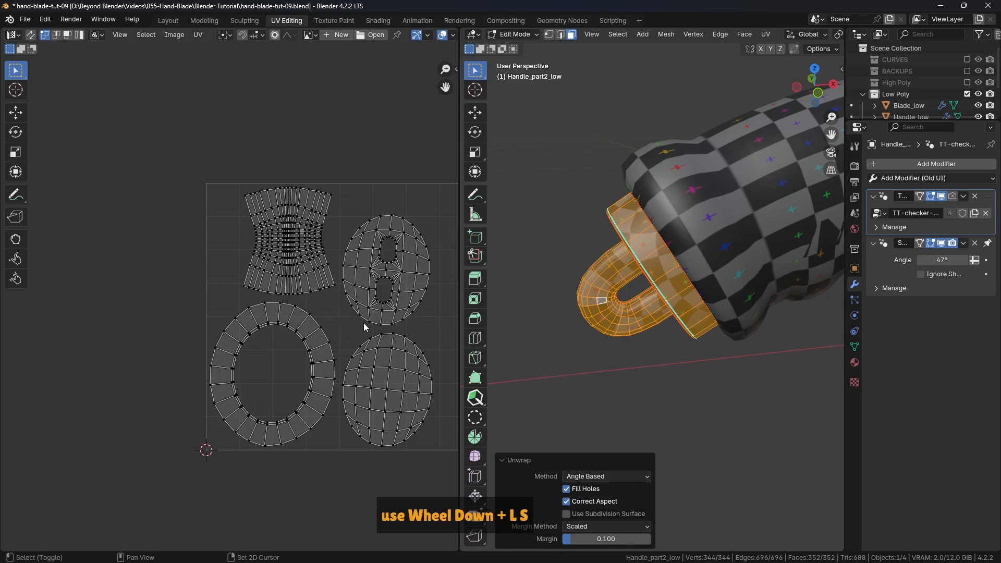
{"action": "scroll", "coordinate": [258, 246], "scroll_direction": "up", "scroll_amount": 5}
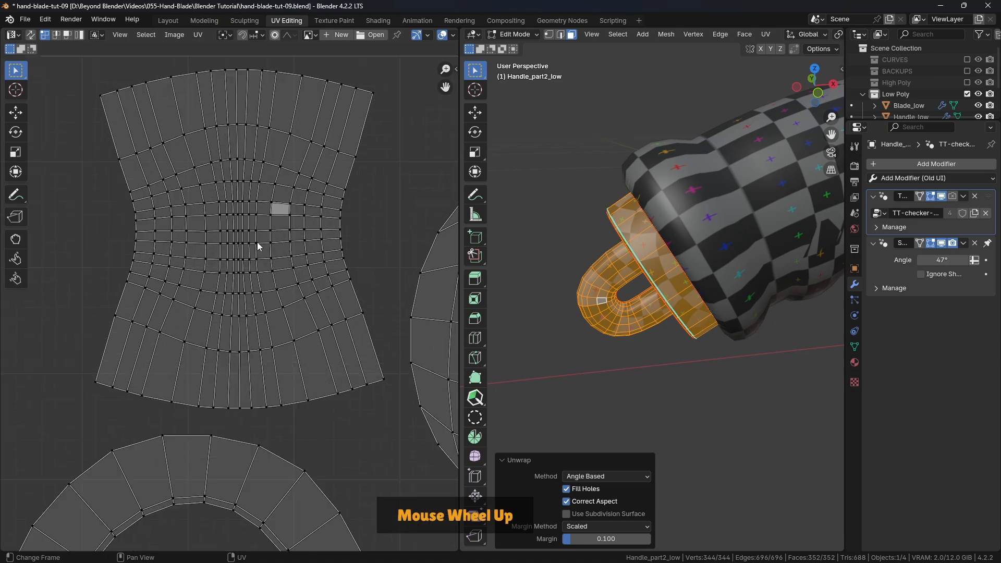
{"action": "middle_click_drag", "start_coordinate": [674, 332], "coordinate": [641, 333]}
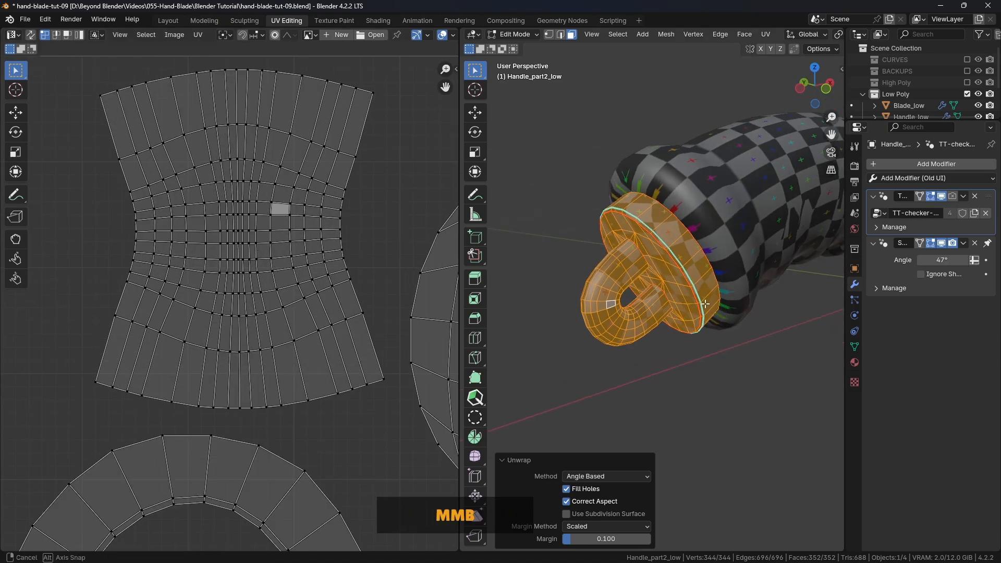
{"action": "scroll", "coordinate": [351, 384], "scroll_direction": "down", "scroll_amount": 2}
{"action": "middle_click_drag", "start_coordinate": [351, 385], "coordinate": [335, 335], "text": "shift"}
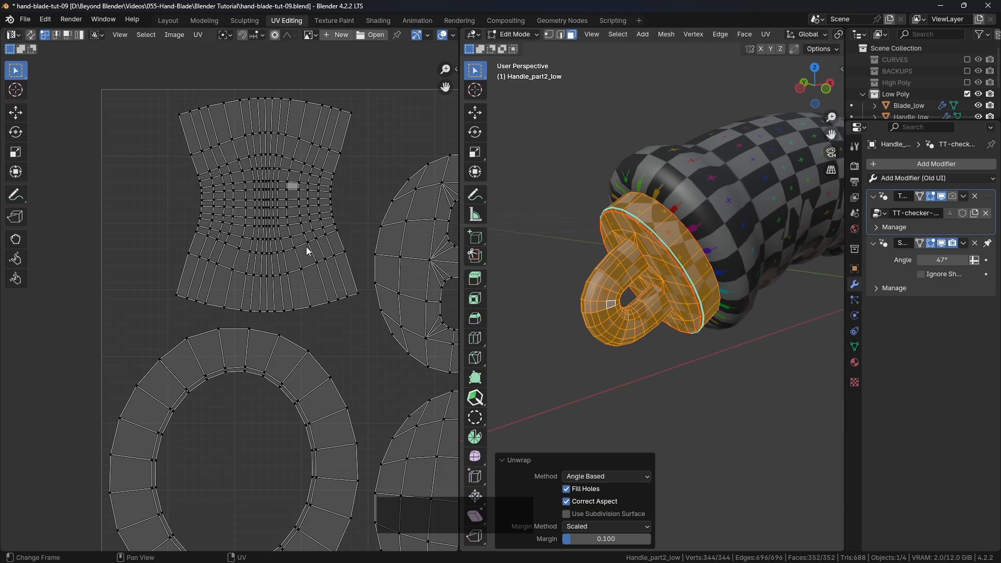
{"action": "mouse_move", "coordinate": [657, 276]}
{"action": "middle_mouse_down"}
{"action": "mouse_move", "coordinate": [700, 280]}
{"action": "mouse_move", "coordinate": [671, 287]}
{"action": "middle_mouse_up"}
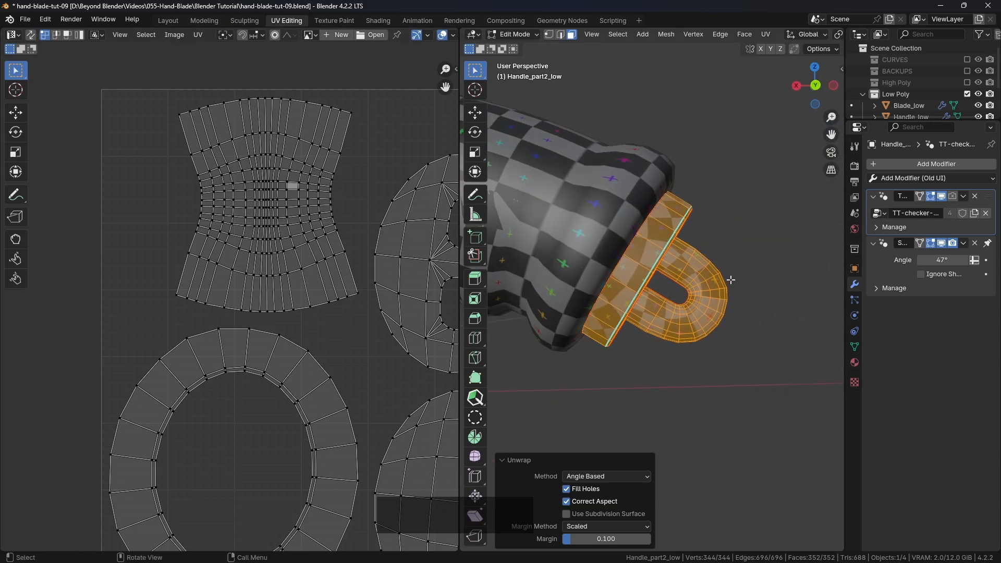
{"action": "middle_click_drag", "start_coordinate": [731, 280], "coordinate": [720, 279]}
{"action": "scroll", "coordinate": [273, 337], "scroll_direction": "down", "scroll_amount": 3}
{"action": "mouse_move", "coordinate": [273, 337]}
{"action": "middle_mouse_down", "text": "shift"}
{"action": "mouse_move", "coordinate": [300, 349]}
{"action": "mouse_move", "coordinate": [289, 344]}
{"action": "middle_mouse_up", "text": "shift"}
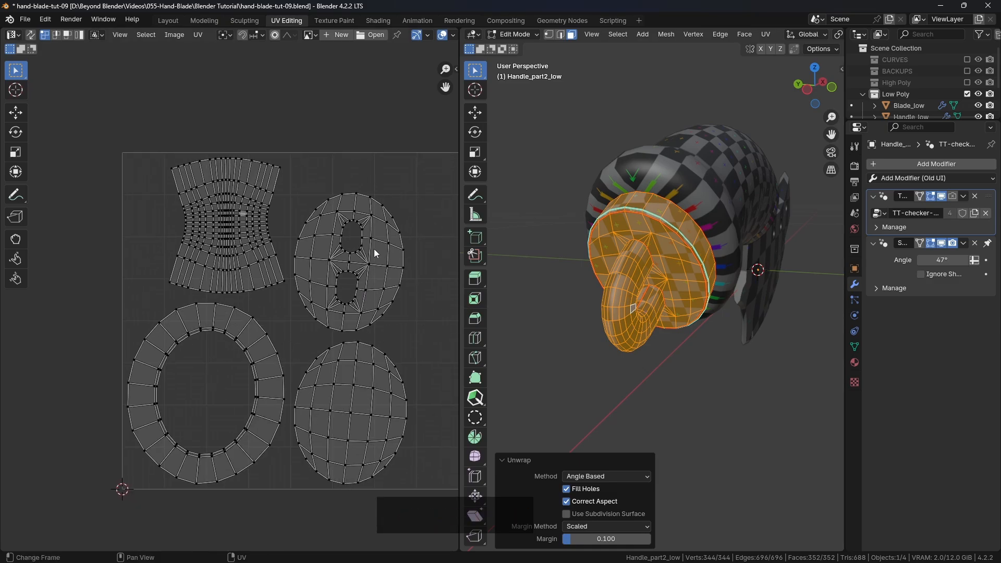
Select the ring's UV island in island selection mode and straighten it into a rectangular grid with UV Squares.
{"action": "key", "text": "n"}
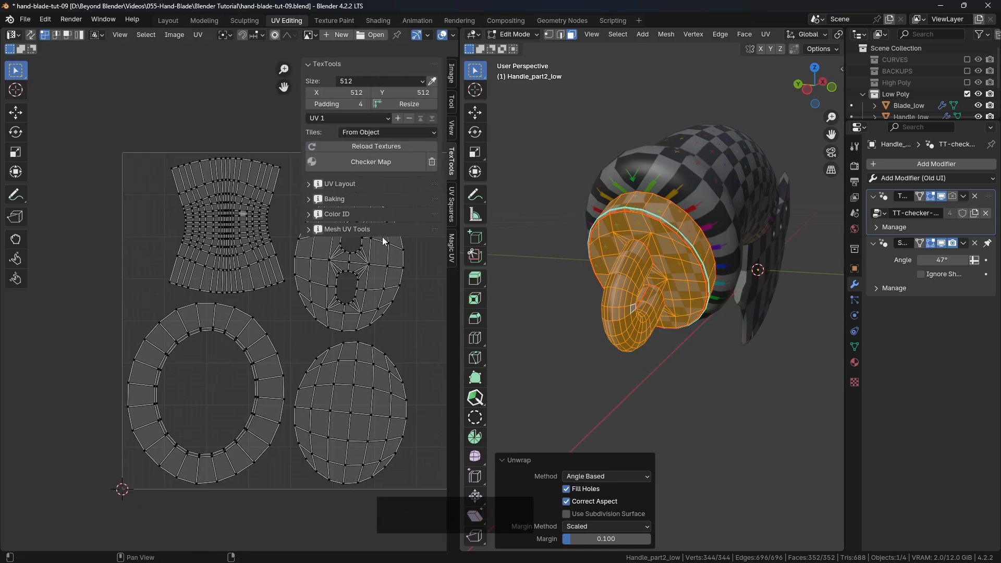
{"action": "middle_click_drag", "start_coordinate": [330, 187], "coordinate": [300, 218], "text": "shift"}
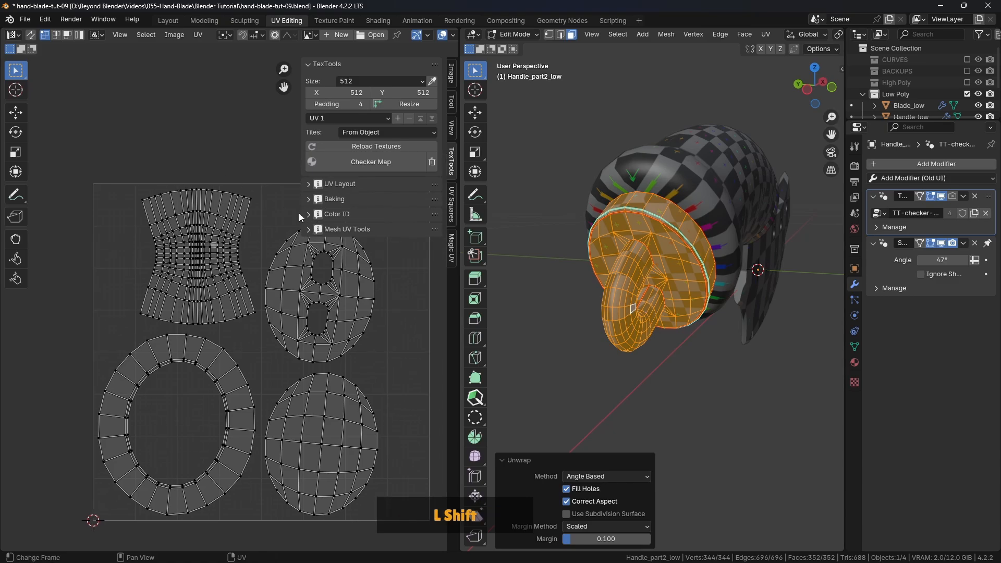
{"action": "left_click", "coordinate": [452, 203]}
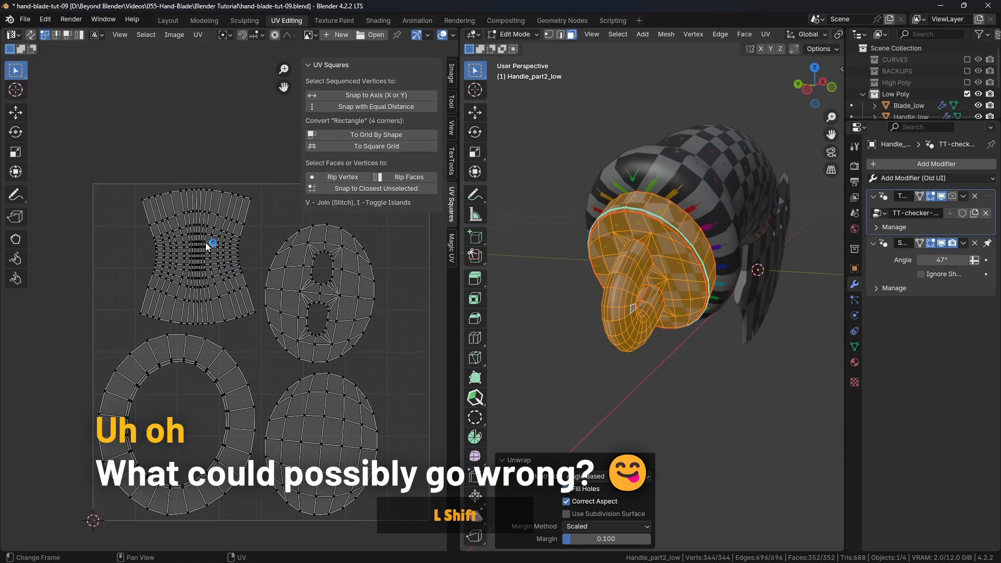
{"action": "left_click", "coordinate": [79, 35]}
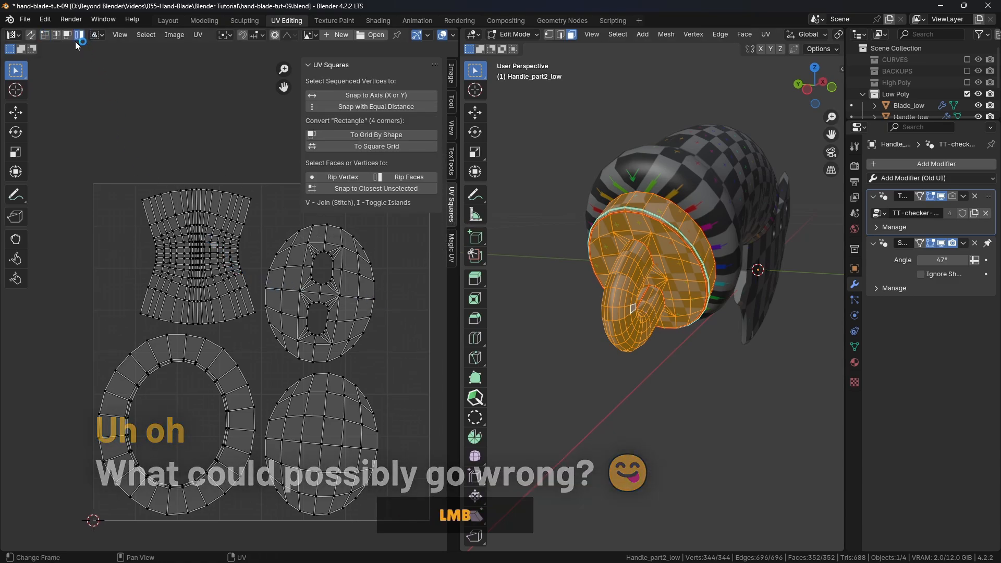
{"action": "left_click", "coordinate": [207, 252]}
{"action": "key", "text": "g"}
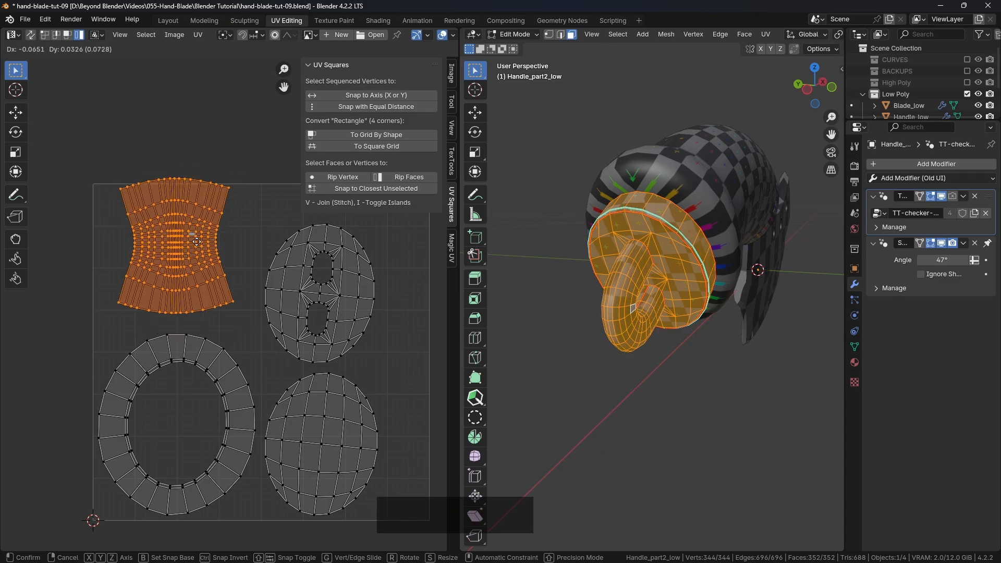
{"action": "right_click", "coordinate": [306, 218]}
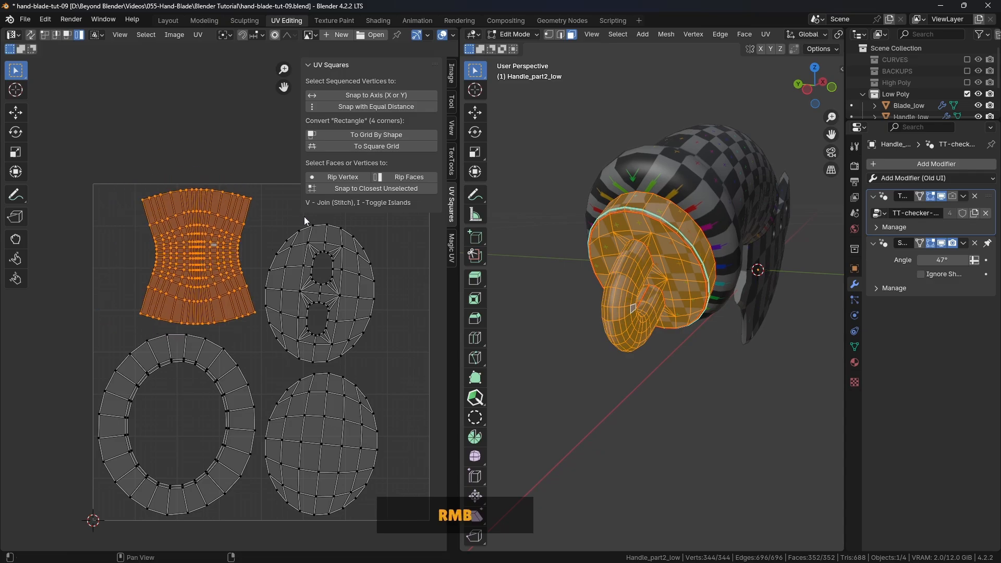
{"action": "left_click", "coordinate": [384, 108]}
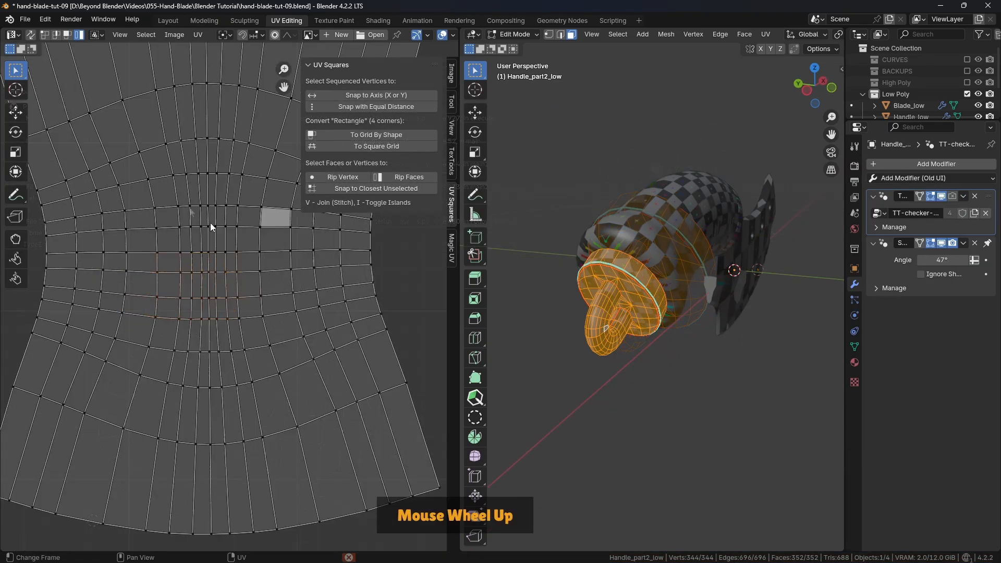
{"action": "middle_click_drag", "start_coordinate": [211, 223], "coordinate": [181, 251], "text": "shift"}
{"action": "middle_click_drag", "start_coordinate": [692, 286], "coordinate": [672, 342]}
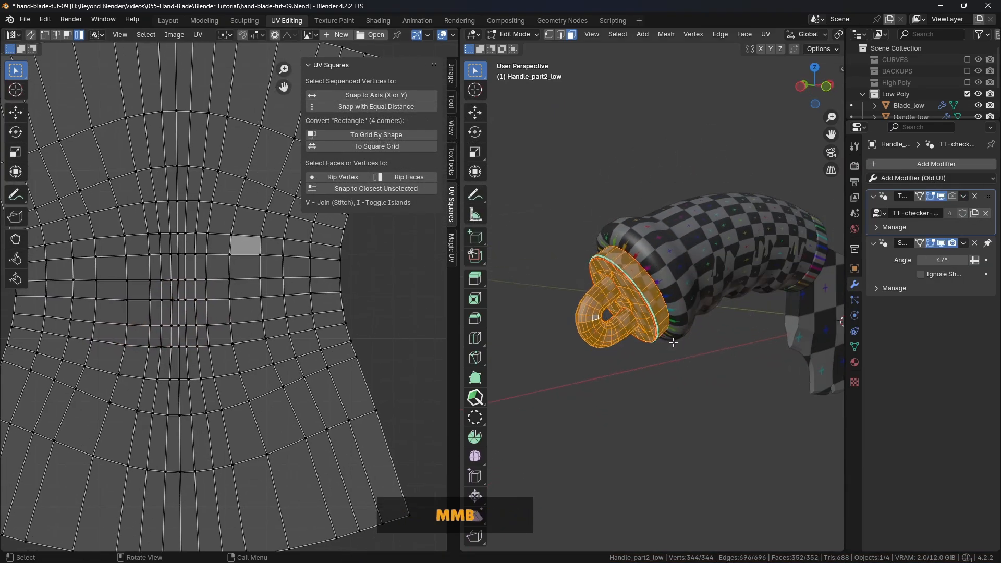
Inspect the checker pattern on the ring and around the disc from several angles.
{"action": "left_click", "coordinate": [699, 418]}
{"action": "scroll", "coordinate": [590, 333], "scroll_direction": "up", "scroll_amount": 7}
{"action": "middle_click_drag", "start_coordinate": [589, 319], "coordinate": [708, 294]}
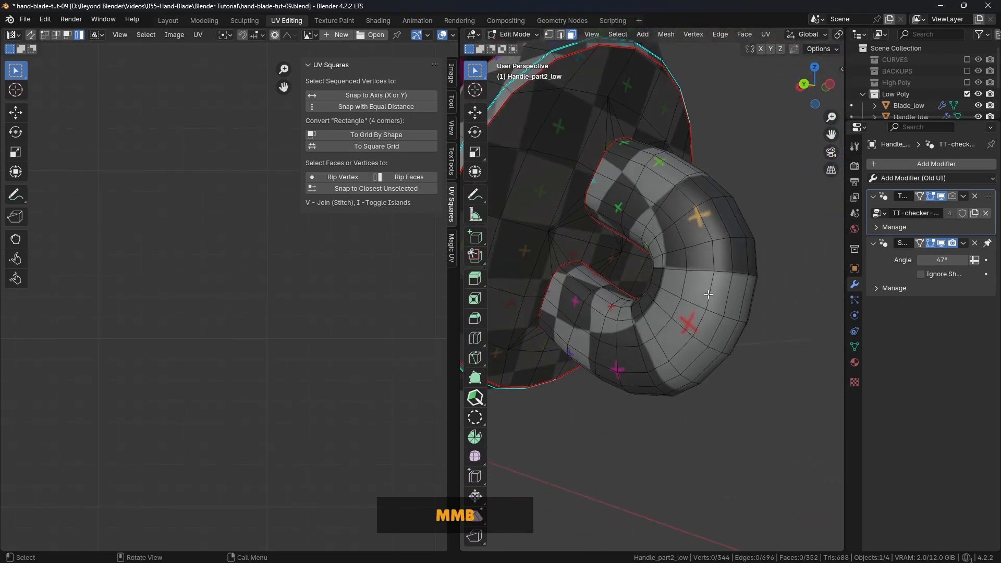
{"action": "middle_click_drag", "start_coordinate": [686, 183], "coordinate": [692, 265]}
{"action": "scroll", "coordinate": [626, 208], "scroll_direction": "down", "scroll_amount": 2}
{"action": "scroll", "coordinate": [590, 198], "scroll_direction": "down", "scroll_amount": 2}
{"action": "scroll", "coordinate": [647, 217], "scroll_direction": "up", "scroll_amount": 2}
{"action": "mouse_move", "coordinate": [698, 249]}
{"action": "middle_mouse_down"}
{"action": "mouse_move", "coordinate": [732, 273]}
{"action": "mouse_move", "coordinate": [693, 222]}
{"action": "mouse_move", "coordinate": [698, 263]}
{"action": "middle_mouse_up"}
Mark a seam on the two aligned edges that run across the width of the disc's rim.
{"action": "scroll", "coordinate": [701, 267], "scroll_direction": "up", "scroll_amount": 3}
{"action": "scroll", "coordinate": [701, 267], "scroll_direction": "up", "scroll_amount": 2}
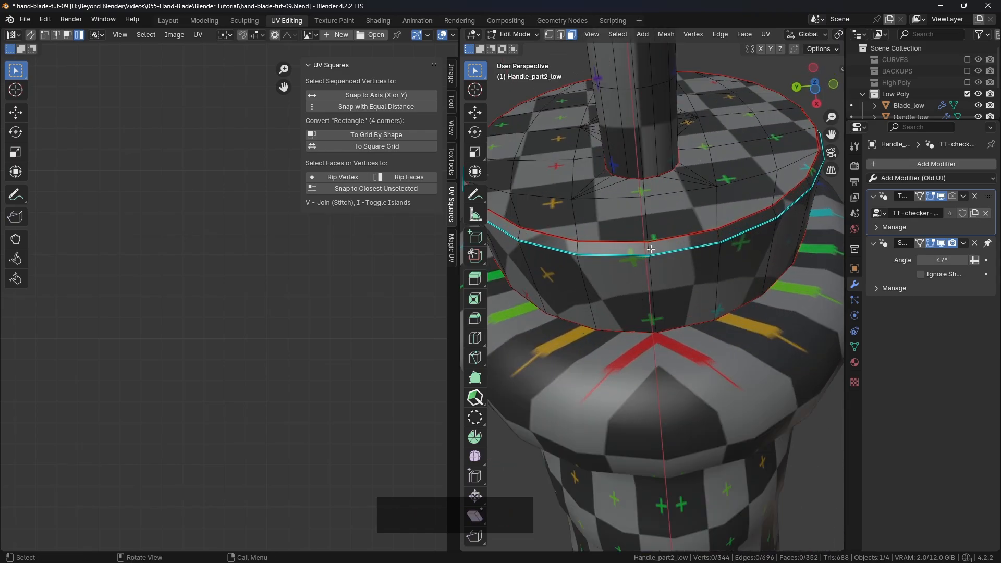
{"action": "left_click", "coordinate": [654, 248], "text": "shift"}
{"action": "key", "text": "2"}
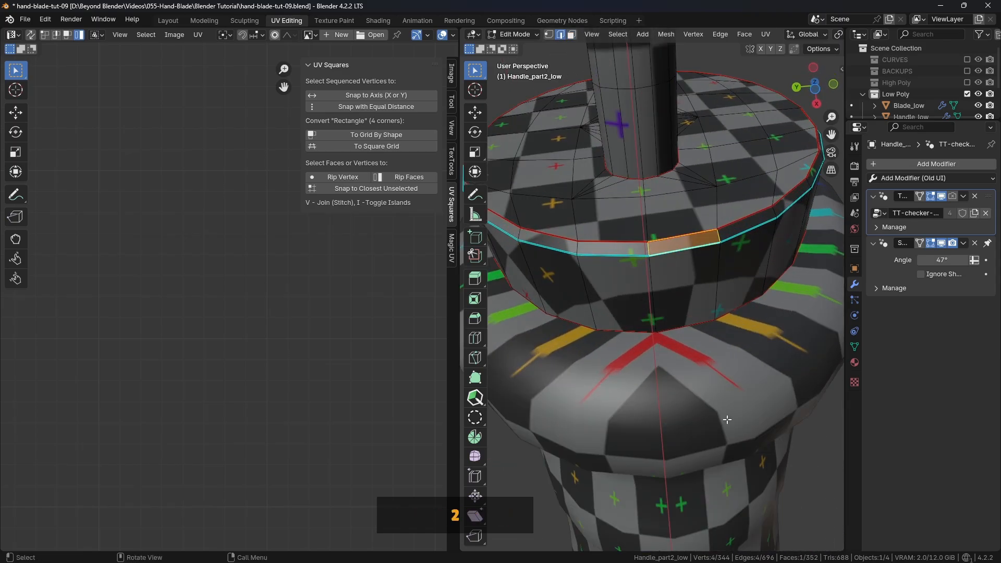
{"action": "left_click", "coordinate": [822, 475]}
{"action": "left_click", "coordinate": [650, 250]}
{"action": "left_click", "coordinate": [660, 280], "text": "shift"}
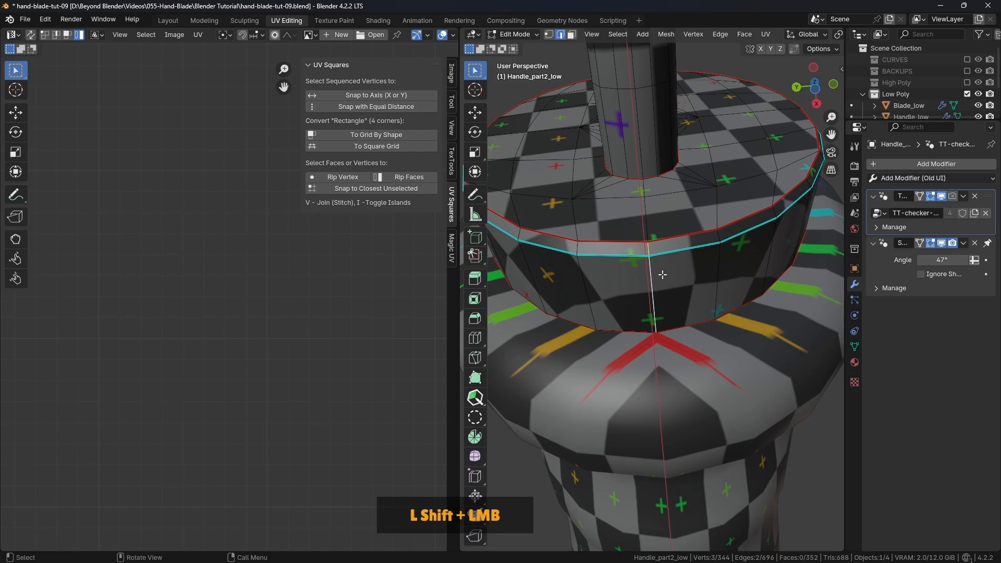
{"action": "middle_click_drag", "start_coordinate": [662, 275], "coordinate": [694, 239]}
{"action": "right_click", "coordinate": [694, 239]}
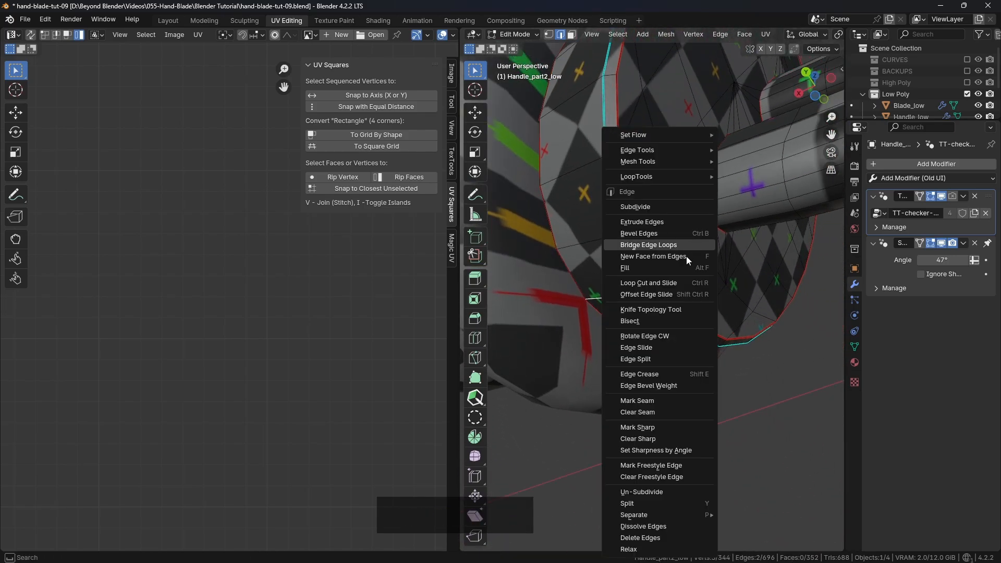
{"action": "left_click", "coordinate": [639, 401]}
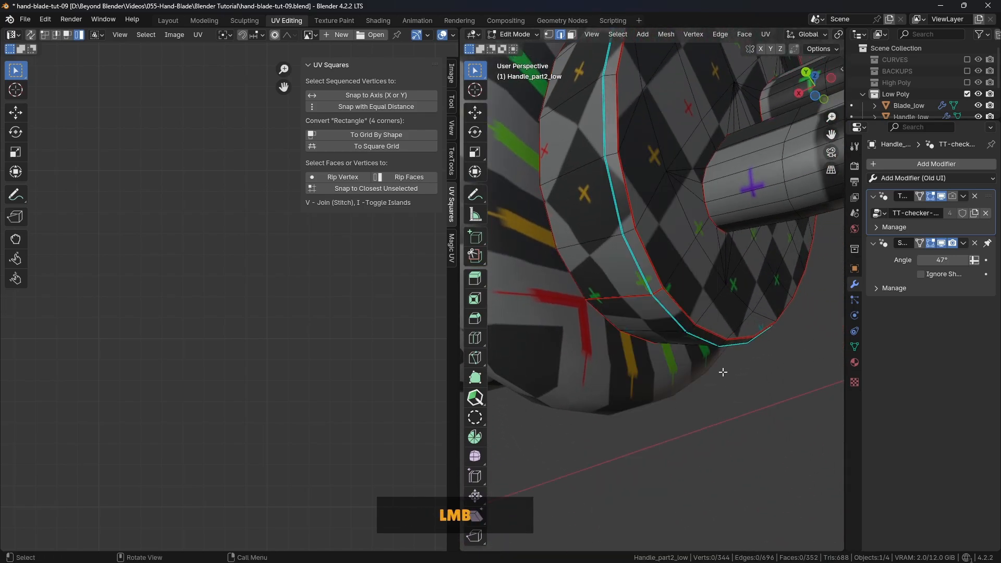
Select all faces of the end piece and unwrap them along the marked seams.
{"action": "scroll", "coordinate": [722, 371], "scroll_direction": "down", "scroll_amount": 3}
{"action": "key", "text": "3"}
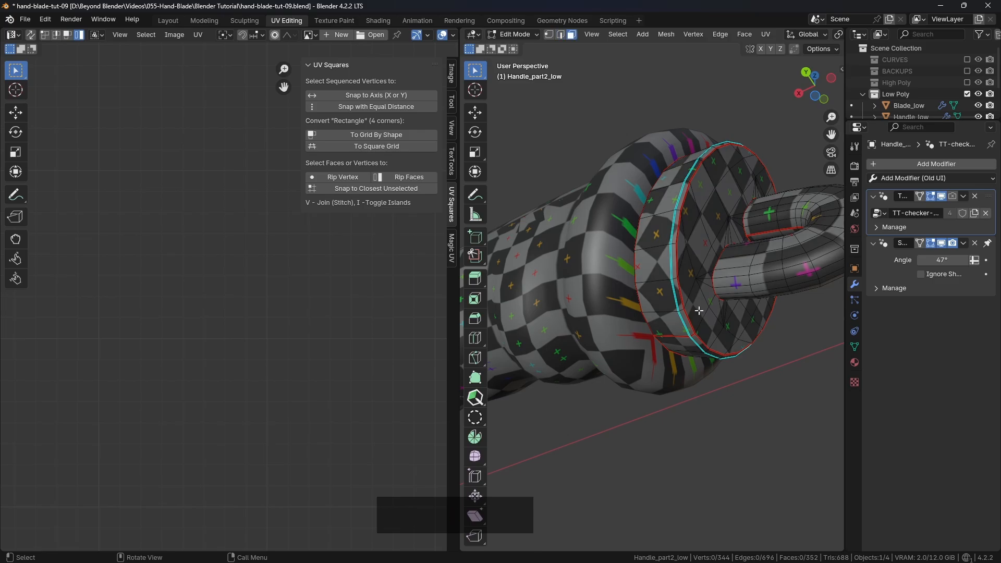
{"action": "key", "text": "a"}
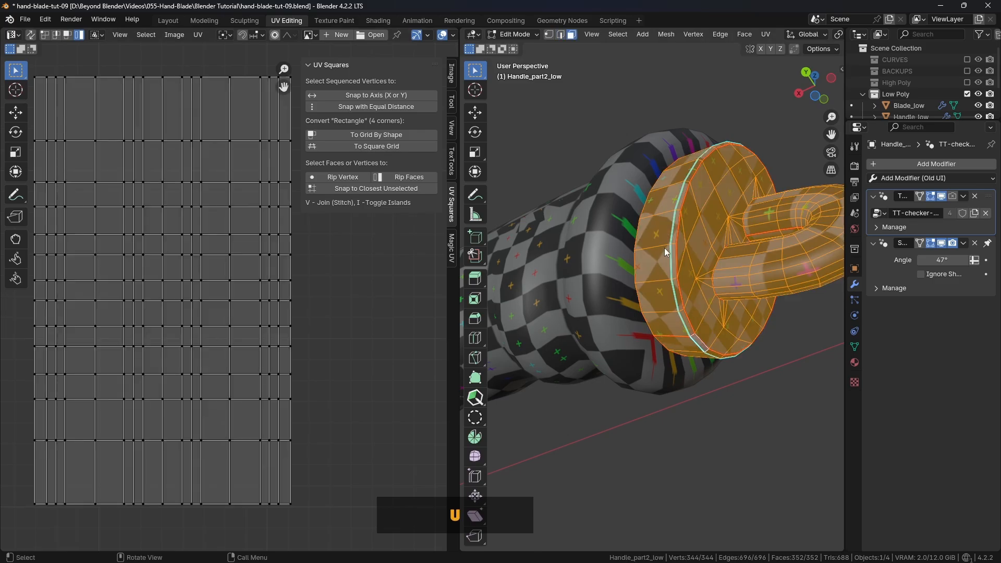
{"action": "key", "text": "u"}
{"action": "left_click", "coordinate": [623, 183]}
{"action": "scroll", "coordinate": [254, 336], "scroll_direction": "down", "scroll_amount": 2}
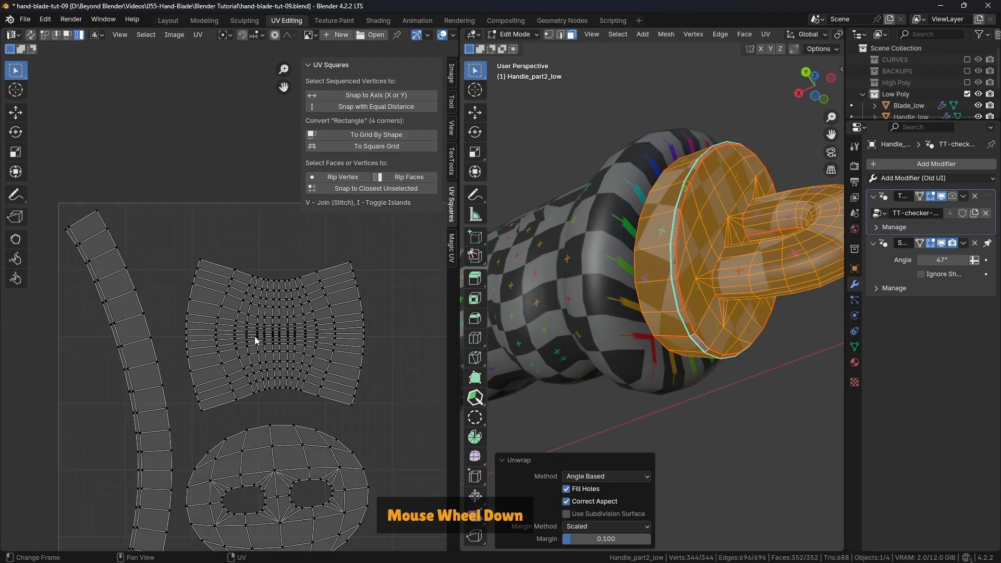
{"action": "scroll", "coordinate": [254, 337], "scroll_direction": "down", "scroll_amount": 1}
{"action": "middle_click_drag", "start_coordinate": [170, 445], "coordinate": [165, 340], "text": "shift"}
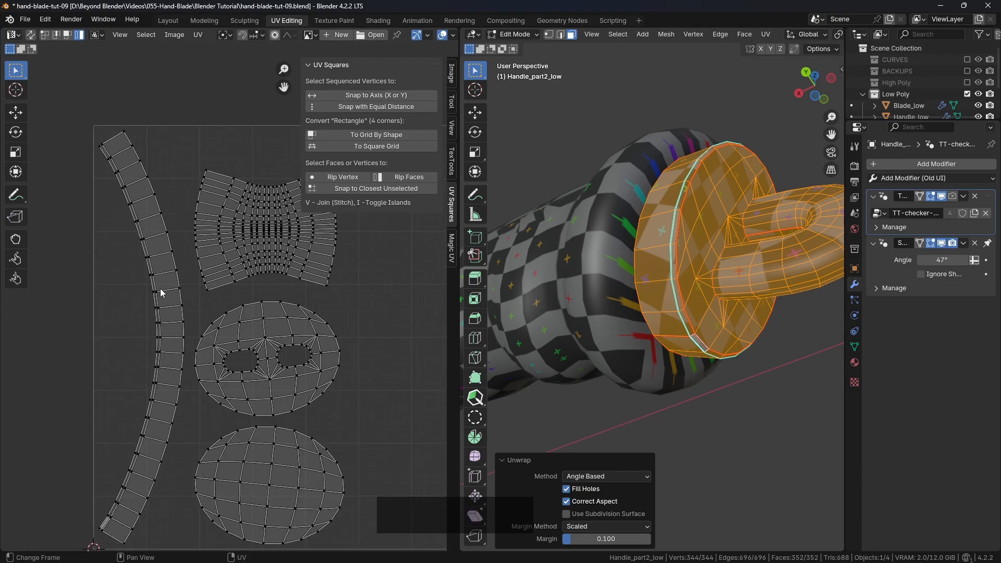
Select the rim's strip-shaped UV island, make a rim quad at the strip's end active, and try to straighten the island with UV Squares.
{"action": "left_click", "coordinate": [80, 35]}
{"action": "left_click", "coordinate": [138, 188]}
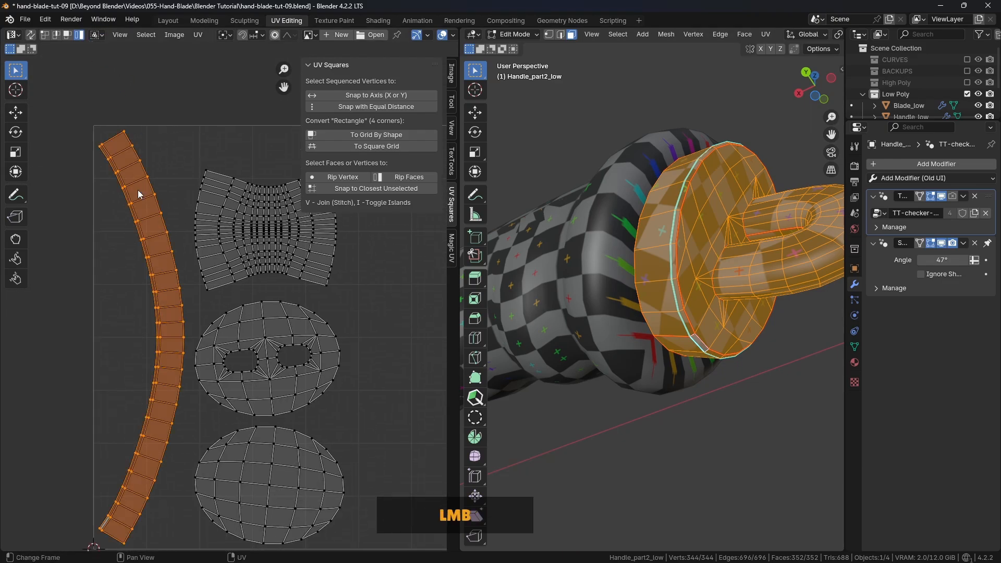
{"action": "middle_click_drag", "start_coordinate": [196, 274], "coordinate": [202, 245], "text": "shift"}
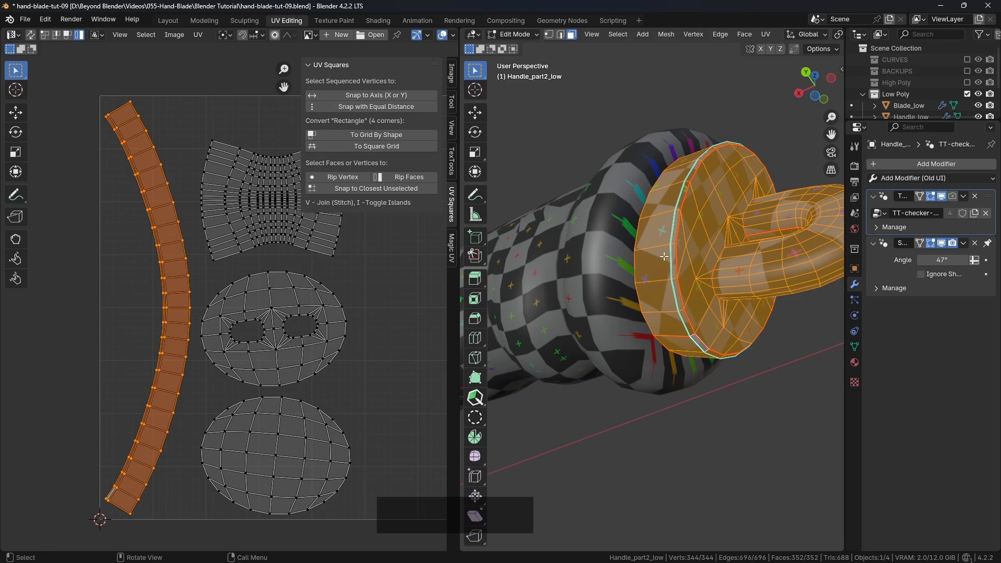
{"action": "left_click", "coordinate": [660, 231]}
{"action": "left_click", "coordinate": [658, 263]}
{"action": "left_click", "coordinate": [657, 292]}
{"action": "left_click", "coordinate": [662, 319]}
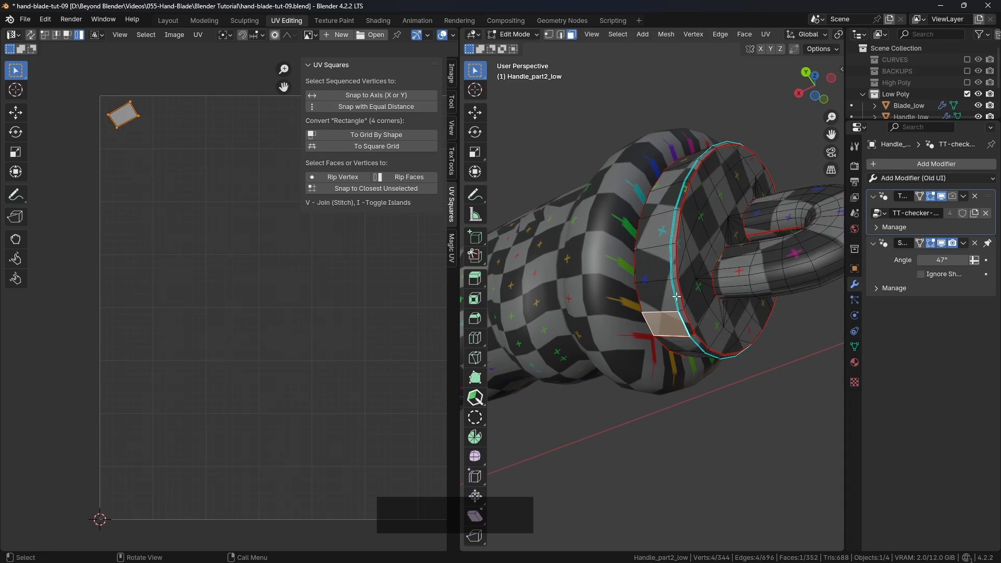
{"action": "left_click", "coordinate": [676, 295]}
{"action": "left_click", "coordinate": [670, 320]}
{"action": "key", "text": "a"}
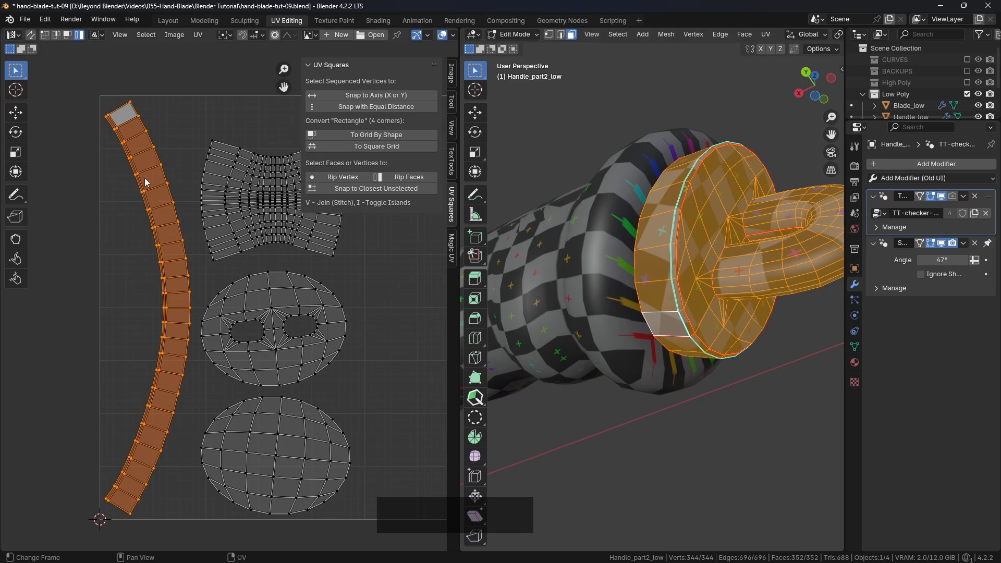
{"action": "left_click", "coordinate": [404, 143]}
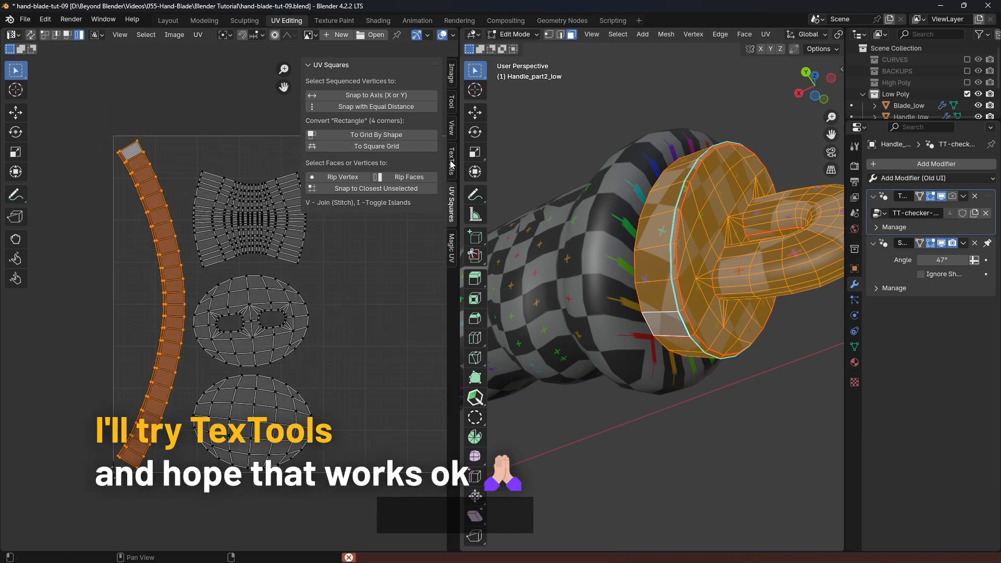
Open the TexTools UV Layout tools and widen the UV editor.
{"action": "left_click", "coordinate": [451, 162]}
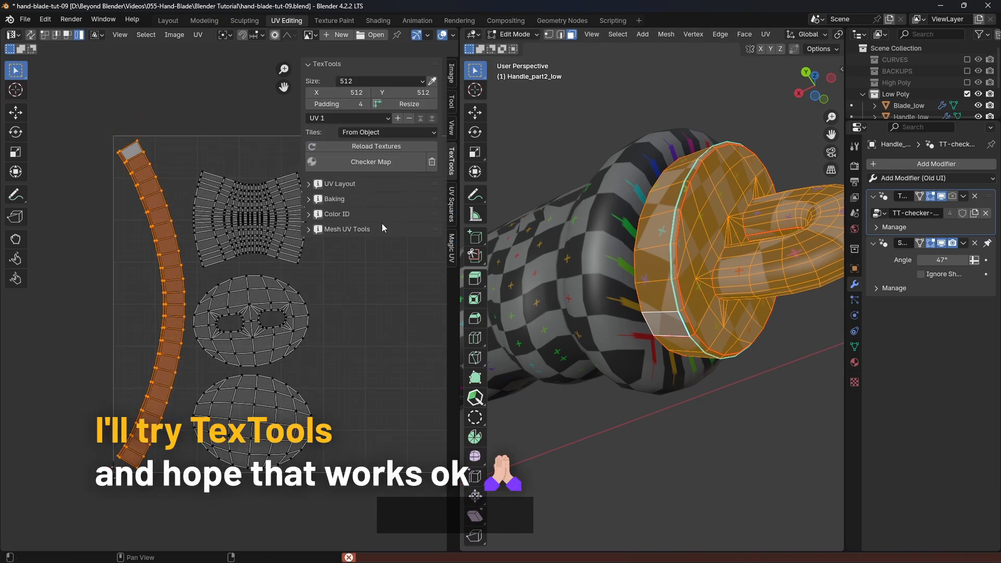
{"action": "left_click", "coordinate": [312, 186]}
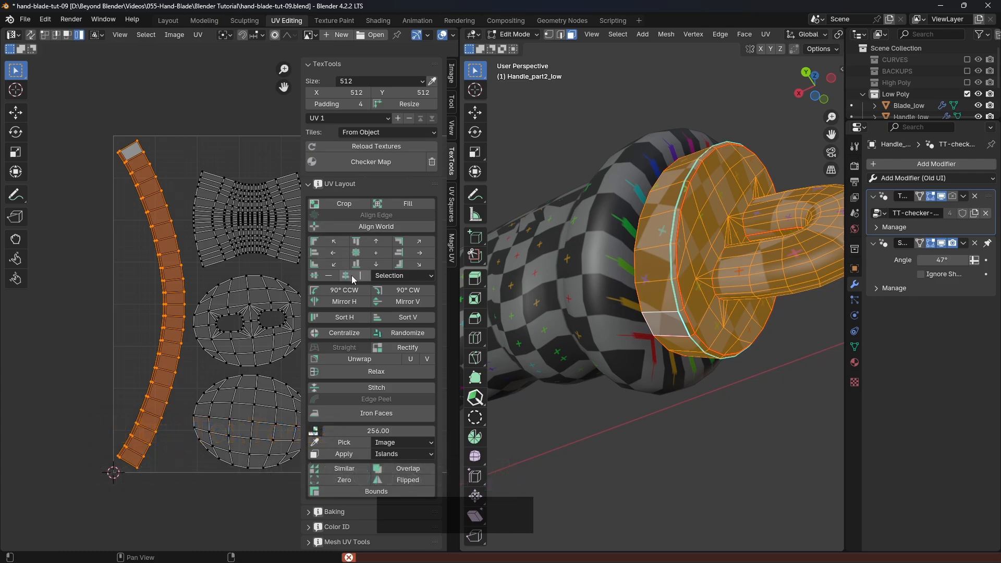
{"action": "scroll", "coordinate": [194, 296], "scroll_direction": "down", "scroll_amount": 2}
{"action": "middle_click_drag", "start_coordinate": [202, 302], "coordinate": [178, 279], "text": "shift"}
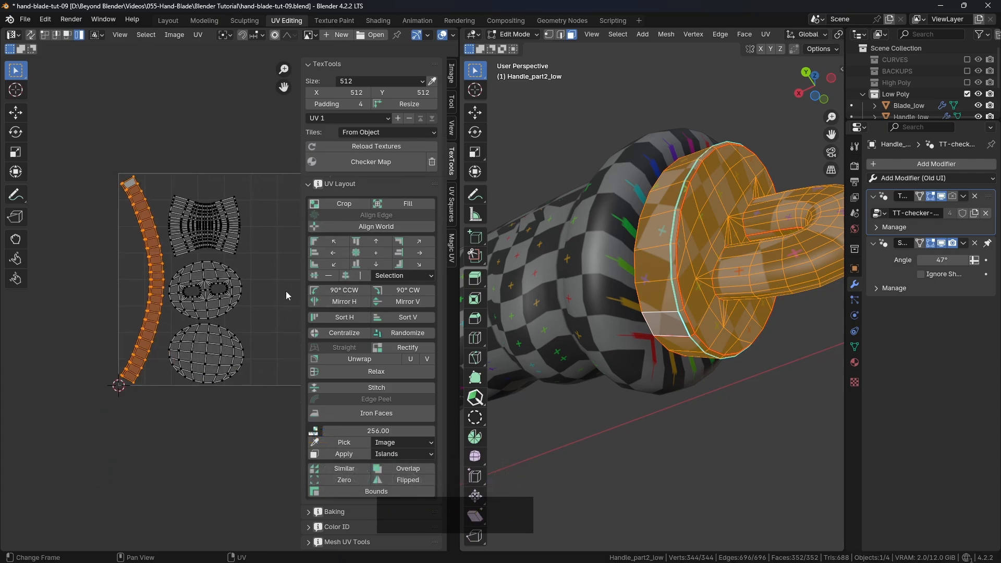
{"action": "left_click_drag", "start_coordinate": [462, 268], "coordinate": [554, 267]}
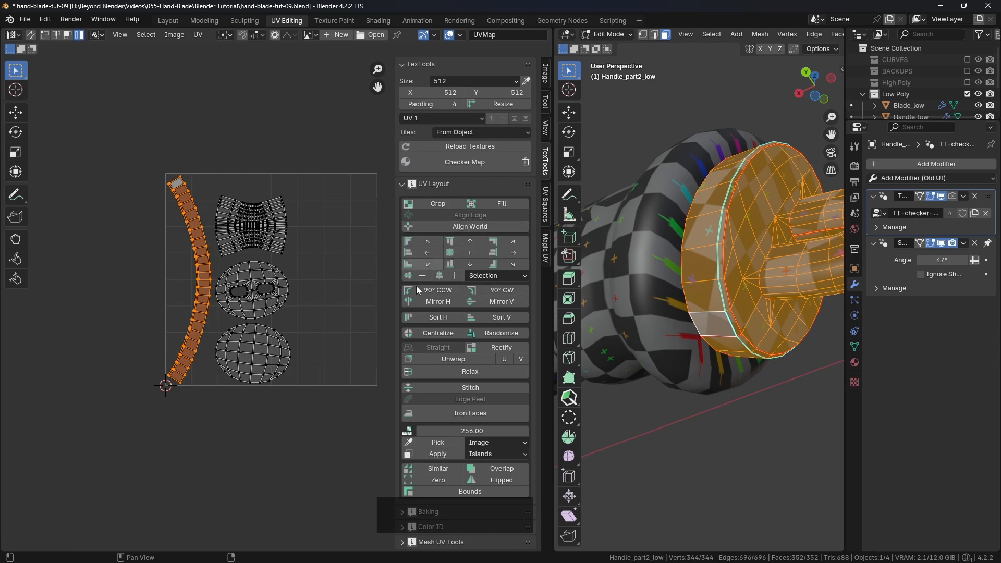
{"action": "scroll", "coordinate": [438, 426], "scroll_direction": "down", "scroll_amount": 1}
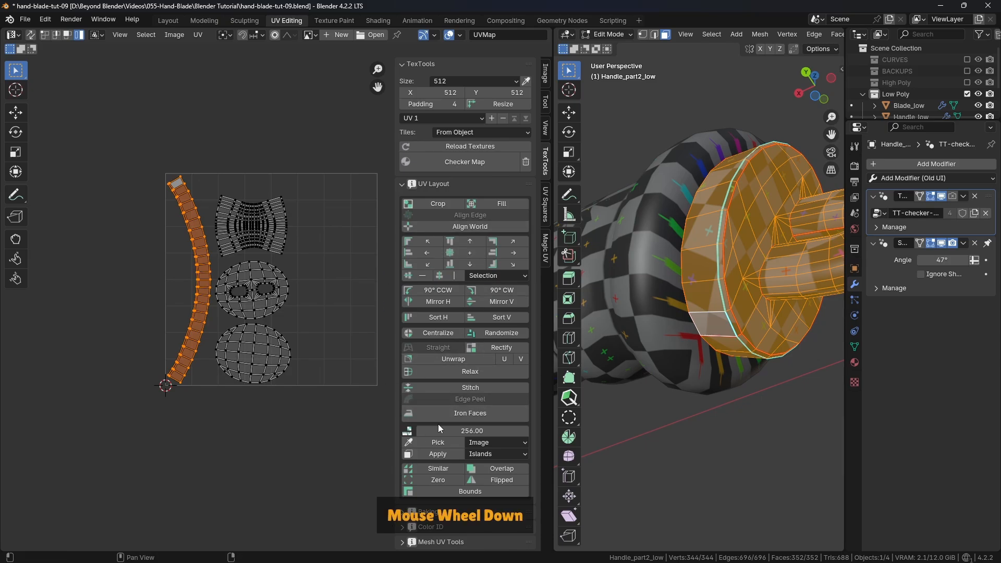
{"action": "scroll", "coordinate": [436, 432], "scroll_direction": "up", "scroll_amount": 1}
{"action": "scroll", "coordinate": [432, 464], "scroll_direction": "down", "scroll_amount": 1}
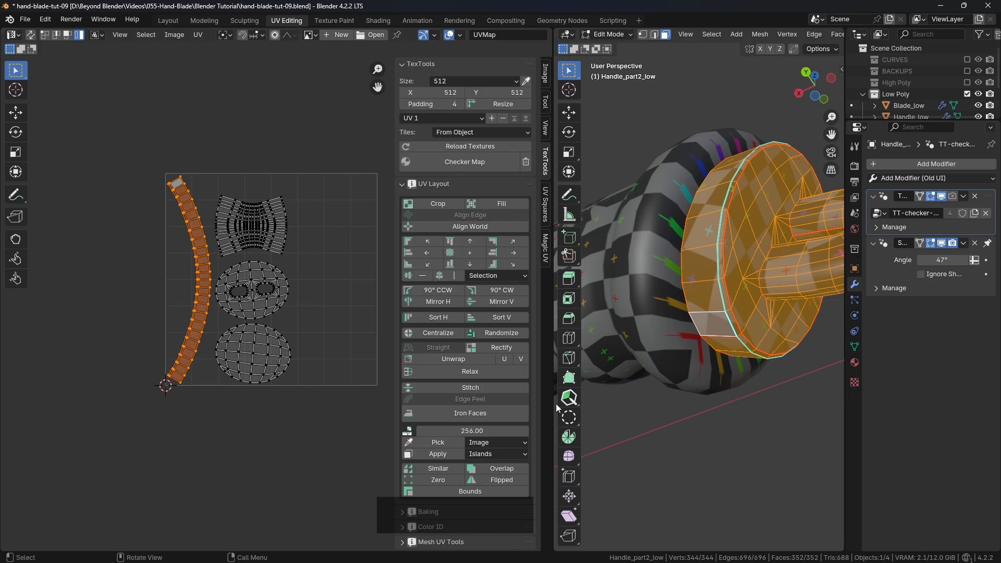
{"action": "left_click_drag", "start_coordinate": [555, 402], "coordinate": [706, 392]}
Look through the TexTools Mesh UV Tools, Color ID and Baking options.
{"action": "scroll", "coordinate": [594, 517], "scroll_direction": "down", "scroll_amount": 1}
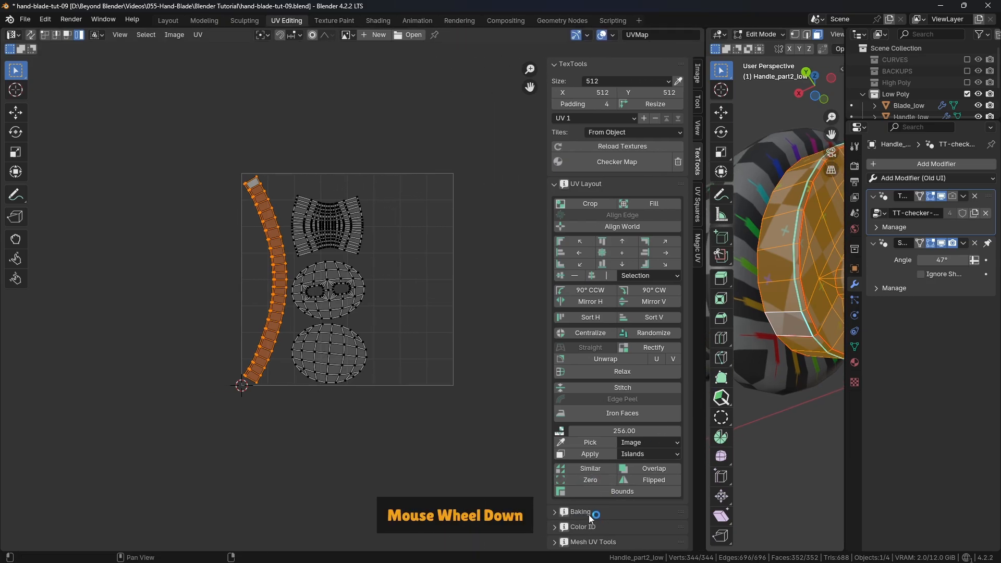
{"action": "left_click", "coordinate": [567, 545]}
{"action": "scroll", "coordinate": [592, 501], "scroll_direction": "down", "scroll_amount": 5}
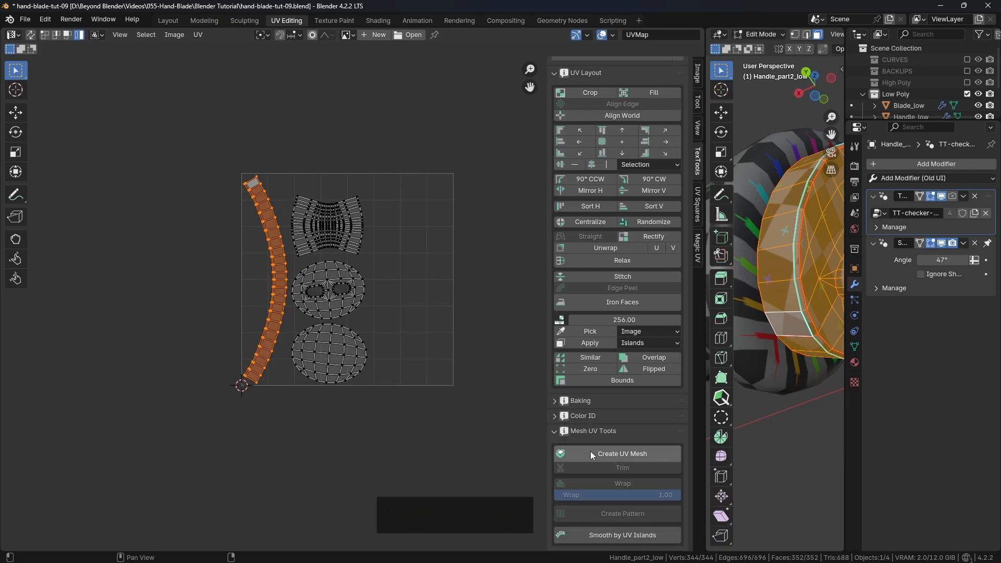
{"action": "left_click", "coordinate": [555, 417]}
{"action": "left_click", "coordinate": [554, 417]}
{"action": "left_click", "coordinate": [552, 401]}
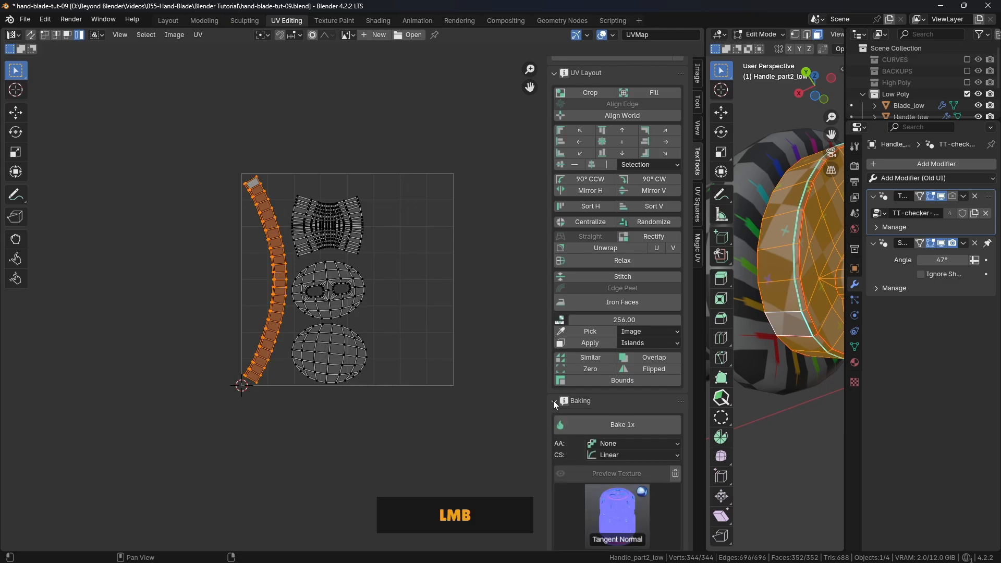
{"action": "scroll", "coordinate": [595, 422], "scroll_direction": "down", "scroll_amount": 3}
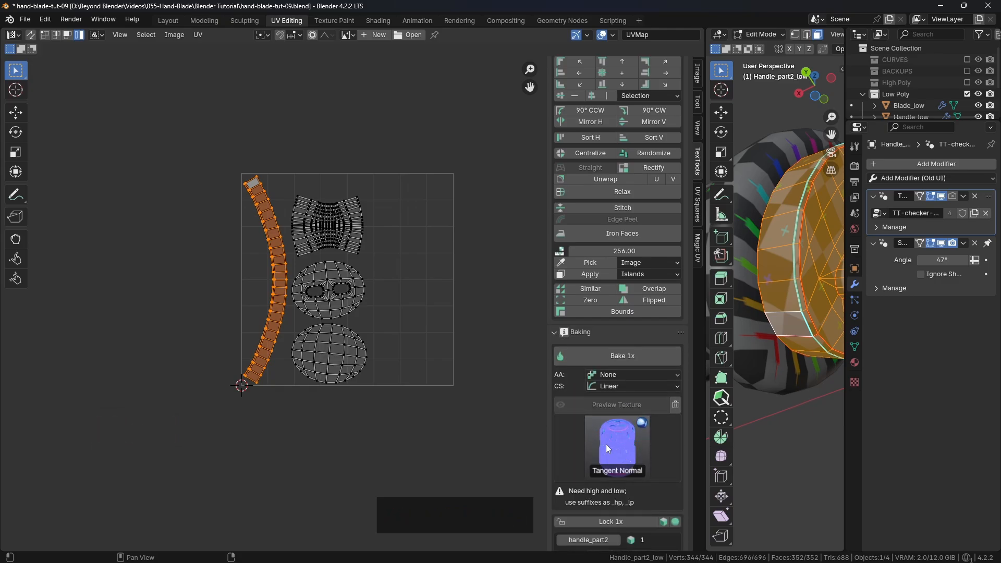
{"action": "scroll", "coordinate": [610, 443], "scroll_direction": "down", "scroll_amount": 2}
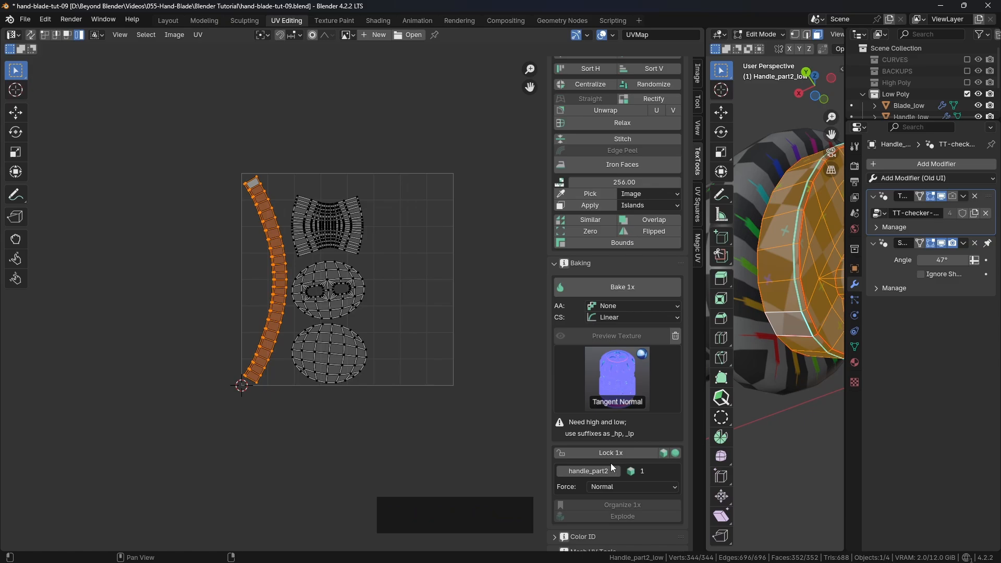
{"action": "scroll", "coordinate": [604, 448], "scroll_direction": "up", "scroll_amount": 1}
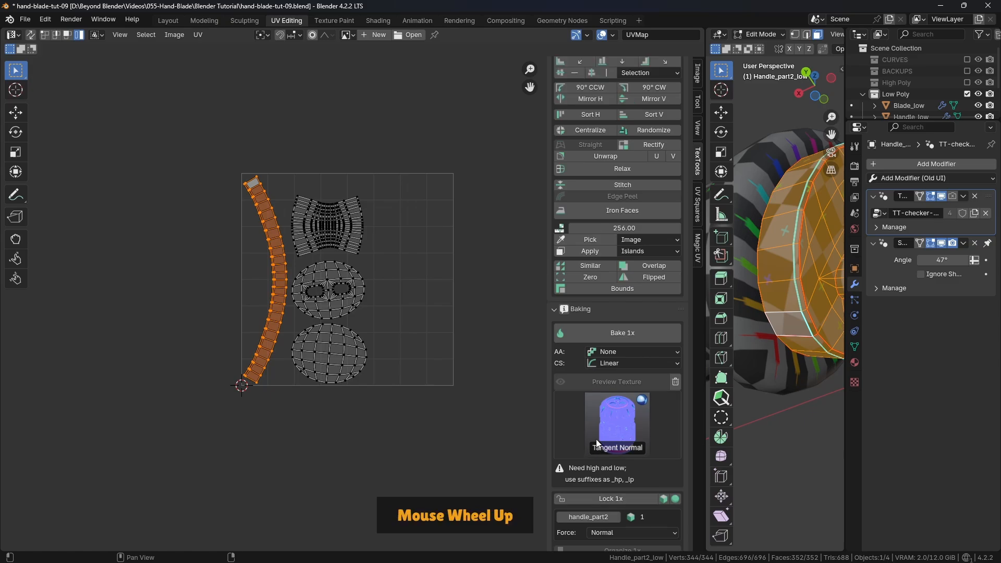
{"action": "left_click", "coordinate": [553, 309]}
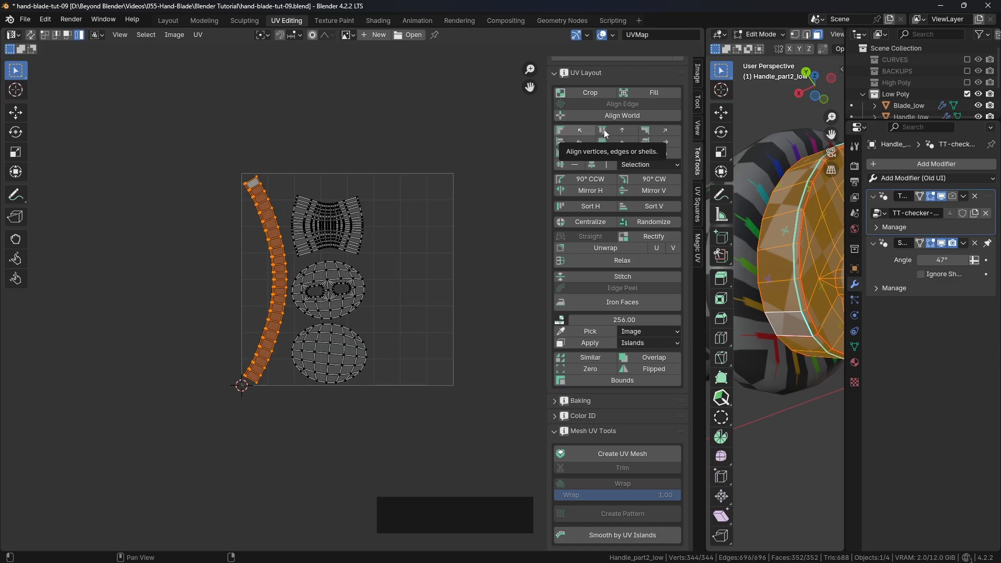
Straighten the selected rim UV island into a rectangular strip with TexTools Rectify.
{"action": "left_click", "coordinate": [654, 165]}
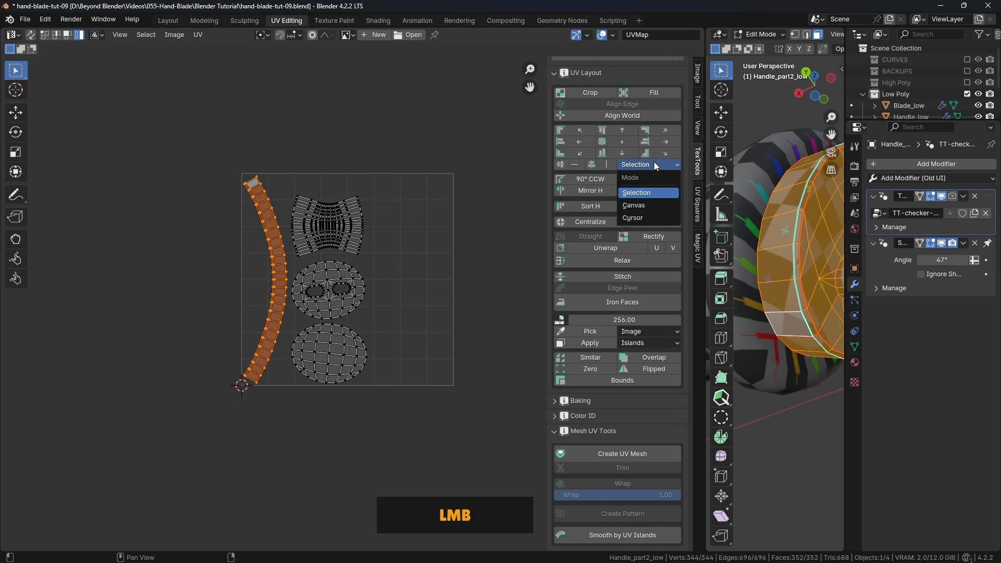
{"action": "left_click", "coordinate": [654, 164]}
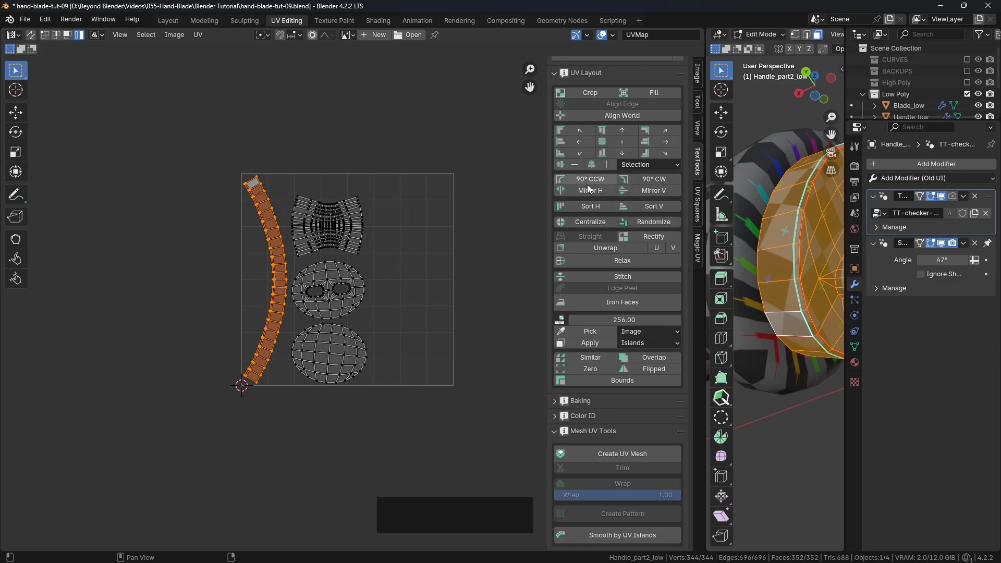
{"action": "left_click", "coordinate": [650, 235]}
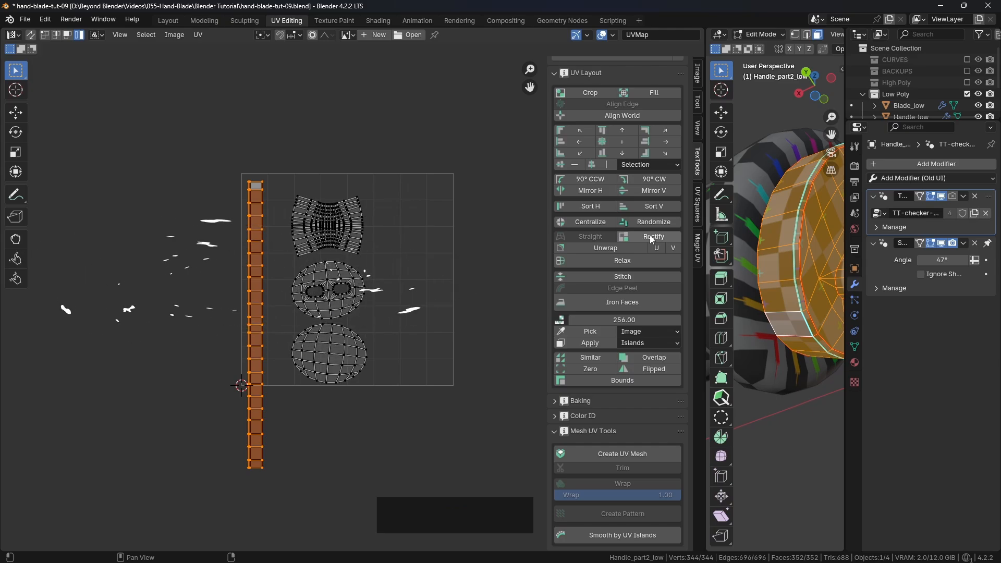
{"action": "scroll", "coordinate": [279, 328], "scroll_direction": "down", "scroll_amount": 3}
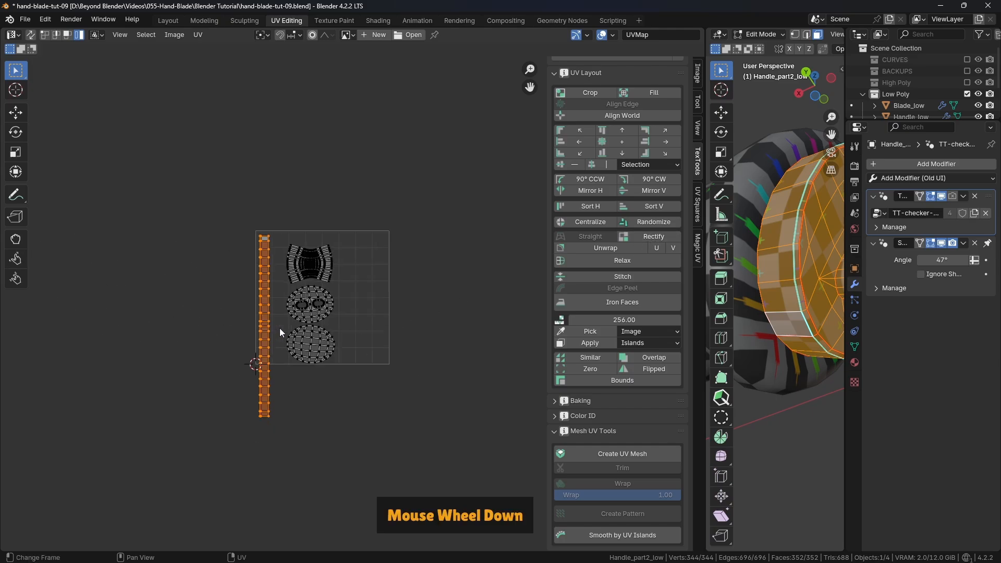
{"action": "key", "text": "l"}
{"action": "scroll", "coordinate": [300, 297], "scroll_direction": "up", "scroll_amount": 5}
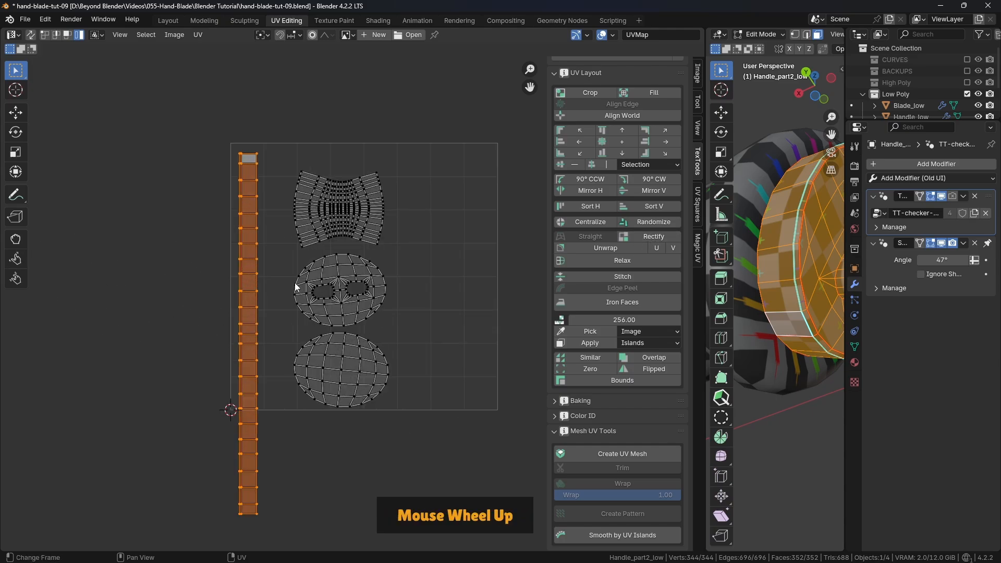
Select the ring's UV island, enlarge the 3D viewport, and straighten the island into a rectangular grid with TexTools Rectify.
{"action": "middle_click_drag", "start_coordinate": [461, 269], "coordinate": [406, 284], "text": "shift"}
{"action": "left_click", "coordinate": [312, 218]}
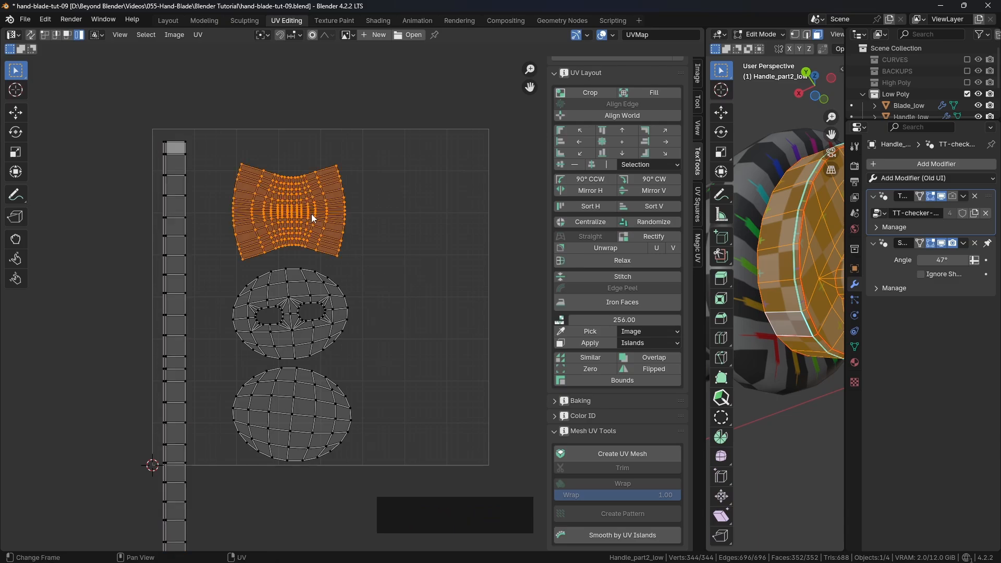
{"action": "scroll", "coordinate": [304, 205], "scroll_direction": "up", "scroll_amount": 5}
{"action": "scroll", "coordinate": [313, 218], "scroll_direction": "down", "scroll_amount": 3}
{"action": "scroll", "coordinate": [788, 234], "scroll_direction": "down", "scroll_amount": 3}
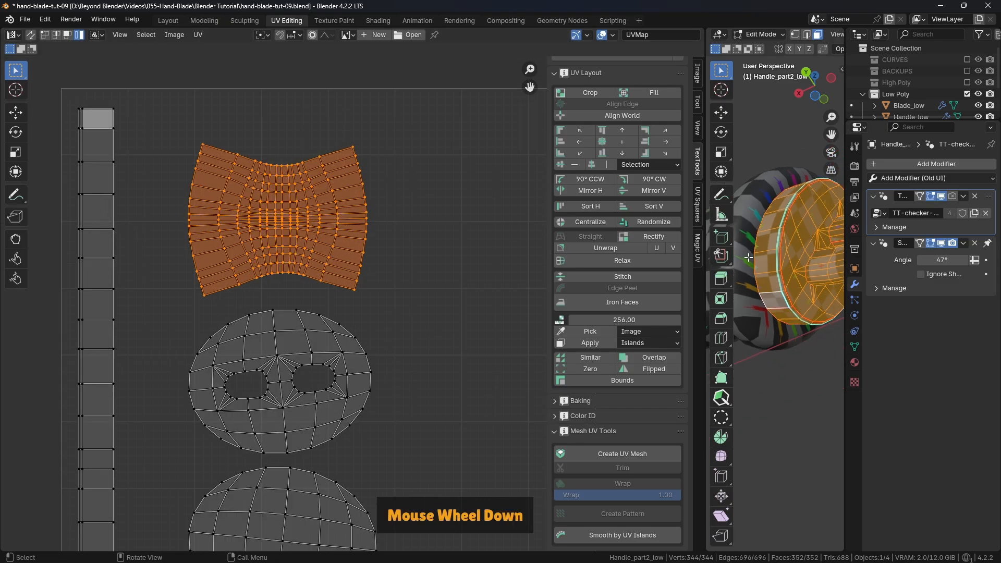
{"action": "middle_click_drag", "start_coordinate": [829, 225], "coordinate": [781, 257], "text": "shift"}
{"action": "left_click_drag", "start_coordinate": [707, 261], "coordinate": [527, 264]}
{"action": "scroll", "coordinate": [779, 280], "scroll_direction": "up", "scroll_amount": 4}
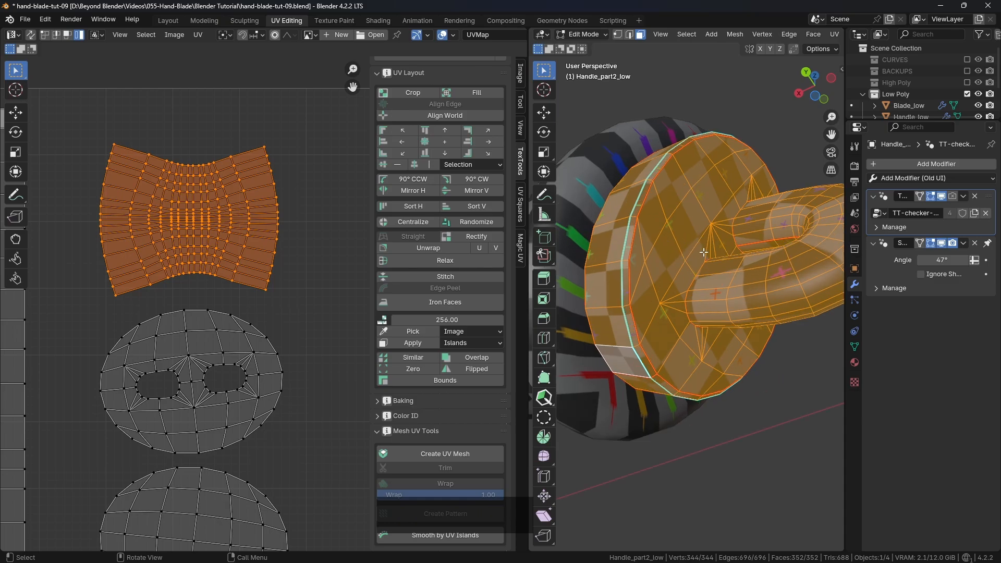
{"action": "middle_click_drag", "start_coordinate": [780, 279], "coordinate": [707, 284], "text": "shift"}
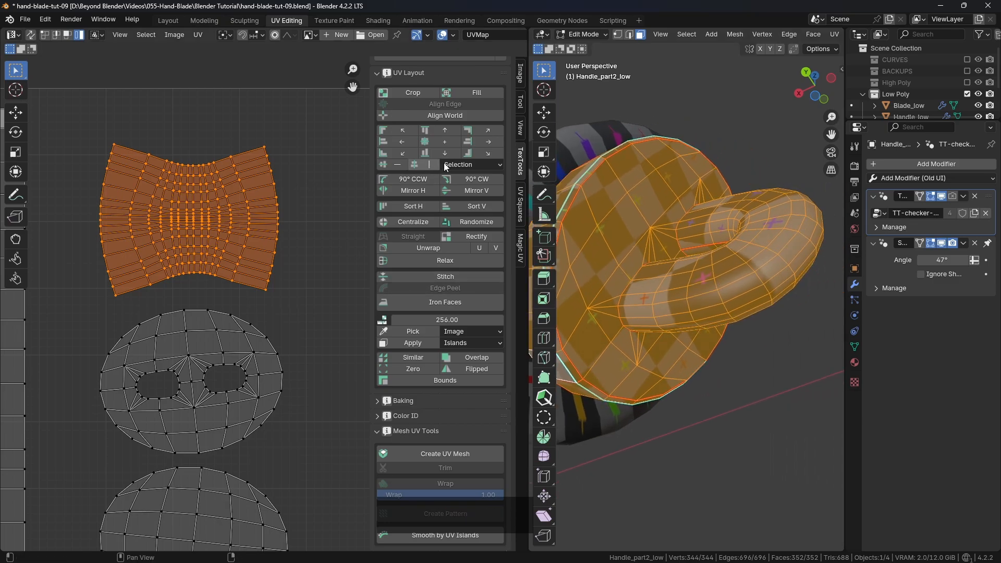
{"action": "scroll", "coordinate": [482, 222], "scroll_direction": "up", "scroll_amount": 2}
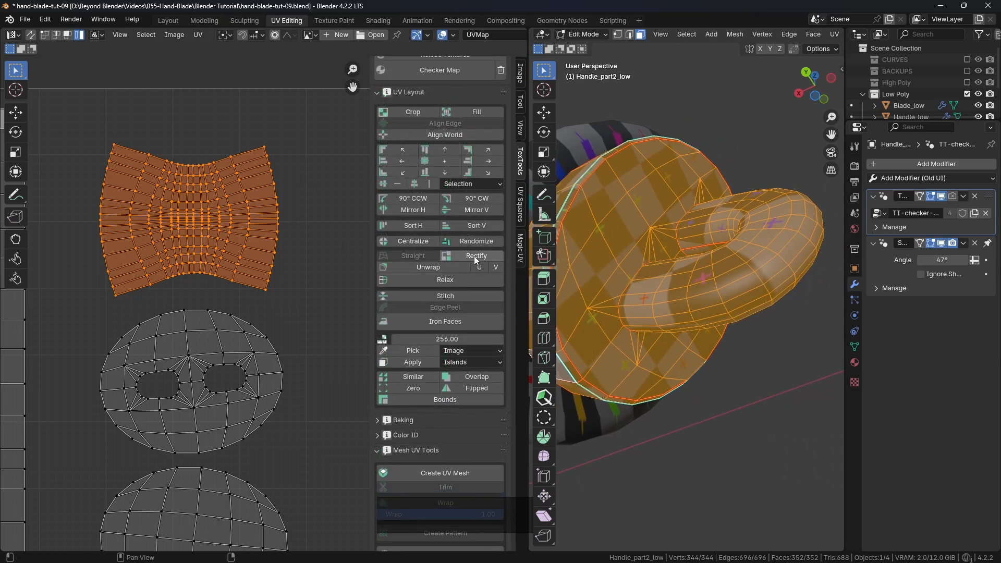
{"action": "left_click", "coordinate": [477, 255]}
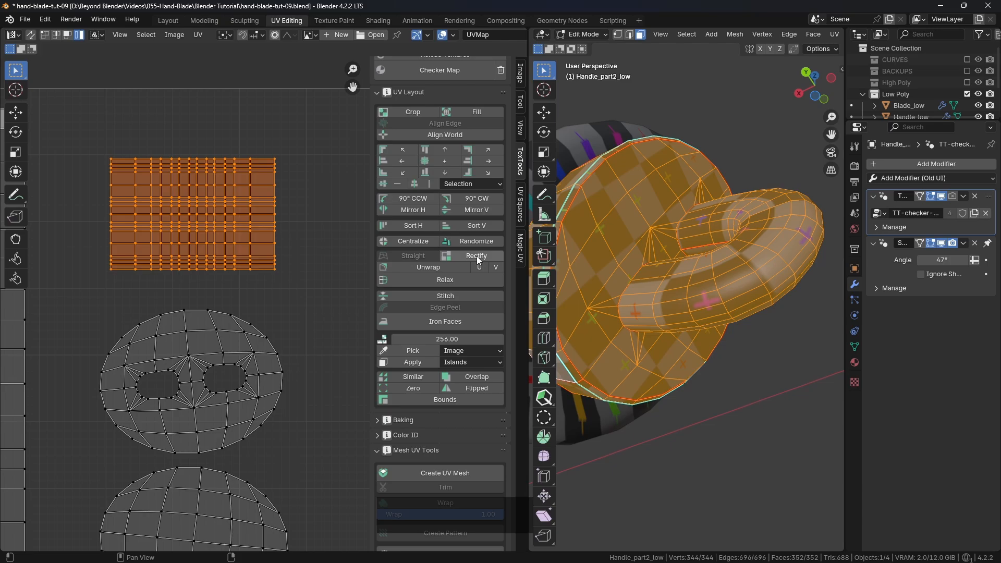
Inspect the checker pattern on the ring and the disc from several angles.
{"action": "middle_click_drag", "start_coordinate": [764, 286], "coordinate": [662, 268]}
{"action": "middle_click_drag", "start_coordinate": [730, 280], "coordinate": [529, 293]}
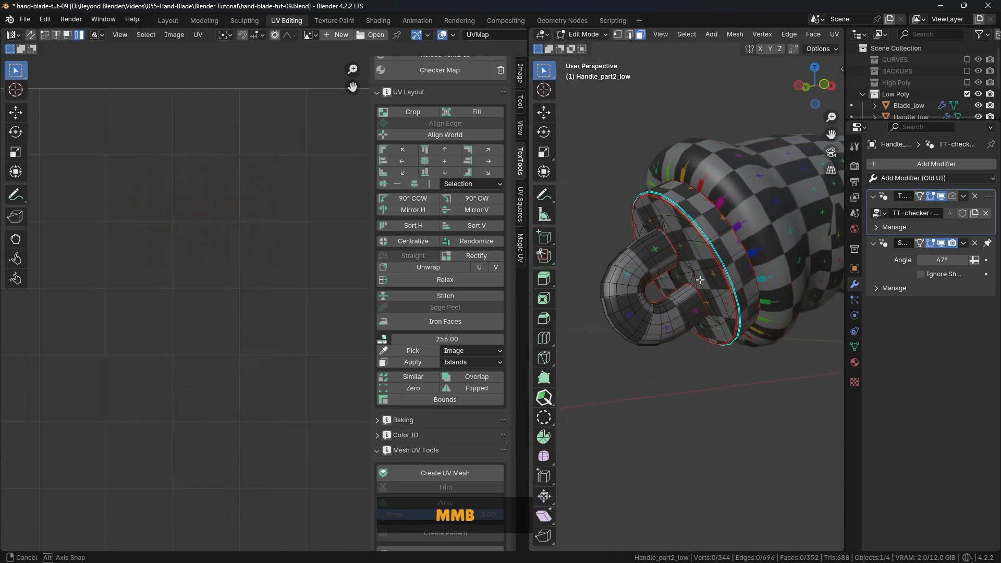
{"action": "scroll", "coordinate": [677, 258], "scroll_direction": "up", "scroll_amount": 3}
{"action": "middle_click_drag", "start_coordinate": [656, 285], "coordinate": [709, 246]}
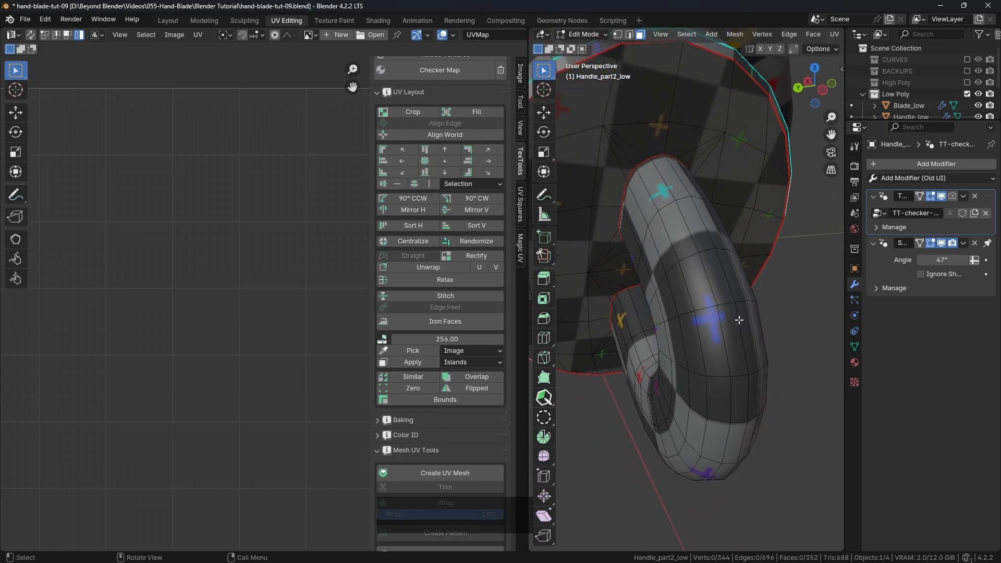
Select the edge path along the ring's outer centreline from one end to the other and mark it as a seam.
{"action": "key", "text": "alt"}
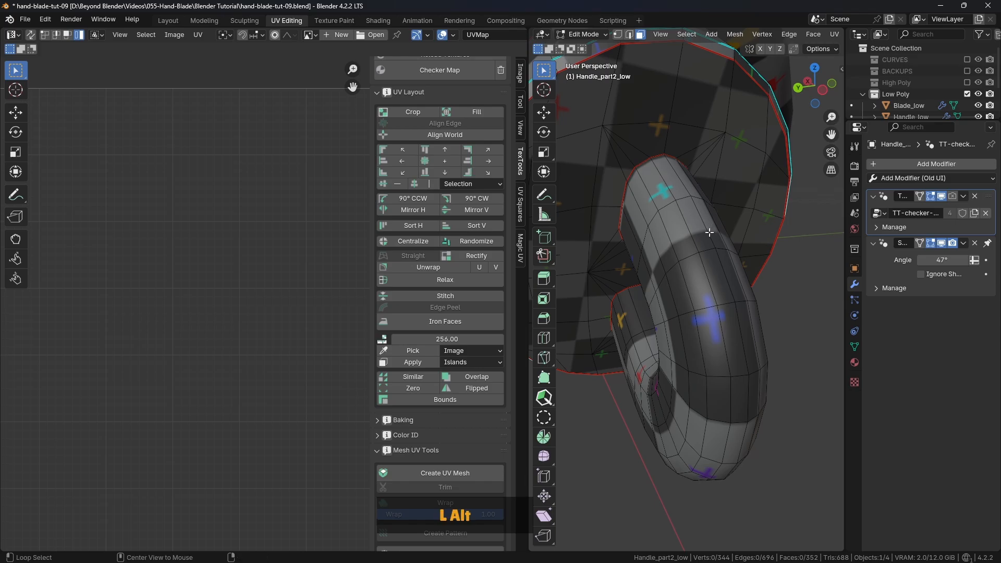
{"action": "left_click", "coordinate": [630, 35]}
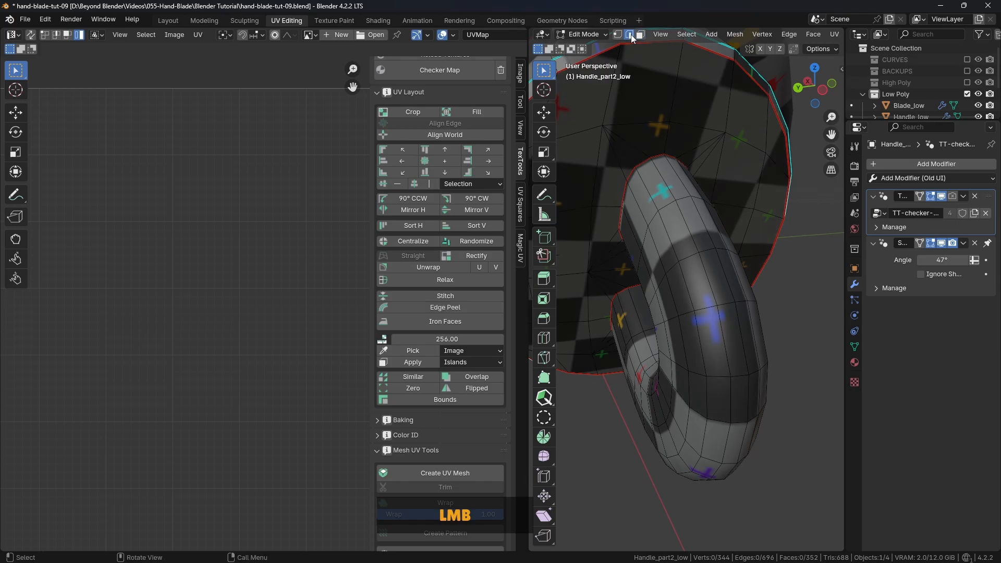
{"action": "left_click", "coordinate": [675, 172]}
{"action": "middle_click_drag", "start_coordinate": [731, 260], "coordinate": [747, 249]}
{"action": "left_click", "coordinate": [694, 204], "text": "ctrl"}
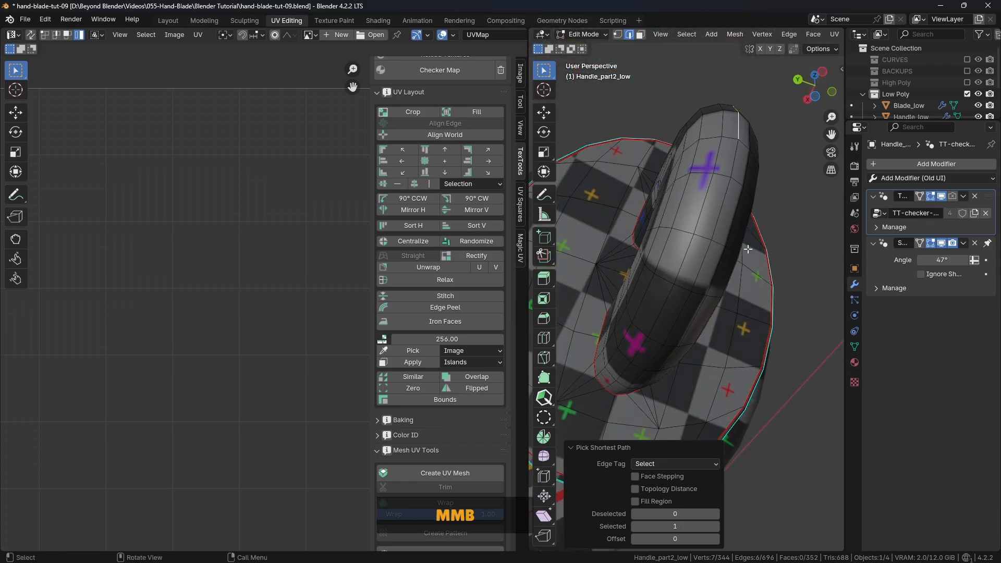
{"action": "left_click", "coordinate": [735, 160], "text": "shift"}
{"action": "middle_click_drag", "start_coordinate": [735, 160], "coordinate": [636, 209]}
{"action": "left_click", "coordinate": [735, 259], "text": "ctrl"}
{"action": "scroll", "coordinate": [719, 250], "scroll_direction": "down", "scroll_amount": 2}
{"action": "middle_click_drag", "start_coordinate": [634, 286], "coordinate": [598, 157]}
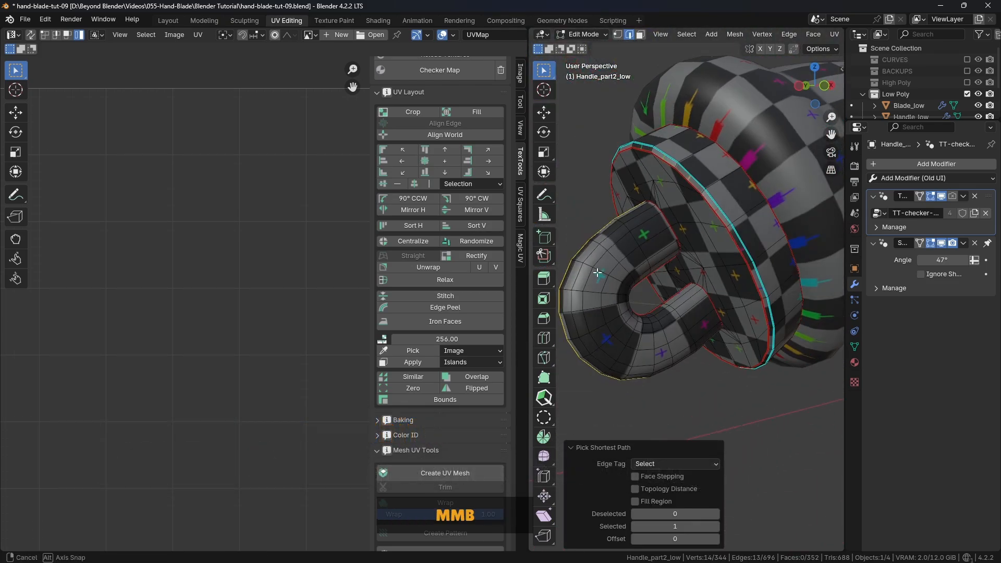
{"action": "right_click", "coordinate": [598, 115]}
{"action": "left_click", "coordinate": [550, 294]}
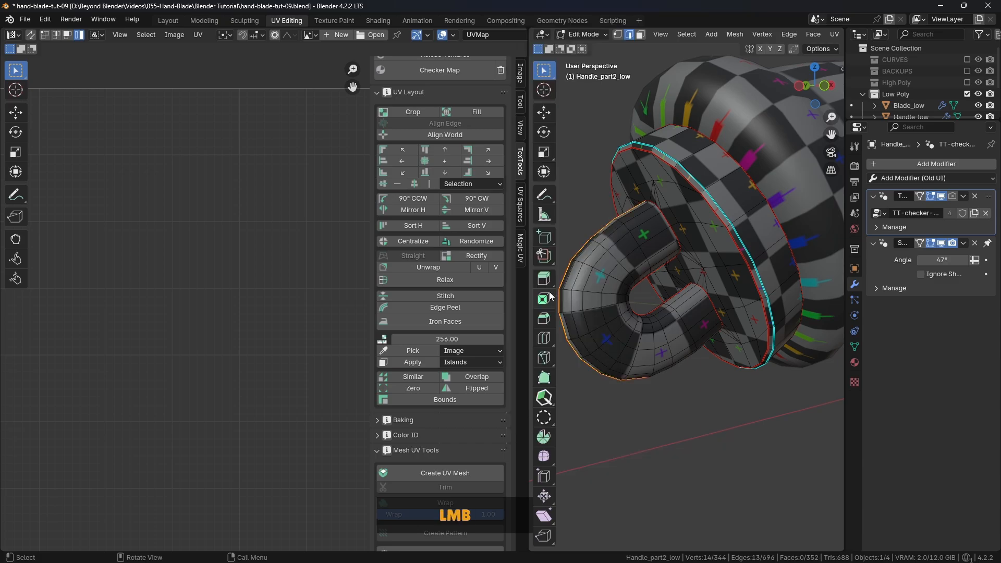
Select every face of the disc-and-ring part and unwrap it along the marked seams.
{"action": "key", "text": "3"}
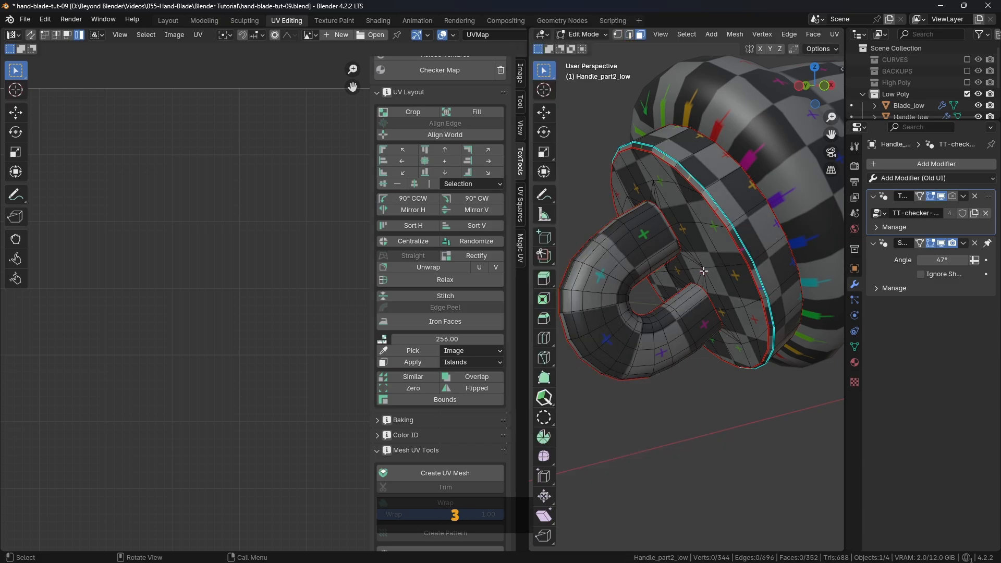
{"action": "key", "text": "a"}
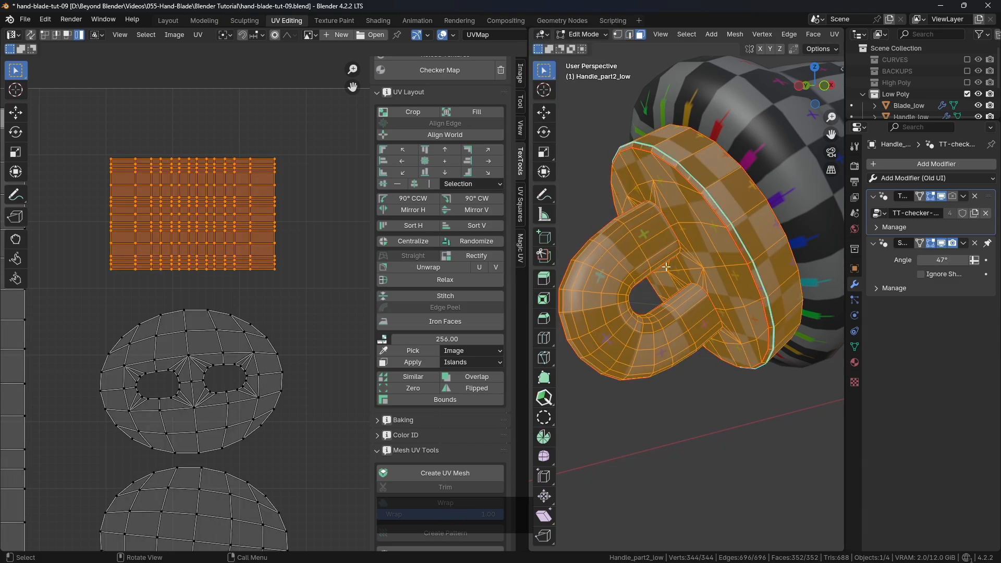
{"action": "key", "text": "u"}
{"action": "left_click", "coordinate": [614, 185]}
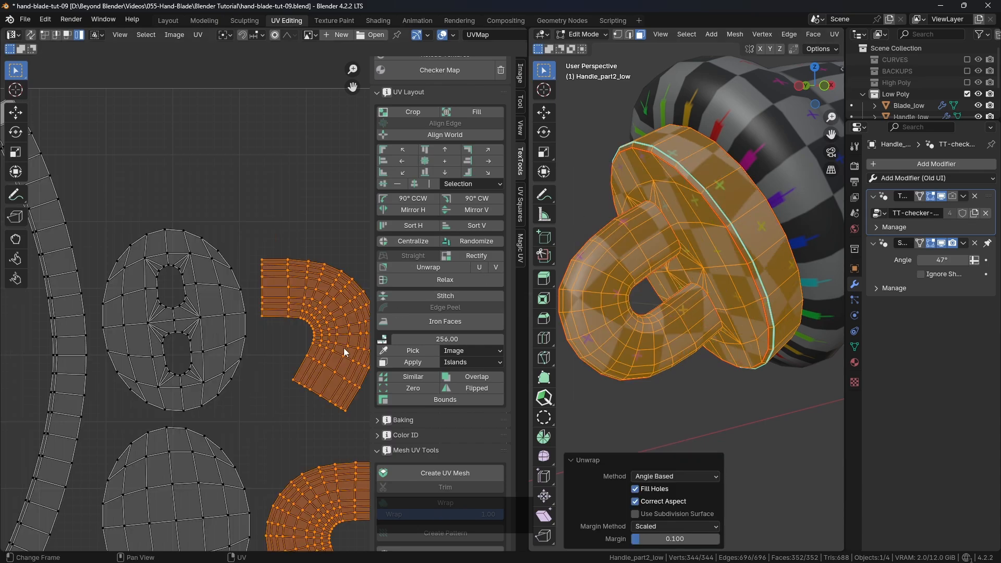
Straighten the curved rim strip's UV island with TexTools Rectify and select all the UV islands.
{"action": "scroll", "coordinate": [276, 321], "scroll_direction": "down", "scroll_amount": 4}
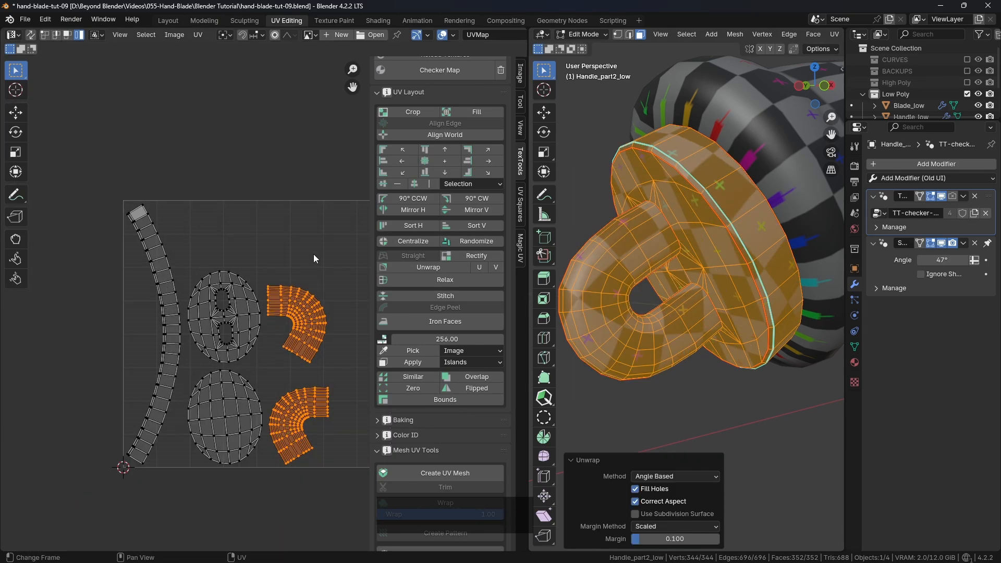
{"action": "scroll", "coordinate": [303, 412], "scroll_direction": "up", "scroll_amount": 6}
{"action": "scroll", "coordinate": [264, 431], "scroll_direction": "down", "scroll_amount": 4}
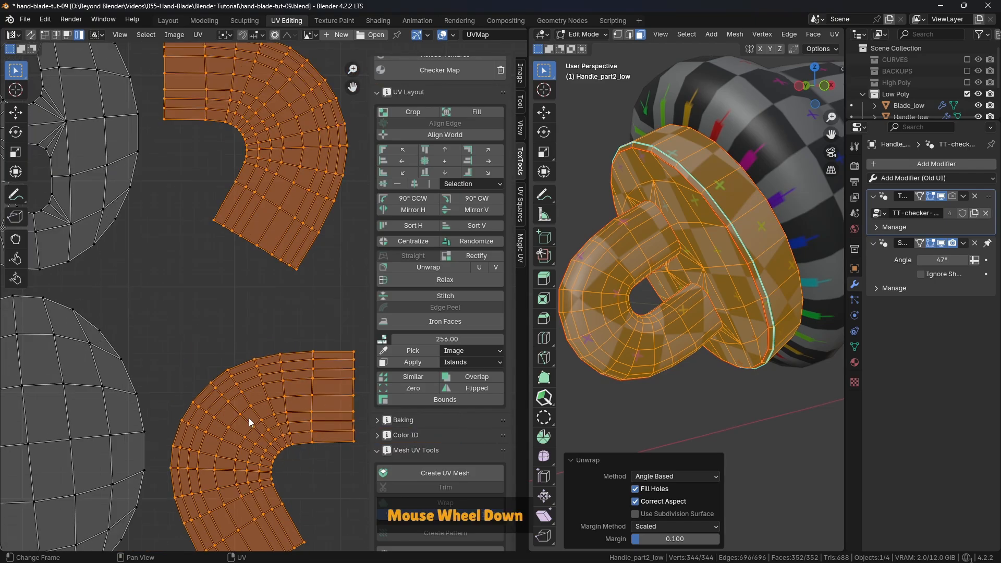
{"action": "middle_click_drag", "start_coordinate": [248, 415], "coordinate": [269, 316], "text": "shift"}
{"action": "scroll", "coordinate": [263, 314], "scroll_direction": "down", "scroll_amount": 2}
{"action": "left_click", "coordinate": [261, 312]}
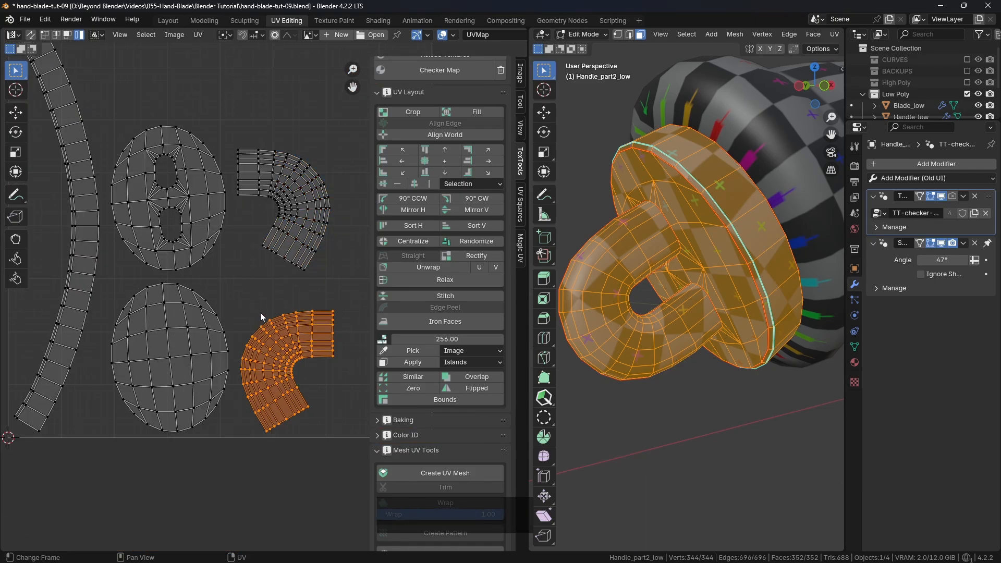
{"action": "left_click", "coordinate": [90, 230]}
{"action": "left_click", "coordinate": [477, 256]}
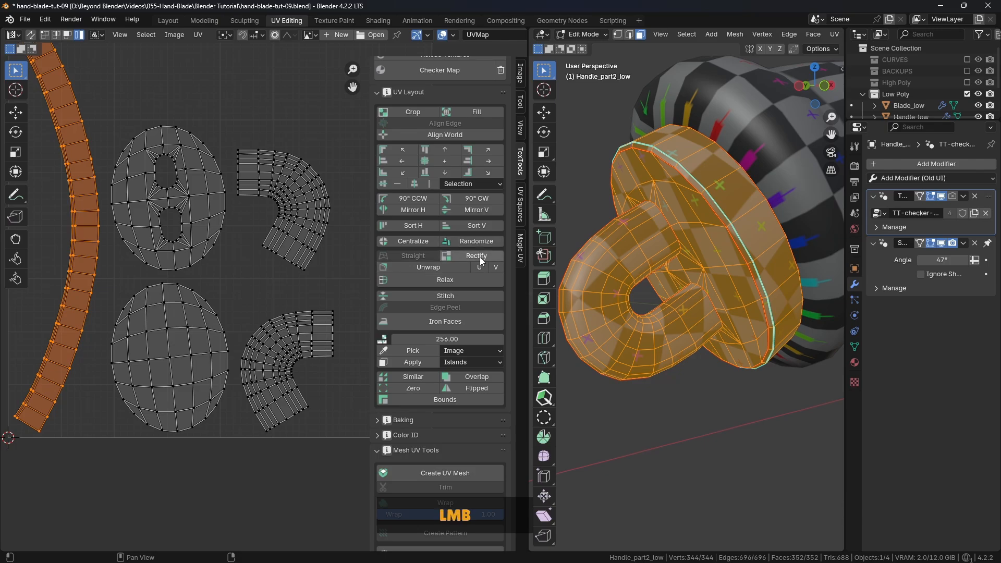
{"action": "scroll", "coordinate": [293, 231], "scroll_direction": "down", "scroll_amount": 2}
{"action": "left_click_drag", "start_coordinate": [111, 147], "coordinate": [355, 415]}
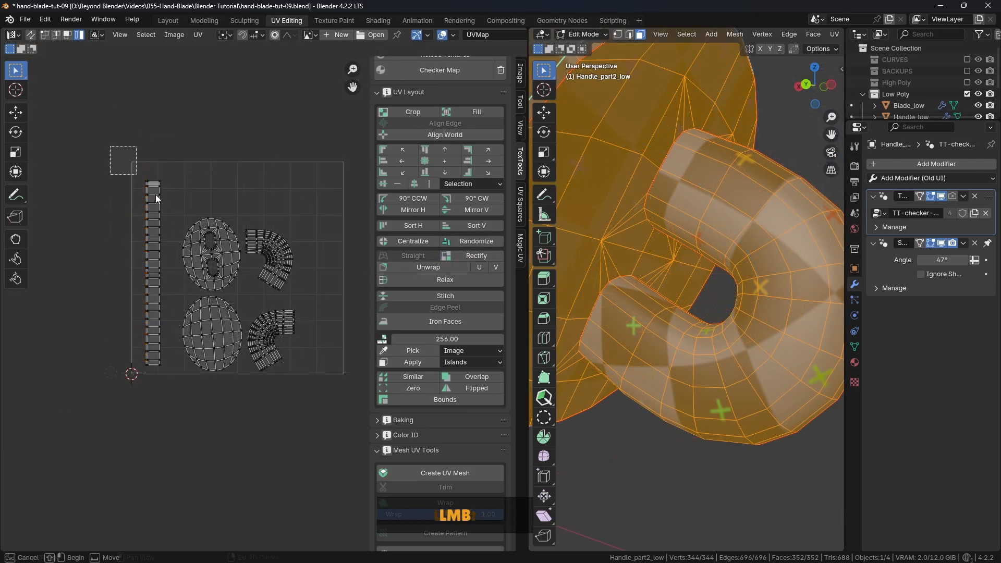
Return to Object Mode, isolate the Handle_part1_low disc in local view and open it in Edit Mode.
{"action": "key", "text": "Tab"}
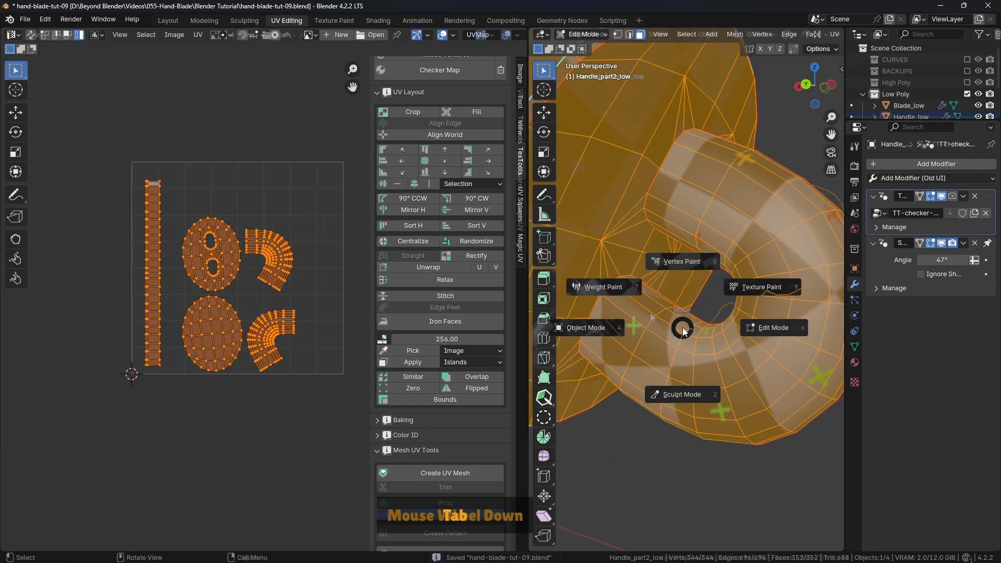
{"action": "left_click", "coordinate": [584, 327]}
{"action": "left_click", "coordinate": [747, 275]}
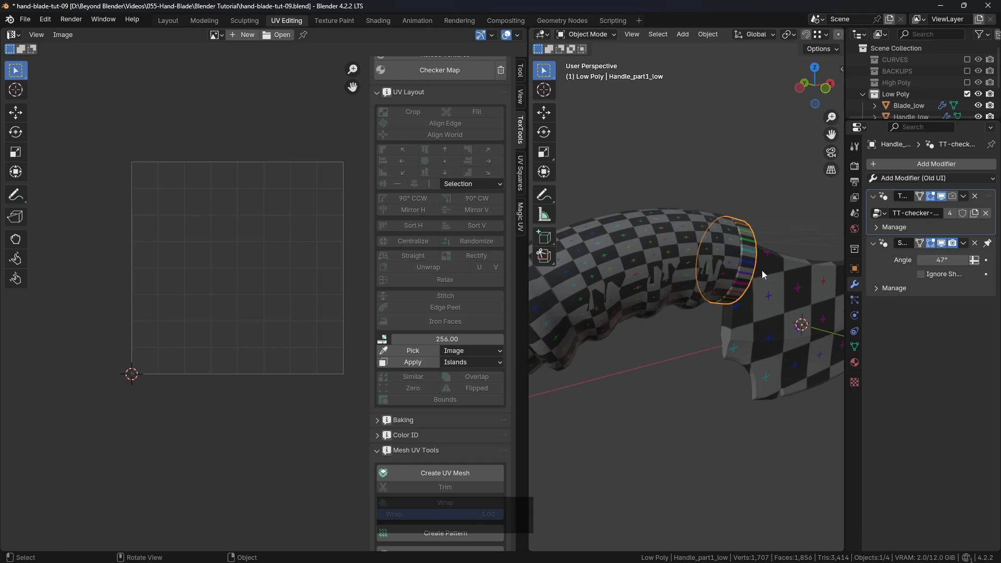
{"action": "key", "text": "slash"}
{"action": "key", "text": "Tab"}
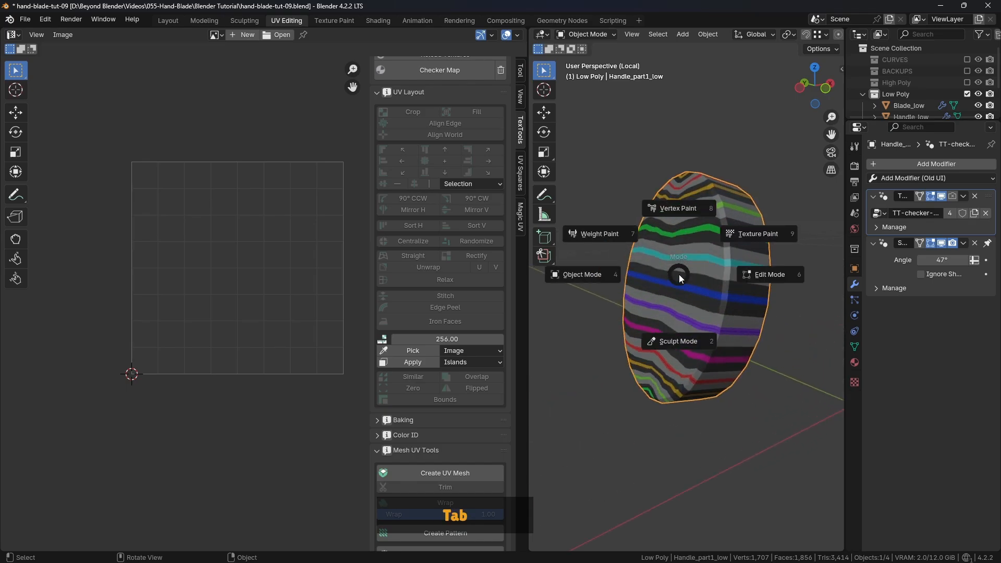
{"action": "left_click", "coordinate": [761, 274]}
Pick one sharp edge on the disc, select all edges of similar sharpness, and mark them as seams.
{"action": "middle_click_drag", "start_coordinate": [761, 275], "coordinate": [793, 262]}
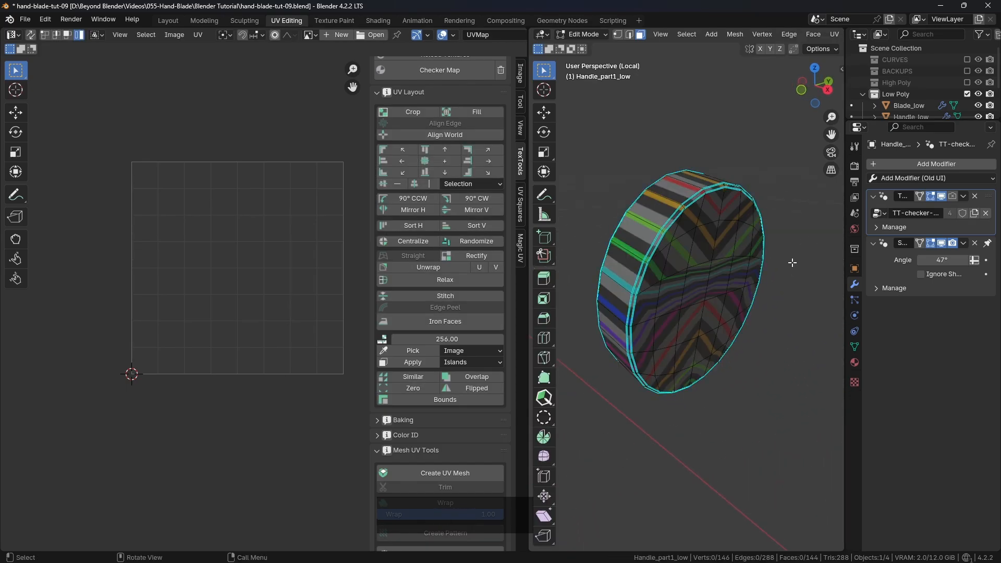
{"action": "left_click", "coordinate": [630, 36]}
{"action": "middle_click_drag", "start_coordinate": [644, 207], "coordinate": [648, 204]}
{"action": "scroll", "coordinate": [649, 204], "scroll_direction": "up", "scroll_amount": 3}
{"action": "left_click", "coordinate": [633, 187]}
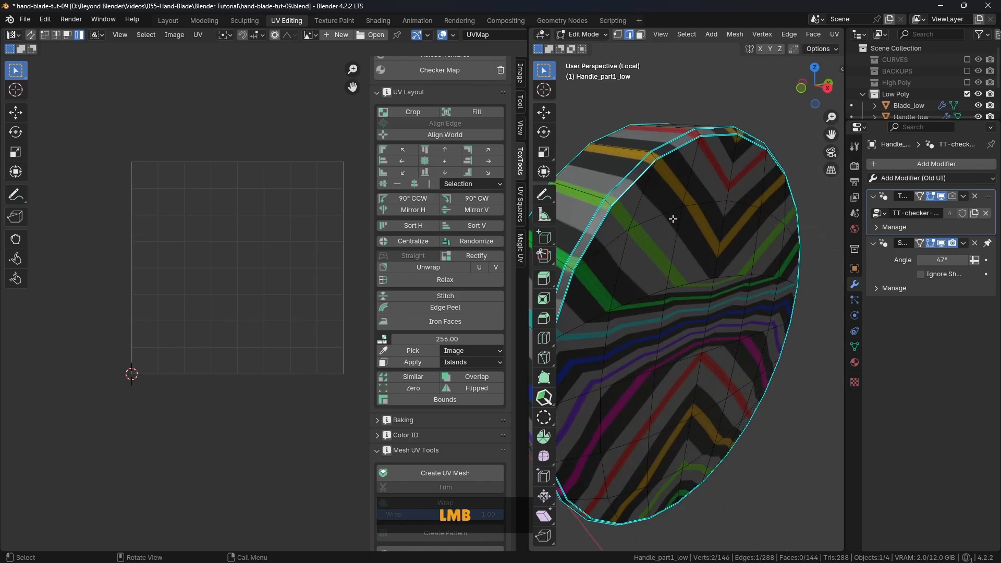
{"action": "left_click", "coordinate": [686, 34]}
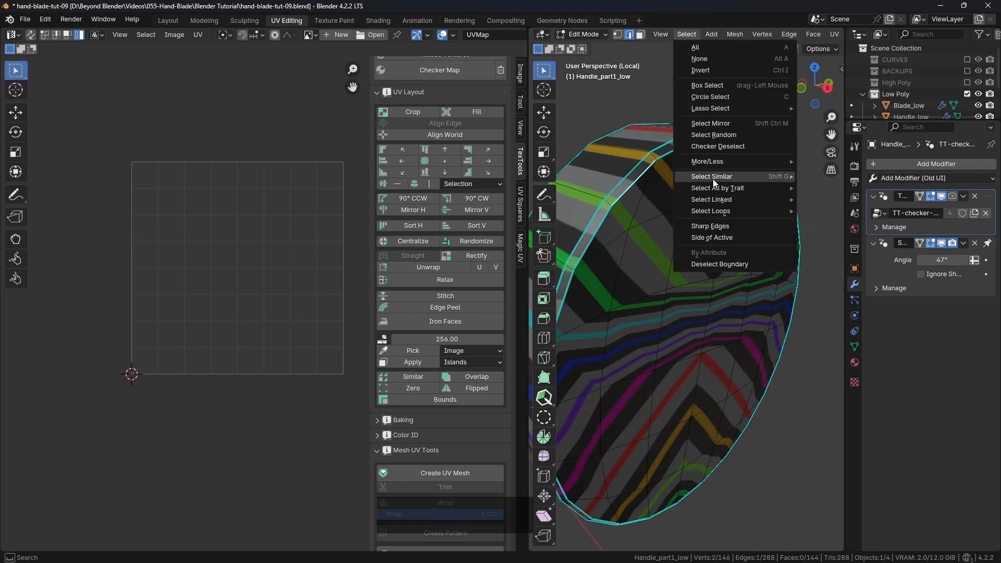
{"action": "mouse_move", "coordinate": [722, 176]}
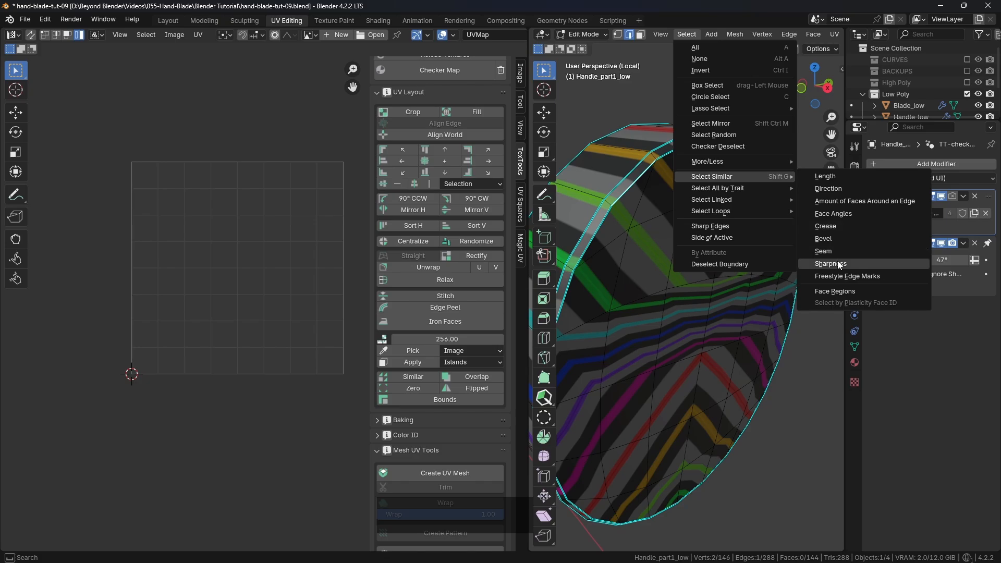
{"action": "left_click", "coordinate": [851, 263]}
{"action": "scroll", "coordinate": [727, 273], "scroll_direction": "down", "scroll_amount": 3}
{"action": "key", "text": "ctrl+e"}
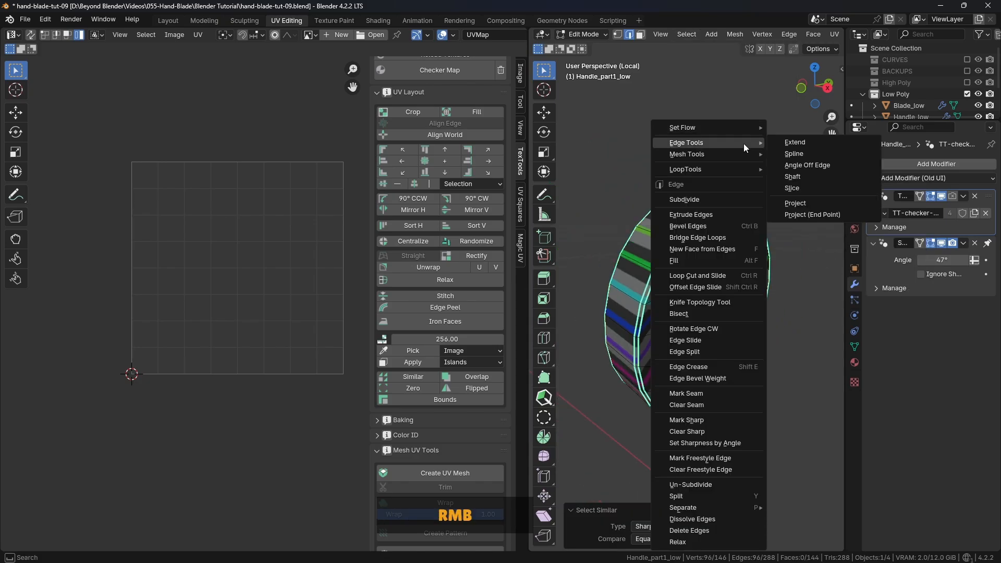
{"action": "left_click", "coordinate": [696, 397]}
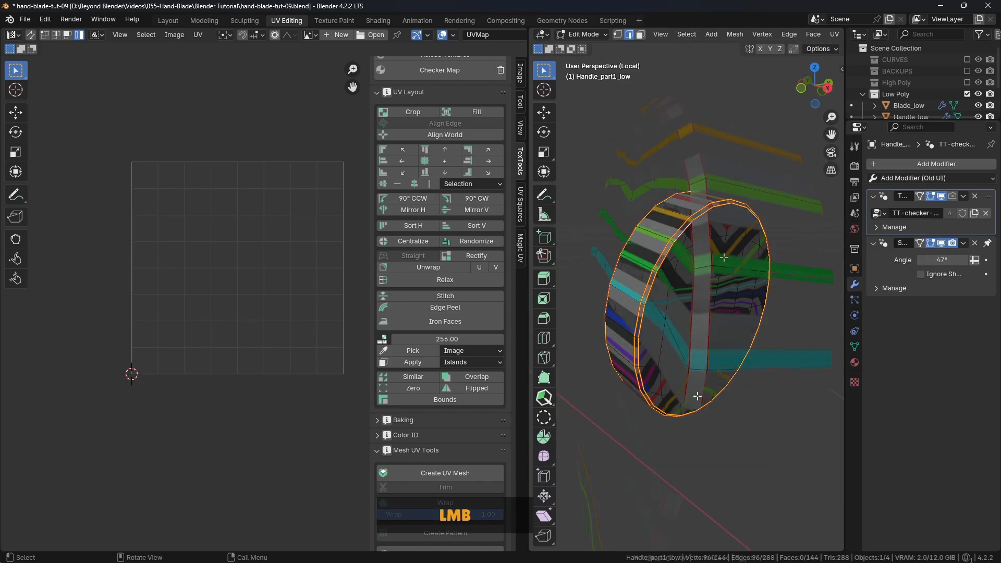
Clear the seams from the two edge loops bordering the disc's rim, on the rim side of each bevel.
{"action": "key", "text": "alt+a"}
{"action": "scroll", "coordinate": [729, 255], "scroll_direction": "up", "scroll_amount": 4}
{"action": "middle_click_drag", "start_coordinate": [709, 209], "coordinate": [735, 241]}
{"action": "left_click", "coordinate": [701, 211], "text": "alt"}
{"action": "left_click", "coordinate": [692, 213], "text": "alt+shift"}
{"action": "right_click", "coordinate": [708, 255]}
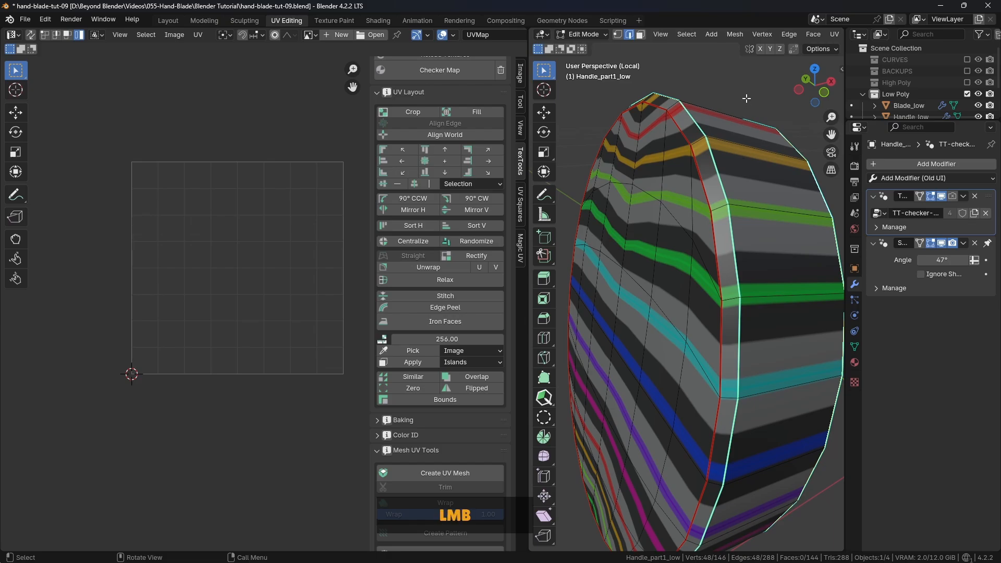
Mark a seam across the disc's rim along one rim edge and the short bevel edges at its two ends.
{"action": "left_click", "coordinate": [746, 99]}
{"action": "middle_click_drag", "start_coordinate": [639, 281], "coordinate": [693, 215]}
{"action": "scroll", "coordinate": [695, 282], "scroll_direction": "down", "scroll_amount": 3}
{"action": "left_click", "coordinate": [691, 303], "text": "shift"}
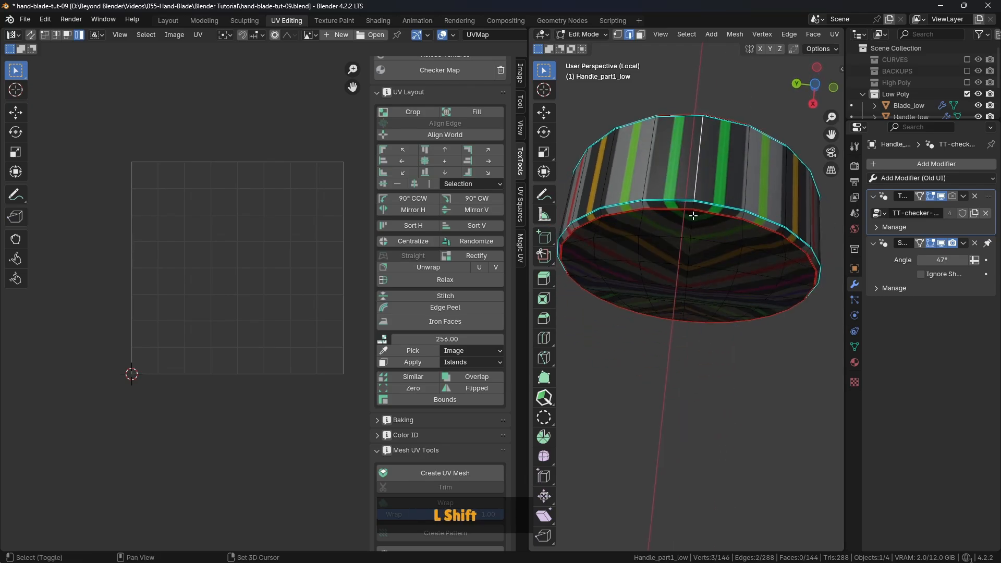
{"action": "left_click", "coordinate": [694, 206], "text": "shift"}
{"action": "right_click", "coordinate": [762, 224]}
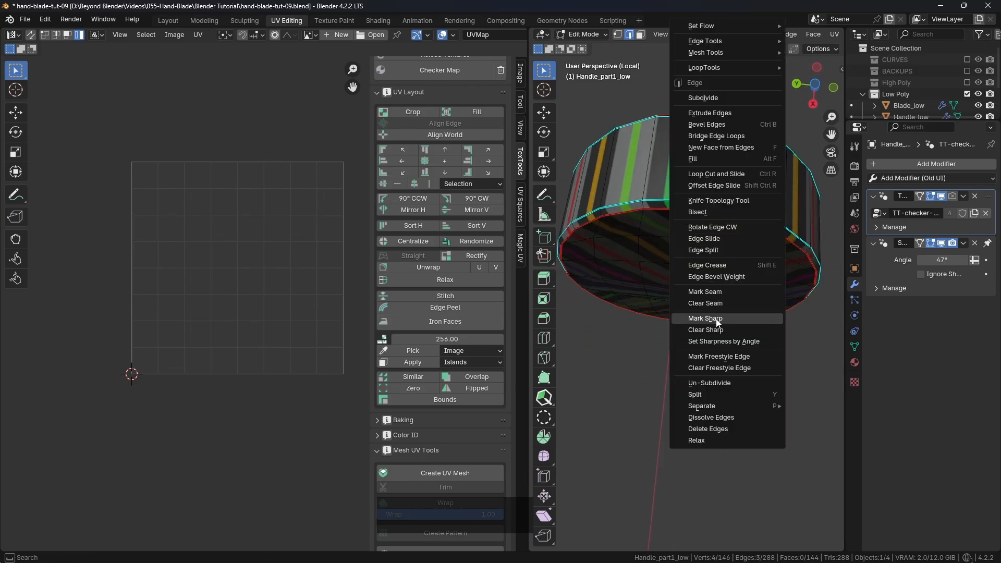
{"action": "left_click", "coordinate": [713, 294]}
{"action": "left_click", "coordinate": [707, 386]}
Select all faces of the disc and unwrap them along the marked seams.
{"action": "middle_click_drag", "start_coordinate": [736, 272], "coordinate": [683, 352]}
{"action": "key", "text": "3"}
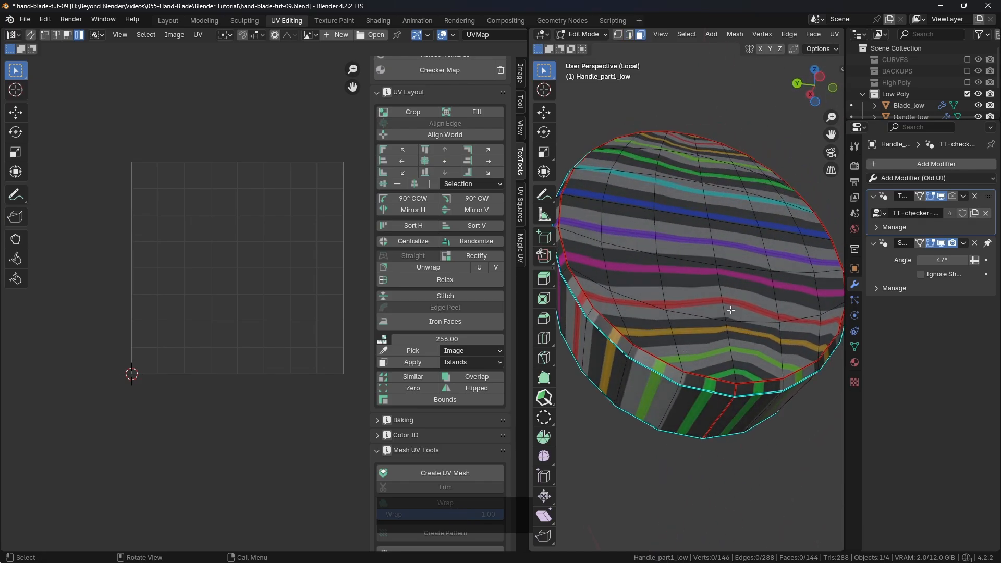
{"action": "key", "text": "a"}
{"action": "key", "text": "u"}
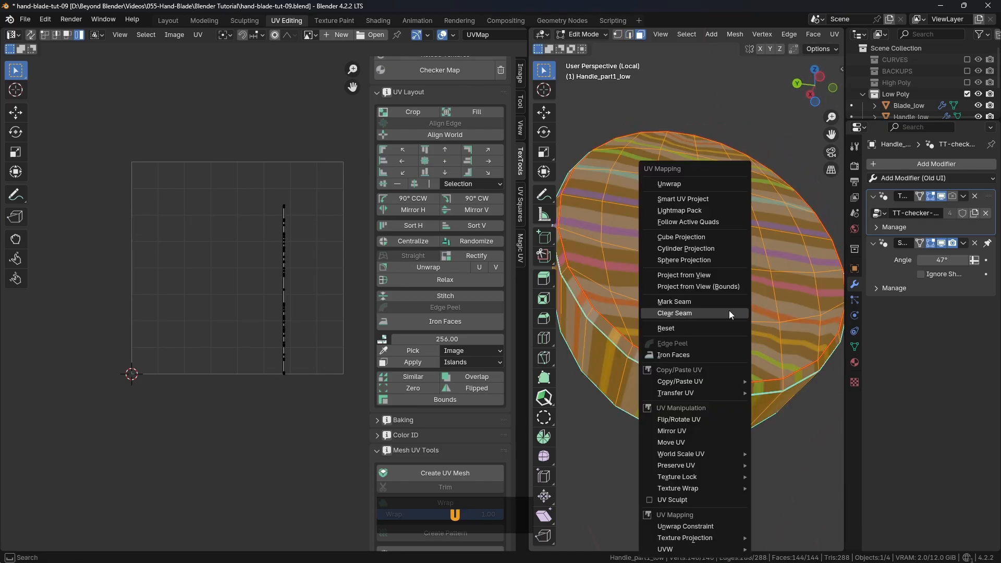
{"action": "left_click", "coordinate": [684, 184]}
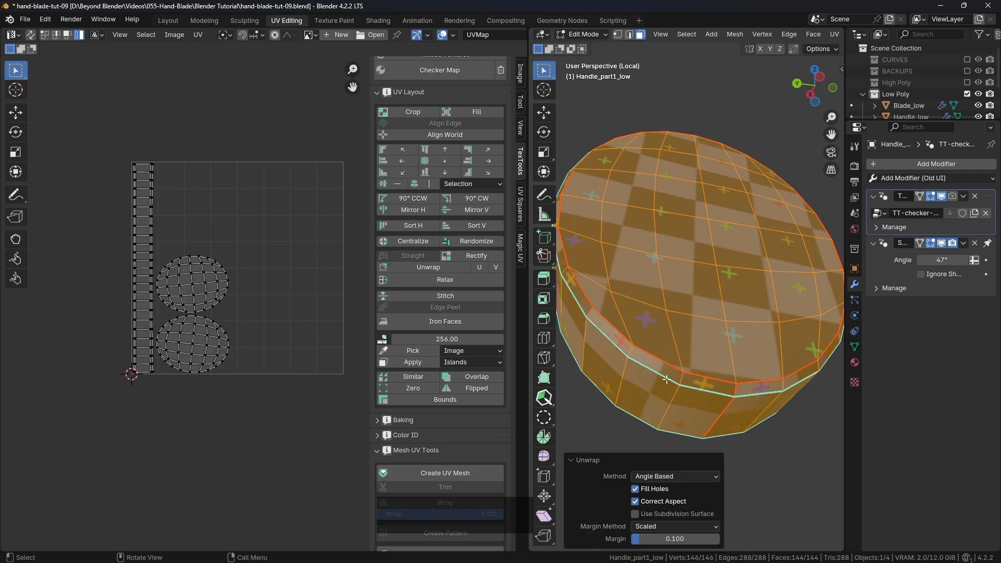
Select the disc rim's long UV strip and straighten it into a rectangular strip with TexTools Rectify.
{"action": "scroll", "coordinate": [145, 286], "scroll_direction": "up", "scroll_amount": 1}
{"action": "scroll", "coordinate": [145, 286], "scroll_direction": "up", "scroll_amount": 2}
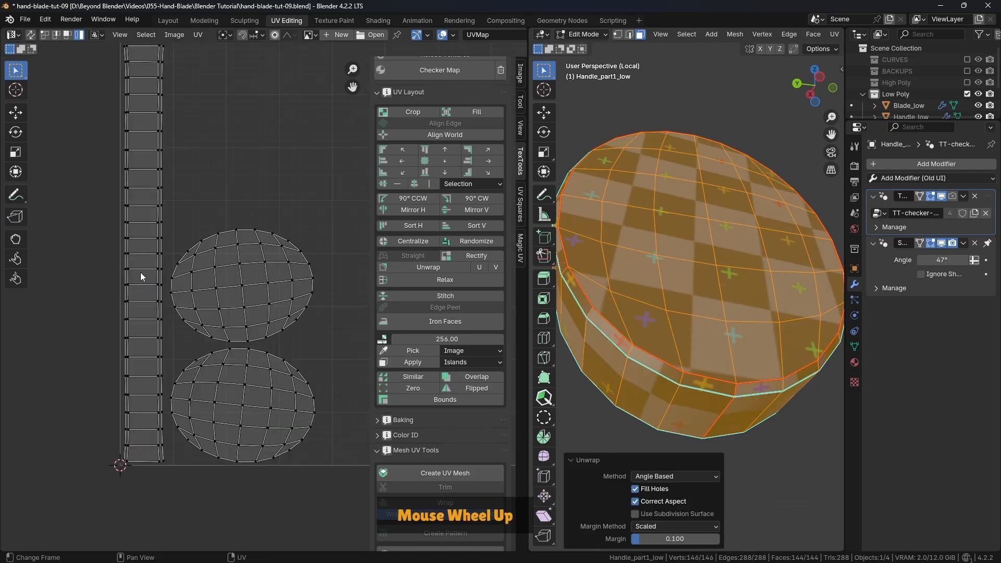
{"action": "scroll", "coordinate": [156, 259], "scroll_direction": "up", "scroll_amount": 1}
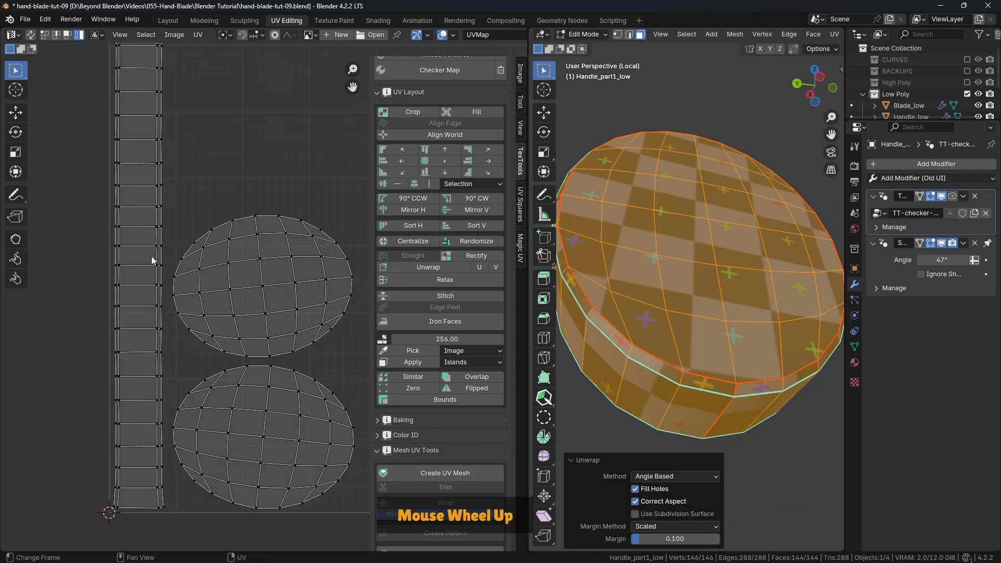
{"action": "left_click", "coordinate": [145, 222]}
{"action": "middle_click_drag", "start_coordinate": [186, 179], "coordinate": [264, 325], "text": "shift"}
{"action": "scroll", "coordinate": [193, 176], "scroll_direction": "up", "scroll_amount": 4}
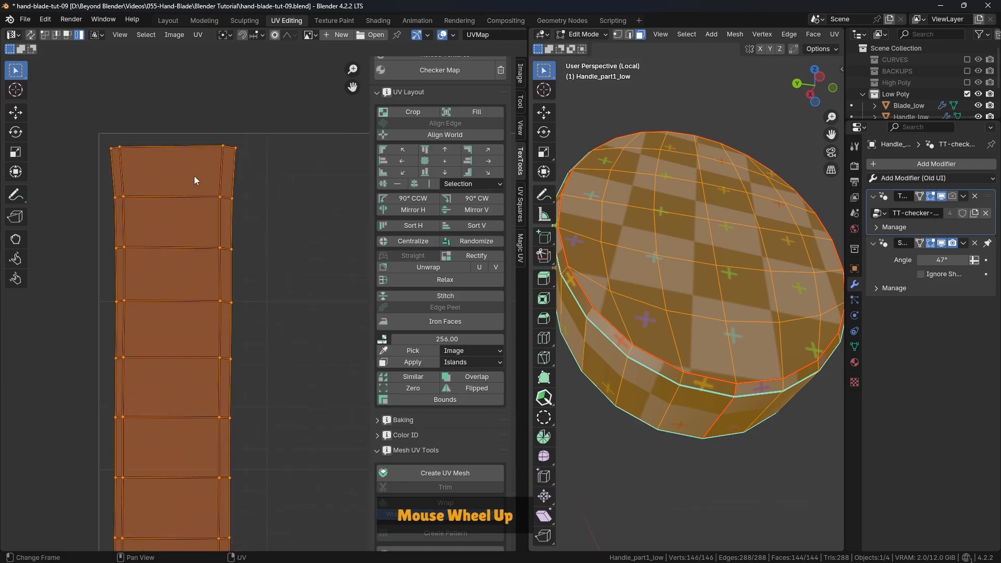
{"action": "scroll", "coordinate": [128, 160], "scroll_direction": "down", "scroll_amount": 4}
{"action": "middle_click_drag", "start_coordinate": [213, 295], "coordinate": [240, 235], "text": "shift"}
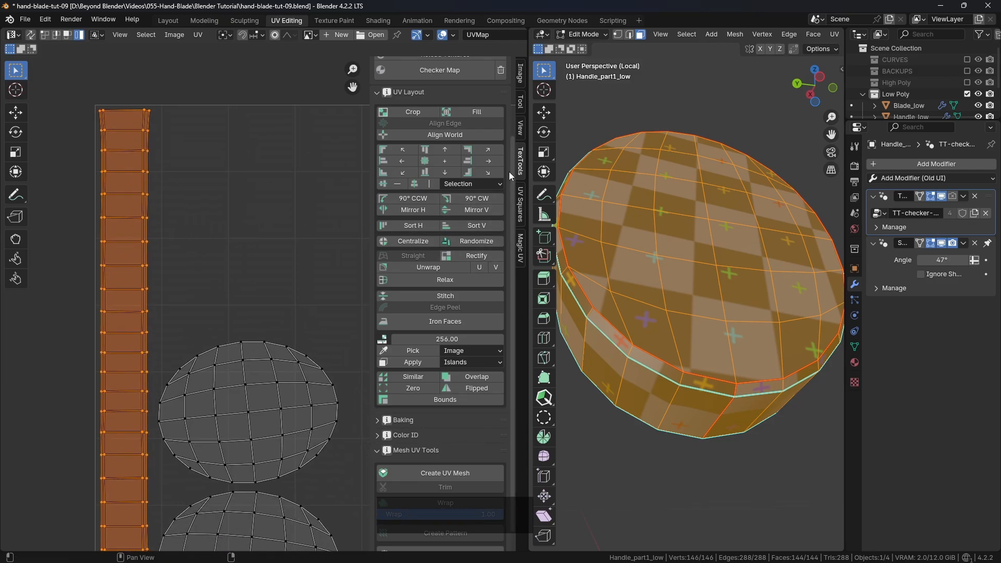
{"action": "left_click", "coordinate": [475, 256]}
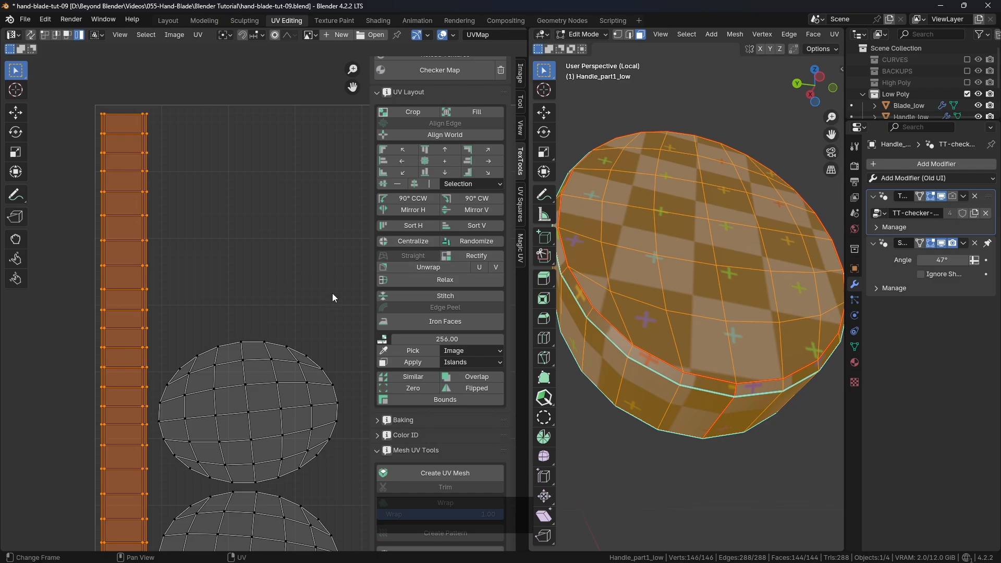
Deselect the disc's faces, go back to Object Mode with all objects shown, and select the blade.
{"action": "middle_click_drag", "start_coordinate": [566, 292], "coordinate": [650, 283]}
{"action": "key", "text": "alt+a"}
{"action": "scroll", "coordinate": [700, 335], "scroll_direction": "down", "scroll_amount": 2}
{"action": "scroll", "coordinate": [699, 334], "scroll_direction": "up", "scroll_amount": 3}
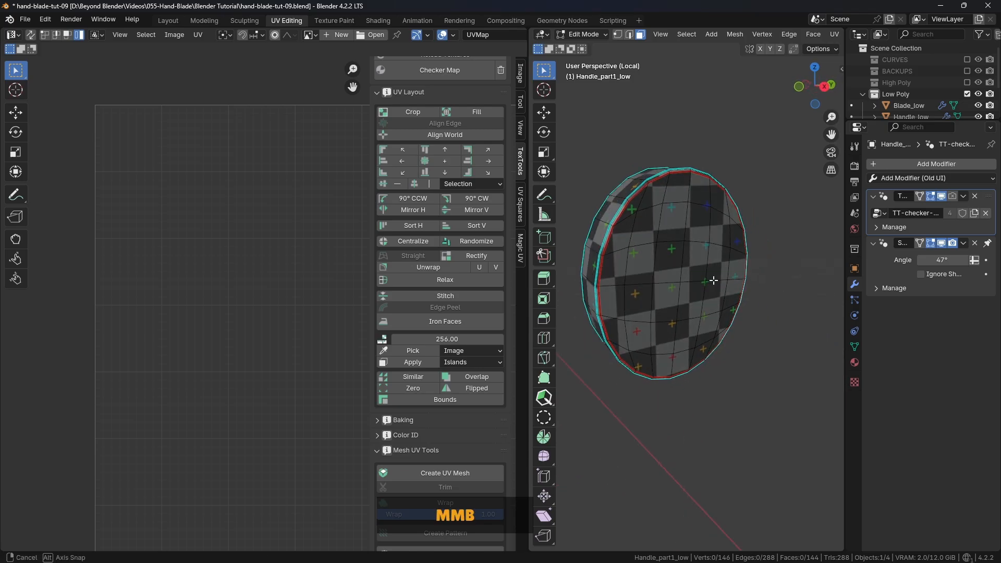
{"action": "key", "text": "Tab"}
{"action": "left_click", "coordinate": [680, 253]}
{"action": "key", "text": "slash"}
{"action": "left_click", "coordinate": [753, 283]}
{"action": "middle_click_drag", "start_coordinate": [766, 285], "coordinate": [581, 288], "text": "shift"}
{"action": "scroll", "coordinate": [783, 295], "scroll_direction": "down", "scroll_amount": 1}
{"action": "middle_click_drag", "start_coordinate": [783, 295], "coordinate": [624, 292], "text": "shift"}
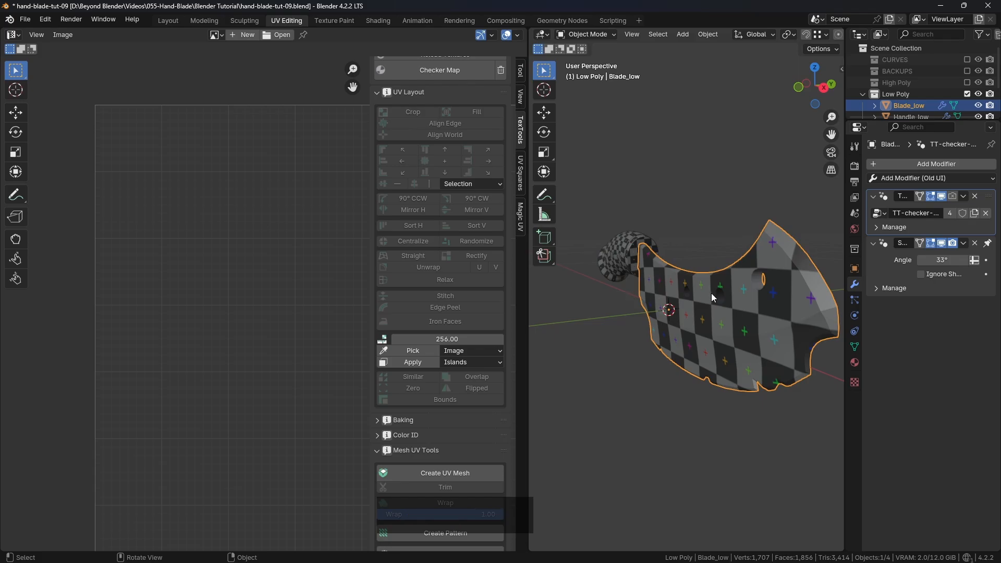
Examine the blade's existing UV layout and its mesh with all faces selected in Edit Mode.
{"action": "middle_click_drag", "start_coordinate": [711, 293], "coordinate": [646, 280], "text": "shift"}
{"action": "key", "text": "Tab"}
{"action": "key", "text": "Tab"}
{"action": "scroll", "coordinate": [367, 318], "scroll_direction": "down", "scroll_amount": 1}
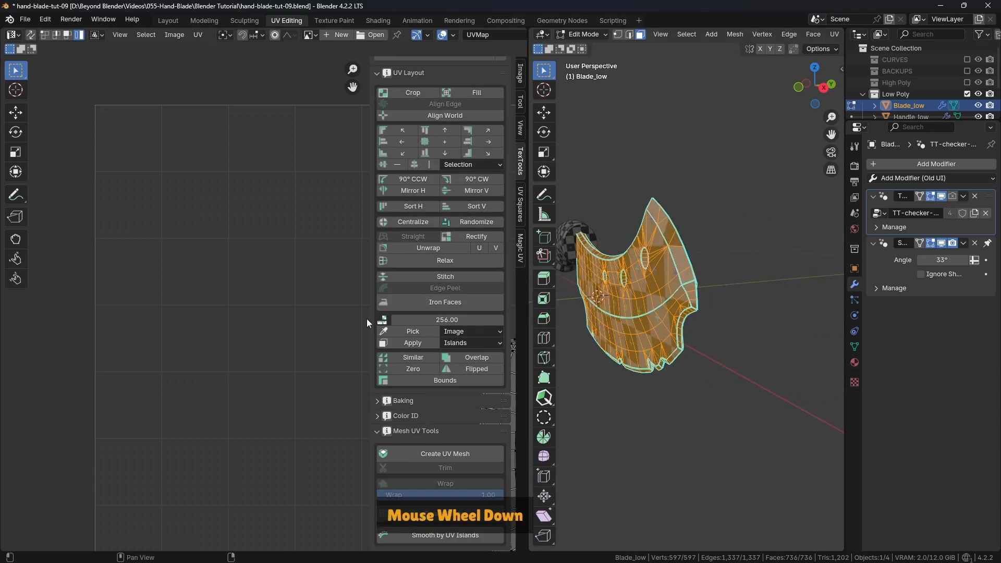
{"action": "scroll", "coordinate": [308, 321], "scroll_direction": "down", "scroll_amount": 2}
{"action": "middle_click_drag", "start_coordinate": [308, 321], "coordinate": [122, 291], "text": "shift"}
{"action": "scroll", "coordinate": [239, 261], "scroll_direction": "up", "scroll_amount": 5}
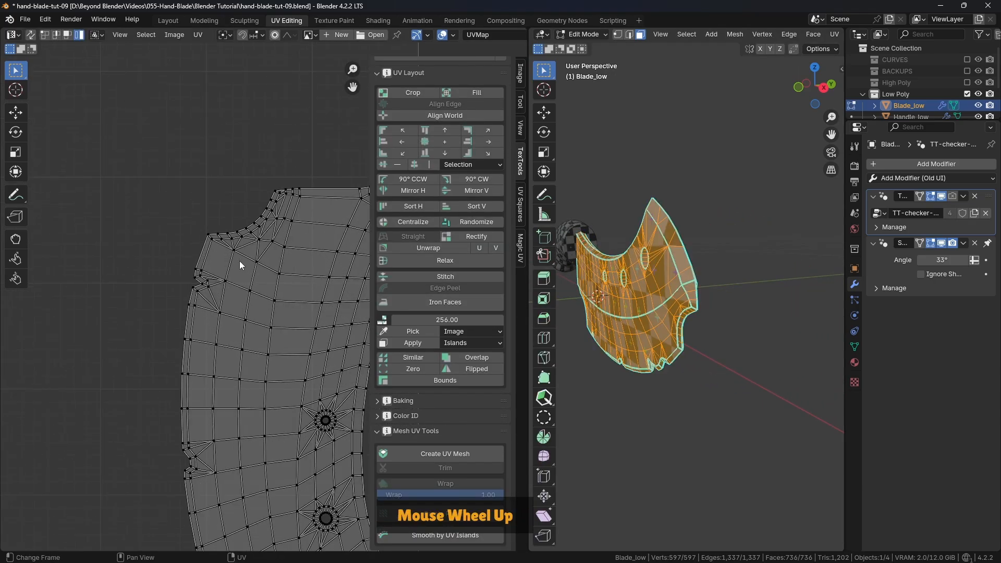
{"action": "scroll", "coordinate": [227, 239], "scroll_direction": "up", "scroll_amount": 3}
{"action": "scroll", "coordinate": [632, 318], "scroll_direction": "up", "scroll_amount": 4}
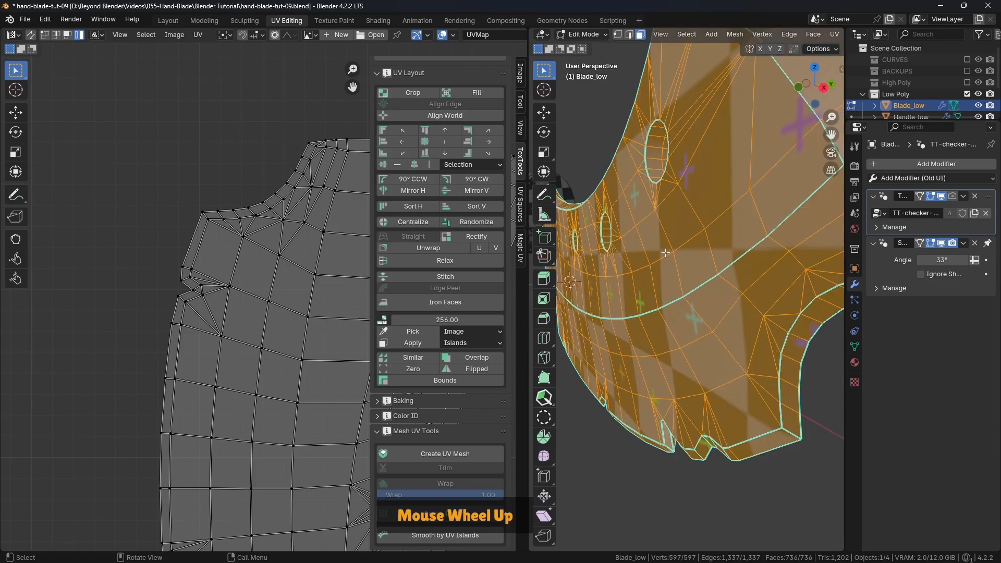
{"action": "scroll", "coordinate": [742, 257], "scroll_direction": "down", "scroll_amount": 4}
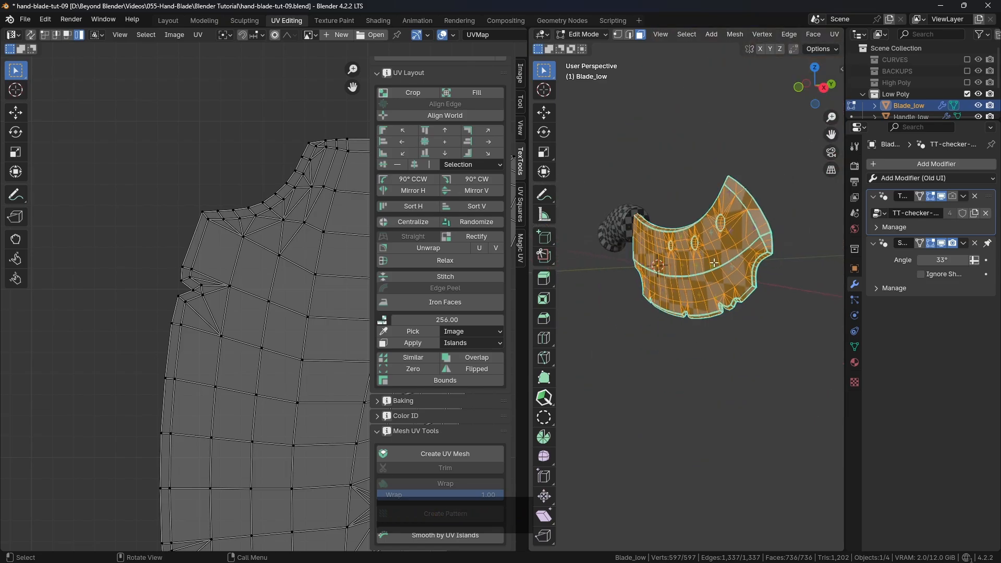
Deselect the blade's faces, switch to edge selection and select the edge loop running along the blade's outer edge.
{"action": "left_click", "coordinate": [761, 377]}
{"action": "middle_click_drag", "start_coordinate": [761, 377], "coordinate": [721, 210]}
{"action": "left_click", "coordinate": [630, 35]}
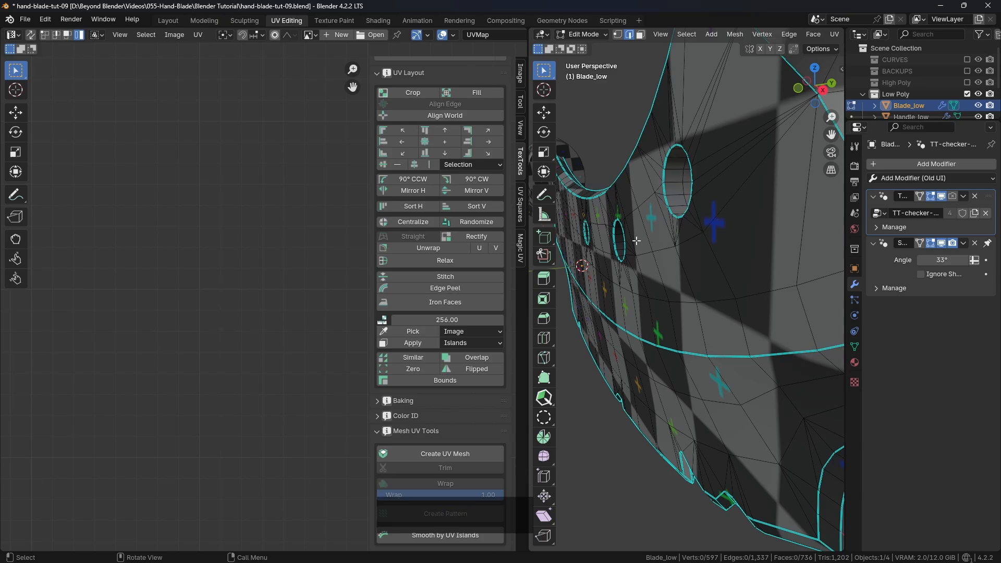
{"action": "middle_click_drag", "start_coordinate": [619, 247], "coordinate": [686, 250]}
{"action": "left_click", "coordinate": [689, 246], "text": "alt"}
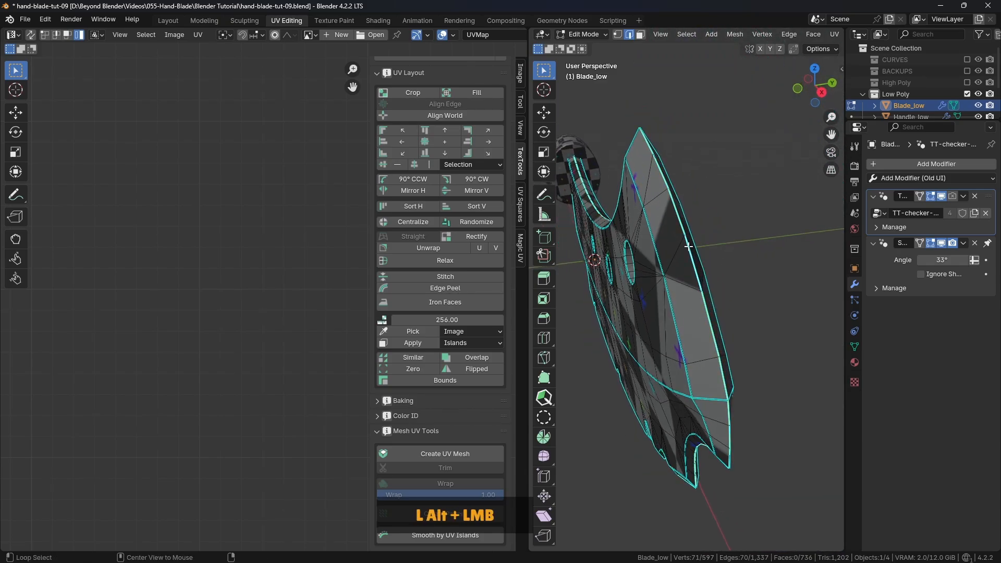
Isolate the blade in local view, return it to Edit Mode and widen the 3D viewport.
{"action": "key", "text": "Tab"}
{"action": "left_click", "coordinate": [534, 221]}
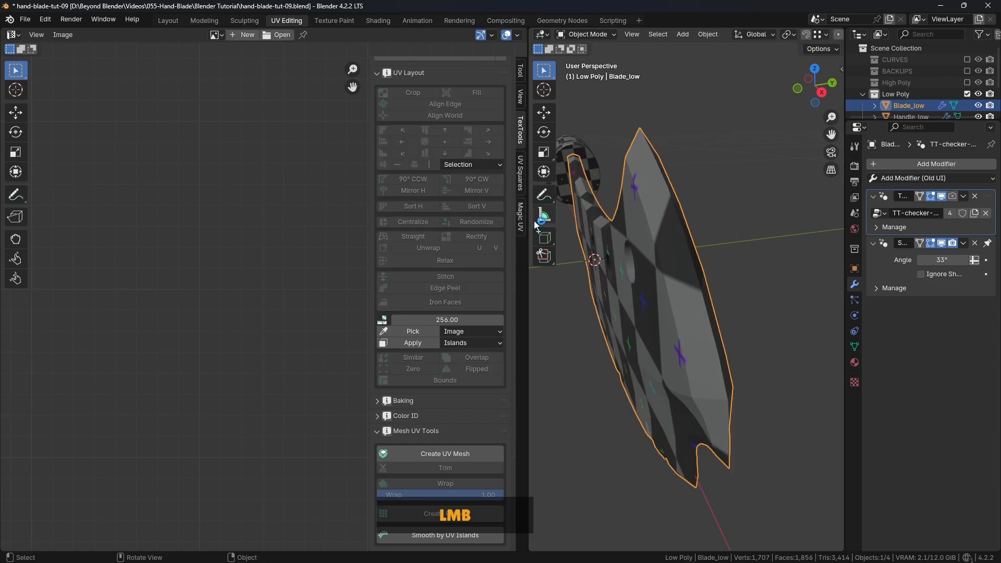
{"action": "key", "text": "slash"}
{"action": "key", "text": "Tab"}
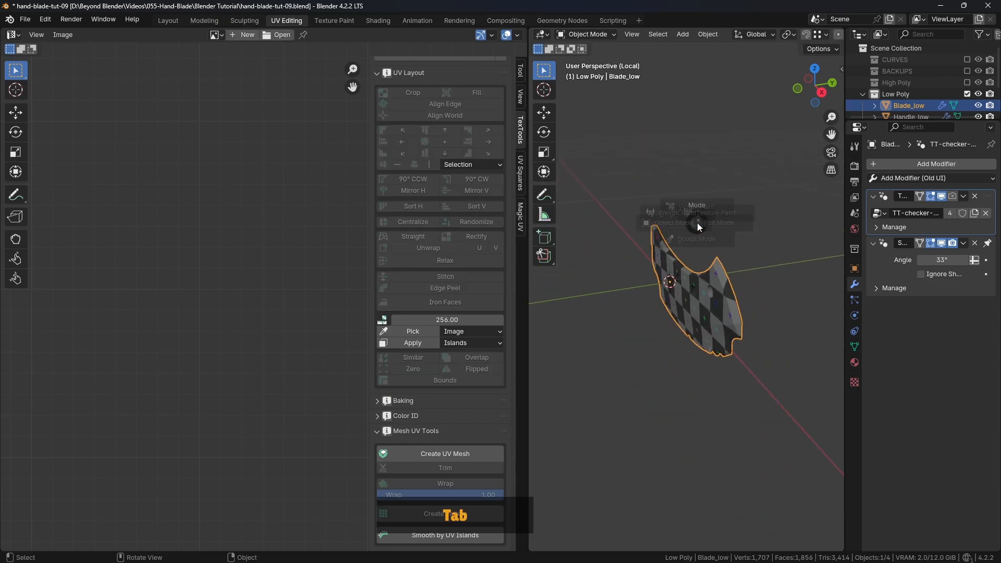
{"action": "left_click", "coordinate": [754, 223]}
{"action": "left_click_drag", "start_coordinate": [528, 268], "coordinate": [295, 269]}
{"action": "scroll", "coordinate": [569, 311], "scroll_direction": "up", "scroll_amount": 3}
{"action": "scroll", "coordinate": [569, 312], "scroll_direction": "up", "scroll_amount": 1}
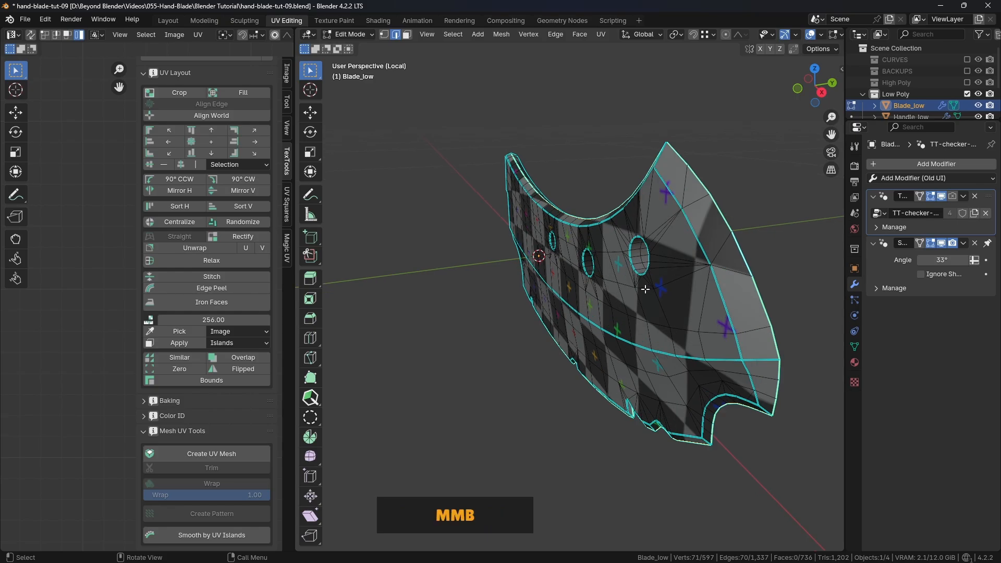
Mark a seam along the centre edge loop around the blade's outer thickness and clear the selection.
{"action": "middle_click_drag", "start_coordinate": [646, 290], "coordinate": [613, 289]}
{"action": "left_click", "coordinate": [659, 250]}
{"action": "left_click", "coordinate": [547, 248], "text": "alt"}
{"action": "middle_click_drag", "start_coordinate": [548, 248], "coordinate": [598, 287]}
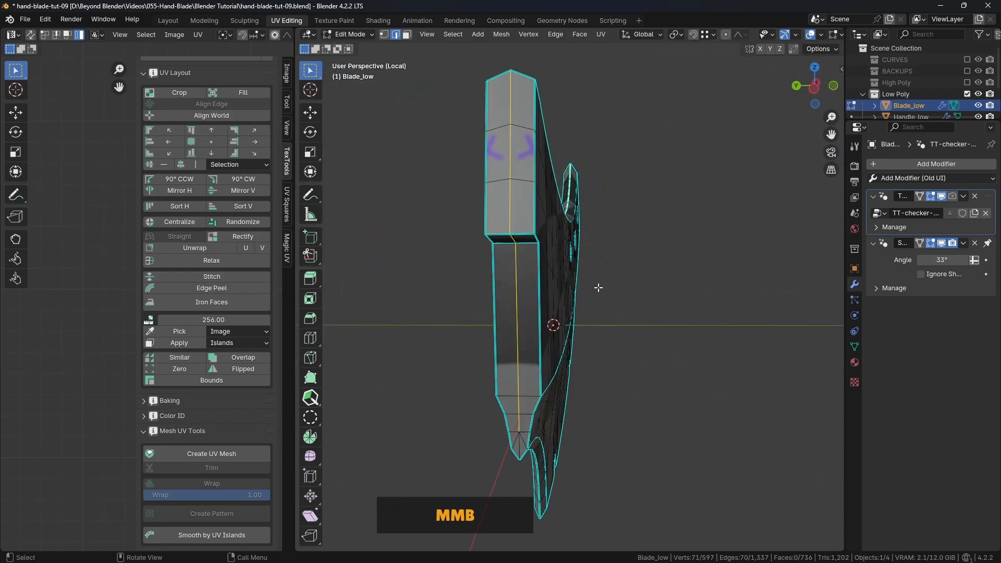
{"action": "middle_click_drag", "start_coordinate": [514, 266], "coordinate": [634, 274]}
{"action": "right_click", "coordinate": [693, 217]}
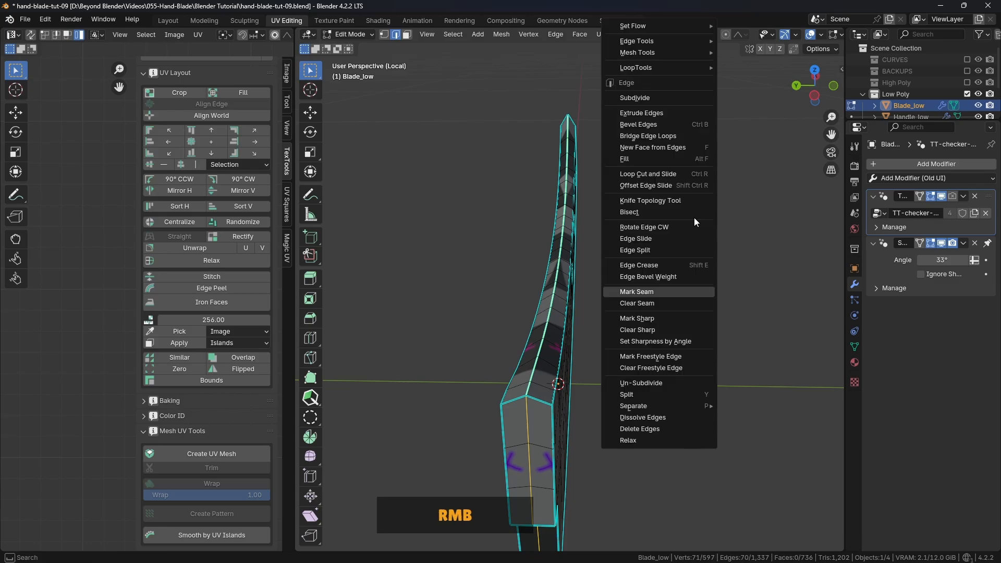
{"action": "left_click", "coordinate": [649, 291]}
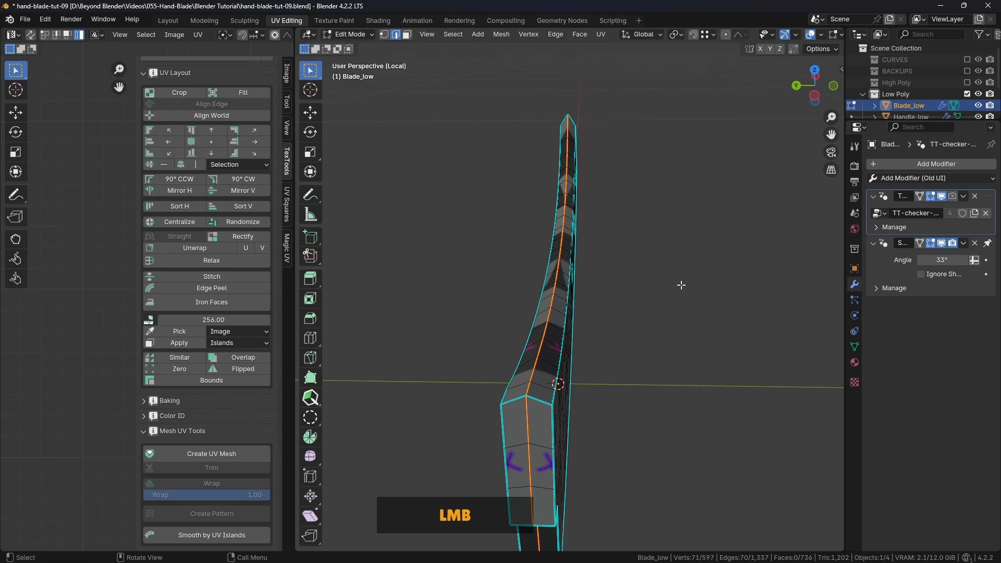
{"action": "left_click", "coordinate": [682, 283]}
Select all rim edges around the opening of one round hole on the blade's side face.
{"action": "scroll", "coordinate": [678, 315], "scroll_direction": "down", "scroll_amount": 3}
{"action": "middle_click_drag", "start_coordinate": [678, 314], "coordinate": [662, 285]}
{"action": "scroll", "coordinate": [622, 213], "scroll_direction": "up", "scroll_amount": 6}
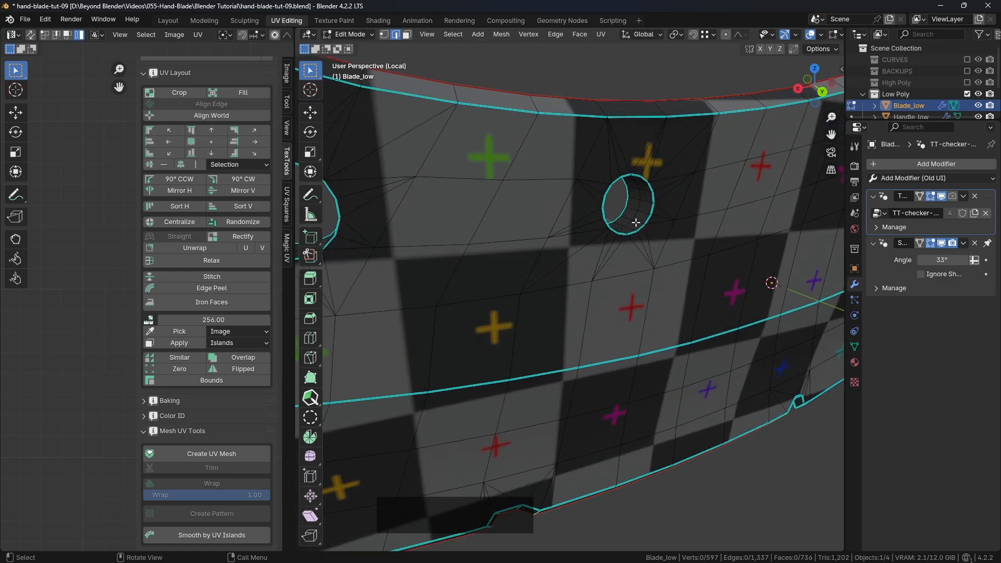
{"action": "scroll", "coordinate": [636, 223], "scroll_direction": "up", "scroll_amount": 2}
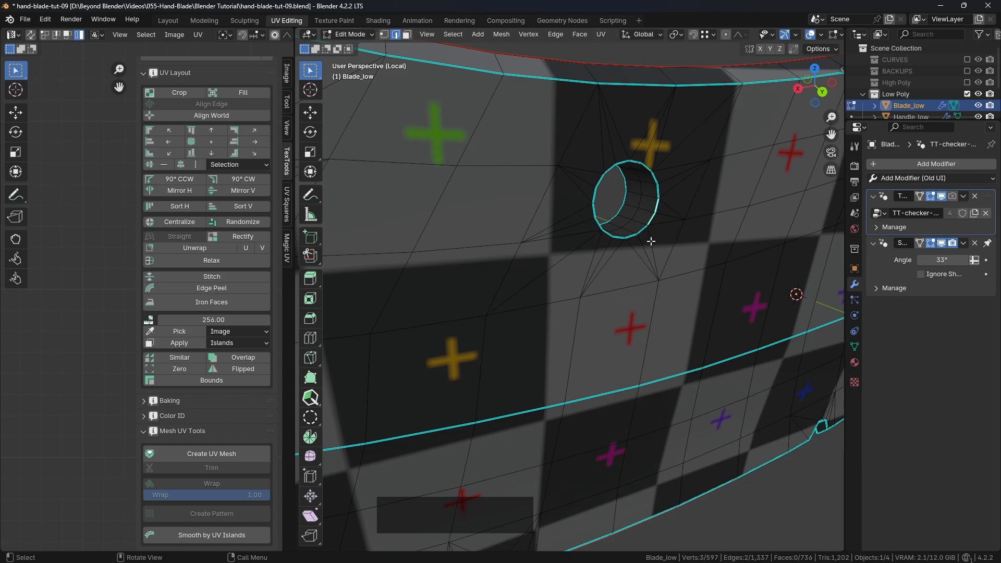
{"action": "left_click", "coordinate": [636, 217], "text": "alt+shift"}
{"action": "left_click", "coordinate": [622, 163], "text": "alt+shift"}
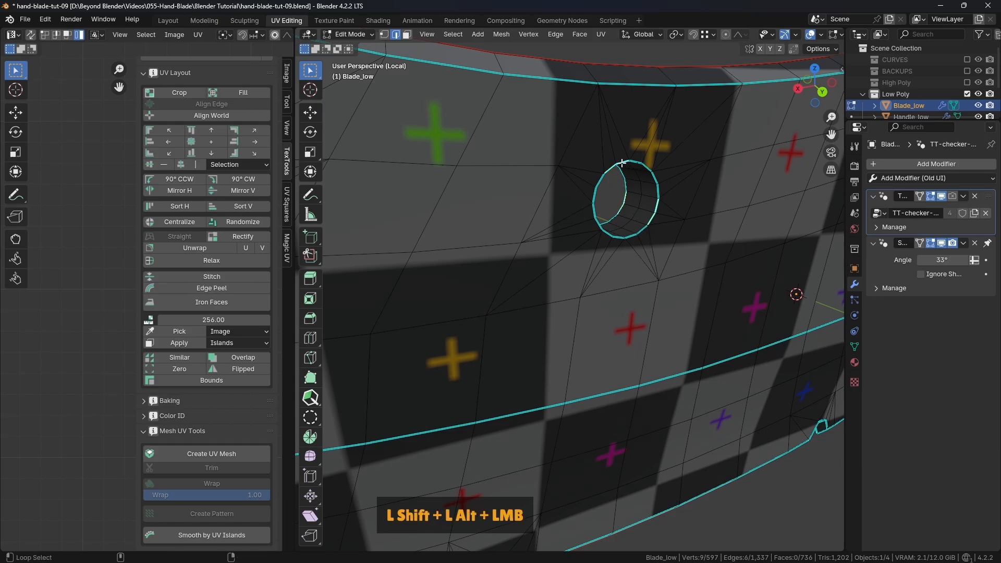
{"action": "left_click", "coordinate": [598, 180], "text": "alt+shift"}
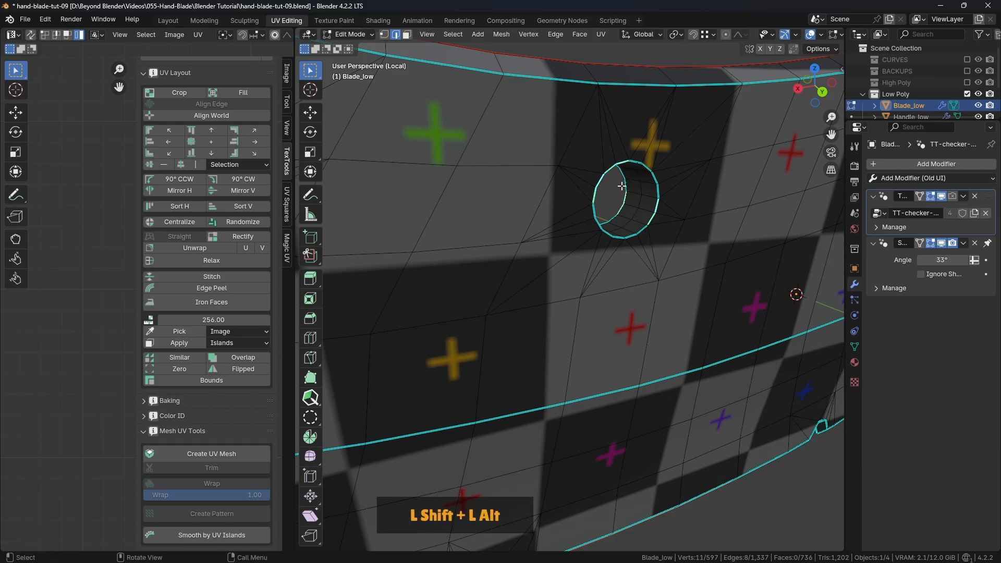
{"action": "left_click", "coordinate": [601, 231], "text": "alt+shift"}
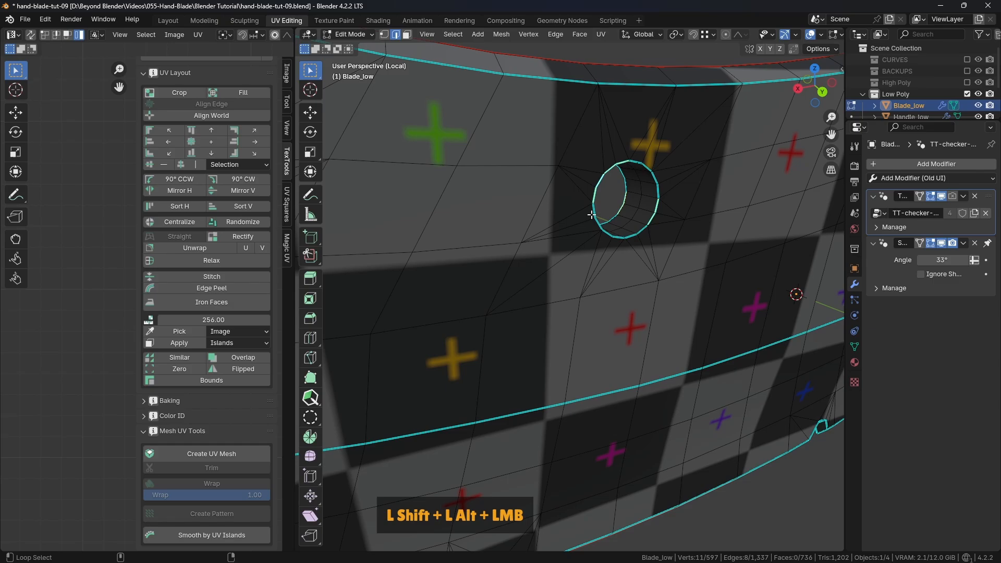
{"action": "left_click", "coordinate": [620, 243], "text": "alt+shift"}
{"action": "scroll", "coordinate": [652, 190], "scroll_direction": "up", "scroll_amount": 1}
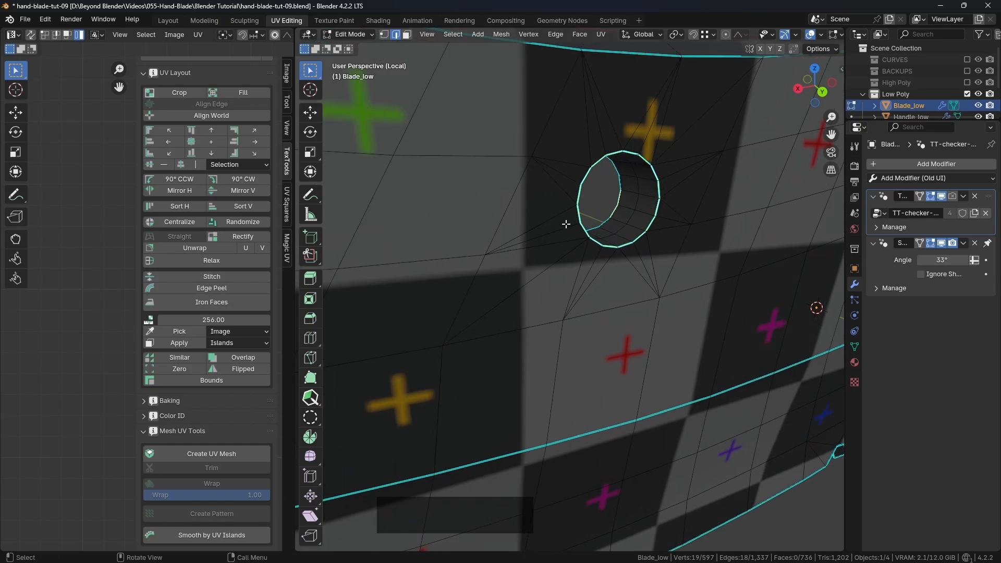
Mark seams around both circular rims of the blade hole nearest the middle, then clear the edge selection.
{"action": "middle_click_drag", "start_coordinate": [565, 223], "coordinate": [420, 287]}
{"action": "scroll", "coordinate": [491, 239], "scroll_direction": "down", "scroll_amount": 1}
{"action": "key", "text": "KP_Decimal"}
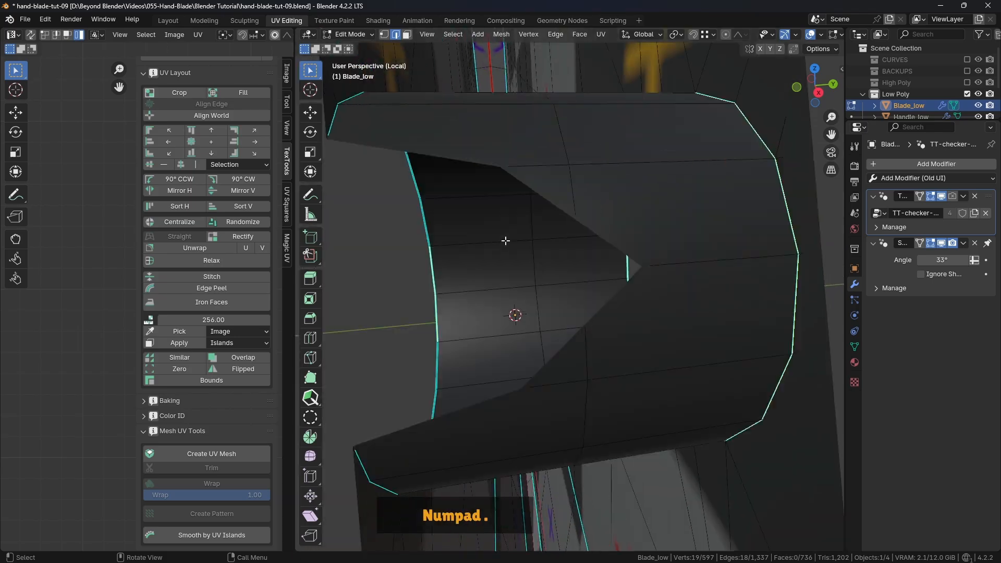
{"action": "scroll", "coordinate": [502, 217], "scroll_direction": "down", "scroll_amount": 3}
{"action": "middle_click_drag", "start_coordinate": [524, 268], "coordinate": [551, 213]}
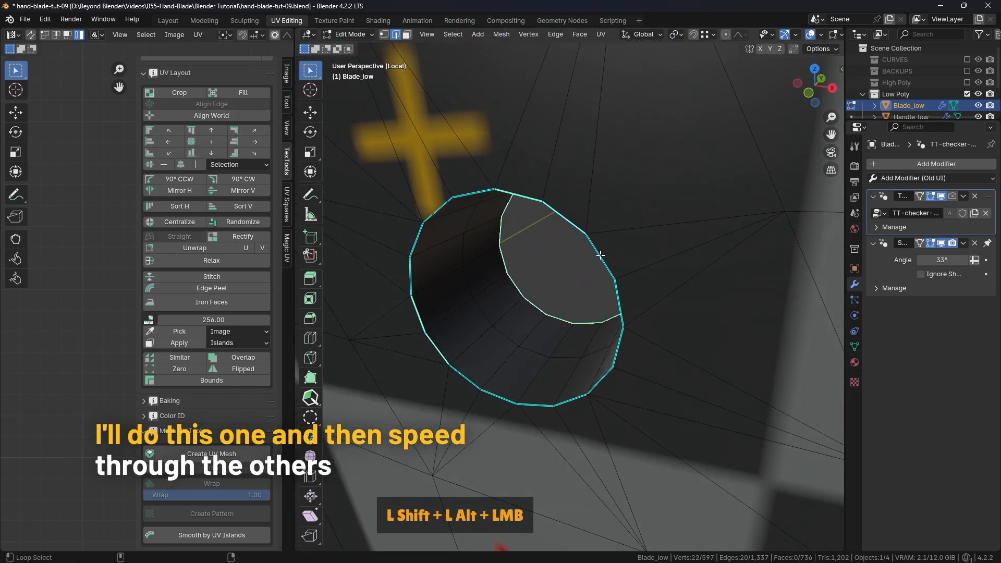
{"action": "left_click", "coordinate": [588, 396], "text": "alt+shift"}
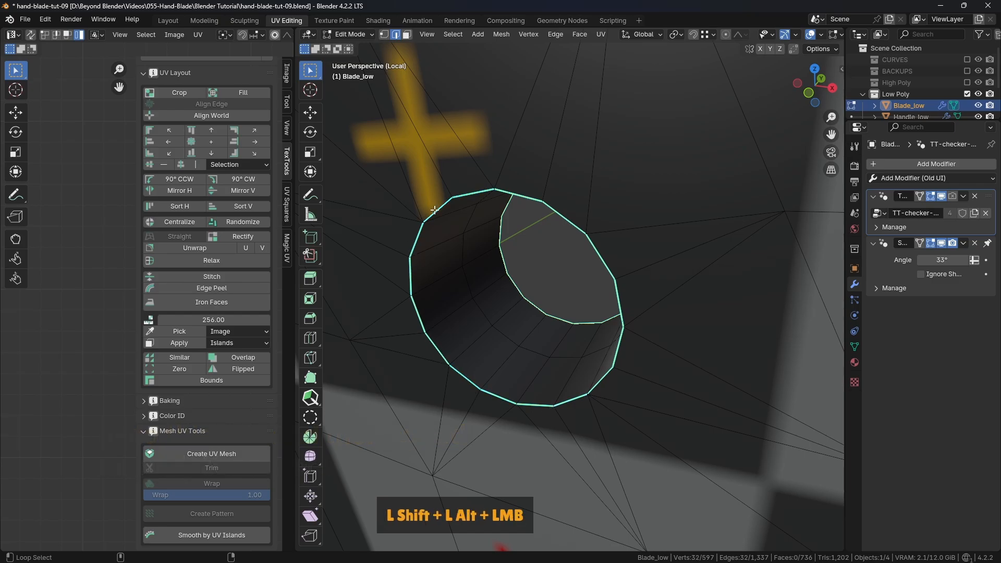
{"action": "scroll", "coordinate": [540, 360], "scroll_direction": "down", "scroll_amount": 3}
{"action": "middle_click_drag", "start_coordinate": [541, 359], "coordinate": [610, 311]}
{"action": "right_click", "coordinate": [610, 311]}
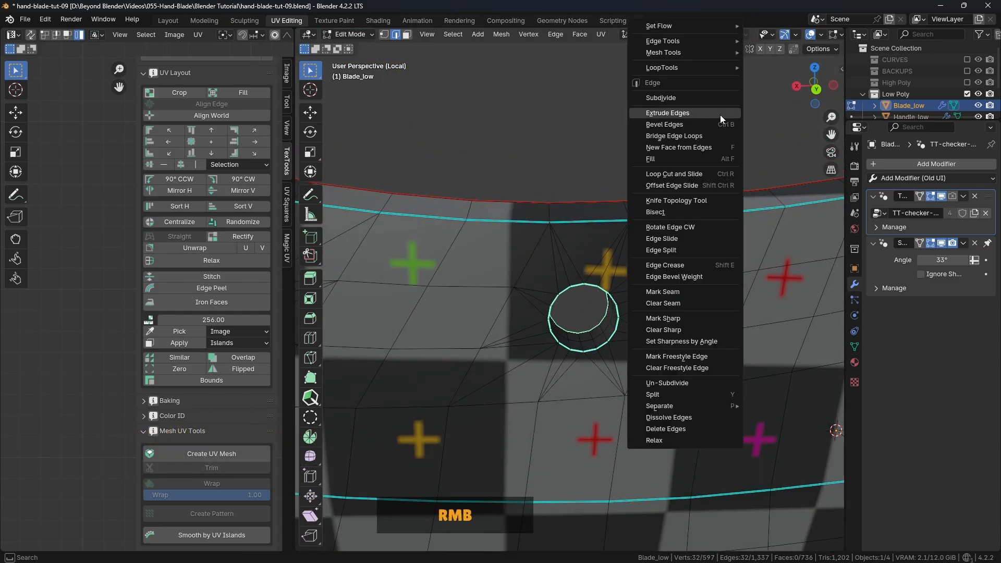
{"action": "left_click", "coordinate": [677, 293]}
{"action": "left_click", "coordinate": [627, 150]}
Mark seams around the front and back rims of the middle hole in the row.
{"action": "middle_click_drag", "start_coordinate": [417, 219], "coordinate": [588, 277], "text": "shift"}
{"action": "scroll", "coordinate": [588, 277], "scroll_direction": "up", "scroll_amount": 4}
{"action": "left_click", "coordinate": [588, 276], "text": "alt"}
{"action": "left_click", "coordinate": [600, 293], "text": "alt+shift"}
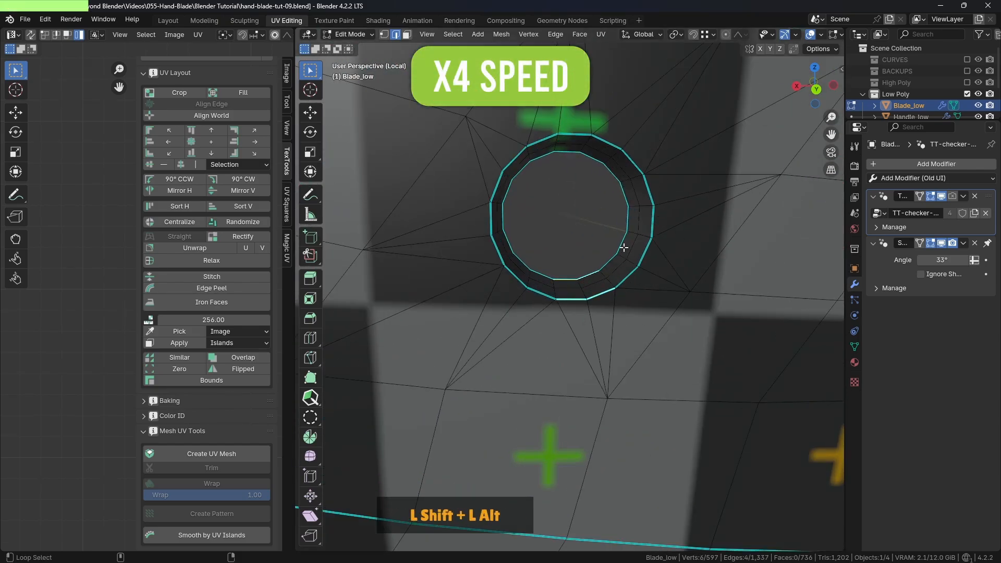
{"action": "left_click", "coordinate": [501, 223], "text": "alt+shift"}
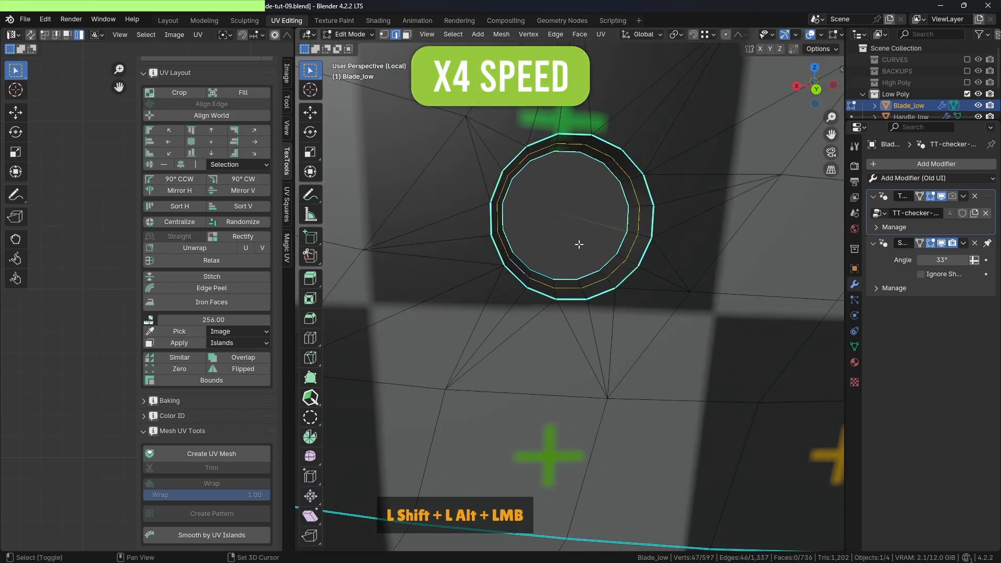
{"action": "scroll", "coordinate": [563, 259], "scroll_direction": "up", "scroll_amount": 3}
{"action": "left_click", "coordinate": [563, 250], "text": "alt+shift"}
{"action": "middle_click_drag", "start_coordinate": [563, 259], "coordinate": [604, 240]}
{"action": "scroll", "coordinate": [563, 250], "scroll_direction": "down", "scroll_amount": 5}
{"action": "right_click", "coordinate": [603, 241]}
{"action": "left_click", "coordinate": [603, 240]}
{"action": "scroll", "coordinate": [597, 290], "scroll_direction": "down", "scroll_amount": 3}
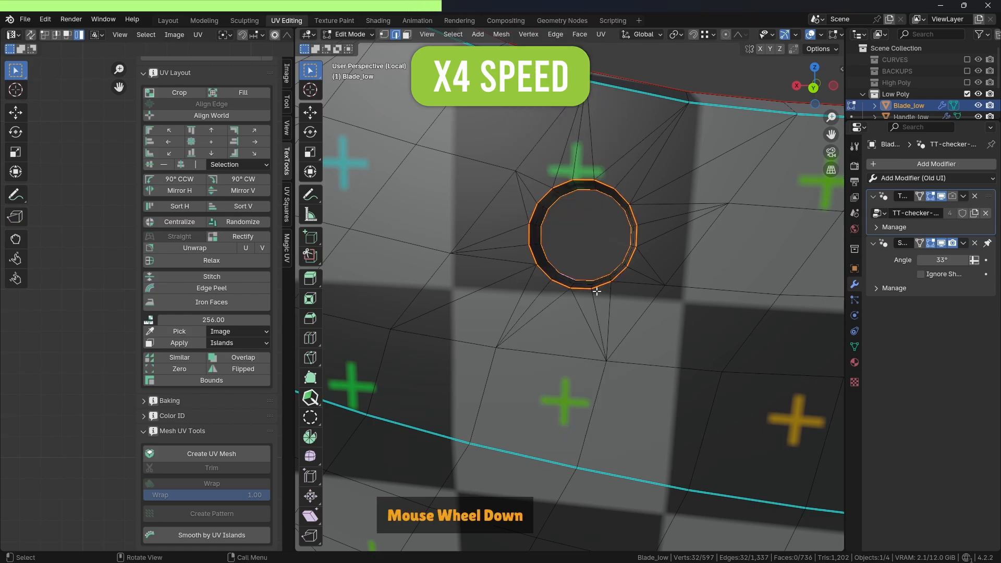
Mark seams around both rims of the outermost hole near the blade's corner.
{"action": "key", "text": "alt+a"}
{"action": "scroll", "coordinate": [525, 249], "scroll_direction": "up", "scroll_amount": 4}
{"action": "middle_click_drag", "start_coordinate": [597, 290], "coordinate": [579, 234]}
{"action": "left_click", "coordinate": [579, 233], "text": "alt+shift"}
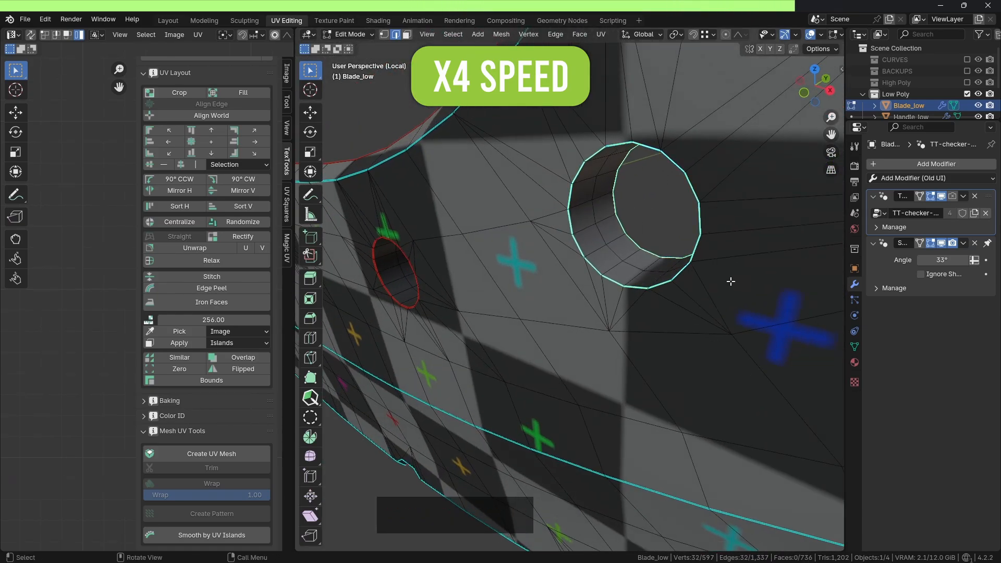
{"action": "middle_click_drag", "start_coordinate": [730, 282], "coordinate": [665, 230]}
{"action": "right_click", "coordinate": [666, 230]}
{"action": "left_click", "coordinate": [666, 292]}
{"action": "left_click", "coordinate": [762, 96]}
Mark a seam across the inner wall of the middle hole, joining its front and back rims.
{"action": "scroll", "coordinate": [751, 157], "scroll_direction": "down", "scroll_amount": 4}
{"action": "middle_click_drag", "start_coordinate": [751, 157], "coordinate": [660, 257], "text": "shift"}
{"action": "scroll", "coordinate": [693, 248], "scroll_direction": "up", "scroll_amount": 5}
{"action": "middle_click_drag", "start_coordinate": [667, 312], "coordinate": [554, 217]}
{"action": "scroll", "coordinate": [586, 239], "scroll_direction": "up", "scroll_amount": 2}
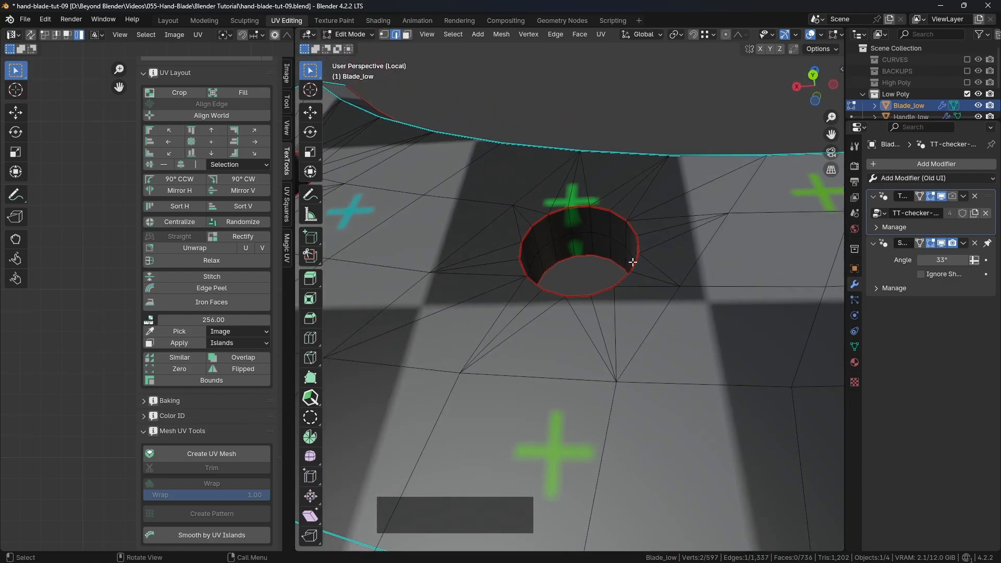
{"action": "scroll", "coordinate": [632, 262], "scroll_direction": "up", "scroll_amount": 2}
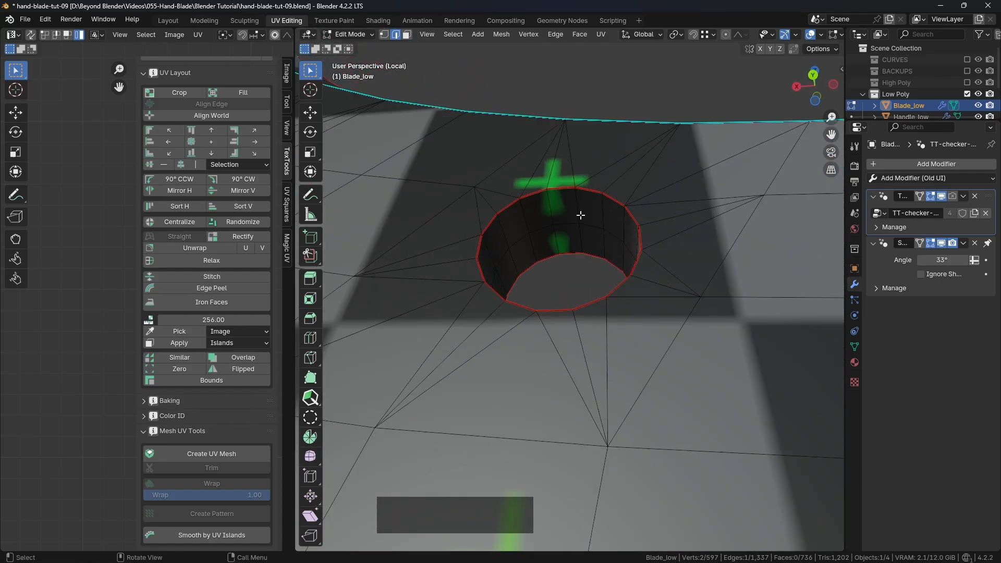
{"action": "right_click", "coordinate": [674, 95]}
{"action": "left_click", "coordinate": [629, 293]}
{"action": "scroll", "coordinate": [480, 265], "scroll_direction": "down", "scroll_amount": 3}
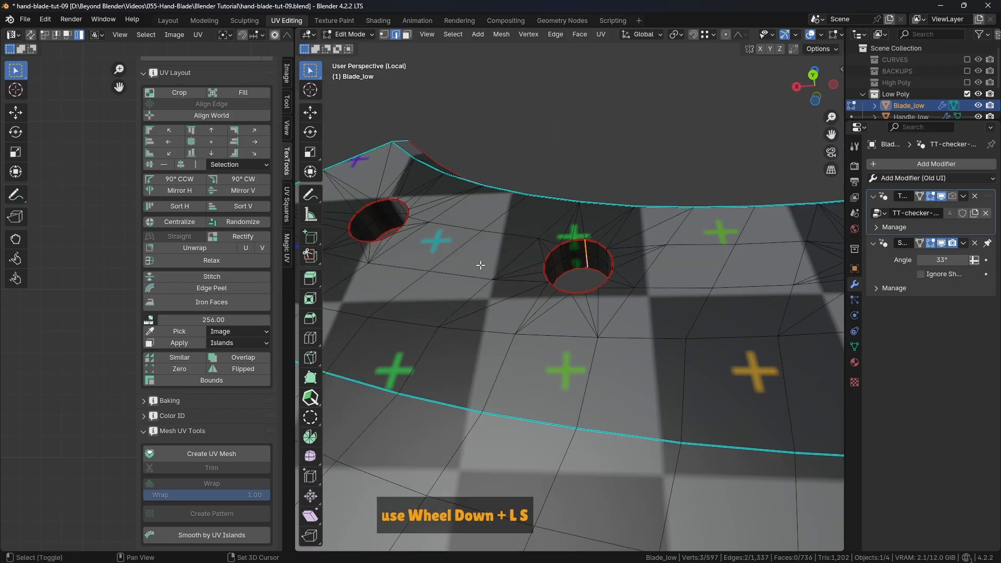
Mark a rim-to-rim seam on the inner wall of the outermost hole near the blade's corner.
{"action": "middle_click_drag", "start_coordinate": [480, 265], "coordinate": [566, 221]}
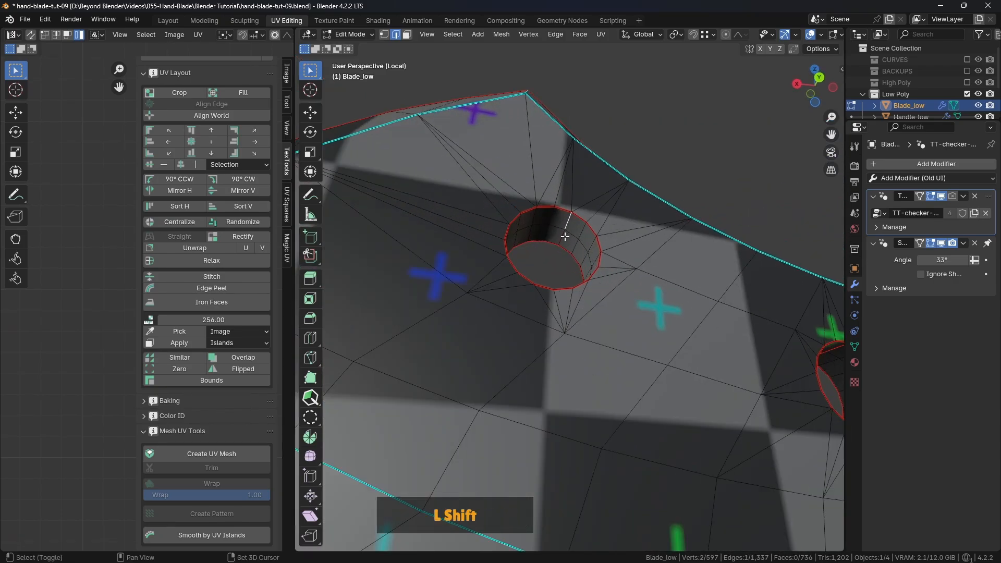
{"action": "left_click", "coordinate": [565, 236], "text": "shift"}
{"action": "right_click", "coordinate": [698, 200]}
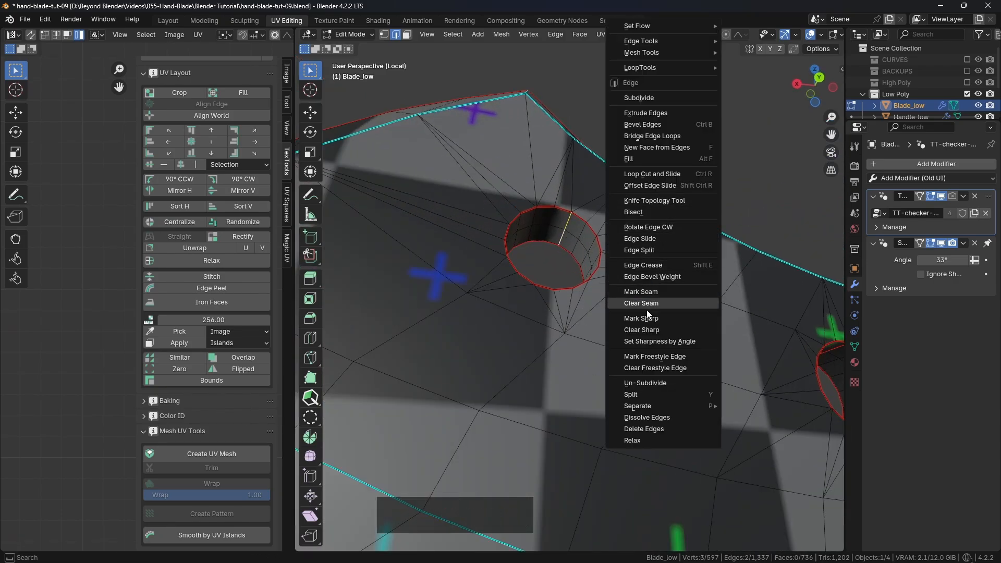
{"action": "left_click", "coordinate": [633, 293]}
Mark a rim-to-rim seam inside the remaining hole nearest the blade's middle, then deselect the edges.
{"action": "middle_click_drag", "start_coordinate": [751, 156], "coordinate": [567, 225], "text": "shift"}
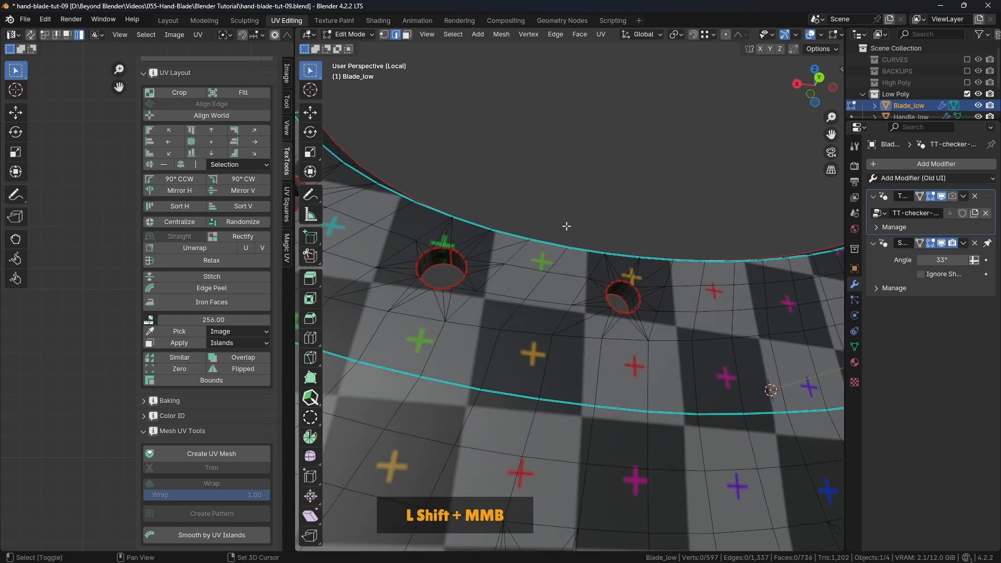
{"action": "scroll", "coordinate": [620, 283], "scroll_direction": "up", "scroll_amount": 4}
{"action": "left_click", "coordinate": [615, 279], "text": "shift"}
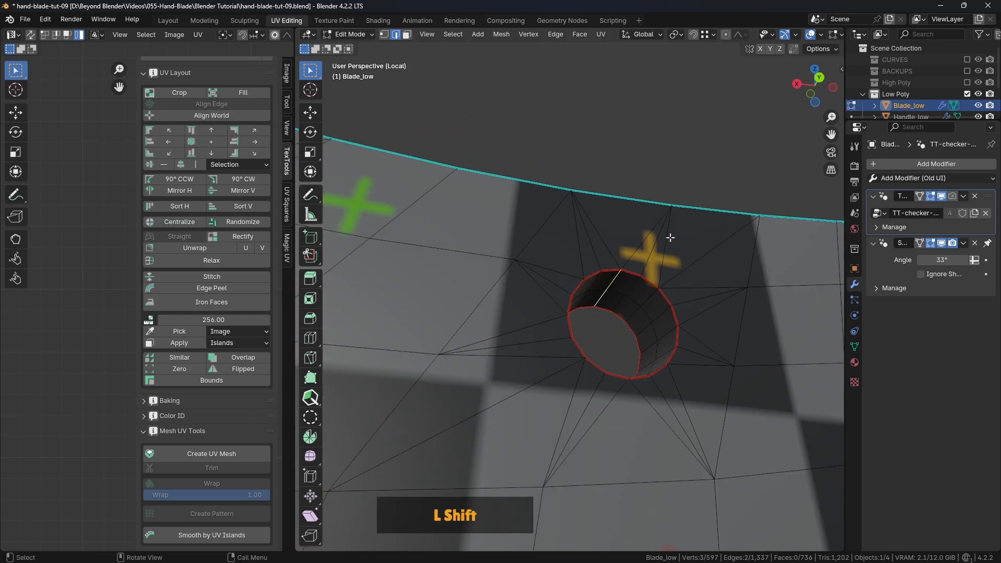
{"action": "right_click", "coordinate": [673, 165]}
{"action": "left_click", "coordinate": [636, 293]}
{"action": "left_click", "coordinate": [688, 140]}
{"action": "scroll", "coordinate": [690, 177], "scroll_direction": "down", "scroll_amount": 11}
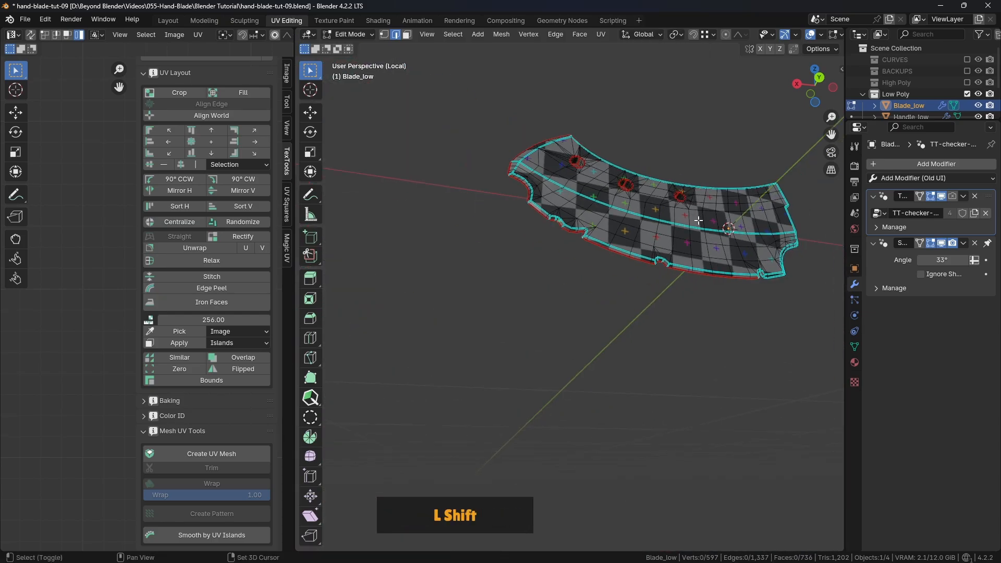
Mark a seam along the edge loop of the curved cutout at the blade's lower end, then deselect it.
{"action": "middle_click_drag", "start_coordinate": [698, 221], "coordinate": [648, 216]}
{"action": "scroll", "coordinate": [648, 216], "scroll_direction": "up", "scroll_amount": 5, "text": "shift"}
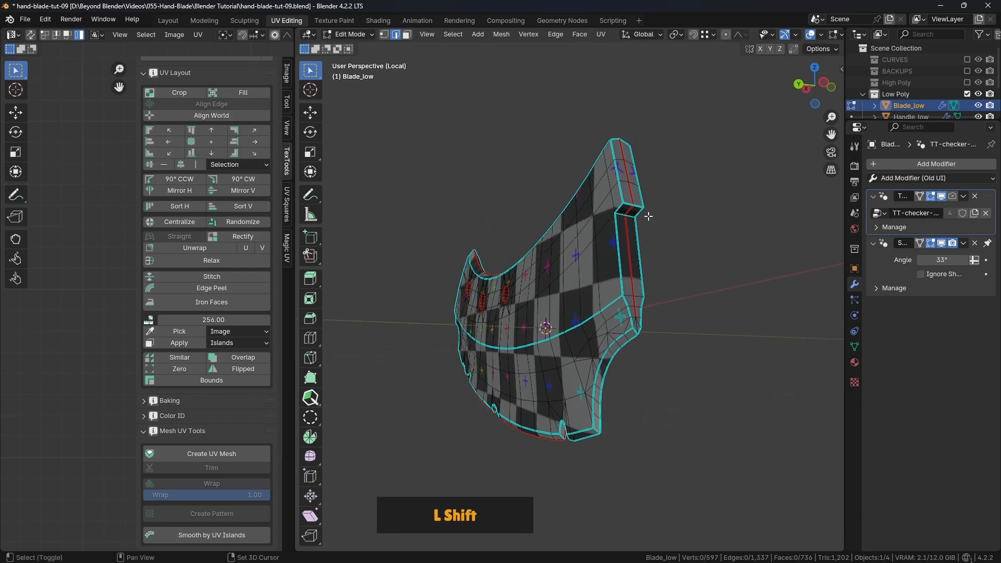
{"action": "middle_click_drag", "start_coordinate": [641, 295], "coordinate": [654, 232]}
{"action": "scroll", "coordinate": [587, 277], "scroll_direction": "up", "scroll_amount": 3}
{"action": "scroll", "coordinate": [657, 230], "scroll_direction": "up", "scroll_amount": 3}
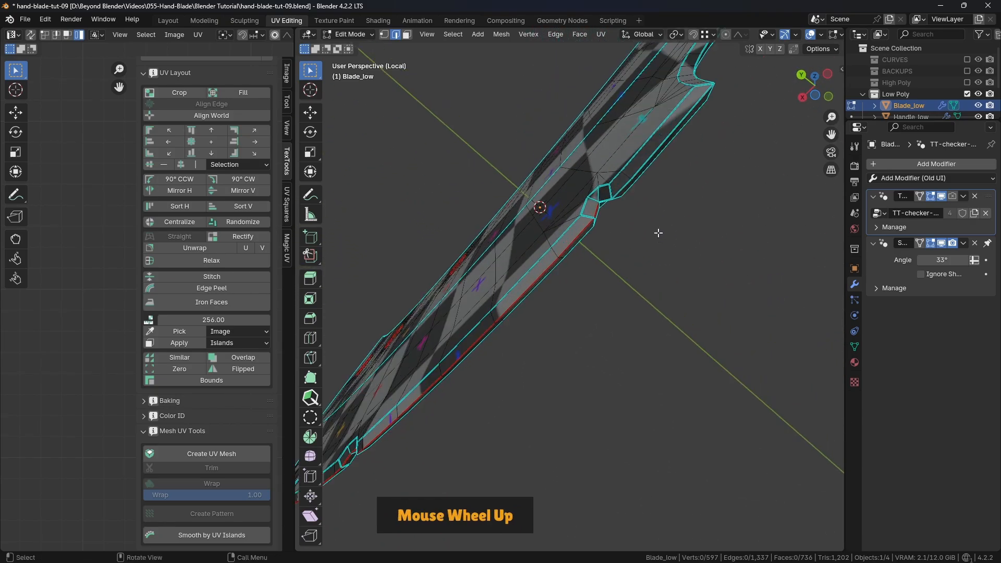
{"action": "left_click", "coordinate": [636, 175], "text": "alt+shift"}
{"action": "middle_click_drag", "start_coordinate": [635, 175], "coordinate": [596, 286]}
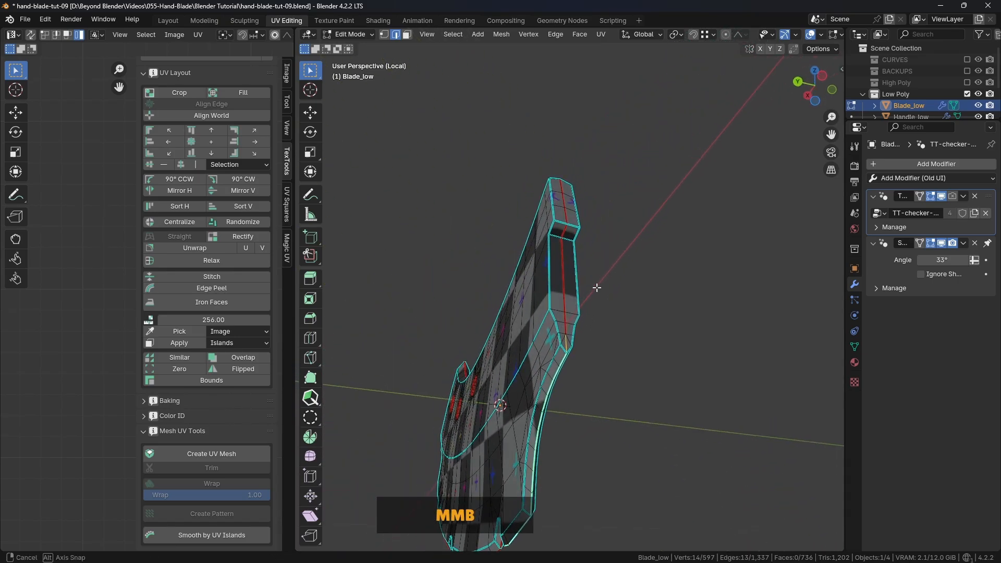
{"action": "right_click", "coordinate": [661, 262]}
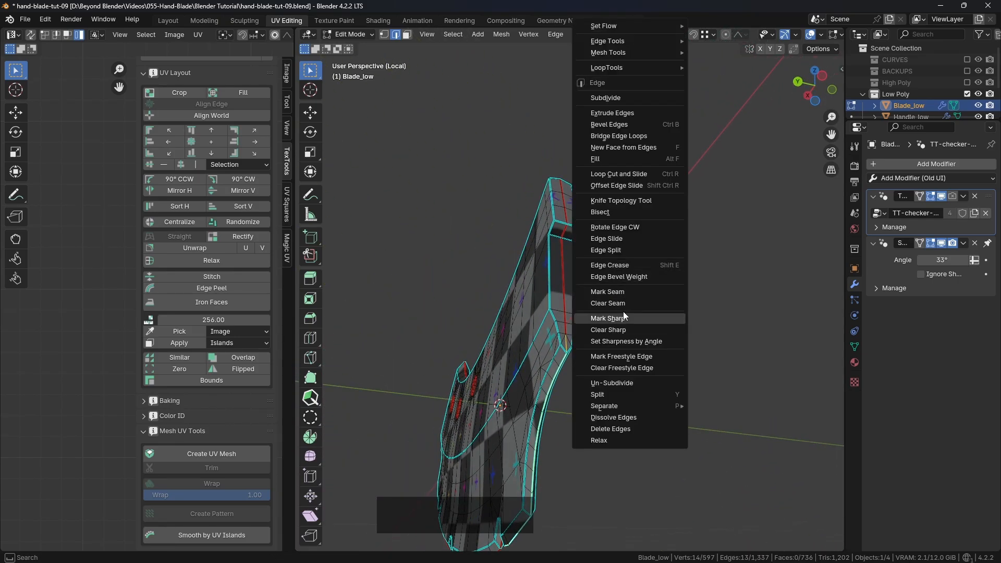
{"action": "left_click", "coordinate": [618, 292]}
{"action": "left_click", "coordinate": [687, 281]}
Clear the seam along the centre line of the blade's stepped end, down to the start of the curved cutout.
{"action": "middle_click_drag", "start_coordinate": [687, 280], "coordinate": [572, 297], "text": "shift"}
{"action": "scroll", "coordinate": [674, 236], "scroll_direction": "up", "scroll_amount": 3}
{"action": "scroll", "coordinate": [636, 264], "scroll_direction": "down", "scroll_amount": 5}
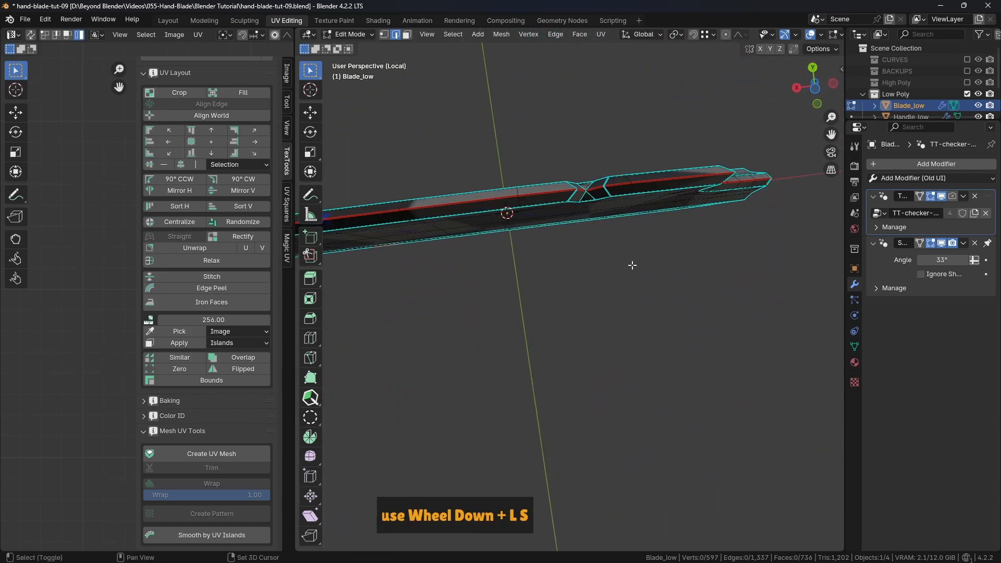
{"action": "middle_click_drag", "start_coordinate": [637, 264], "coordinate": [586, 227]}
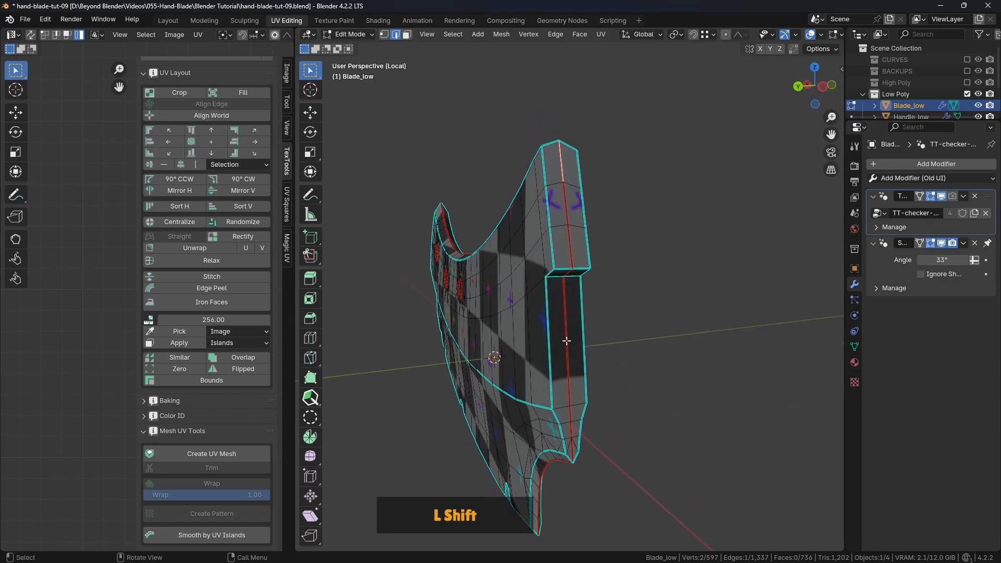
{"action": "left_click", "coordinate": [571, 450], "text": "ctrl"}
{"action": "middle_click_drag", "start_coordinate": [571, 450], "coordinate": [613, 212]}
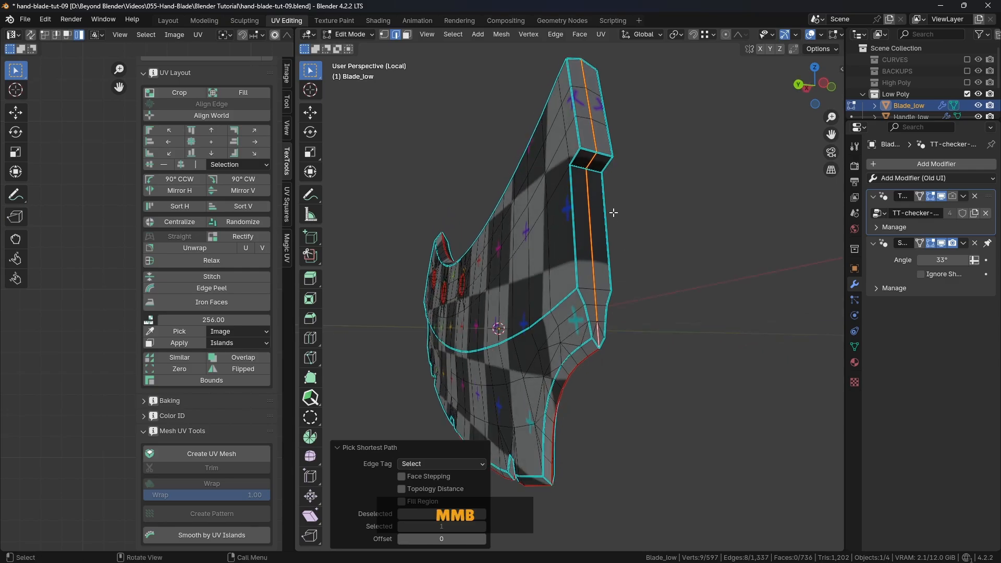
{"action": "right_click", "coordinate": [607, 255]}
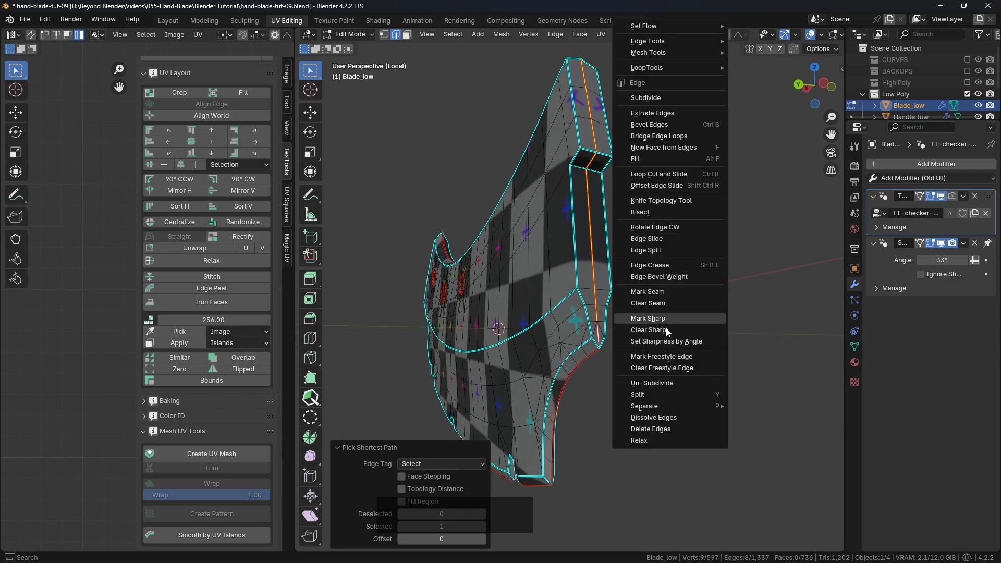
{"action": "left_click", "coordinate": [655, 307]}
{"action": "left_click", "coordinate": [677, 187]}
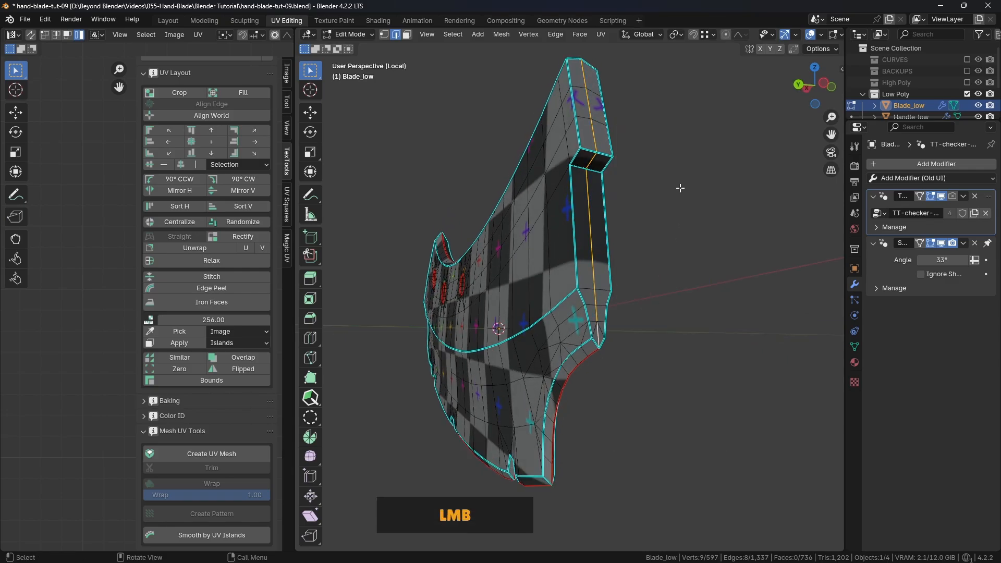
Mark seams on the edges outlining the blade's stepped end, around the upper face and down both sides to the pointed lower tip.
{"action": "middle_click_drag", "start_coordinate": [678, 188], "coordinate": [673, 161], "text": "shift"}
{"action": "middle_click_drag", "start_coordinate": [567, 128], "coordinate": [598, 211]}
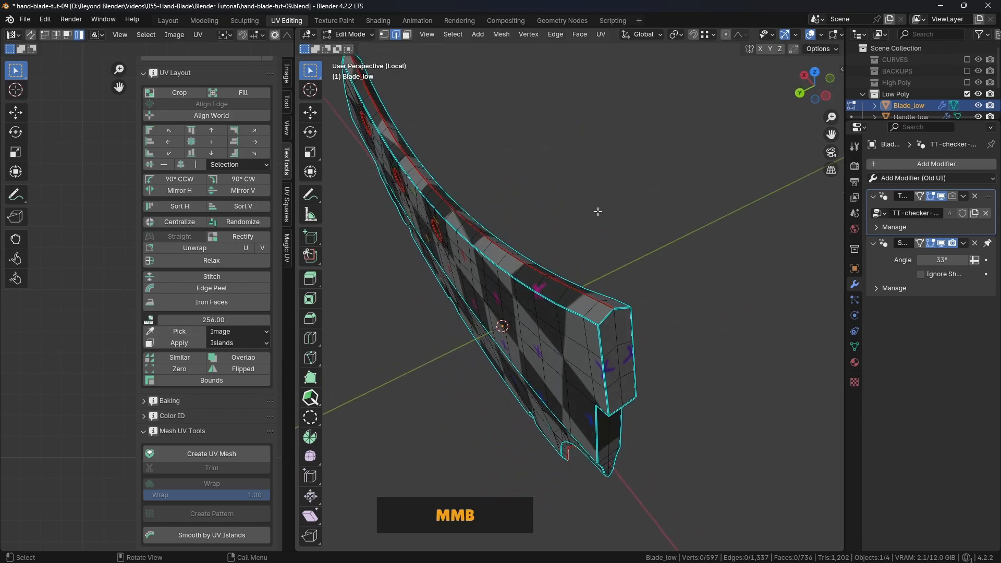
{"action": "left_click", "coordinate": [605, 371], "text": "shift"}
{"action": "left_click", "coordinate": [608, 401], "text": "alt+shift"}
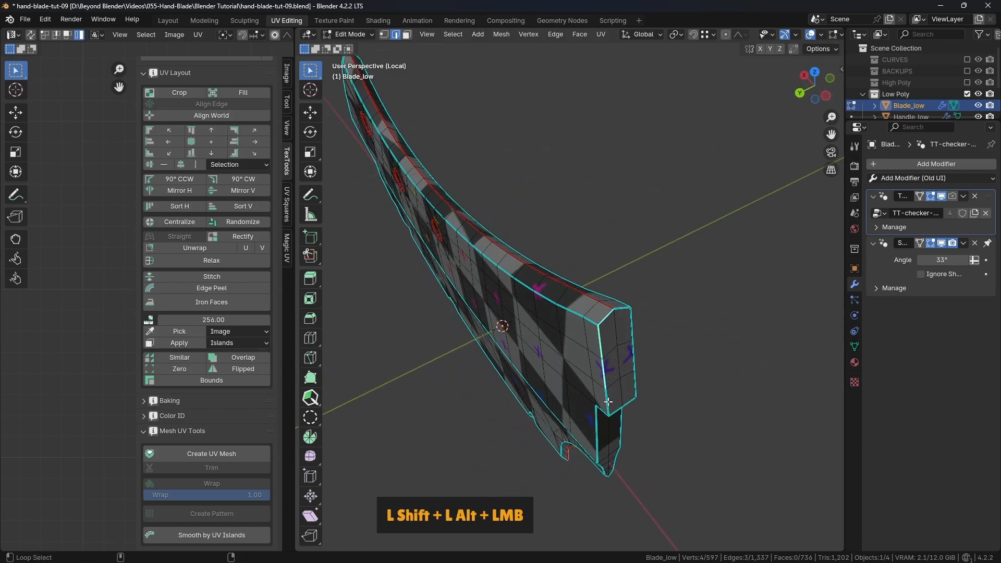
{"action": "left_click", "coordinate": [633, 378], "text": "alt+shift"}
{"action": "left_click", "coordinate": [628, 309], "text": "alt+shift"}
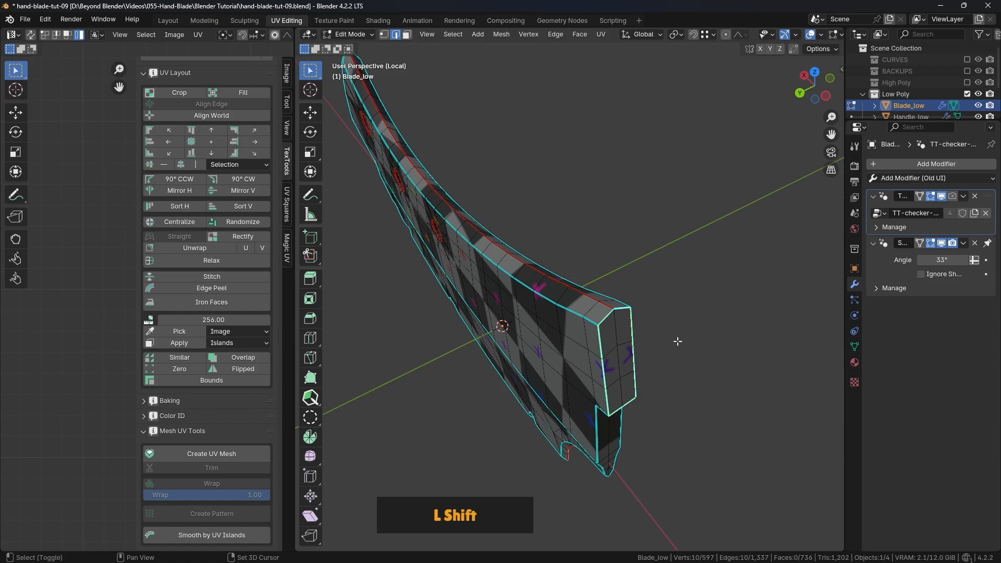
{"action": "middle_click_drag", "start_coordinate": [677, 342], "coordinate": [624, 205]}
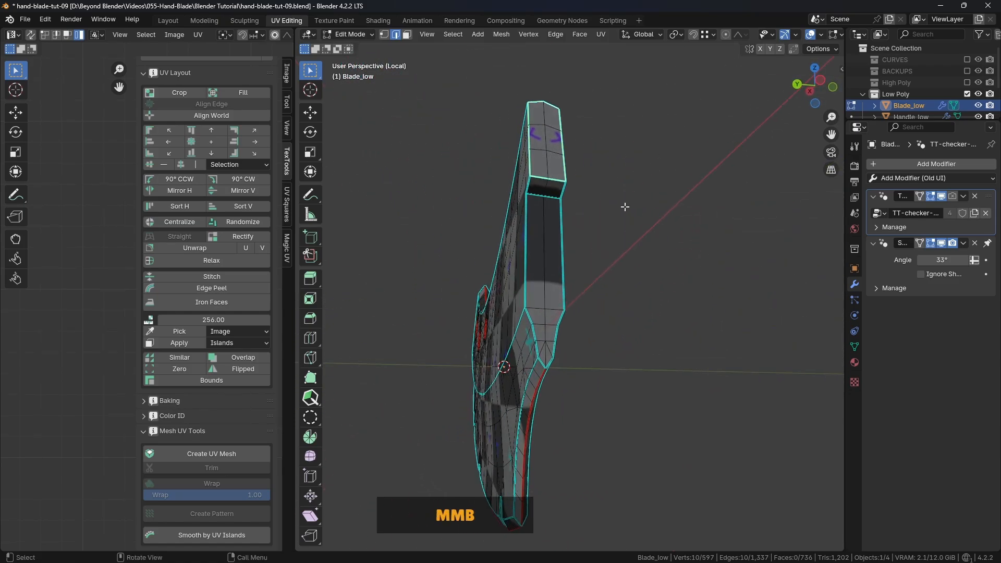
{"action": "scroll", "coordinate": [574, 188], "scroll_direction": "up", "scroll_amount": 2}
{"action": "left_click", "coordinate": [497, 170], "text": "shift"}
{"action": "left_click", "coordinate": [540, 233], "text": "shift"}
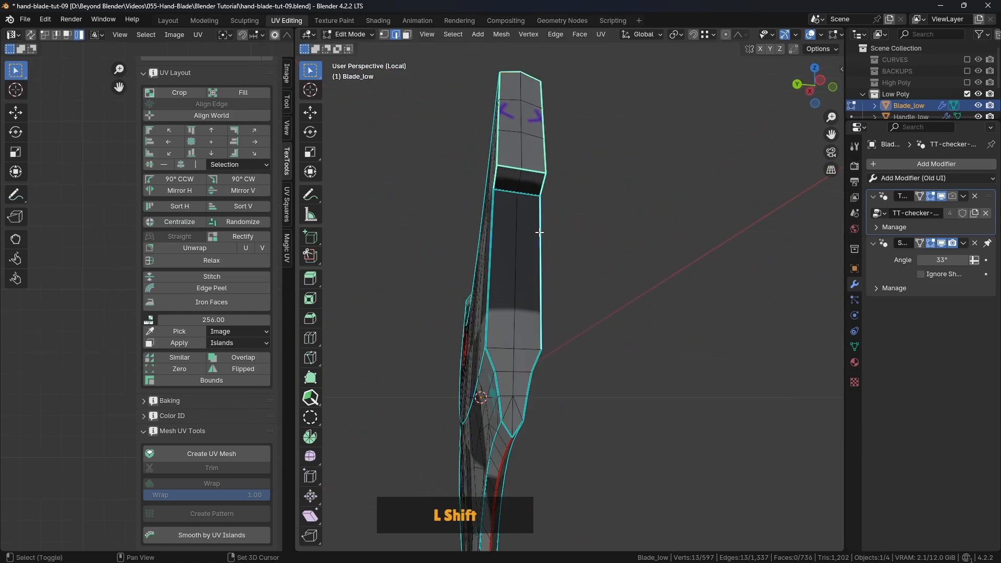
{"action": "middle_click_drag", "start_coordinate": [534, 228], "coordinate": [545, 283]}
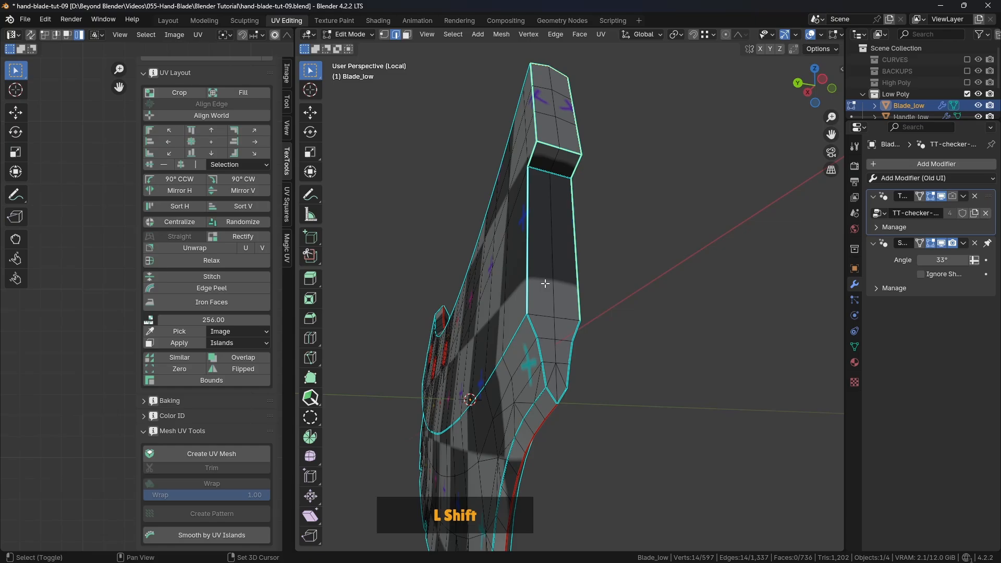
{"action": "left_click", "coordinate": [535, 325], "text": "shift"}
{"action": "left_click", "coordinate": [567, 368], "text": "shift"}
{"action": "left_click", "coordinate": [574, 331], "text": "shift"}
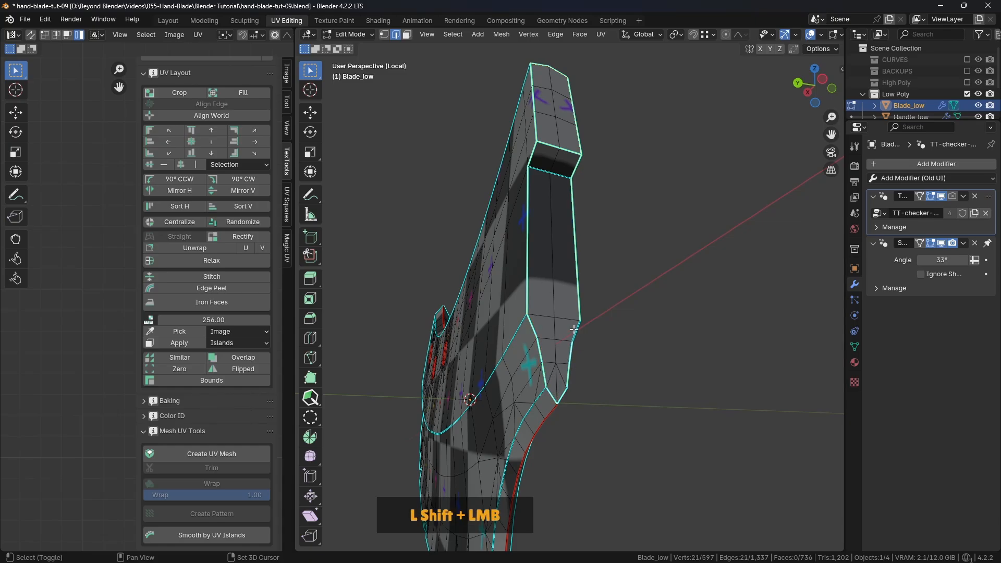
{"action": "right_click", "coordinate": [694, 242]}
{"action": "left_click", "coordinate": [660, 291]}
{"action": "left_click", "coordinate": [681, 311]}
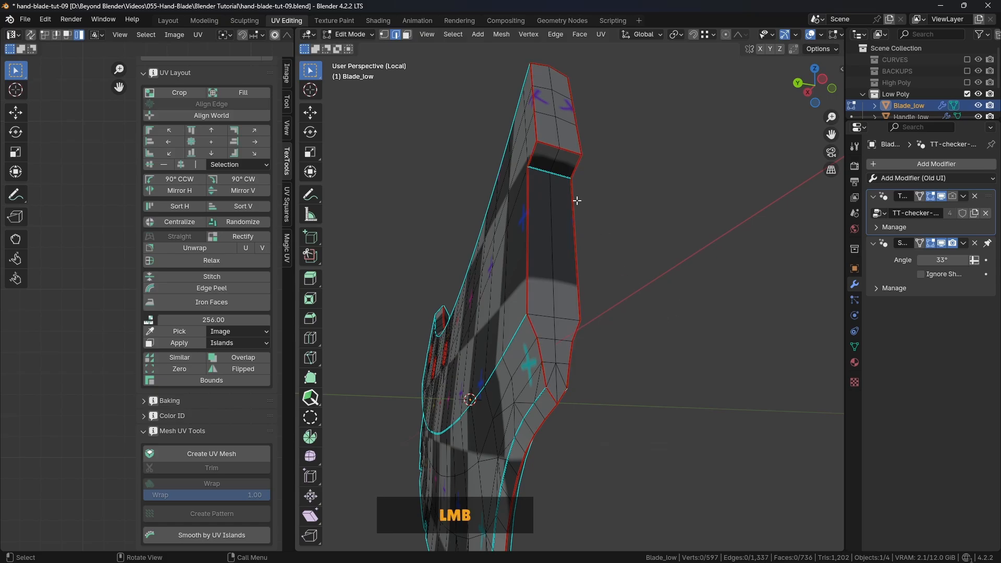
{"action": "middle_click_drag", "start_coordinate": [576, 200], "coordinate": [593, 228]}
{"action": "middle_click_drag", "start_coordinate": [610, 232], "coordinate": [637, 234]}
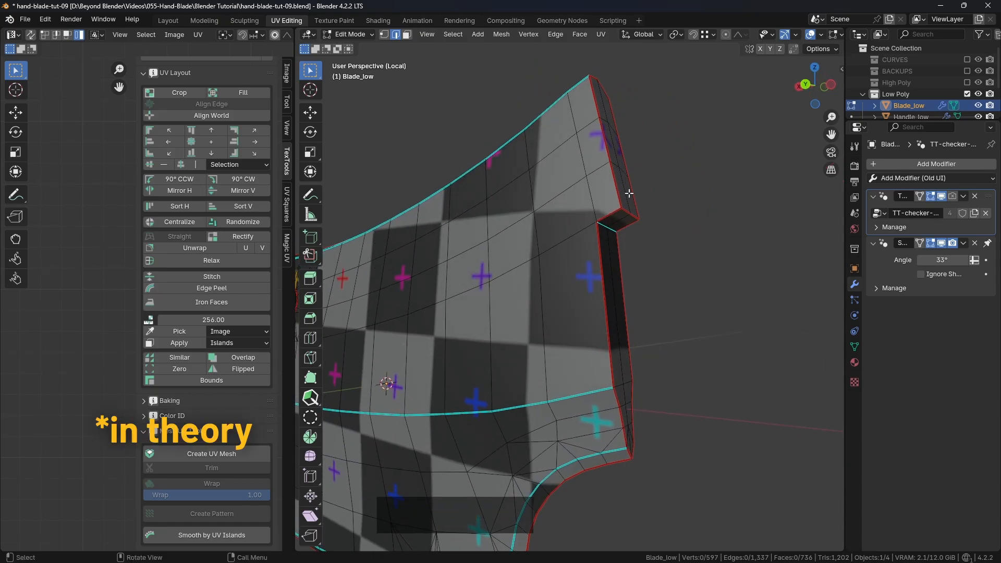
{"action": "mouse_move", "coordinate": [678, 261]}
{"action": "middle_mouse_down"}
{"action": "mouse_move", "coordinate": [649, 230]}
{"action": "mouse_move", "coordinate": [669, 243]}
{"action": "middle_mouse_up"}
{"action": "scroll", "coordinate": [558, 202], "scroll_direction": "up", "scroll_amount": 2}
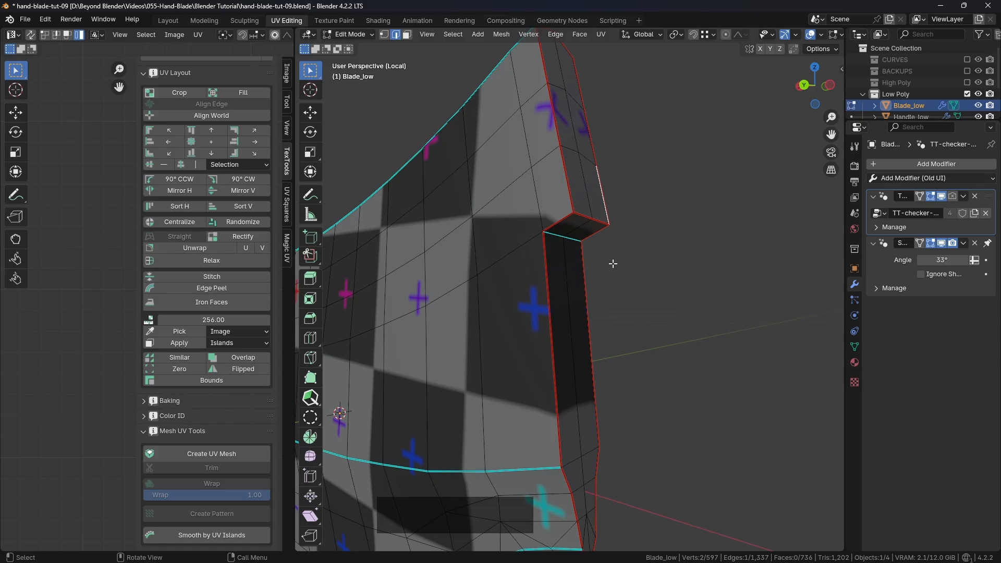
Select all of the blade's faces and widen the UV editor to give the UV layout more room.
{"action": "scroll", "coordinate": [613, 264], "scroll_direction": "down", "scroll_amount": 6}
{"action": "middle_click_drag", "start_coordinate": [641, 292], "coordinate": [704, 328], "text": "shift"}
{"action": "middle_click_drag", "start_coordinate": [603, 297], "coordinate": [591, 281]}
{"action": "scroll", "coordinate": [494, 292], "scroll_direction": "down", "scroll_amount": 2}
{"action": "key", "text": "3"}
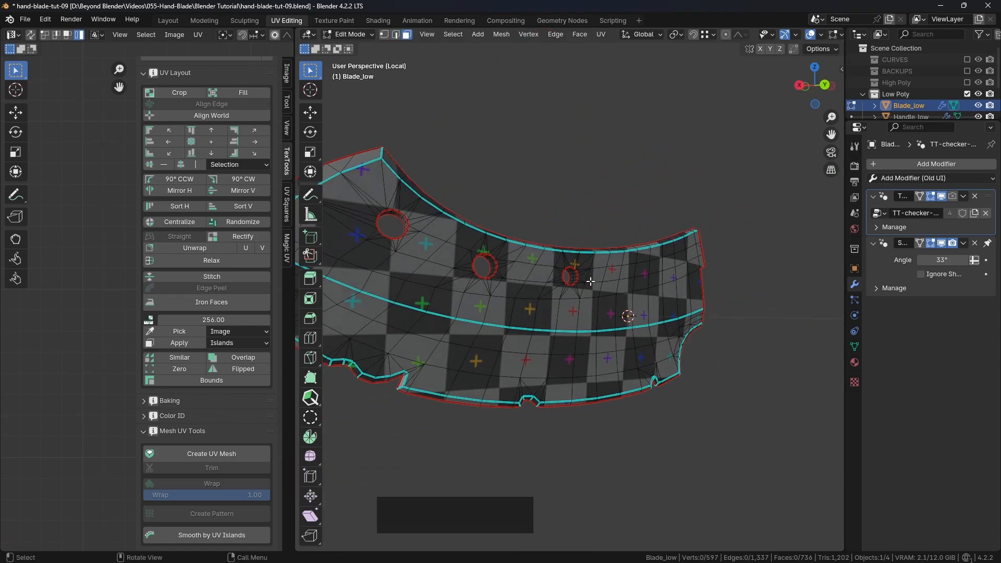
{"action": "key", "text": "a"}
{"action": "scroll", "coordinate": [590, 281], "scroll_direction": "down", "scroll_amount": 2}
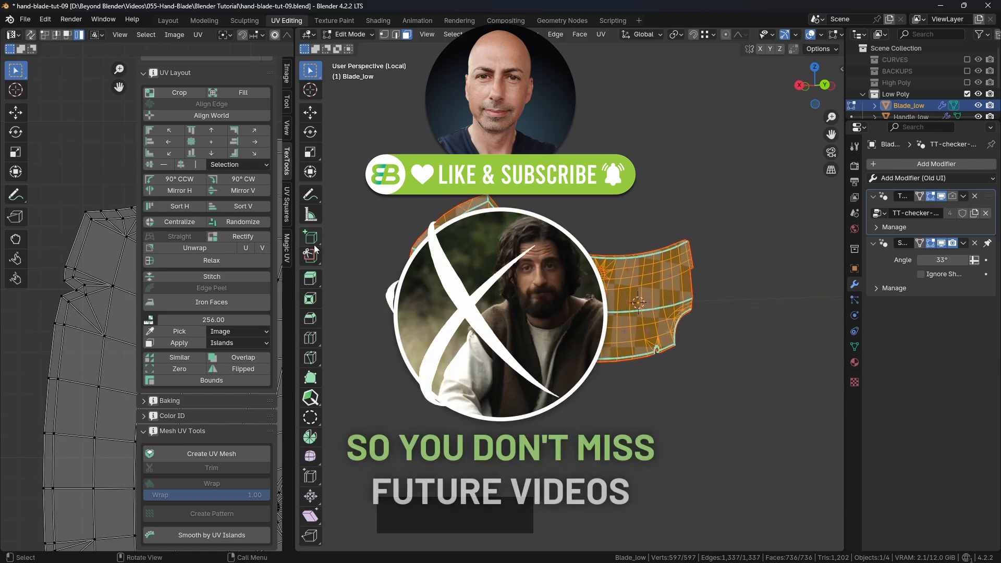
{"action": "left_click_drag", "start_coordinate": [297, 249], "coordinate": [623, 233]}
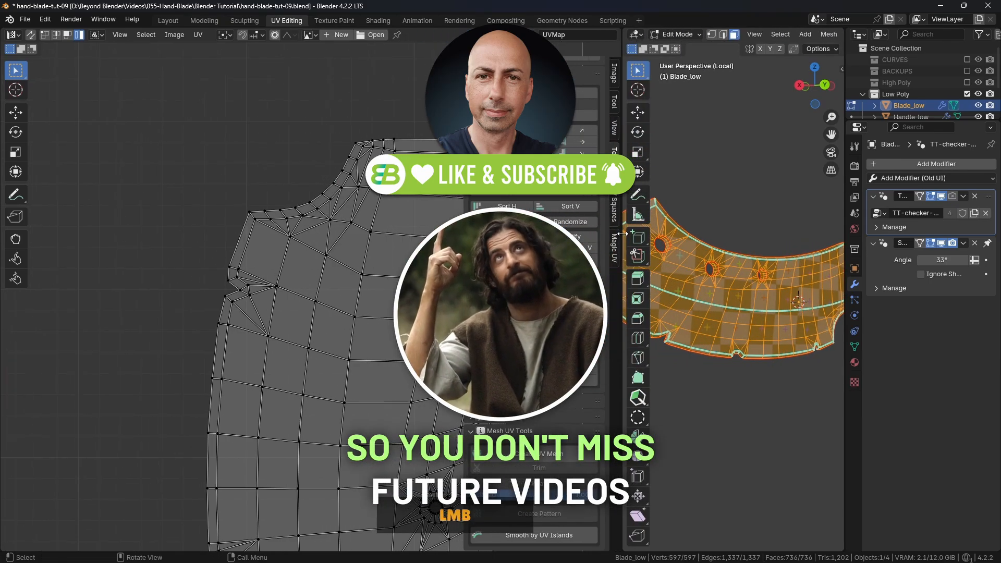
Unwrap all of the blade's faces along the marked seams.
{"action": "scroll", "coordinate": [355, 285], "scroll_direction": "down", "scroll_amount": 4}
{"action": "mouse_move", "coordinate": [355, 286]}
{"action": "middle_mouse_down", "text": "shift"}
{"action": "mouse_move", "coordinate": [323, 272]}
{"action": "mouse_move", "coordinate": [369, 281]}
{"action": "mouse_move", "coordinate": [348, 268]}
{"action": "middle_mouse_up", "text": "shift"}
{"action": "scroll", "coordinate": [321, 273], "scroll_direction": "down", "scroll_amount": 2}
{"action": "scroll", "coordinate": [347, 272], "scroll_direction": "down", "scroll_amount": 2}
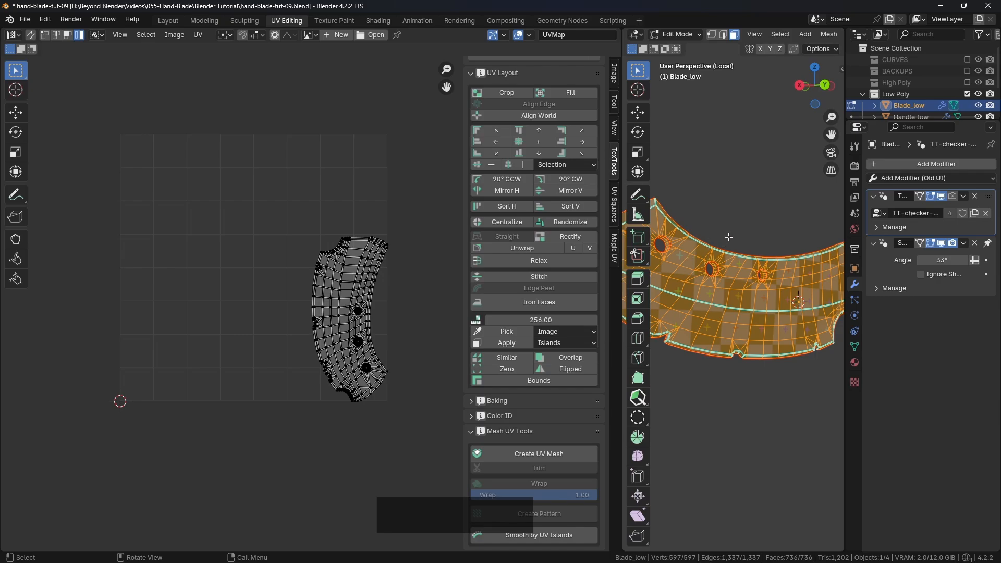
{"action": "key", "text": "u"}
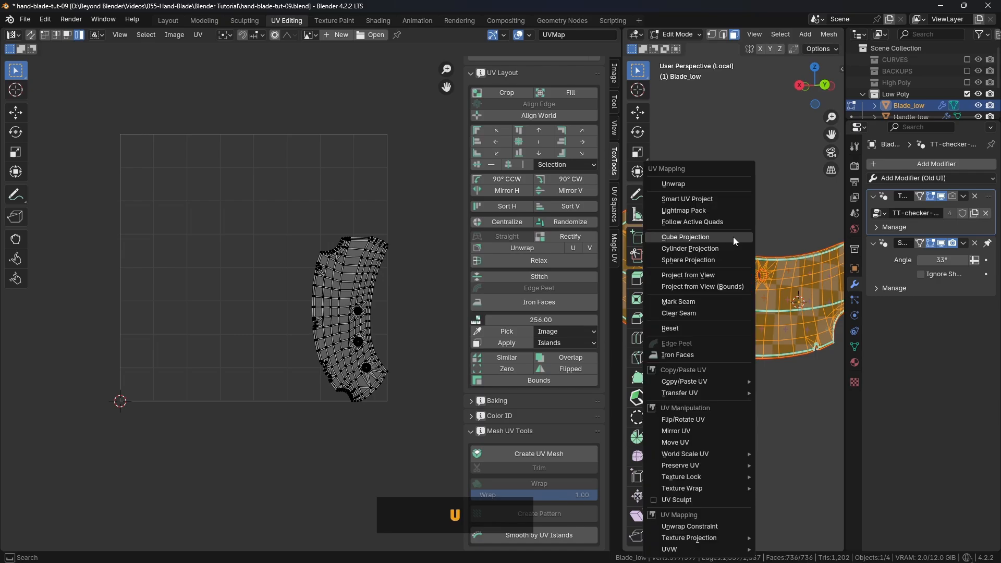
{"action": "left_click", "coordinate": [682, 190]}
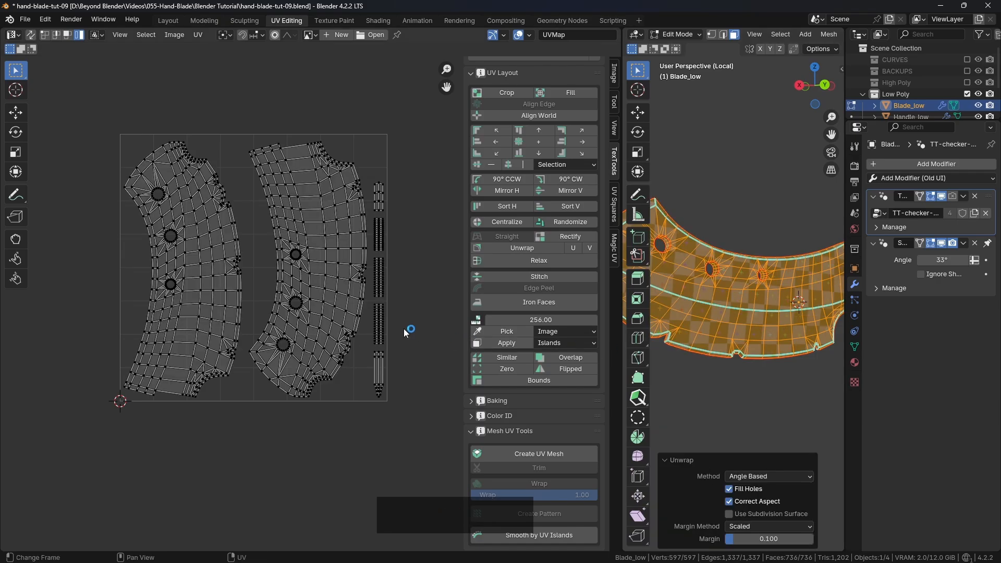
Examine the unwrapped blade islands, including the holes, the side outlines and the narrow strips beside them.
{"action": "scroll", "coordinate": [225, 257], "scroll_direction": "up", "scroll_amount": 4}
{"action": "scroll", "coordinate": [245, 246], "scroll_direction": "down", "scroll_amount": 2}
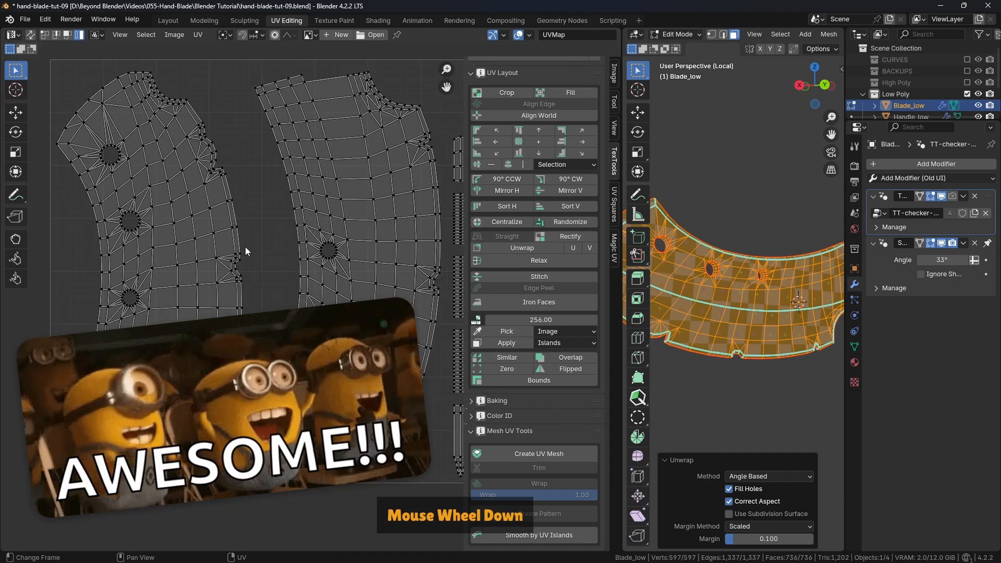
{"action": "scroll", "coordinate": [339, 252], "scroll_direction": "up", "scroll_amount": 5}
{"action": "scroll", "coordinate": [339, 247], "scroll_direction": "down", "scroll_amount": 3}
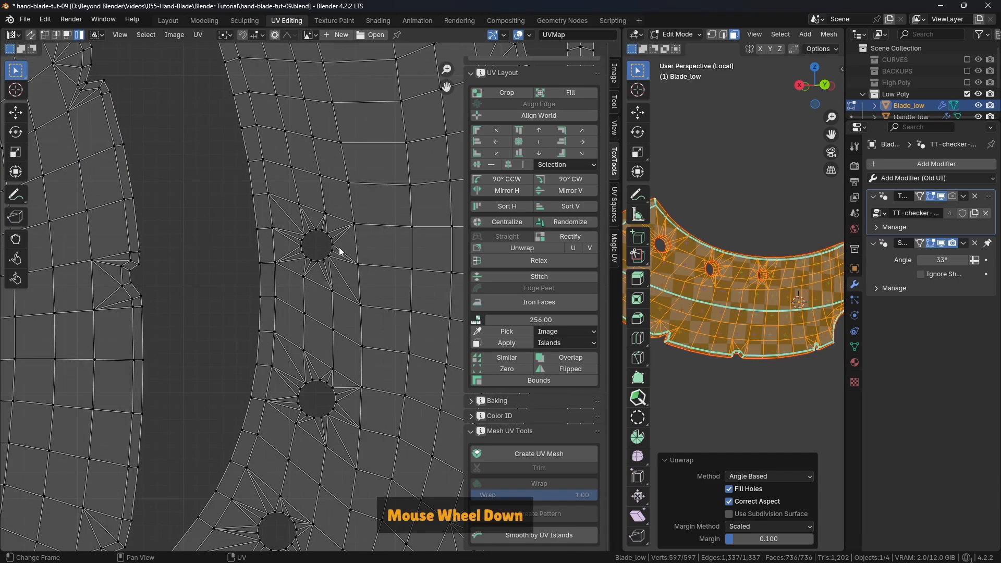
{"action": "middle_click_drag", "start_coordinate": [338, 247], "coordinate": [136, 254], "text": "shift"}
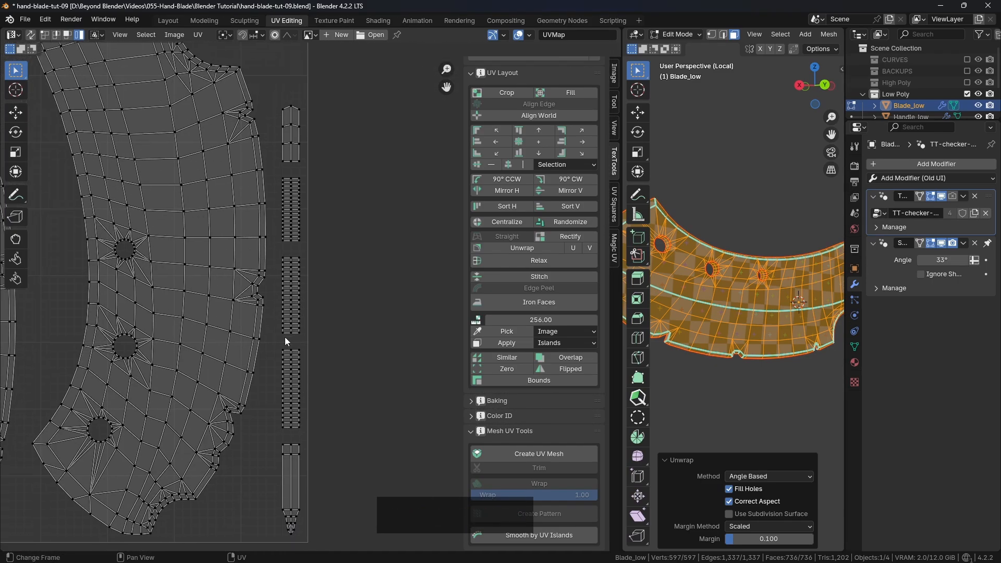
{"action": "middle_click_drag", "start_coordinate": [296, 139], "coordinate": [329, 224], "text": "shift"}
{"action": "scroll", "coordinate": [308, 318], "scroll_direction": "up", "scroll_amount": 4}
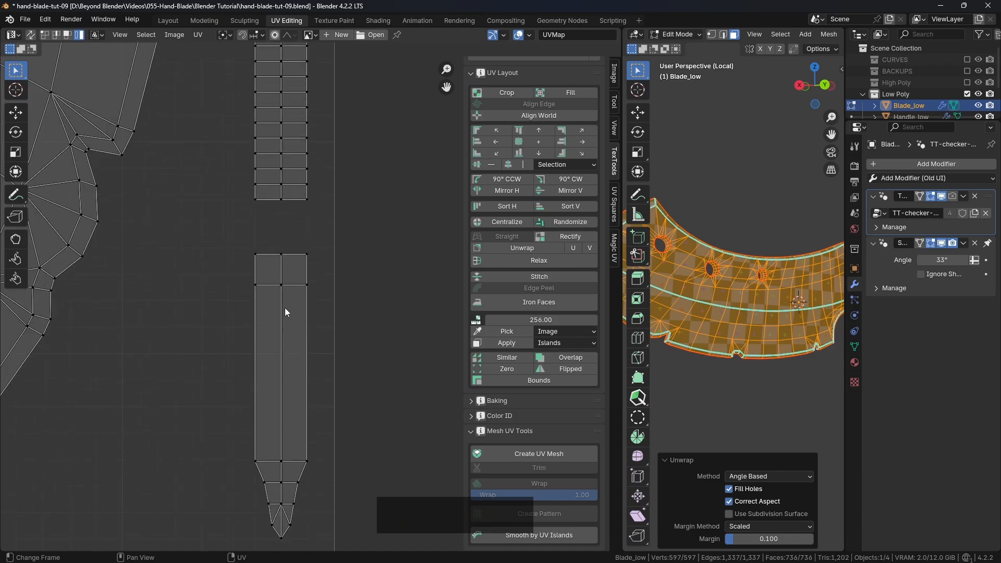
{"action": "scroll", "coordinate": [744, 275], "scroll_direction": "down", "scroll_amount": 2}
Check which UV faces belong to the ledge and the long face below it on the blade's stepped end.
{"action": "mouse_move", "coordinate": [744, 275]}
{"action": "middle_mouse_down"}
{"action": "mouse_move", "coordinate": [753, 269]}
{"action": "mouse_move", "coordinate": [738, 263]}
{"action": "middle_mouse_up"}
{"action": "scroll", "coordinate": [746, 260], "scroll_direction": "up", "scroll_amount": 4}
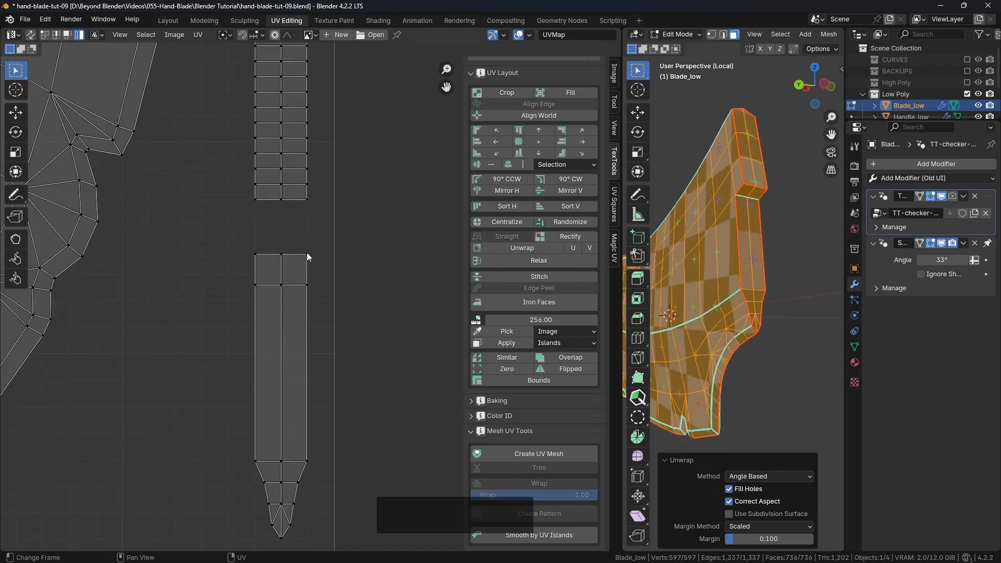
{"action": "left_click", "coordinate": [757, 193]}
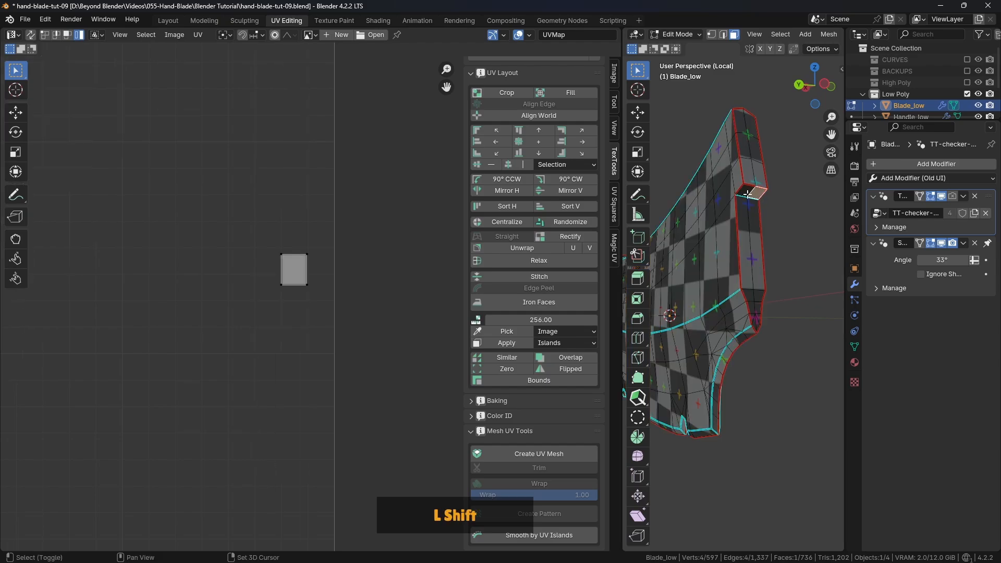
{"action": "left_click", "coordinate": [744, 191], "text": "shift"}
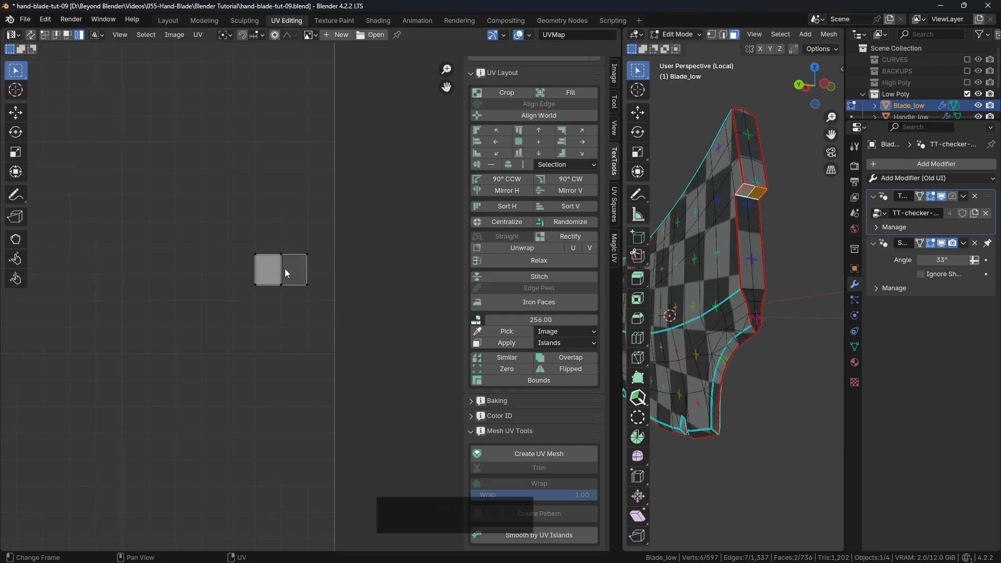
{"action": "left_click", "coordinate": [755, 211], "text": "shift"}
{"action": "key", "text": "a"}
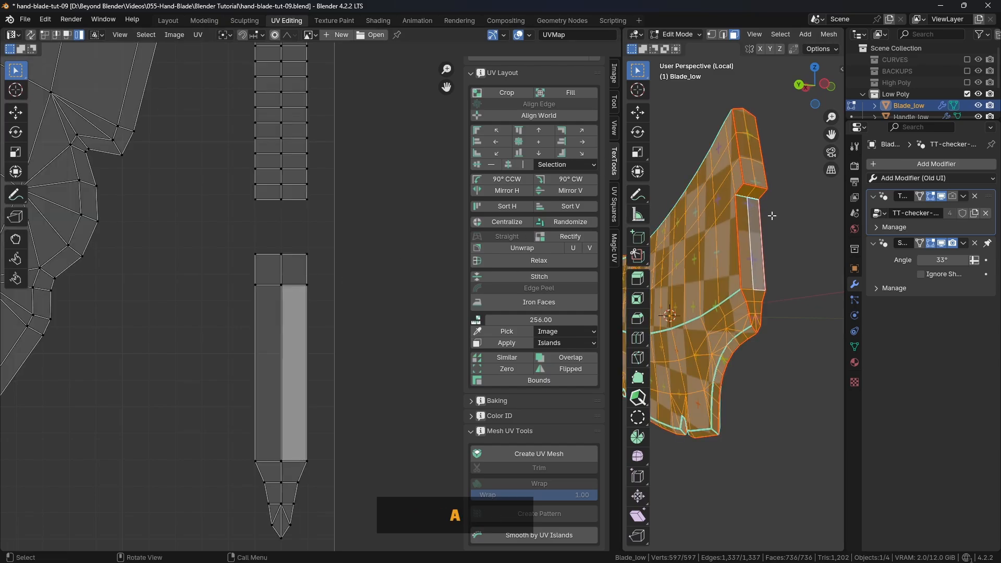
{"action": "left_click", "coordinate": [791, 199]}
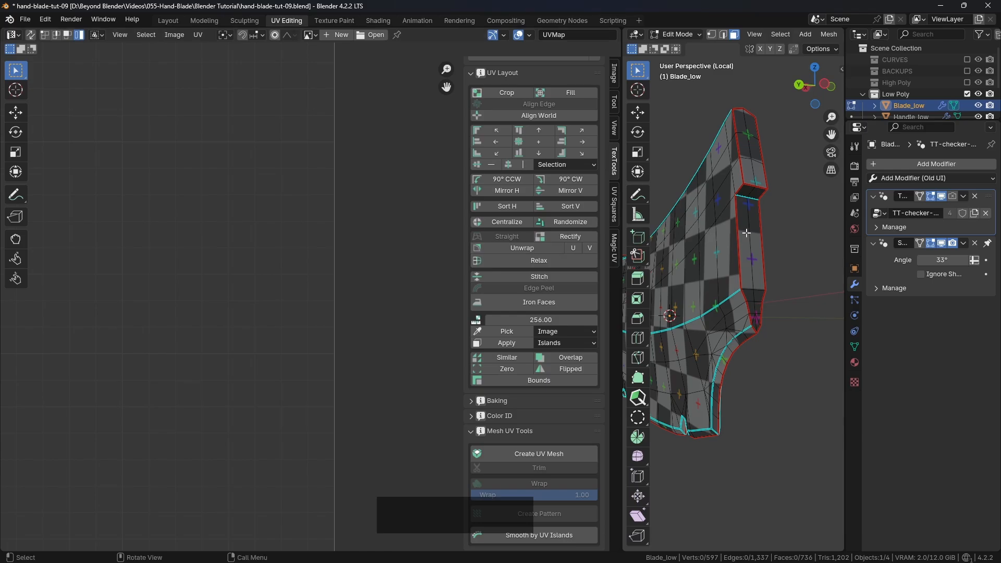
Select all blade faces again and examine the narrow UV strips of the holes and end faces.
{"action": "key", "text": "a"}
{"action": "scroll", "coordinate": [317, 152], "scroll_direction": "up", "scroll_amount": 3}
{"action": "middle_click_drag", "start_coordinate": [317, 151], "coordinate": [315, 305], "text": "shift"}
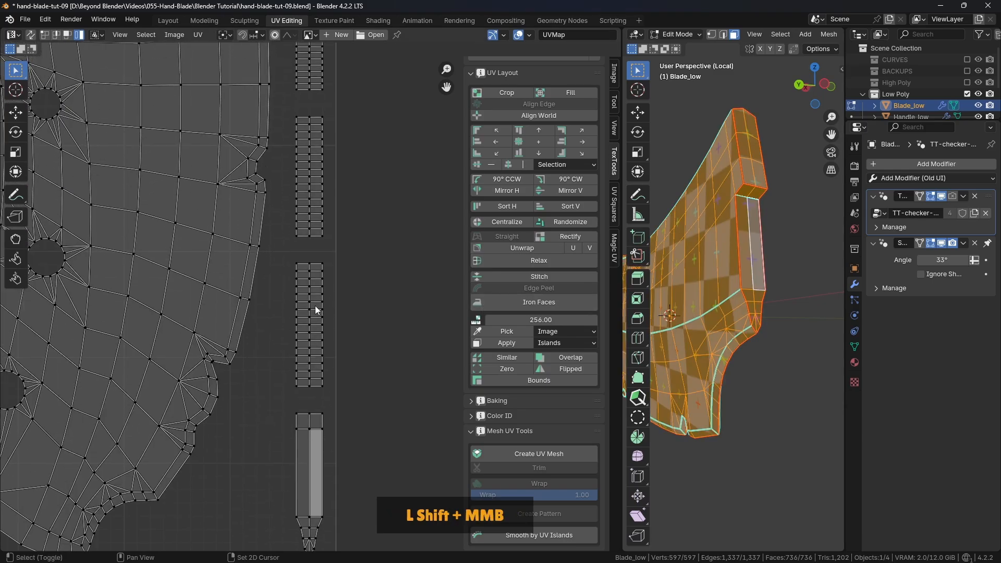
{"action": "middle_click_drag", "start_coordinate": [311, 159], "coordinate": [304, 306], "text": "shift"}
{"action": "middle_click_drag", "start_coordinate": [310, 156], "coordinate": [305, 308], "text": "shift"}
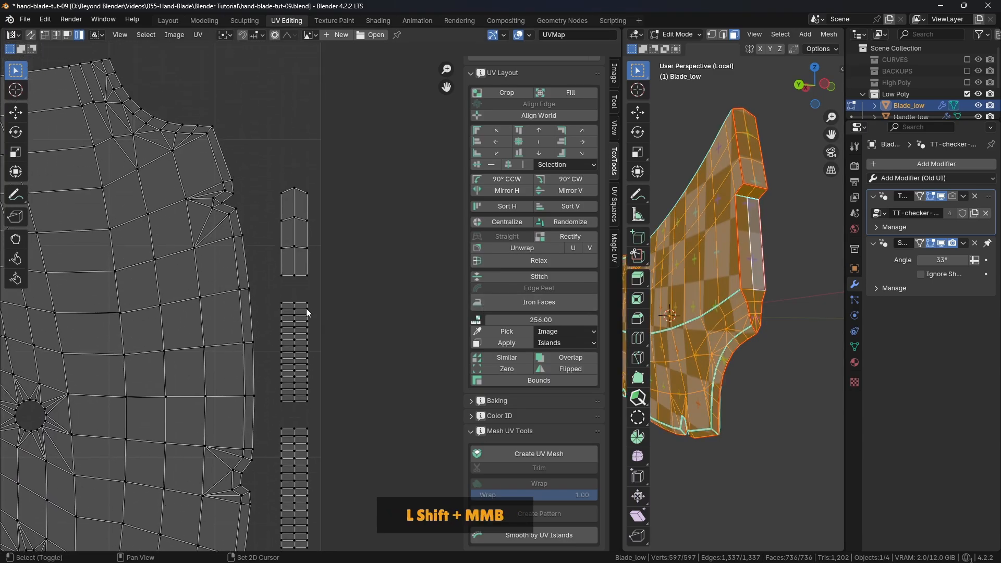
{"action": "scroll", "coordinate": [299, 264], "scroll_direction": "up", "scroll_amount": 3}
{"action": "scroll", "coordinate": [298, 291], "scroll_direction": "down", "scroll_amount": 2}
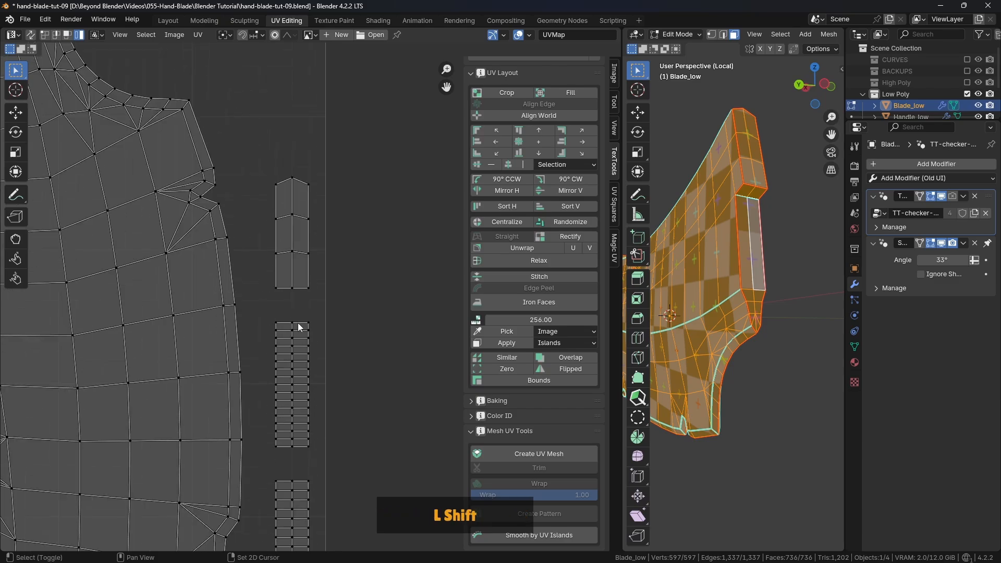
{"action": "scroll", "coordinate": [699, 308], "scroll_direction": "down", "scroll_amount": 3}
Deselect the mesh and inspect the checker pattern and seams around the blade in a maximized 3D view.
{"action": "left_click", "coordinate": [742, 393]}
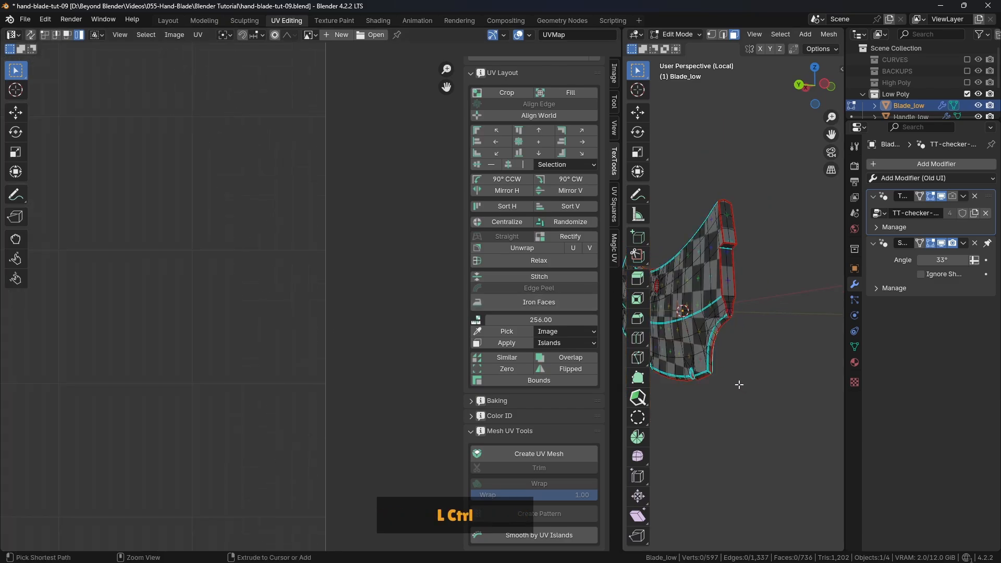
{"action": "key", "text": "ctrl+space"}
{"action": "middle_click_drag", "start_coordinate": [577, 339], "coordinate": [486, 328]}
{"action": "scroll", "coordinate": [558, 315], "scroll_direction": "up", "scroll_amount": 3}
{"action": "scroll", "coordinate": [572, 301], "scroll_direction": "down", "scroll_amount": 2}
{"action": "key", "text": "ctrl+space"}
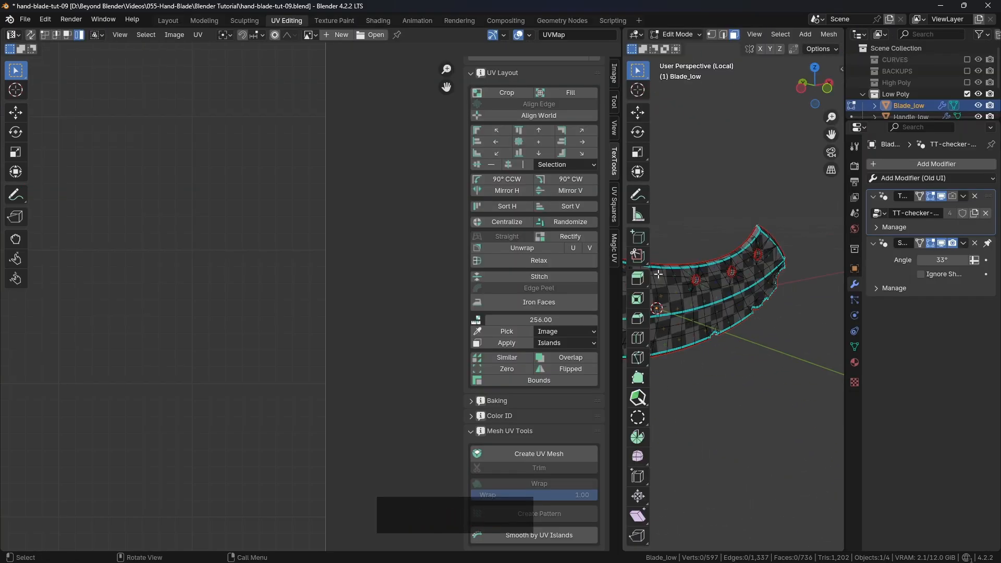
Return the blade to Object Mode and leave its isolated local view.
{"action": "scroll", "coordinate": [333, 260], "scroll_direction": "down", "scroll_amount": 3}
{"action": "middle_click_drag", "start_coordinate": [306, 213], "coordinate": [339, 240], "text": "shift"}
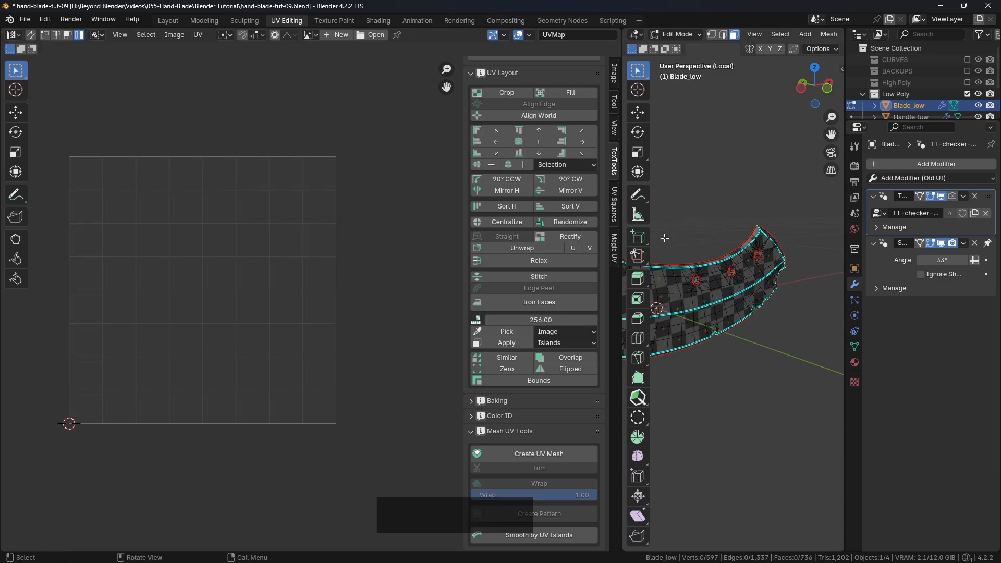
{"action": "key", "text": "ctrl+Tab"}
{"action": "left_click", "coordinate": [610, 238]}
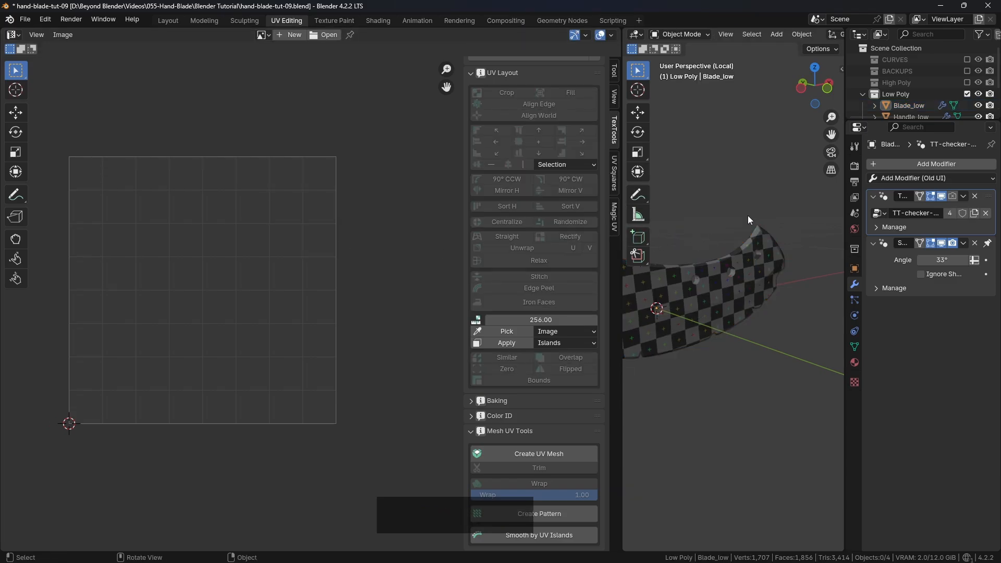
{"action": "key", "text": "KP_Divide"}
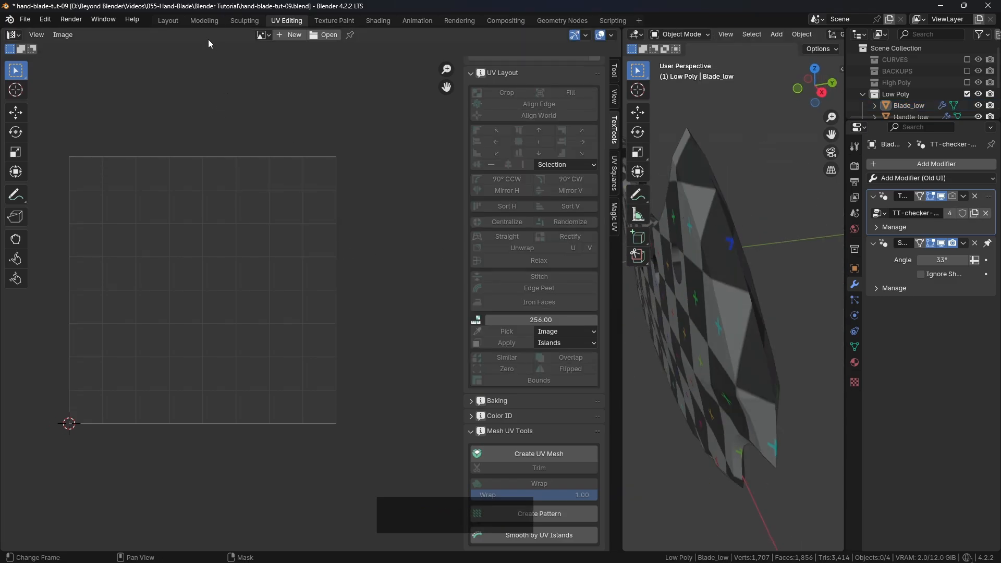
Switch to the Layout workspace and leave local view to show the complete knife.
{"action": "left_click", "coordinate": [168, 21]}
{"action": "scroll", "coordinate": [368, 257], "scroll_direction": "down", "scroll_amount": 3}
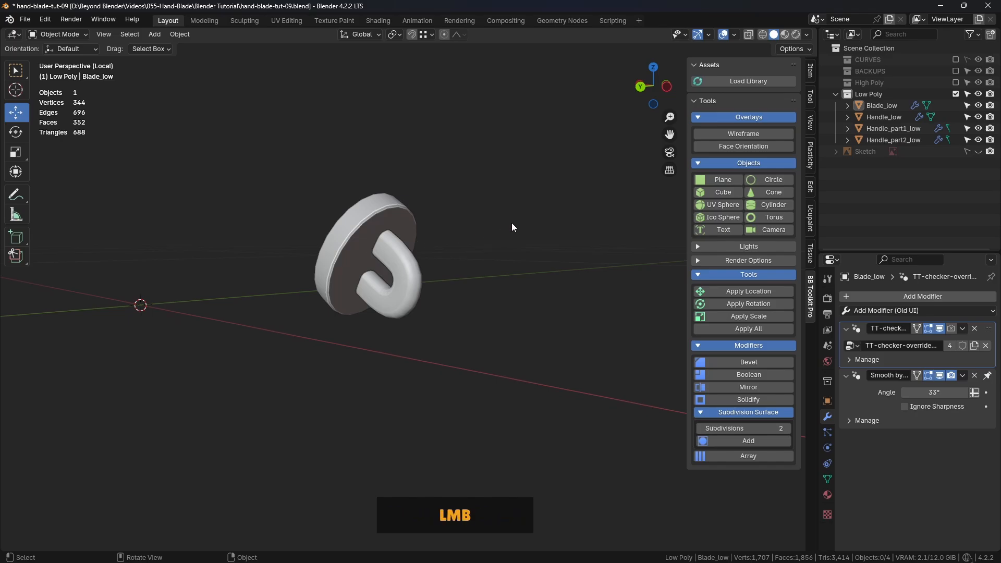
{"action": "key", "text": "KP_Divide"}
{"action": "middle_click_drag", "start_coordinate": [509, 224], "coordinate": [486, 230]}
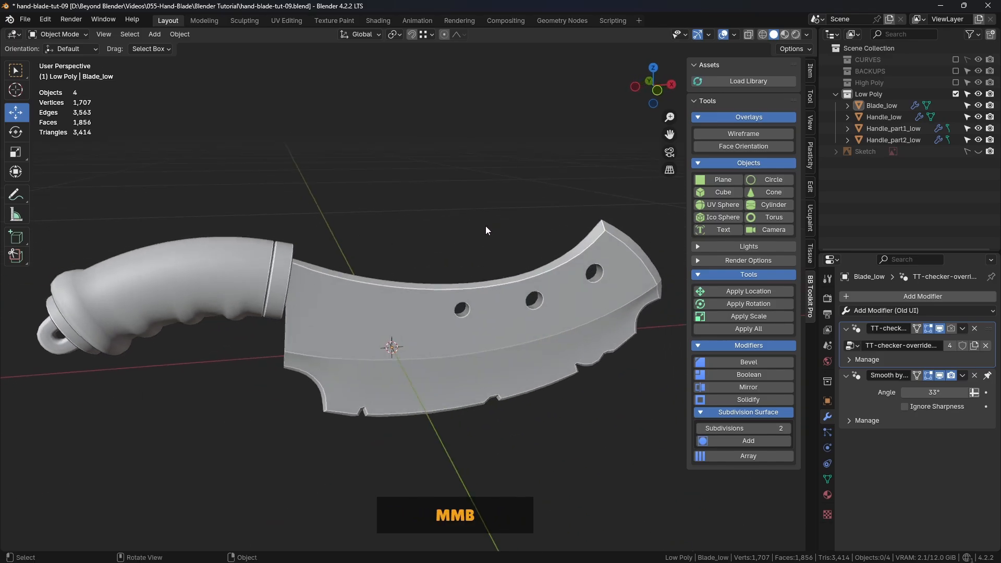
{"action": "middle_click_drag", "start_coordinate": [367, 121], "coordinate": [373, 138], "text": "shift"}
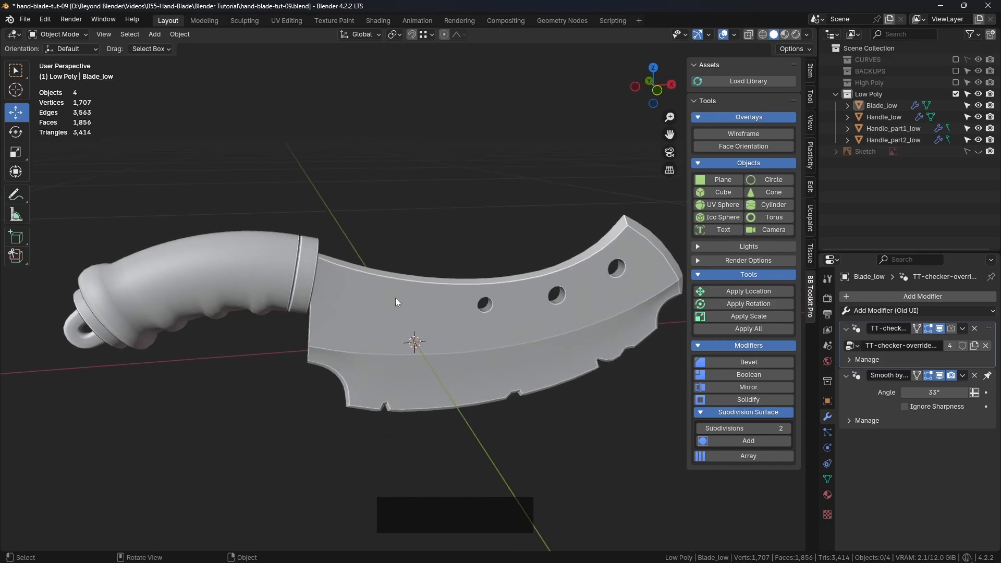
Go through the knife's parts by selecting each one, ending with Handle_low selected.
{"action": "left_click", "coordinate": [389, 310]}
{"action": "left_click", "coordinate": [92, 344]}
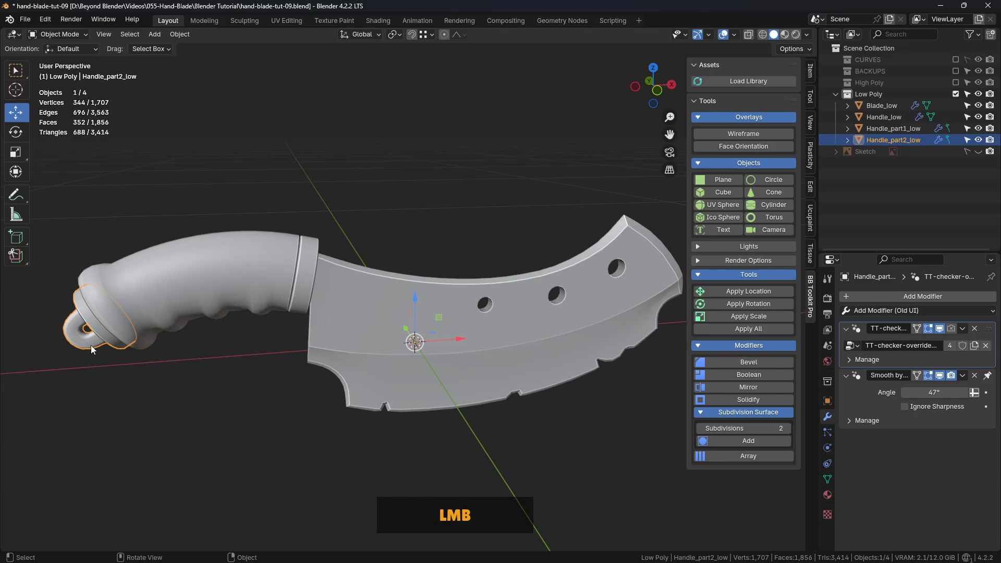
{"action": "left_click", "coordinate": [305, 288]}
{"action": "left_click", "coordinate": [299, 267]}
{"action": "middle_click_drag", "start_coordinate": [388, 246], "coordinate": [471, 238], "text": "shift"}
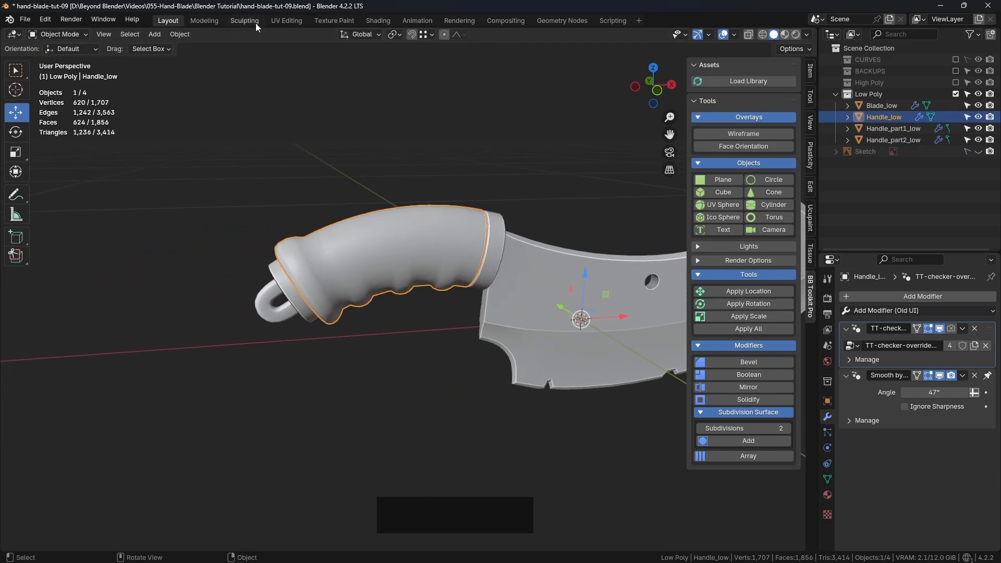
Open Handle_low in the UV Editing workspace with an enlarged 3D view and isolate it in local view.
{"action": "left_click", "coordinate": [287, 21]}
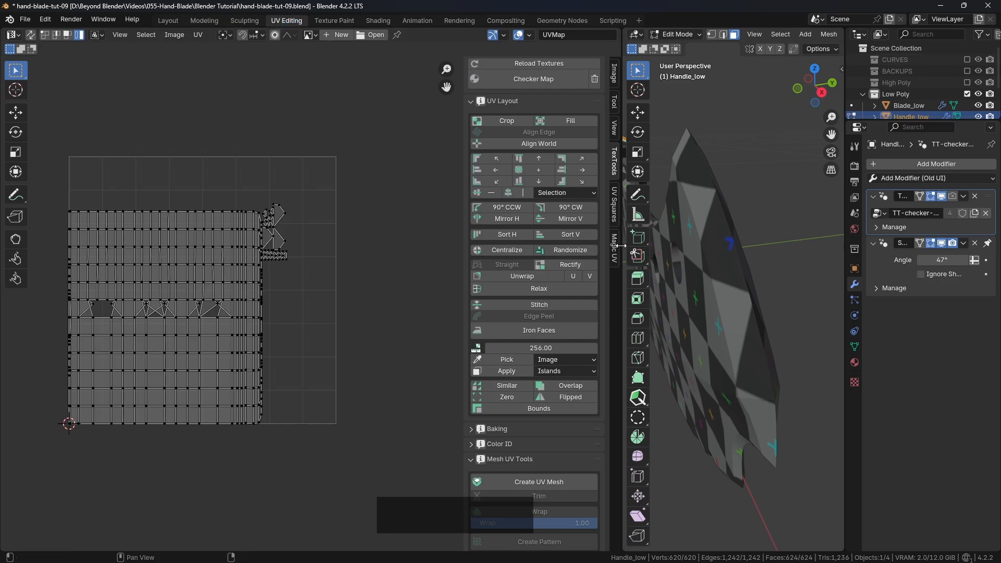
{"action": "left_click_drag", "start_coordinate": [623, 241], "coordinate": [481, 241]}
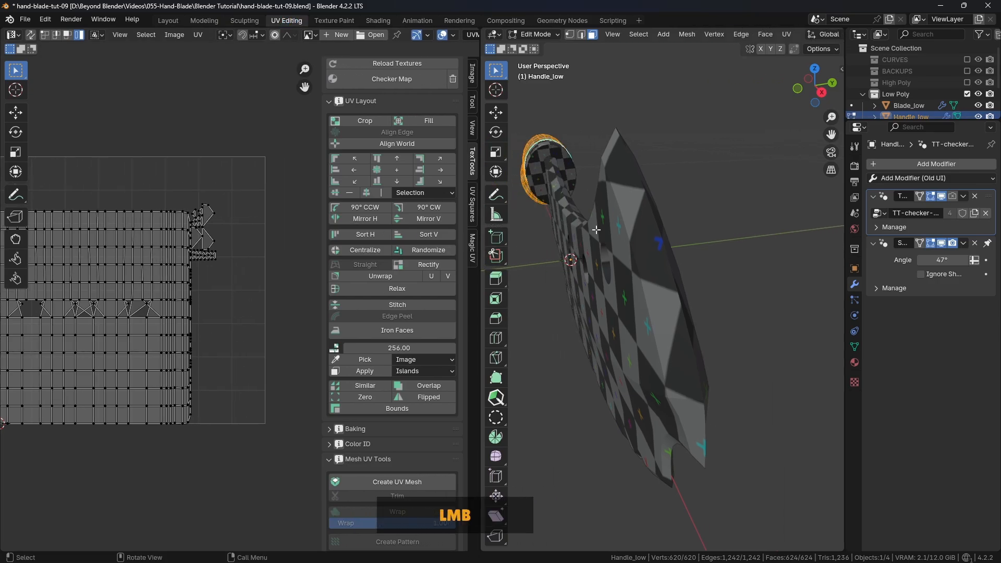
{"action": "key", "text": "KP_Divide"}
{"action": "middle_click_drag", "start_coordinate": [593, 231], "coordinate": [665, 219]}
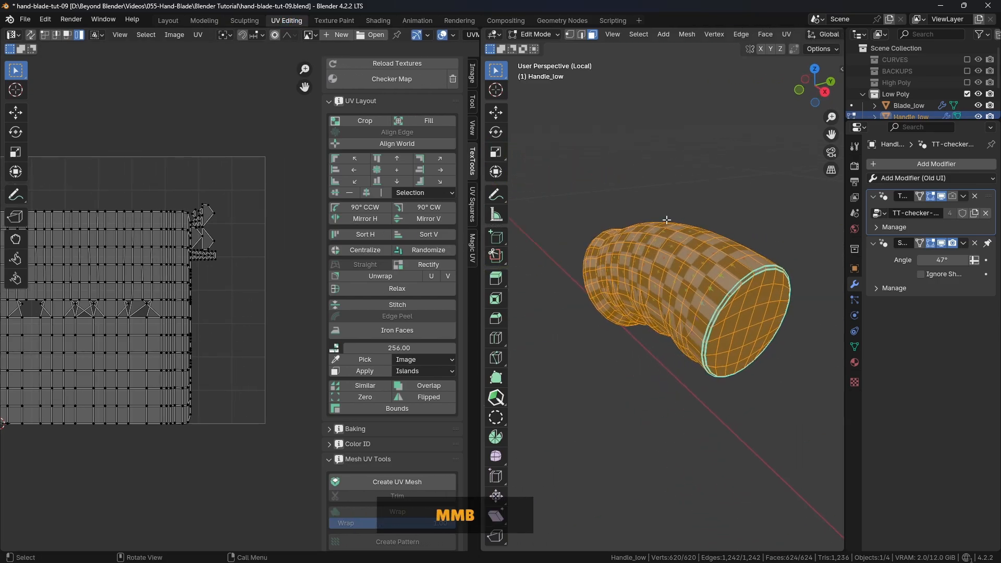
Select all of the handle's sharp edges by similar sharpness and clear their sharp marks.
{"action": "left_click", "coordinate": [719, 151]}
{"action": "scroll", "coordinate": [755, 271], "scroll_direction": "up", "scroll_amount": 7}
{"action": "scroll", "coordinate": [722, 248], "scroll_direction": "down", "scroll_amount": 3}
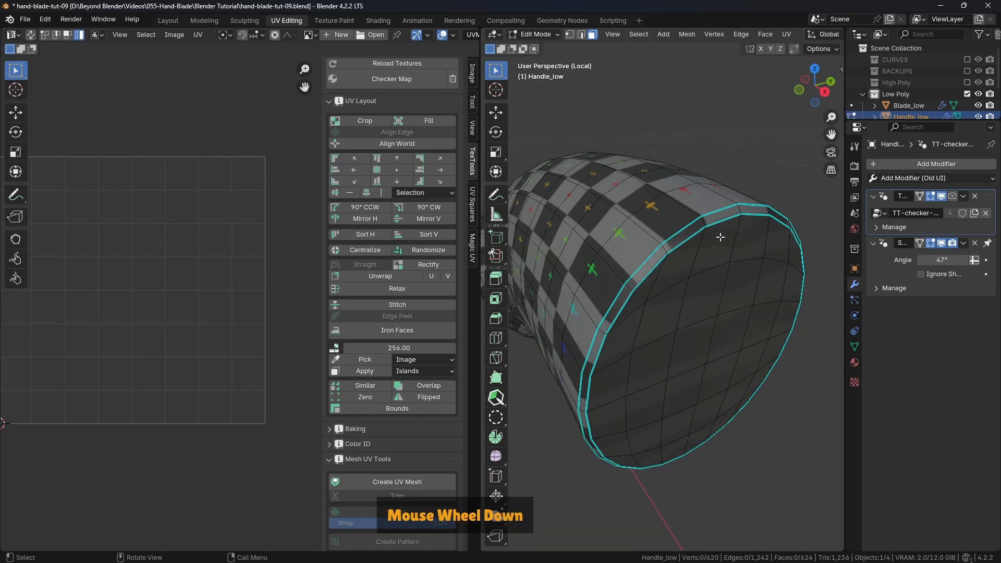
{"action": "left_click", "coordinate": [640, 35]}
{"action": "left_click", "coordinate": [659, 177]}
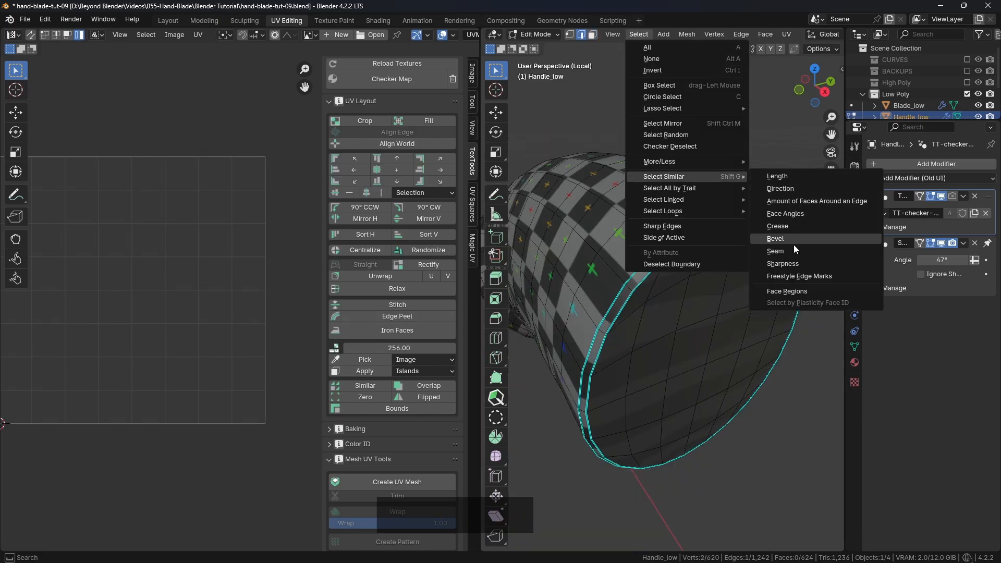
{"action": "left_click", "coordinate": [793, 263]}
{"action": "scroll", "coordinate": [787, 255], "scroll_direction": "down", "scroll_amount": 3}
{"action": "middle_click_drag", "start_coordinate": [787, 256], "coordinate": [716, 162]}
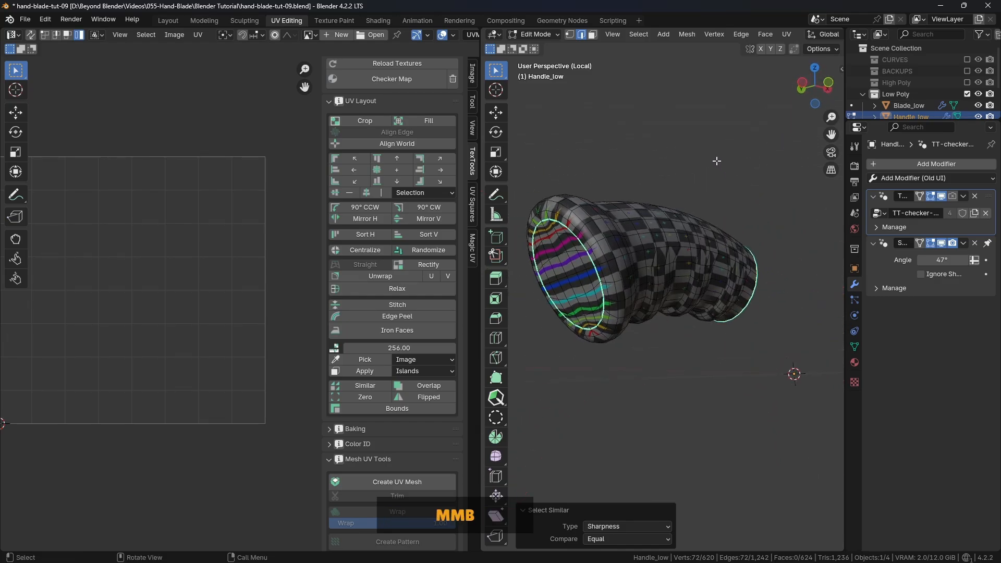
{"action": "right_click", "coordinate": [717, 161]}
{"action": "left_click", "coordinate": [665, 404]}
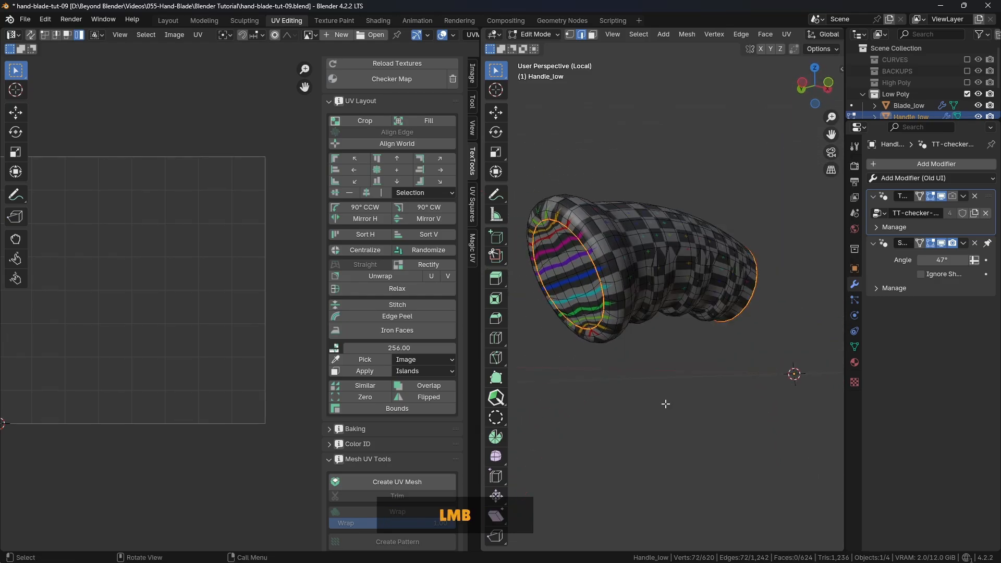
Clear the seam from the outer edge loop at the handle's blade-side end, keeping the inner loop's seam.
{"action": "middle_click_drag", "start_coordinate": [668, 325], "coordinate": [655, 250]}
{"action": "scroll", "coordinate": [620, 277], "scroll_direction": "up", "scroll_amount": 3}
{"action": "scroll", "coordinate": [707, 233], "scroll_direction": "up", "scroll_amount": 3}
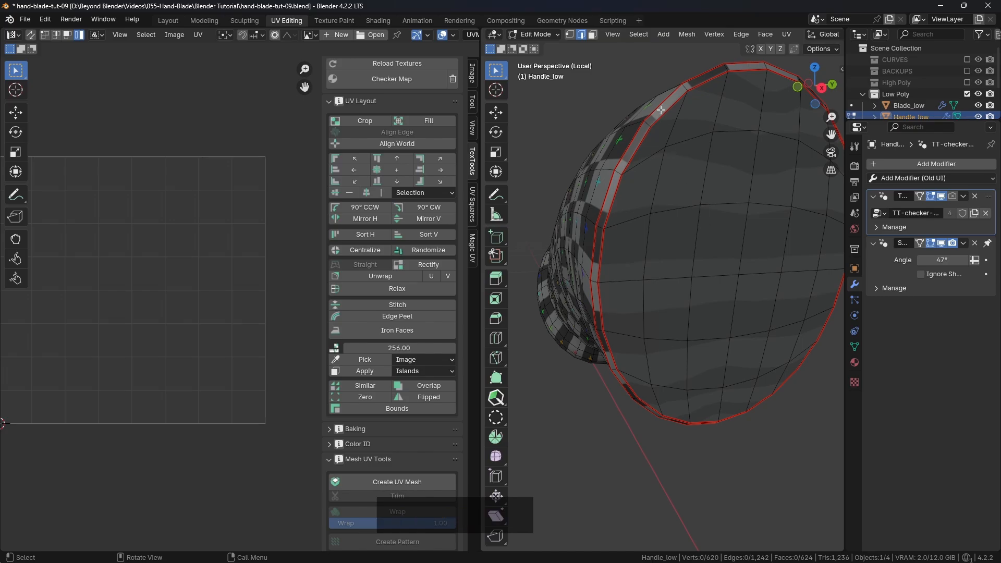
{"action": "middle_click_drag", "start_coordinate": [660, 110], "coordinate": [715, 198]}
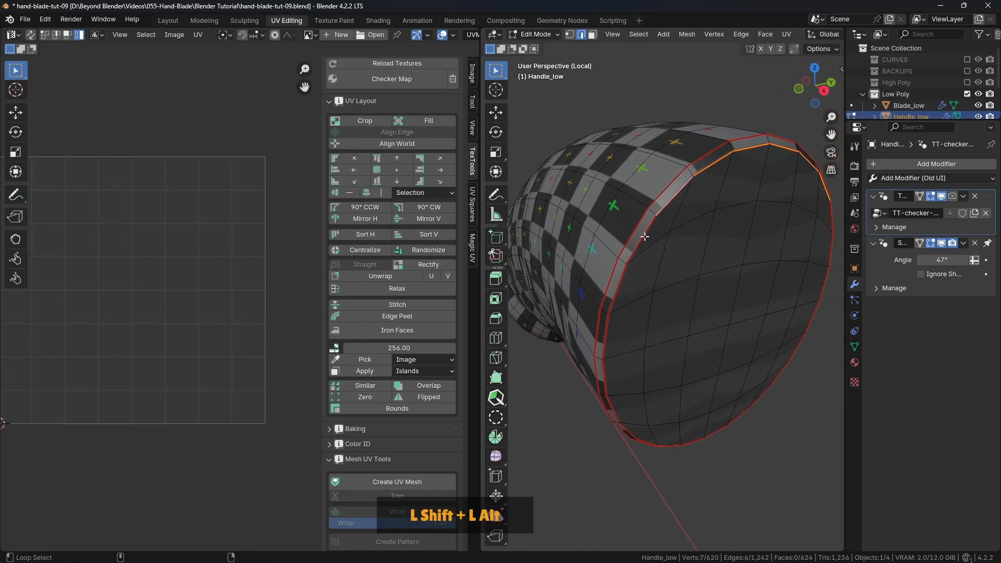
{"action": "left_click", "coordinate": [639, 218], "text": "alt"}
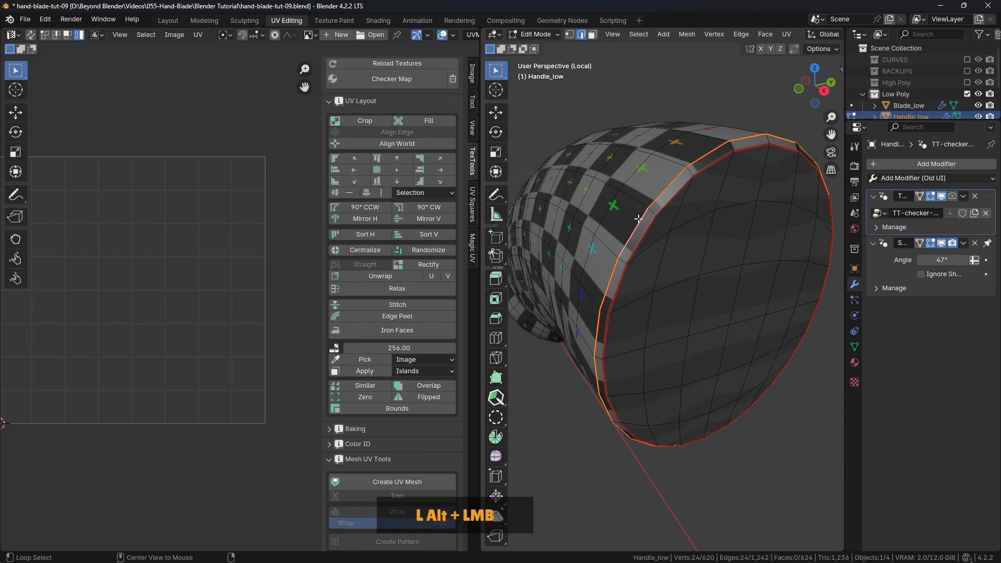
{"action": "middle_click_drag", "start_coordinate": [680, 338], "coordinate": [691, 278]}
{"action": "scroll", "coordinate": [619, 215], "scroll_direction": "up", "scroll_amount": 2}
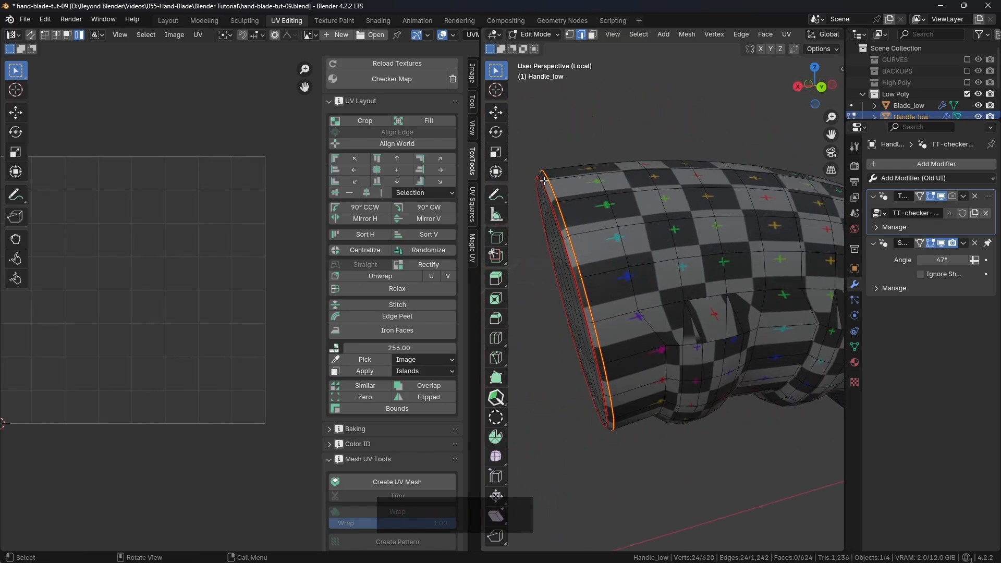
{"action": "right_click", "coordinate": [670, 123]}
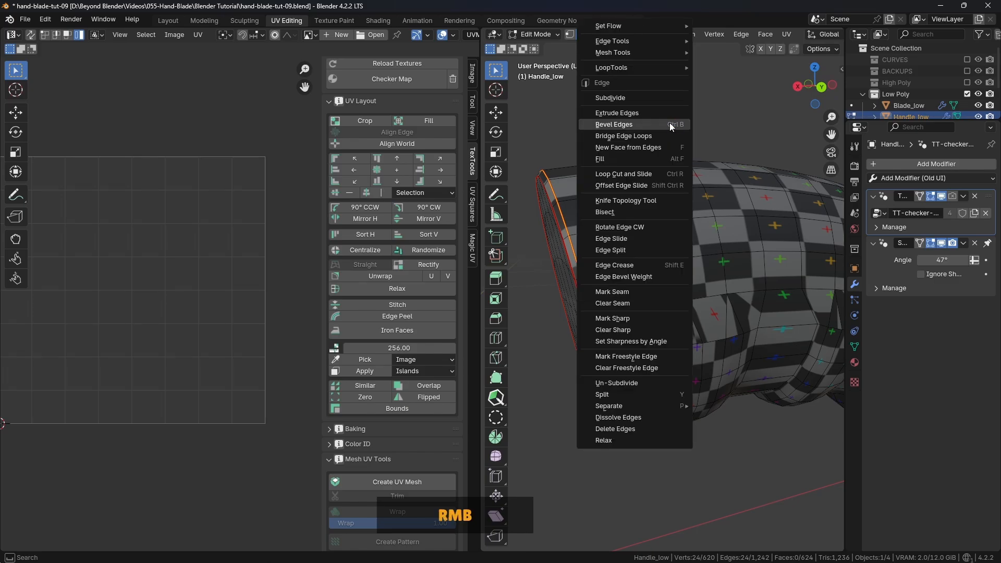
{"action": "left_click", "coordinate": [617, 303]}
Mark a seam along the handle's underside by selecting the shortest edge path between its two end seams.
{"action": "left_click", "coordinate": [633, 111]}
{"action": "middle_click_drag", "start_coordinate": [638, 194], "coordinate": [664, 430]}
{"action": "scroll", "coordinate": [665, 208], "scroll_direction": "down", "scroll_amount": 2}
{"action": "left_click", "coordinate": [640, 471], "text": "ctrl"}
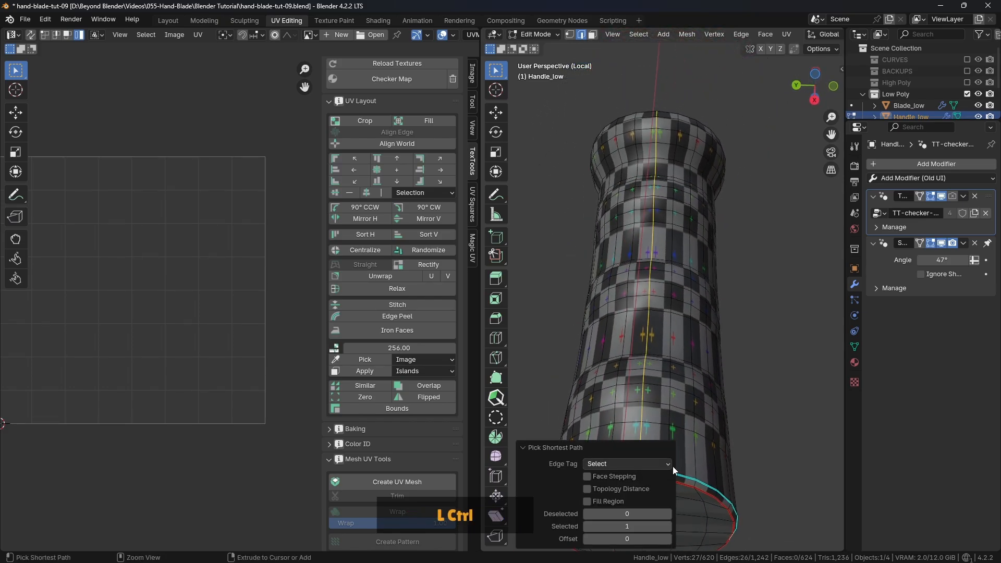
{"action": "middle_click_drag", "start_coordinate": [687, 395], "coordinate": [729, 428], "text": "shift"}
{"action": "middle_click_drag", "start_coordinate": [743, 340], "coordinate": [709, 350], "text": "shift"}
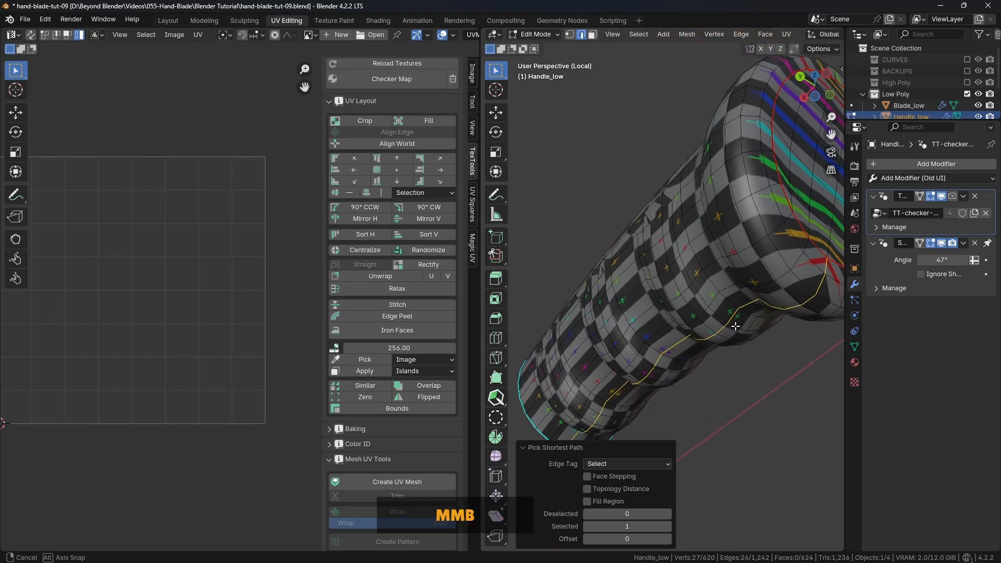
{"action": "scroll", "coordinate": [709, 349], "scroll_direction": "down", "scroll_amount": 2}
{"action": "key", "text": "ctrl+e"}
{"action": "left_click", "coordinate": [581, 319]}
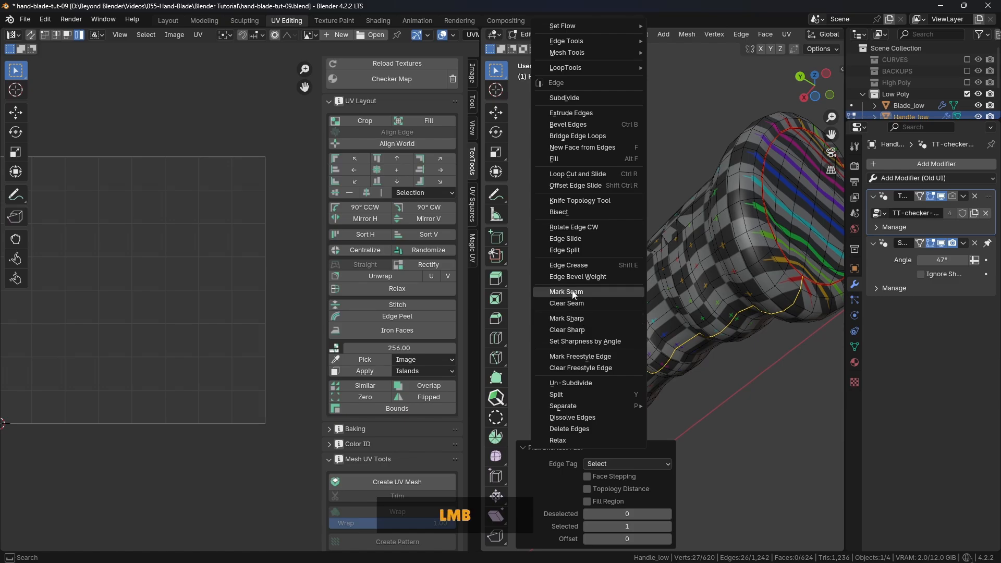
Select all of the handle's faces and unwrap them with the Angle Based method.
{"action": "middle_click_drag", "start_coordinate": [724, 347], "coordinate": [725, 273]}
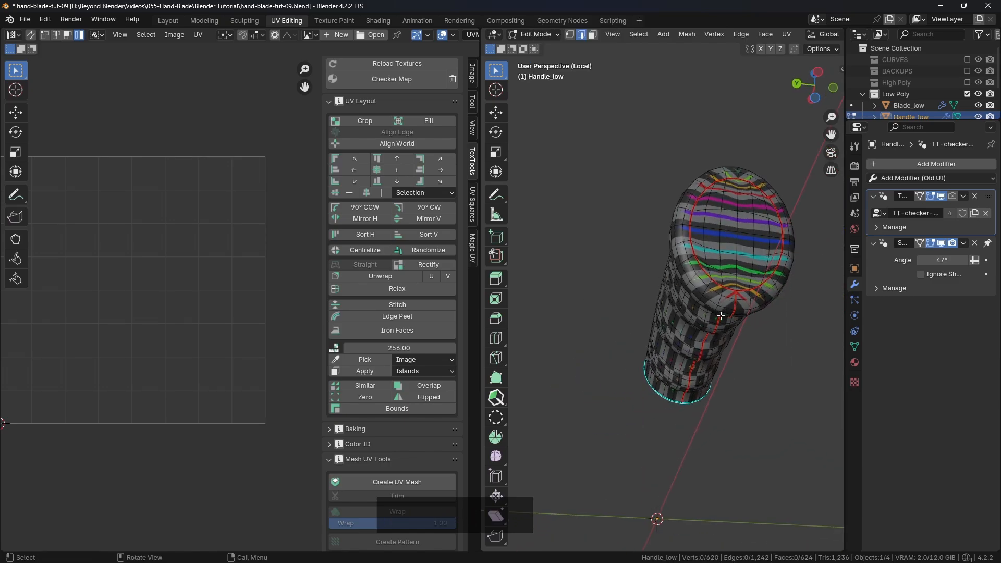
{"action": "mouse_move", "coordinate": [739, 297]}
{"action": "middle_mouse_down"}
{"action": "mouse_move", "coordinate": [696, 320]}
{"action": "mouse_move", "coordinate": [755, 311]}
{"action": "mouse_move", "coordinate": [720, 295]}
{"action": "middle_mouse_up"}
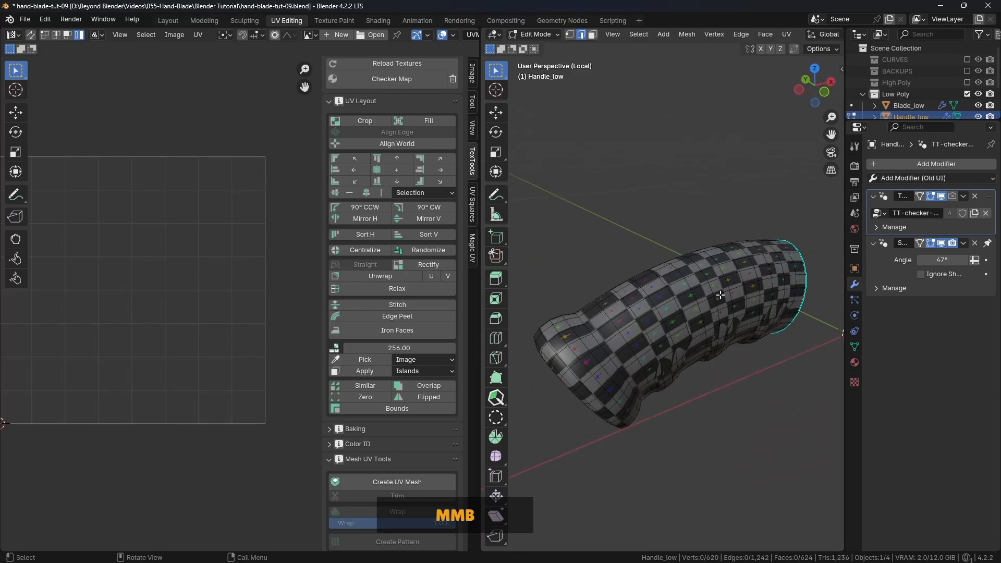
{"action": "key", "text": "3"}
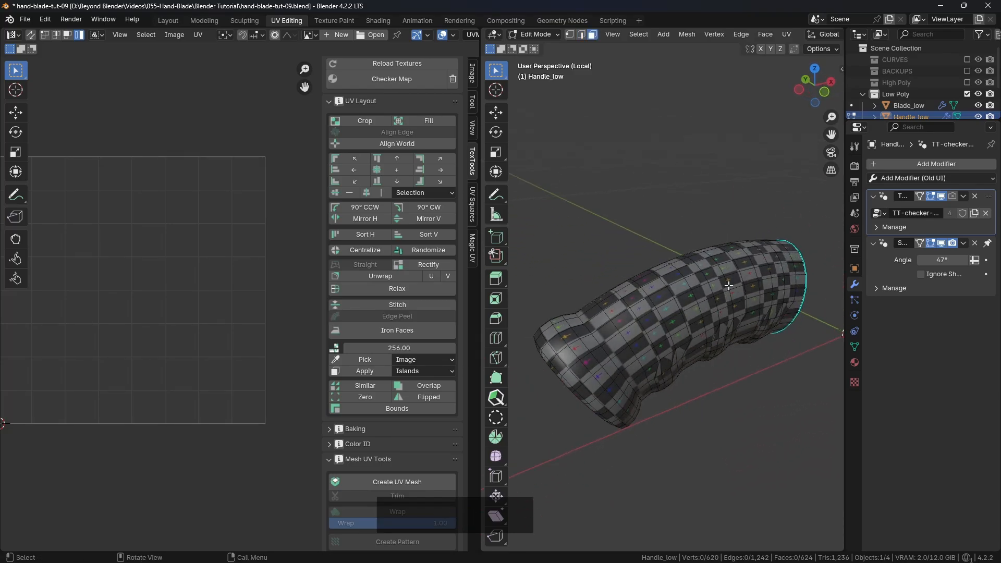
{"action": "key", "text": "a"}
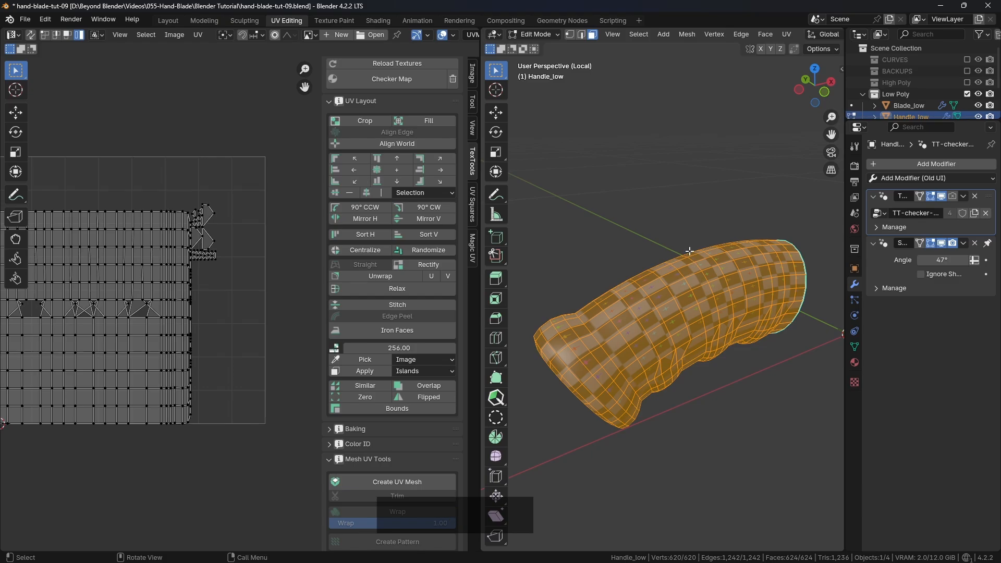
{"action": "key", "text": "u"}
{"action": "left_click", "coordinate": [643, 183]}
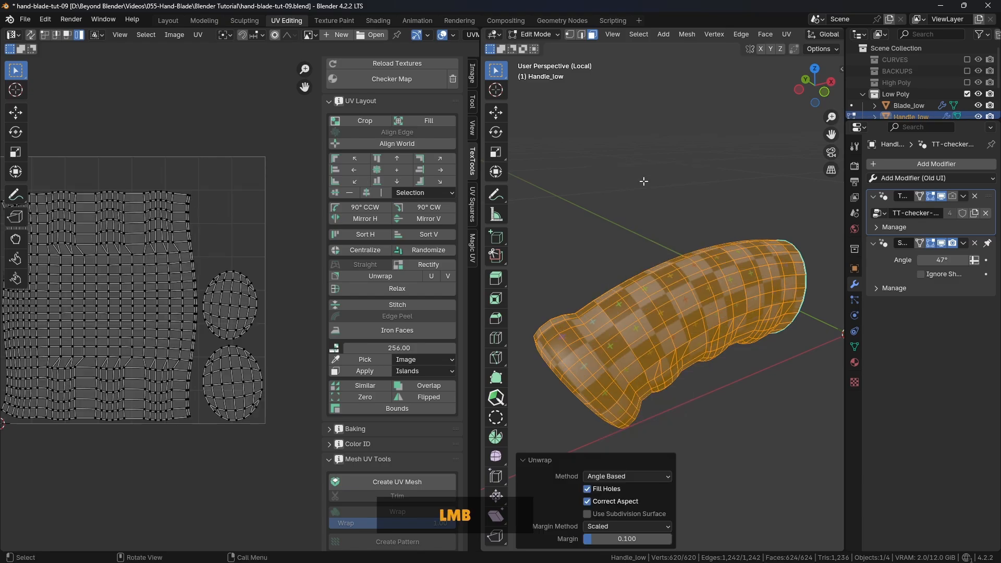
{"action": "scroll", "coordinate": [158, 280], "scroll_direction": "down", "scroll_amount": 2}
{"action": "middle_click_drag", "start_coordinate": [159, 280], "coordinate": [192, 269], "text": "shift"}
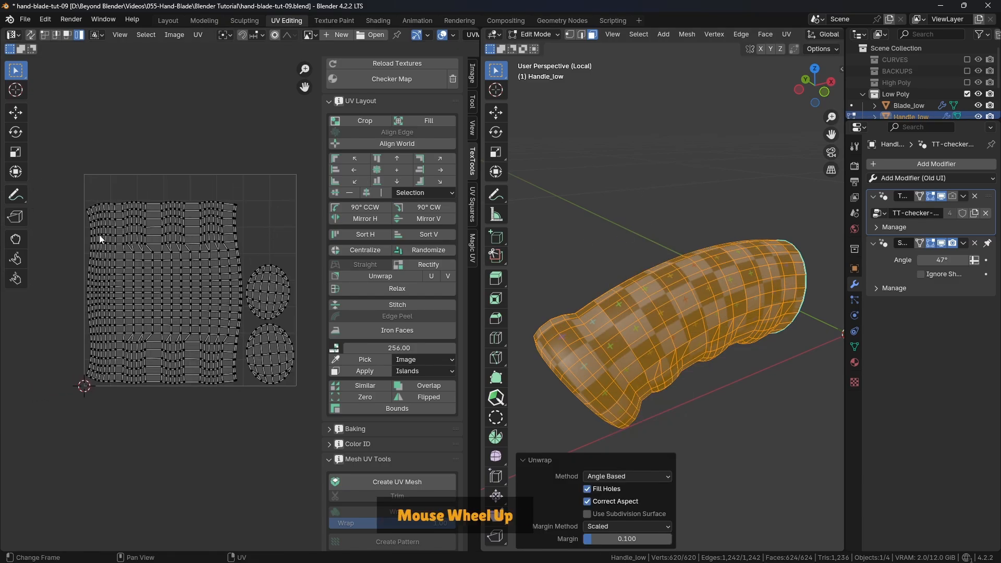
{"action": "scroll", "coordinate": [100, 238], "scroll_direction": "up", "scroll_amount": 1}
Check the checker pattern at the handle's ends, then return to Object Mode and leave local view.
{"action": "middle_click_drag", "start_coordinate": [716, 339], "coordinate": [688, 342]}
{"action": "left_click", "coordinate": [771, 235]}
{"action": "scroll", "coordinate": [600, 331], "scroll_direction": "up", "scroll_amount": 6}
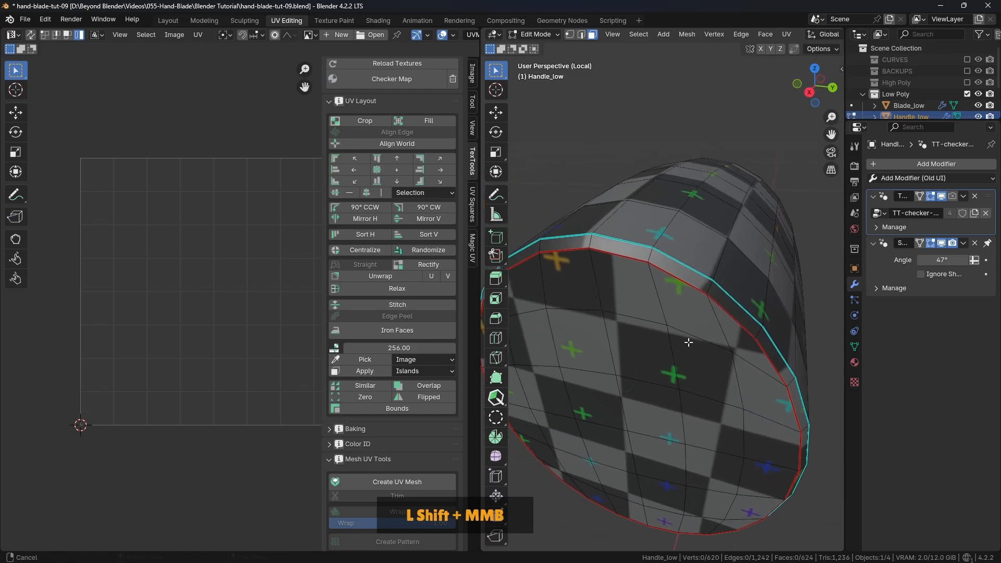
{"action": "middle_click_drag", "start_coordinate": [688, 342], "coordinate": [686, 335]}
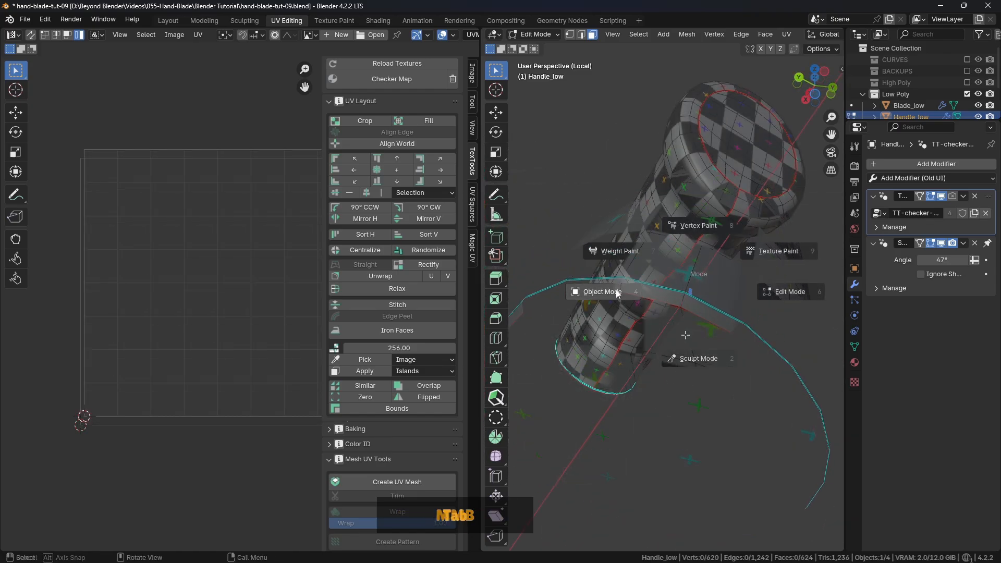
{"action": "left_click", "coordinate": [617, 292]}
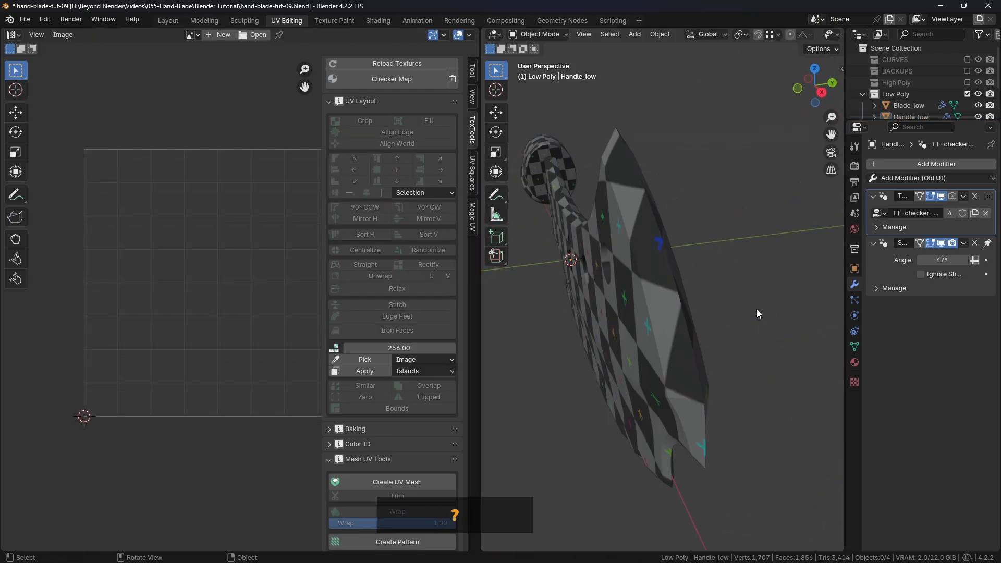
Examine the checker pattern across the complete knife in a maximized 3D view and select Blade_low.
{"action": "middle_click_drag", "start_coordinate": [753, 311], "coordinate": [615, 281]}
{"action": "key", "text": "ctrl+space"}
{"action": "left_click", "coordinate": [606, 260]}
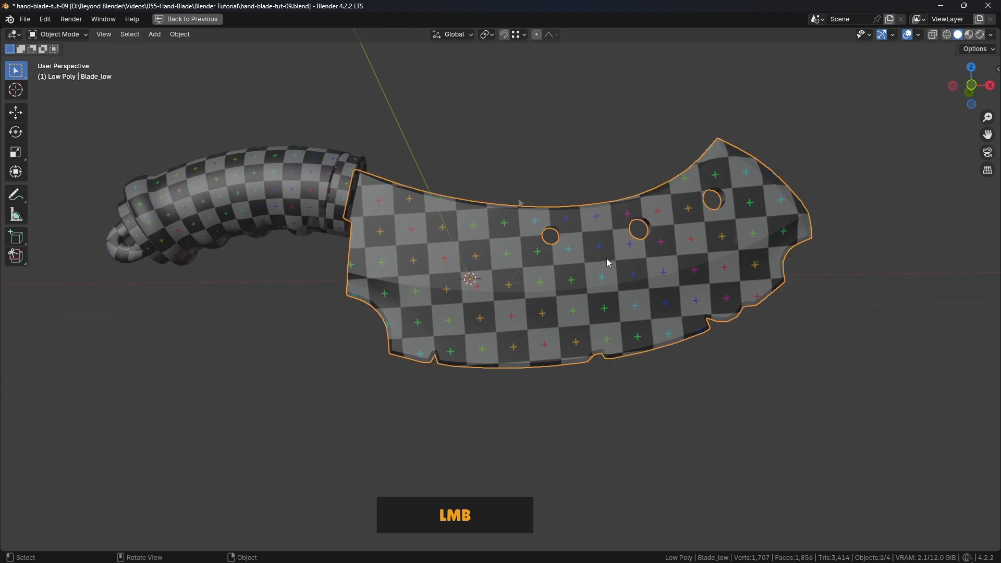
{"action": "scroll", "coordinate": [582, 281], "scroll_direction": "down", "scroll_amount": 3}
{"action": "key", "text": "ctrl+space"}
{"action": "left_click", "coordinate": [567, 276]}
{"action": "scroll", "coordinate": [372, 293], "scroll_direction": "up", "scroll_amount": 3}
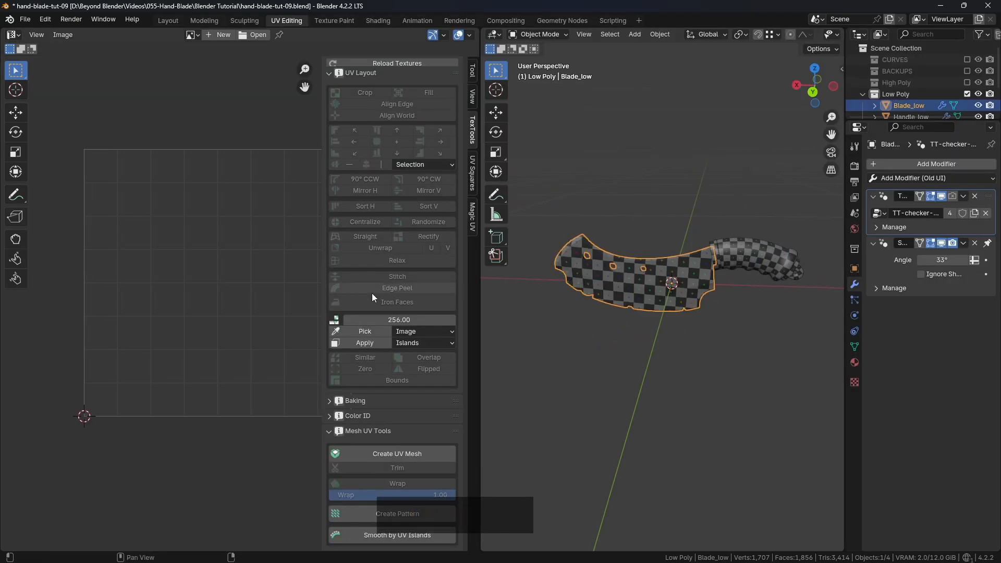
Display Blade_low's complete UV layout in Edit Mode, then return to Object Mode.
{"action": "key", "text": "Tab"}
{"action": "left_click", "coordinate": [696, 257]}
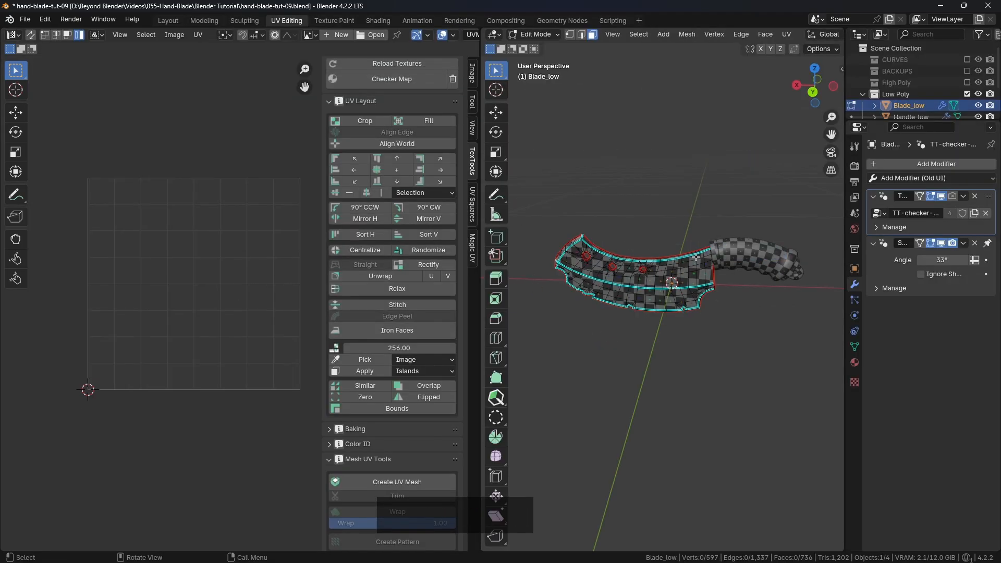
{"action": "key", "text": "a"}
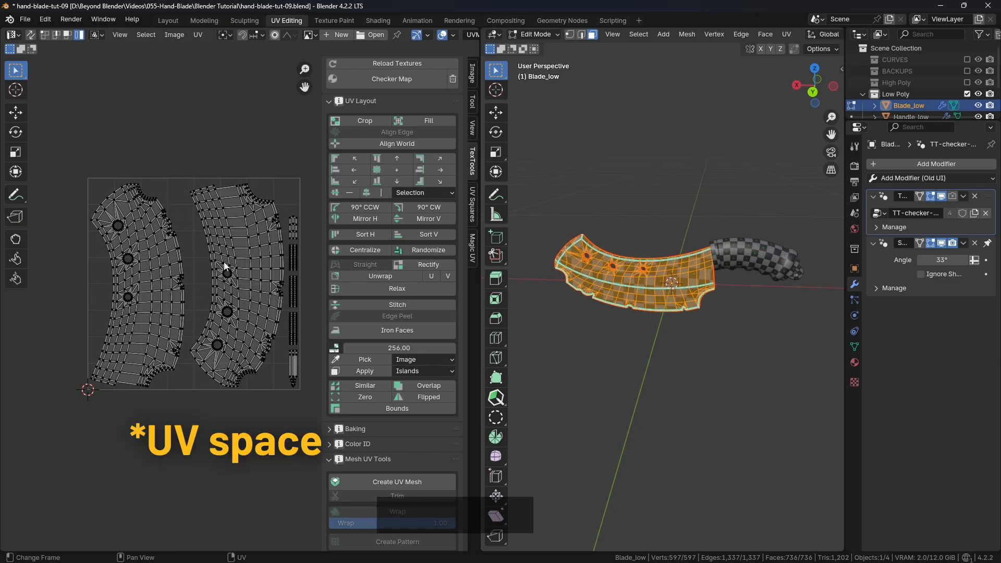
{"action": "key", "text": "Tab"}
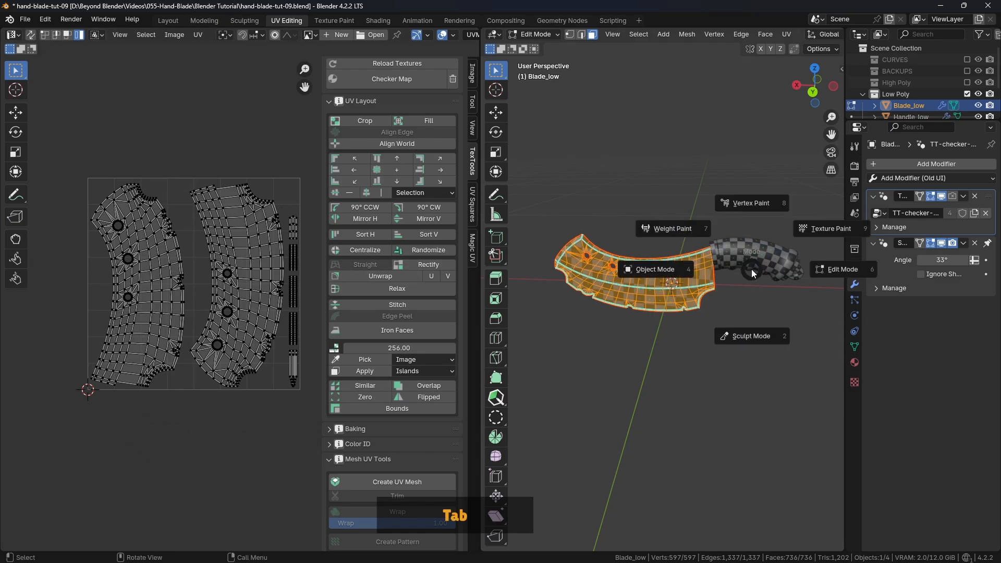
{"action": "left_click", "coordinate": [675, 272]}
Select all four low-poly knife parts together and enter Edit Mode with all of their faces selected.
{"action": "left_click", "coordinate": [770, 262]}
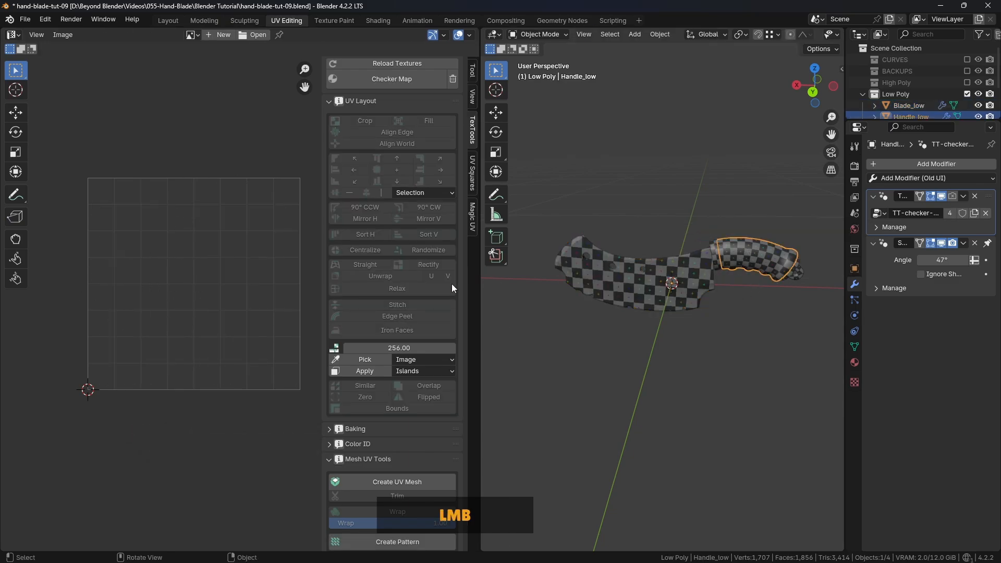
{"action": "left_click", "coordinate": [797, 268]}
{"action": "left_click", "coordinate": [774, 259], "text": "shift"}
{"action": "left_click", "coordinate": [715, 256], "text": "shift"}
{"action": "left_click", "coordinate": [682, 271], "text": "shift"}
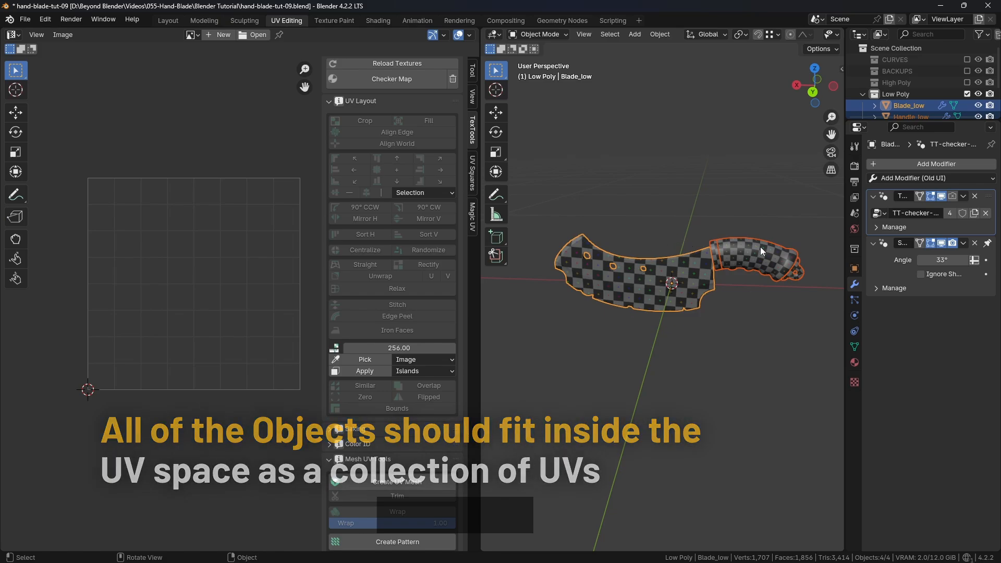
{"action": "key", "text": "Tab"}
{"action": "left_click", "coordinate": [714, 292]}
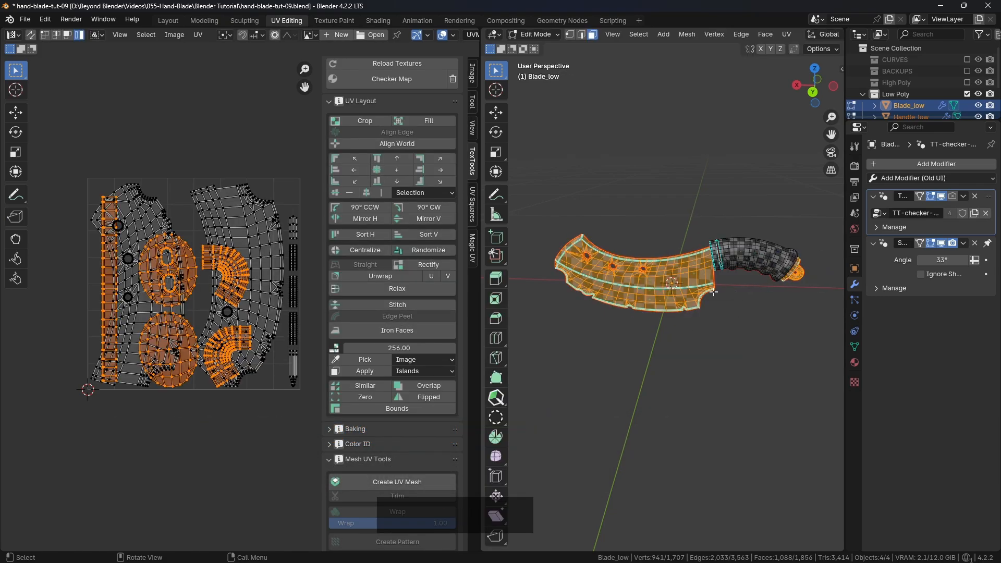
{"action": "key", "text": "a"}
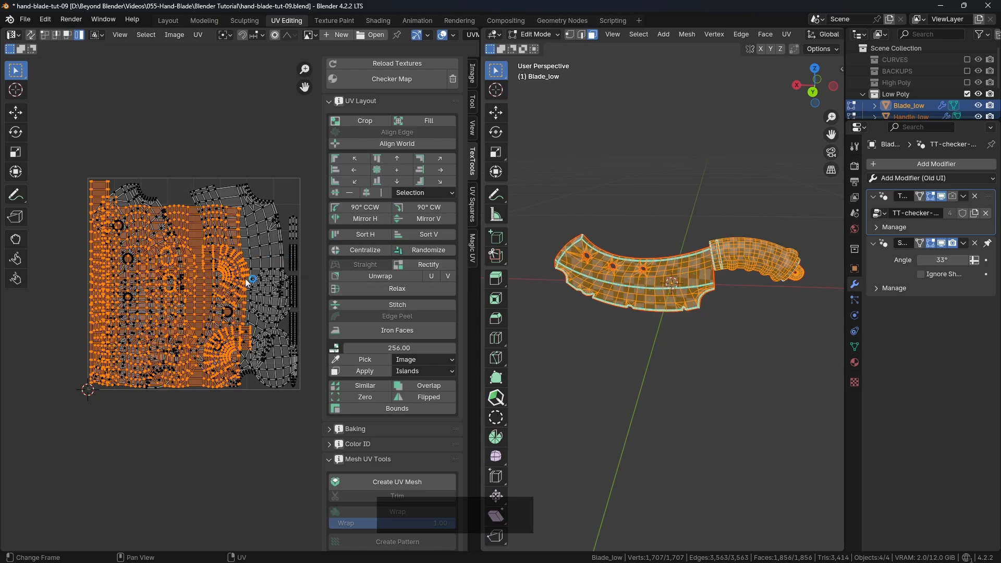
Select all UV islands of the knife parts and apply Average Islands Scale, with the UV editor's sidebar hidden.
{"action": "middle_click_drag", "start_coordinate": [267, 265], "coordinate": [249, 272]}
{"action": "key", "text": "a"}
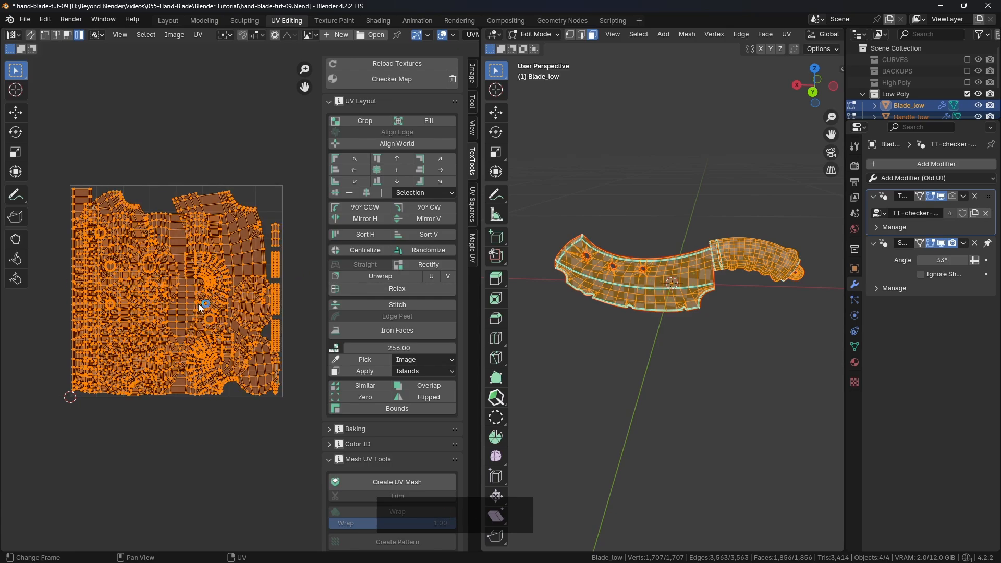
{"action": "middle_click_drag", "start_coordinate": [199, 304], "coordinate": [199, 304]}
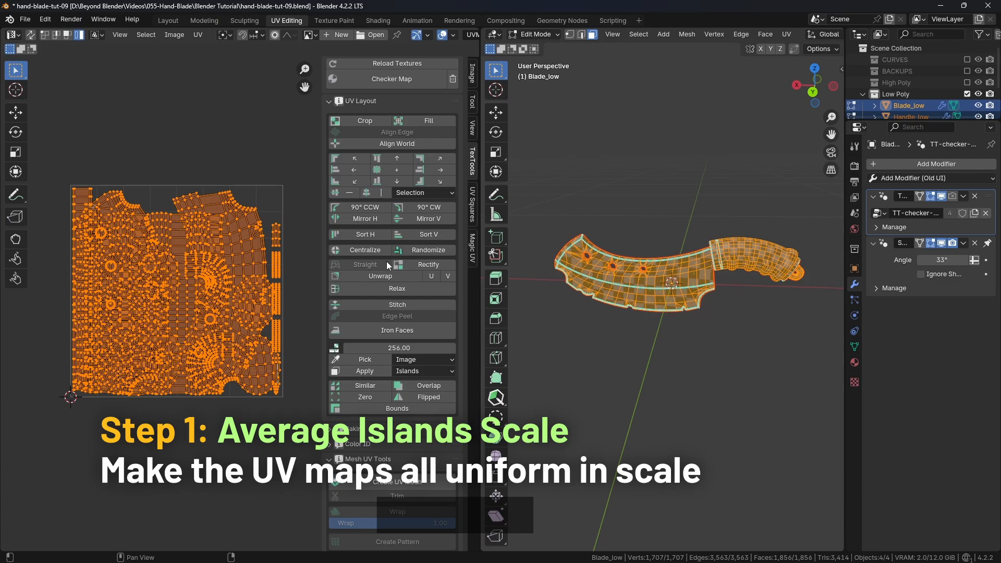
{"action": "key", "text": "n"}
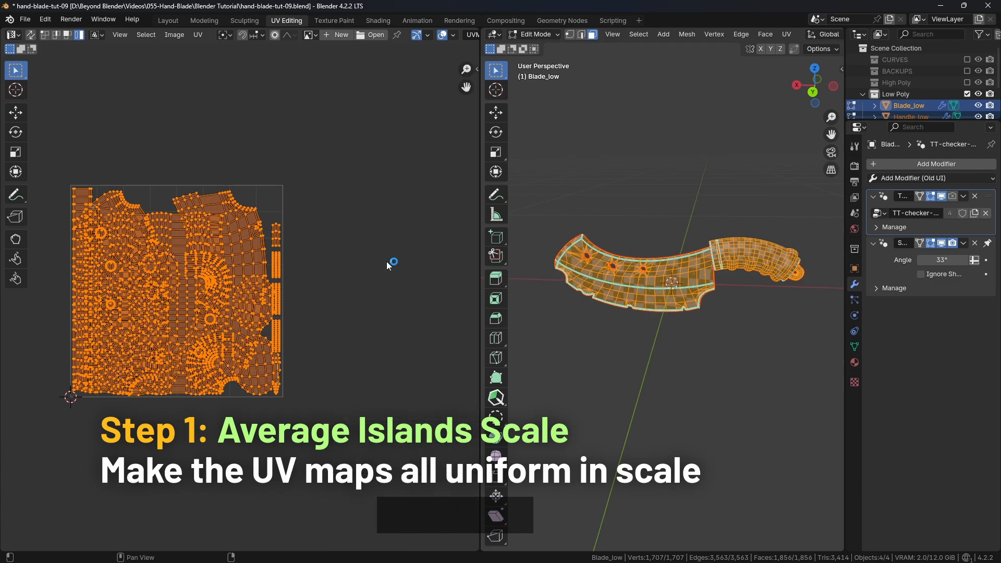
{"action": "left_click", "coordinate": [199, 35]}
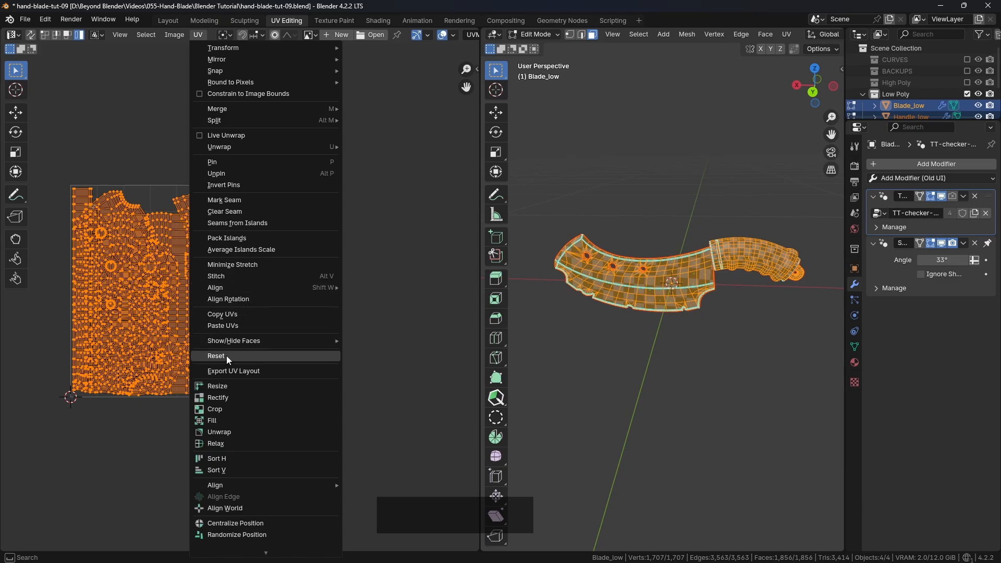
{"action": "left_click", "coordinate": [252, 251]}
Examine the rescaled UV islands and compare the checker density across the blade and handle.
{"action": "scroll", "coordinate": [251, 286], "scroll_direction": "up", "scroll_amount": 2}
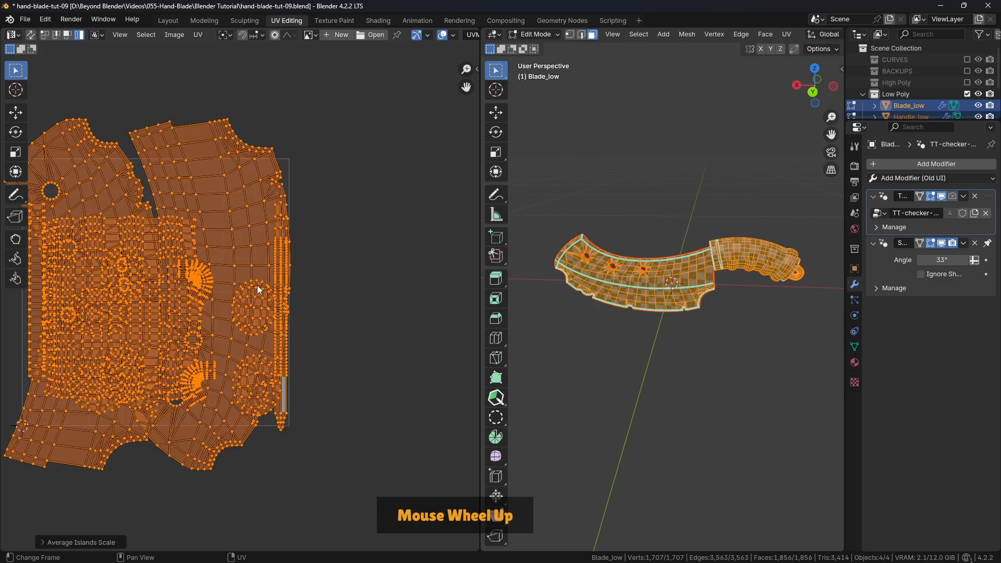
{"action": "scroll", "coordinate": [253, 286], "scroll_direction": "down", "scroll_amount": 2}
{"action": "middle_click_drag", "start_coordinate": [255, 286], "coordinate": [276, 269], "text": "shift"}
{"action": "scroll", "coordinate": [283, 224], "scroll_direction": "up", "scroll_amount": 2}
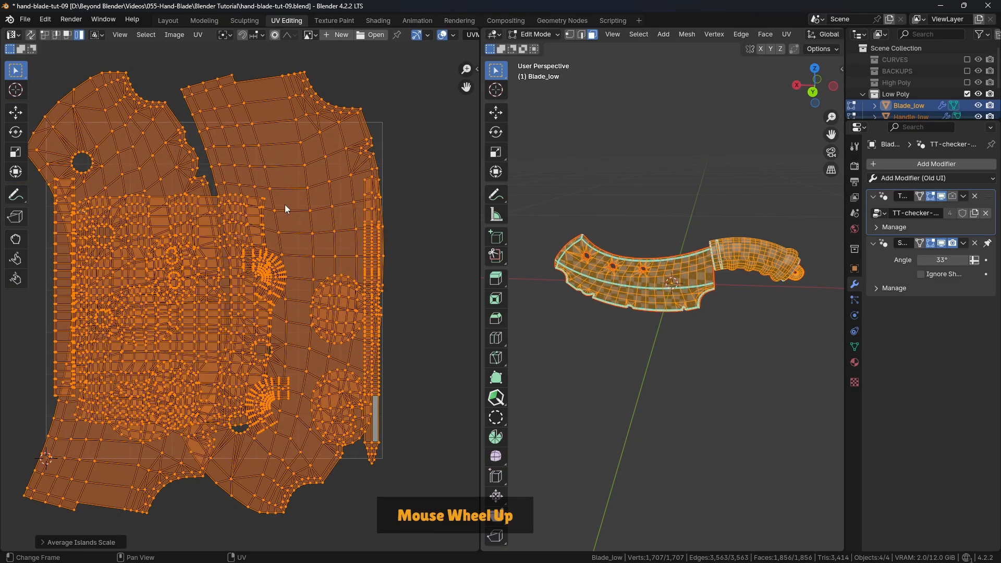
{"action": "middle_click_drag", "start_coordinate": [633, 292], "coordinate": [637, 290]}
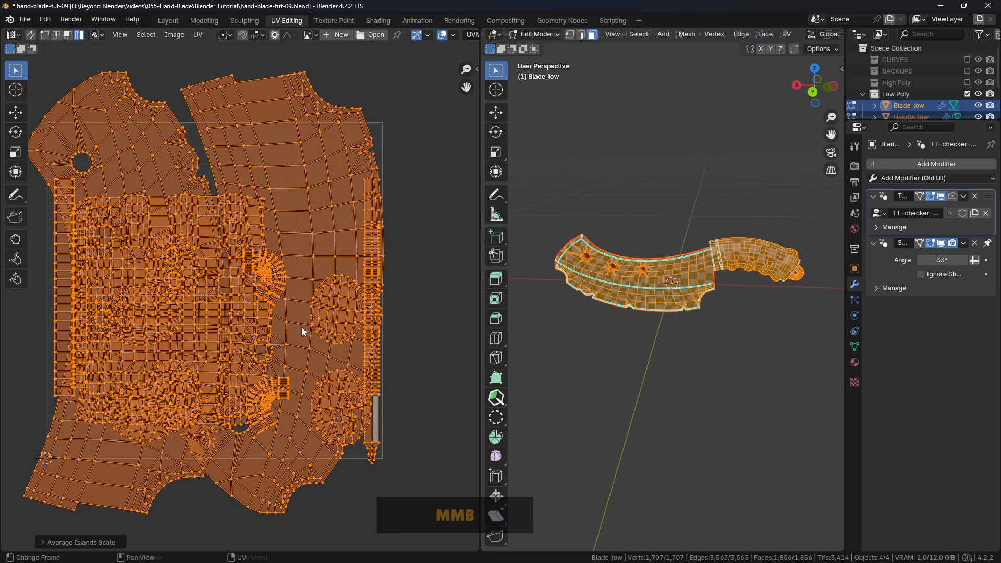
{"action": "middle_click_drag", "start_coordinate": [637, 290], "coordinate": [649, 282]}
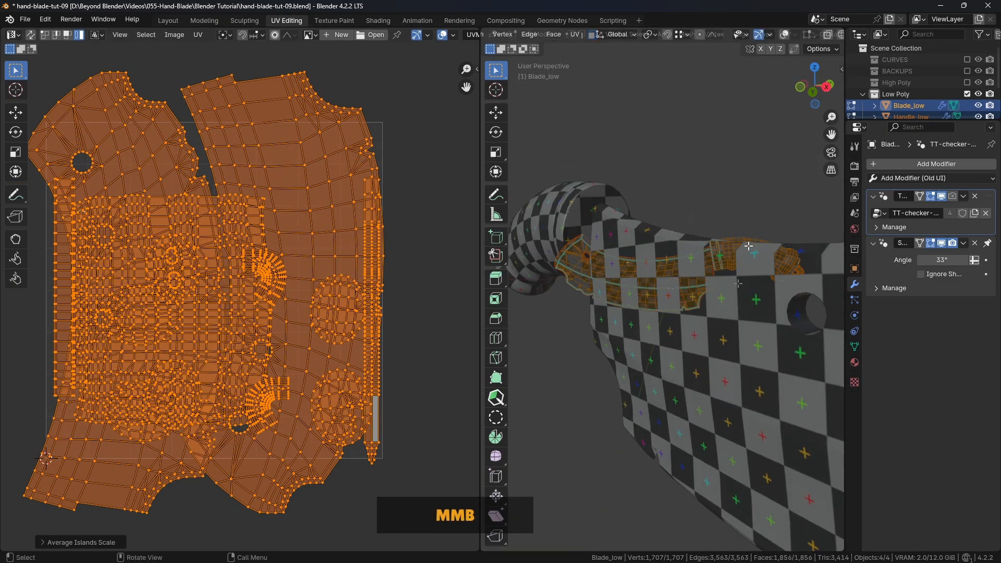
{"action": "scroll", "coordinate": [717, 252], "scroll_direction": "down", "scroll_amount": 2}
{"action": "middle_click_drag", "start_coordinate": [704, 256], "coordinate": [652, 260], "text": "shift"}
{"action": "scroll", "coordinate": [657, 240], "scroll_direction": "down", "scroll_amount": 2}
{"action": "scroll", "coordinate": [577, 269], "scroll_direction": "up", "scroll_amount": 5}
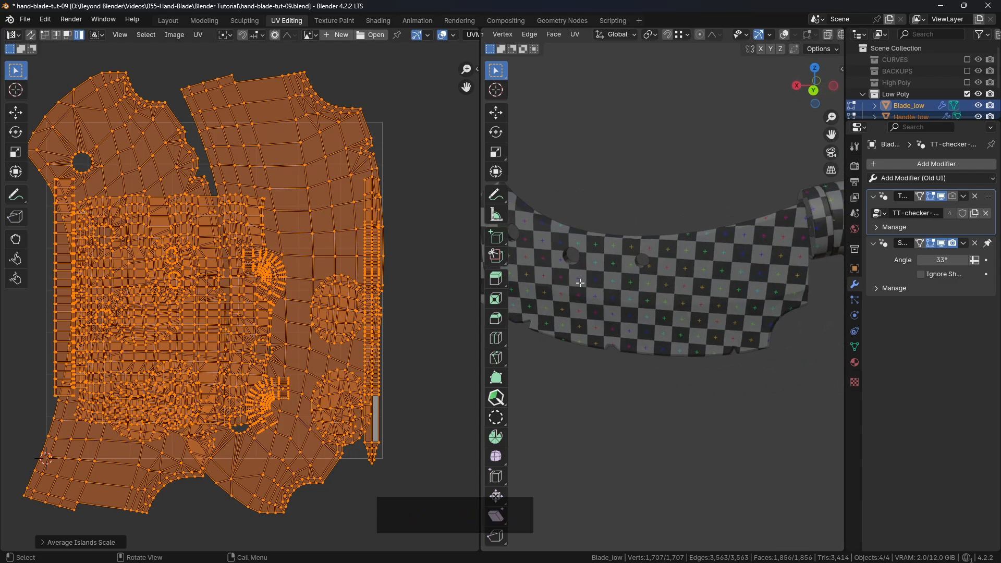
Pack all selected UV islands using the Exact Shape (Concave) method, with Scale on and Rotate off.
{"action": "middle_click_drag", "start_coordinate": [712, 263], "coordinate": [611, 251], "text": "shift"}
{"action": "scroll", "coordinate": [611, 251], "scroll_direction": "down", "scroll_amount": 5}
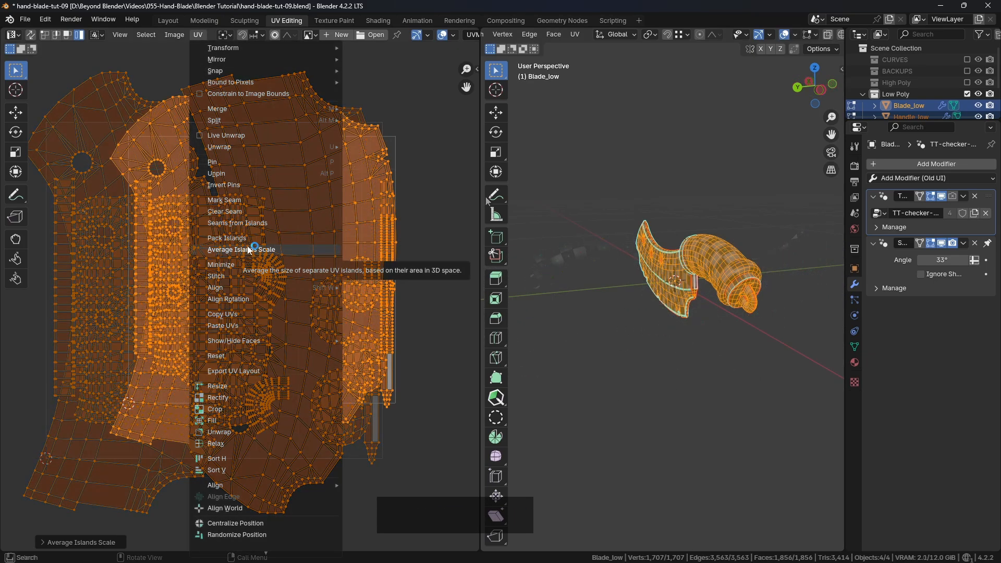
{"action": "left_click", "coordinate": [241, 238]}
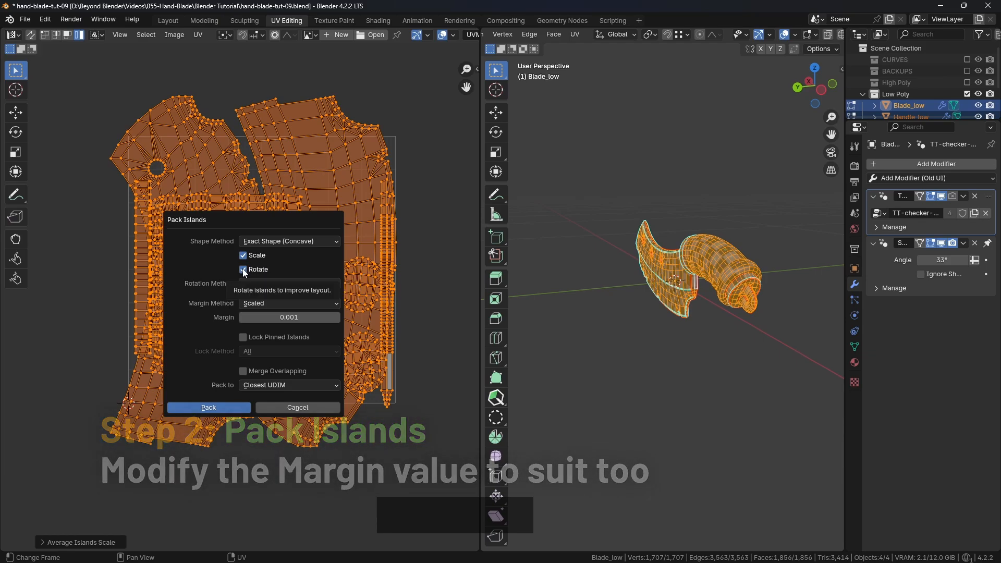
{"action": "left_click", "coordinate": [243, 270]}
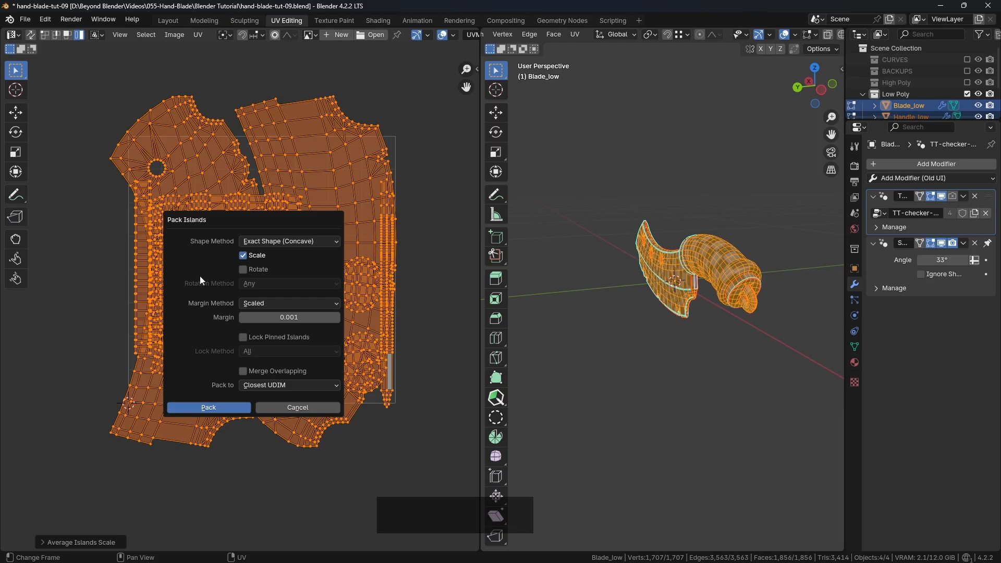
{"action": "left_click", "coordinate": [214, 407]}
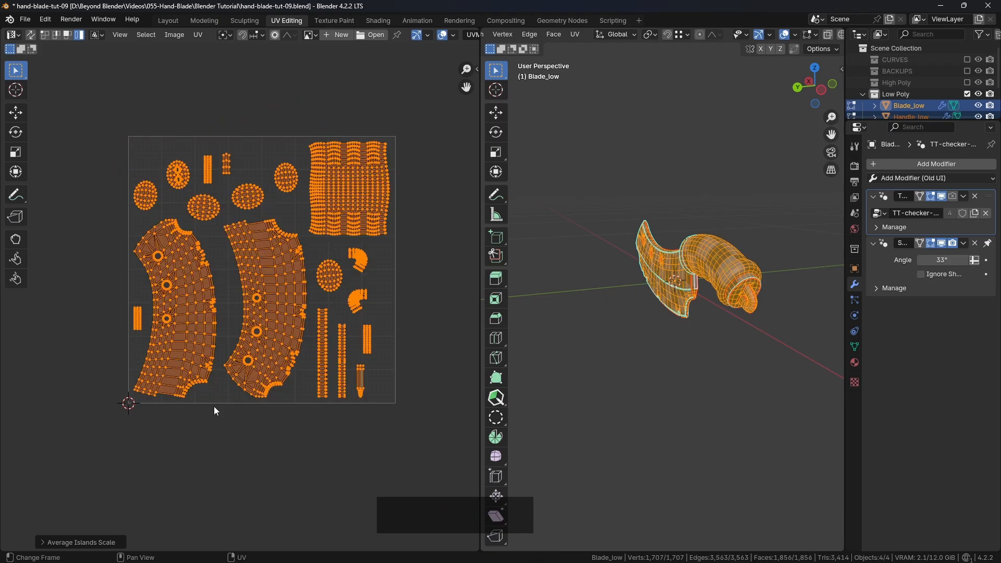
{"action": "key", "text": "XF86AudioRaiseVolume"}
{"action": "scroll", "coordinate": [222, 259], "scroll_direction": "up", "scroll_amount": 1}
{"action": "left_click", "coordinate": [80, 543]}
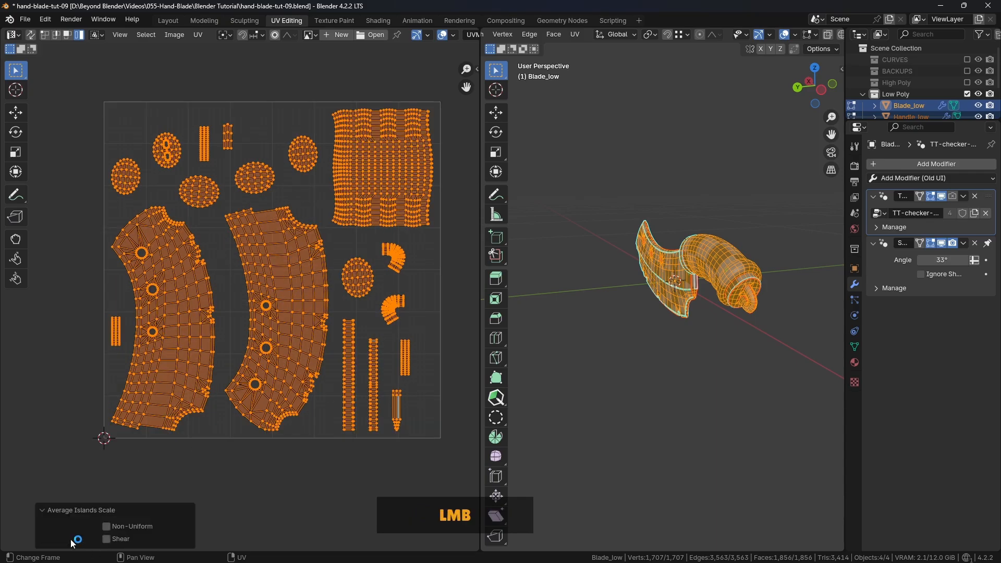
{"action": "scroll", "coordinate": [302, 305], "scroll_direction": "up", "scroll_amount": 1}
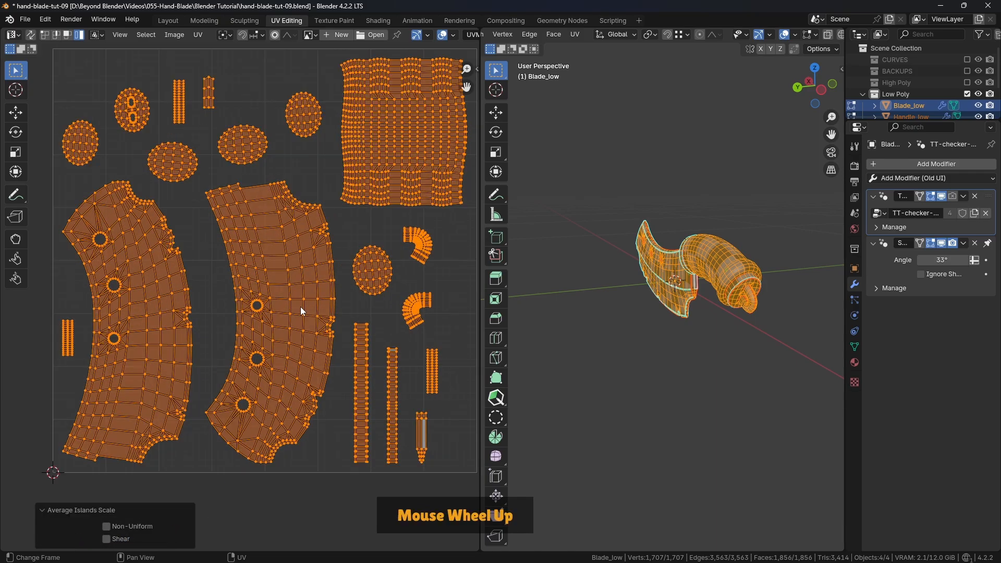
{"action": "scroll", "coordinate": [299, 309], "scroll_direction": "down", "scroll_amount": 1}
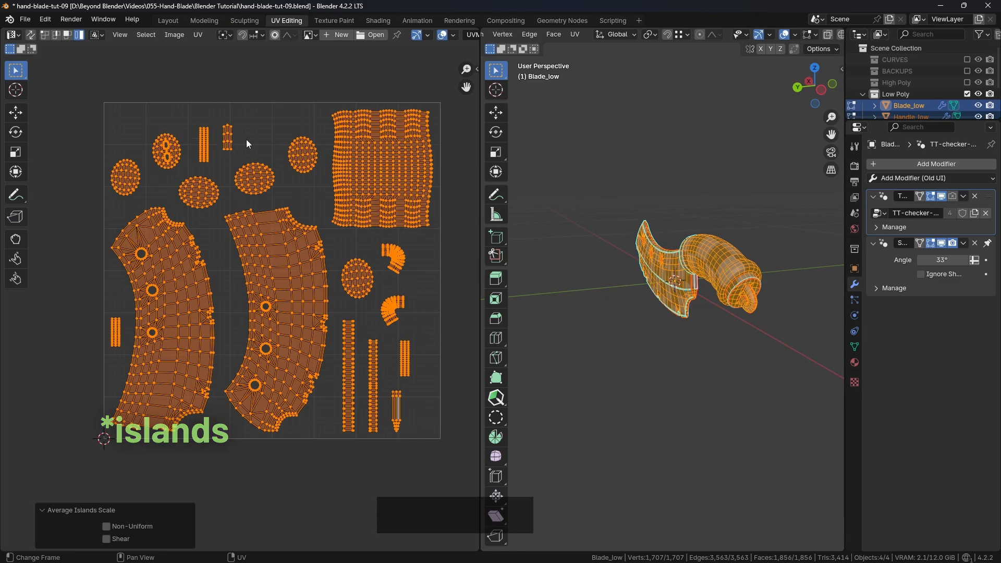
Repack the UV islands with the margin set to 0.01 and check the gaps between the blade and handle islands.
{"action": "left_click", "coordinate": [199, 35]}
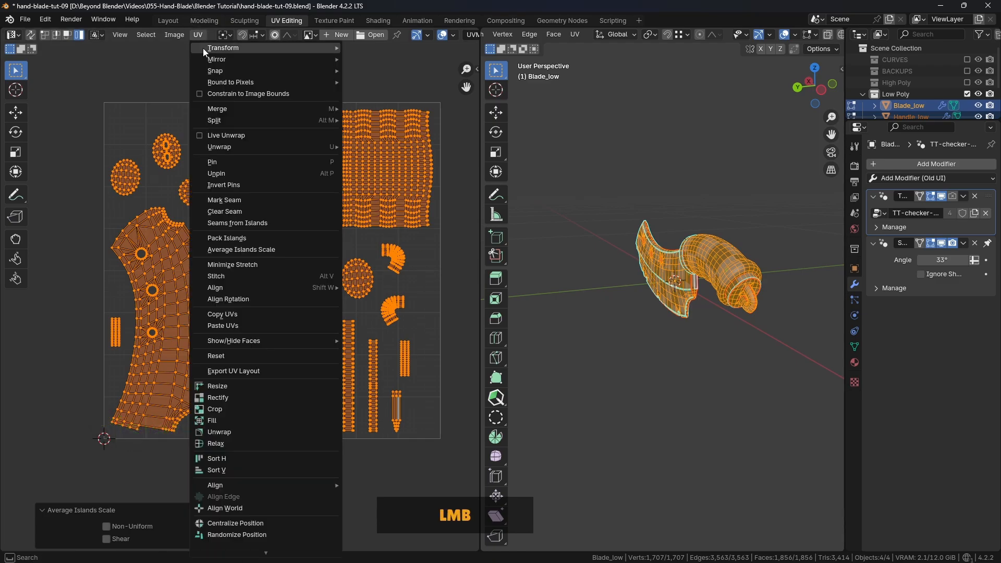
{"action": "left_click", "coordinate": [239, 245]}
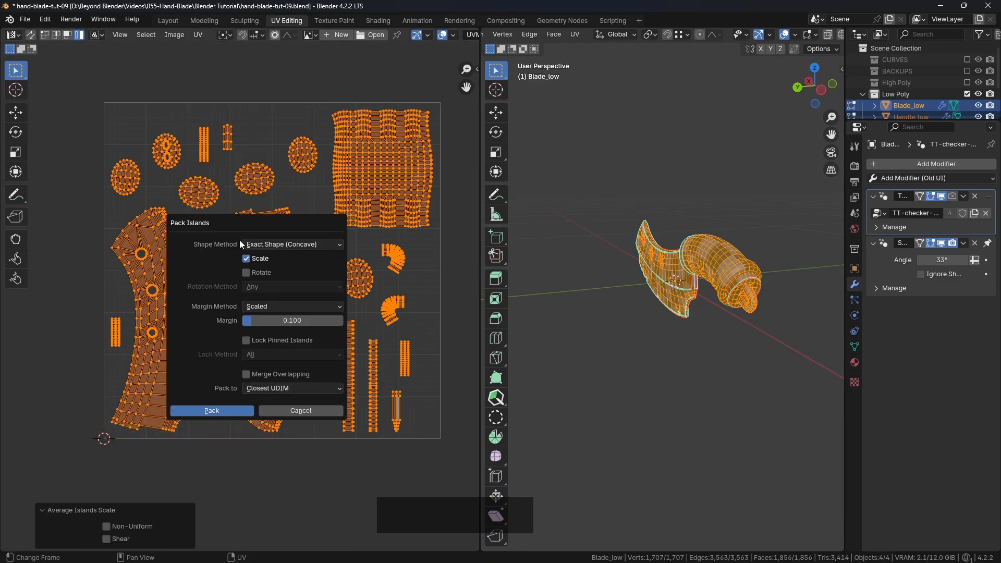
{"action": "left_click", "coordinate": [281, 322]}
{"action": "left_click", "coordinate": [282, 321]}
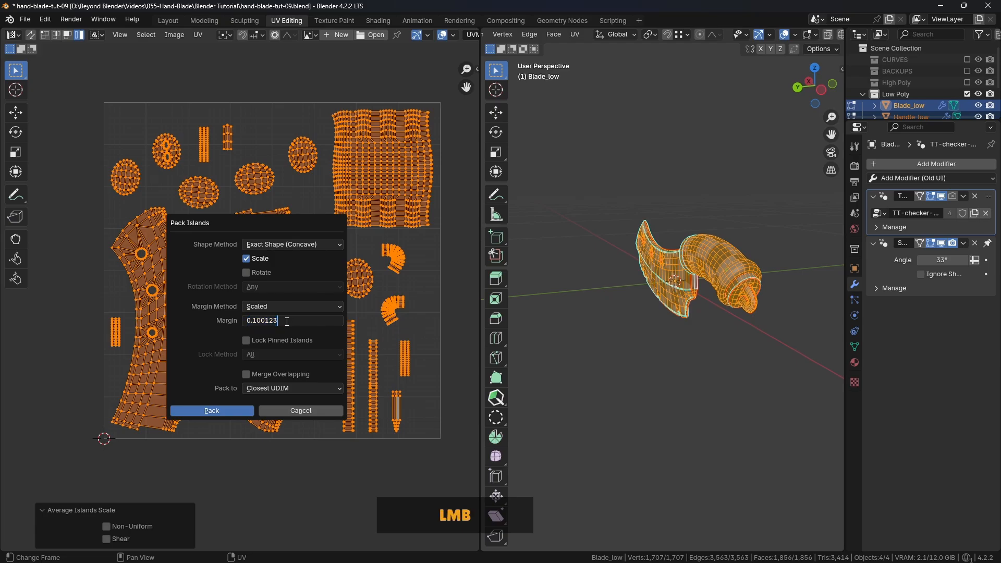
{"action": "left_click", "coordinate": [254, 322]}
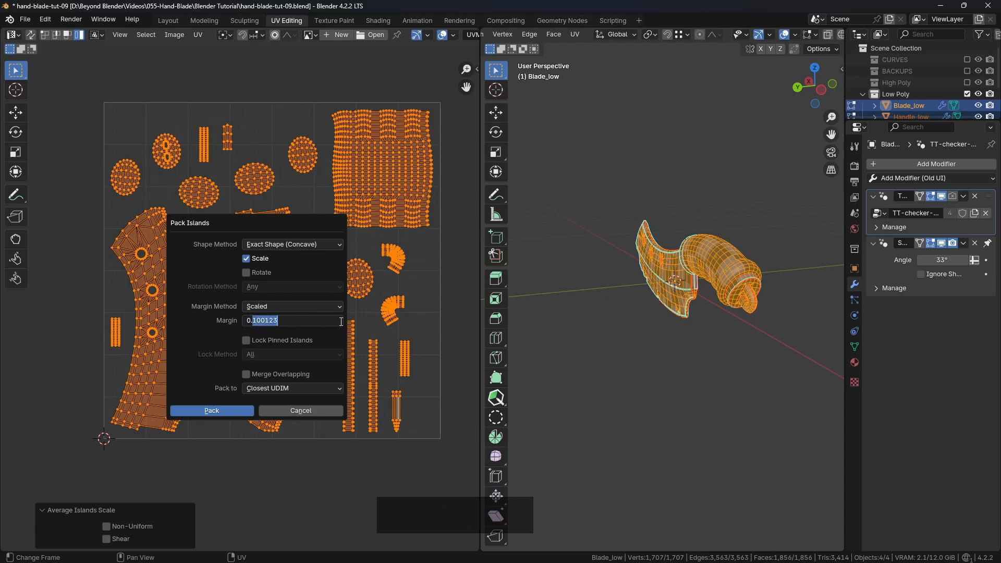
{"action": "type", "text": "01"}
{"action": "key", "text": "Return"}
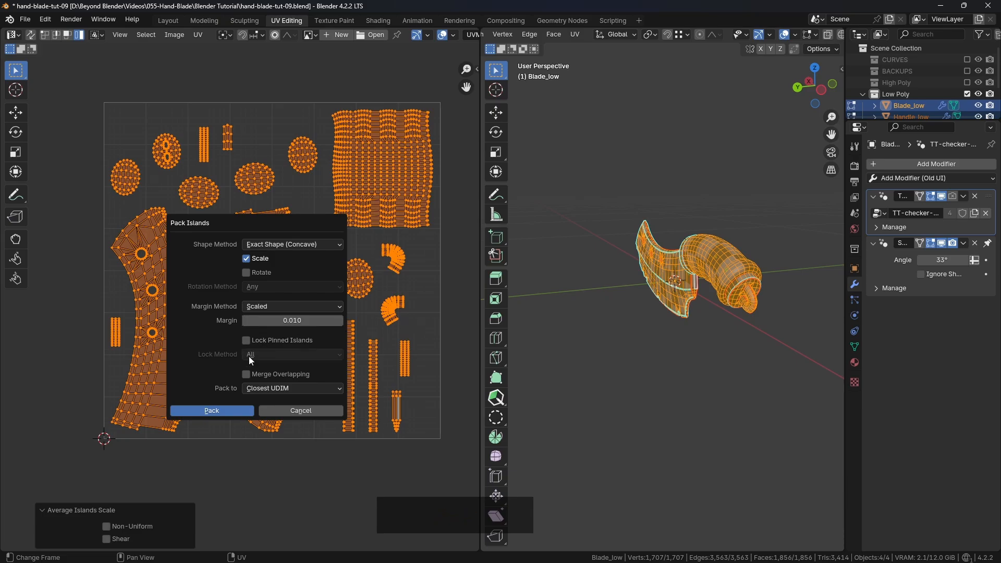
{"action": "left_click", "coordinate": [231, 414]}
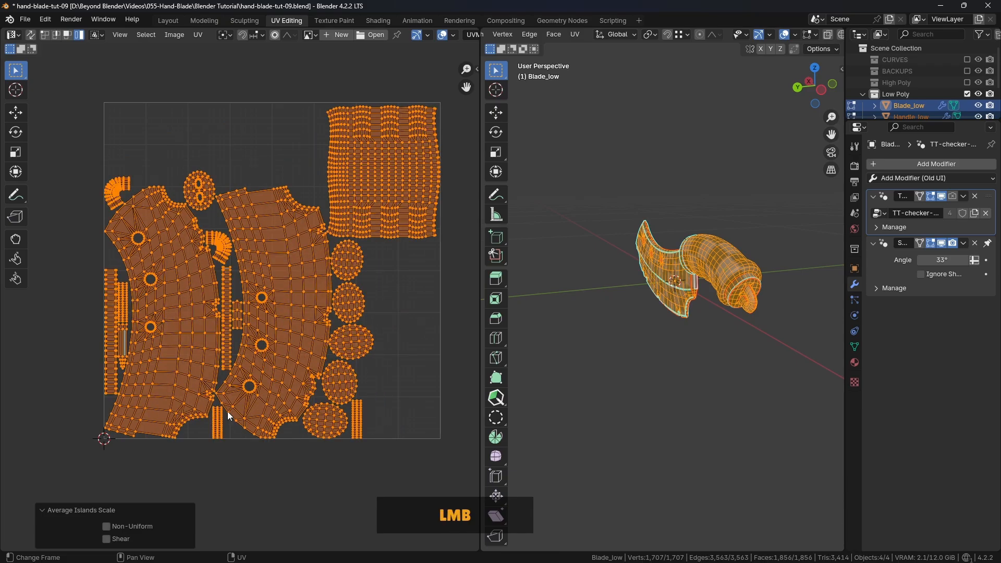
{"action": "scroll", "coordinate": [228, 330], "scroll_direction": "up", "scroll_amount": 3}
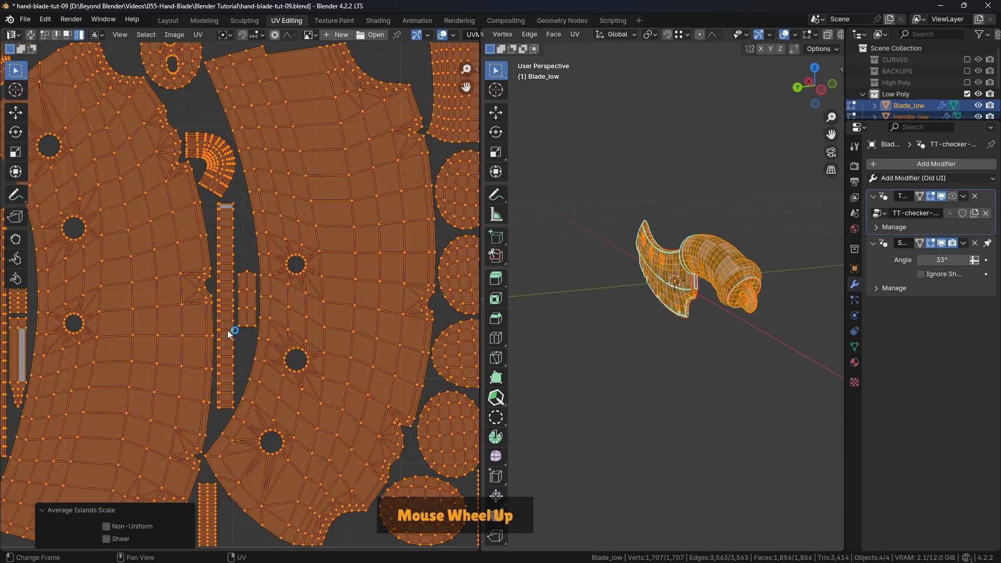
{"action": "scroll", "coordinate": [269, 325], "scroll_direction": "down", "scroll_amount": 3}
{"action": "scroll", "coordinate": [259, 265], "scroll_direction": "up", "scroll_amount": 3}
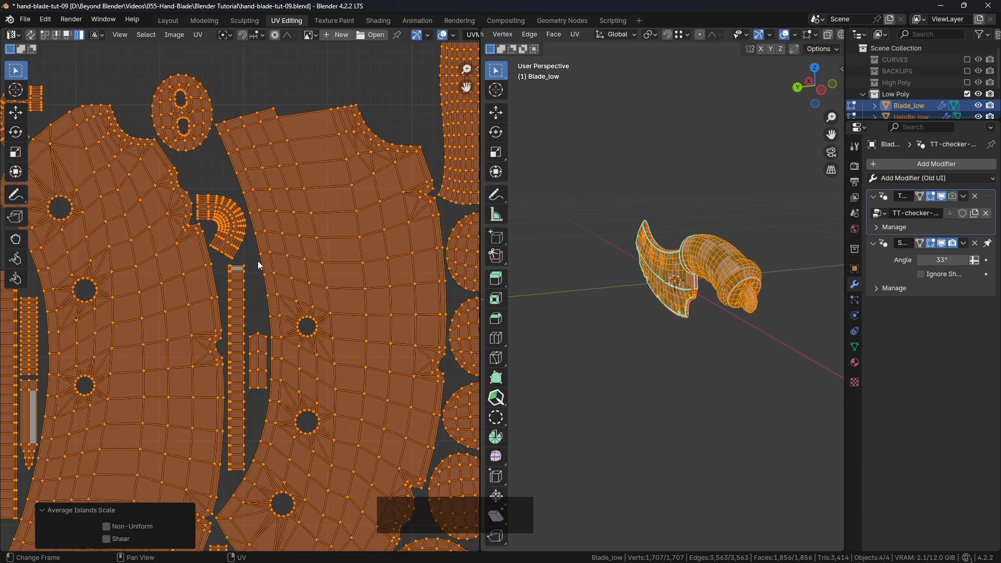
{"action": "scroll", "coordinate": [459, 227], "scroll_direction": "up", "scroll_amount": 1}
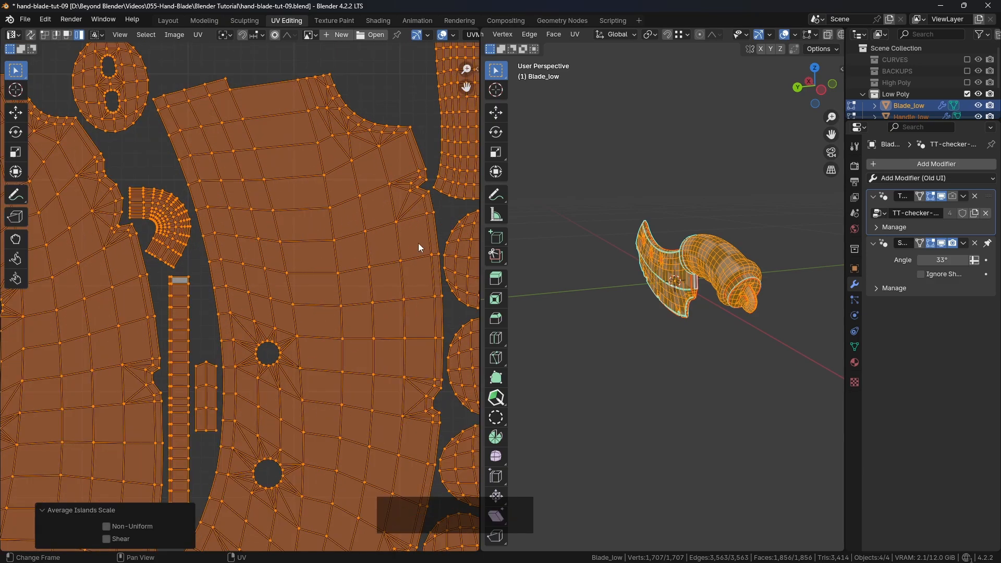
Repack all the UV islands with the margin set to 0.02.
{"action": "left_click", "coordinate": [205, 35]}
{"action": "left_click", "coordinate": [249, 234]}
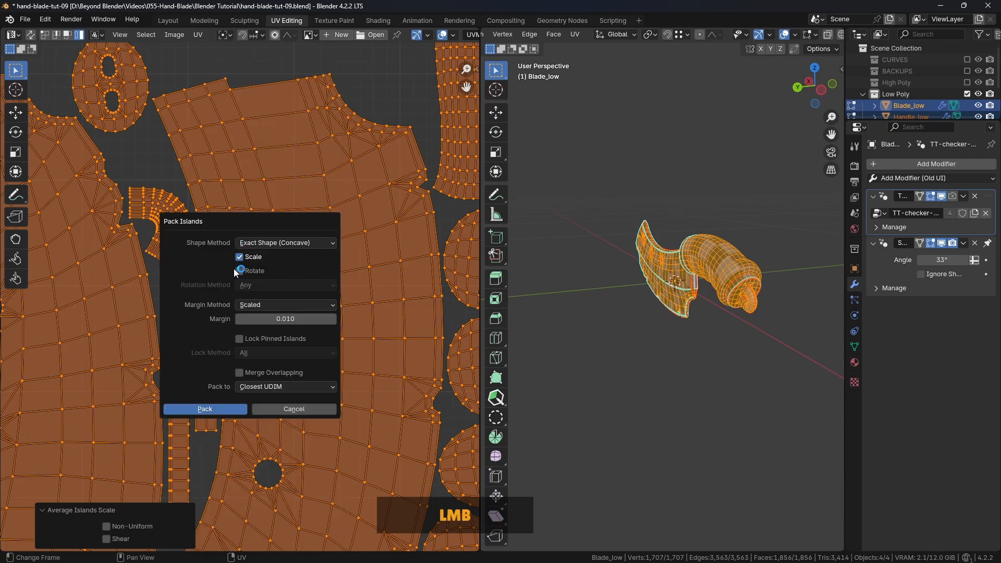
{"action": "left_click", "coordinate": [294, 318]}
{"action": "left_click_drag", "start_coordinate": [250, 319], "coordinate": [272, 319]}
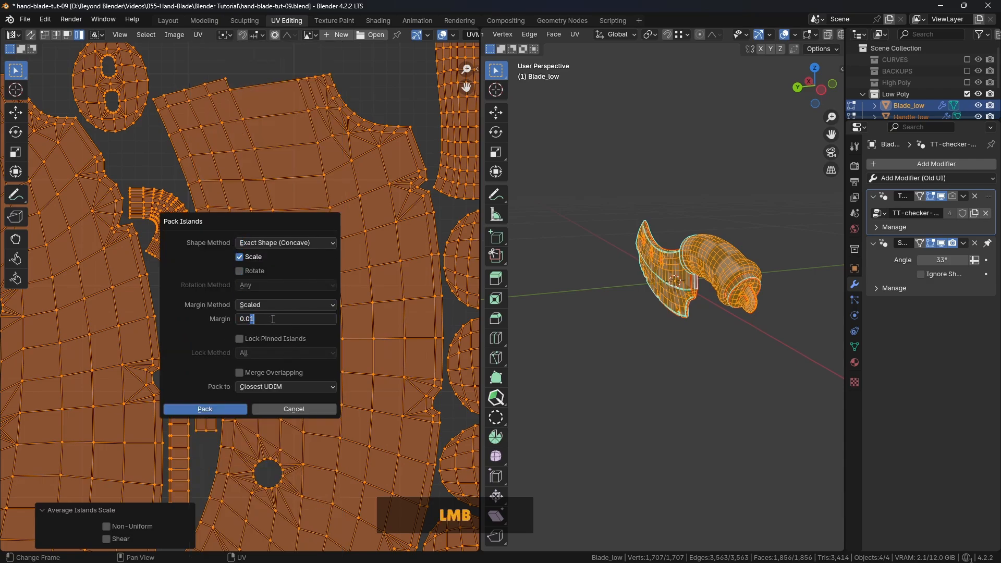
{"action": "type", "text": "2"}
{"action": "key", "text": "Return"}
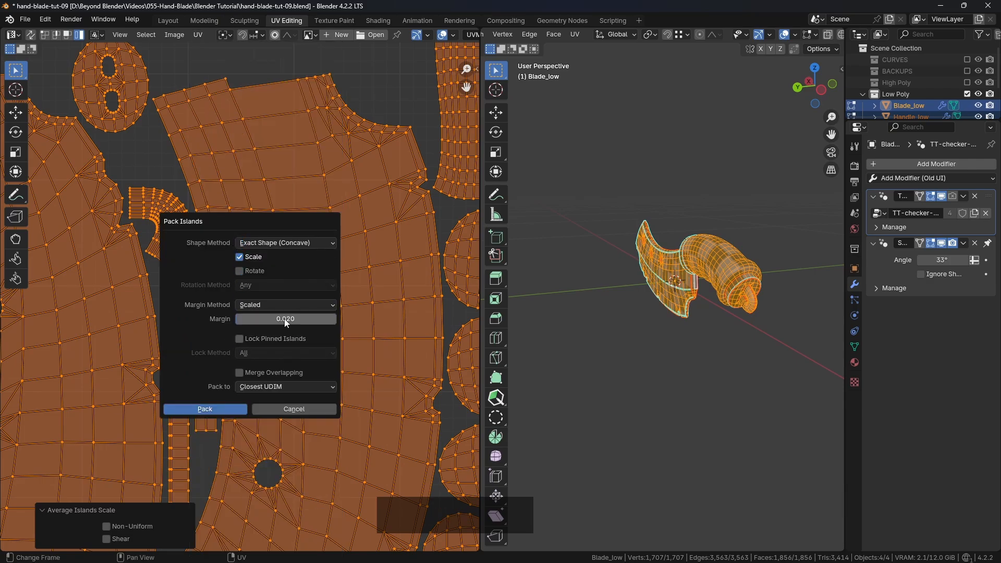
{"action": "left_click", "coordinate": [212, 407]}
{"action": "scroll", "coordinate": [305, 327], "scroll_direction": "down", "scroll_amount": 3}
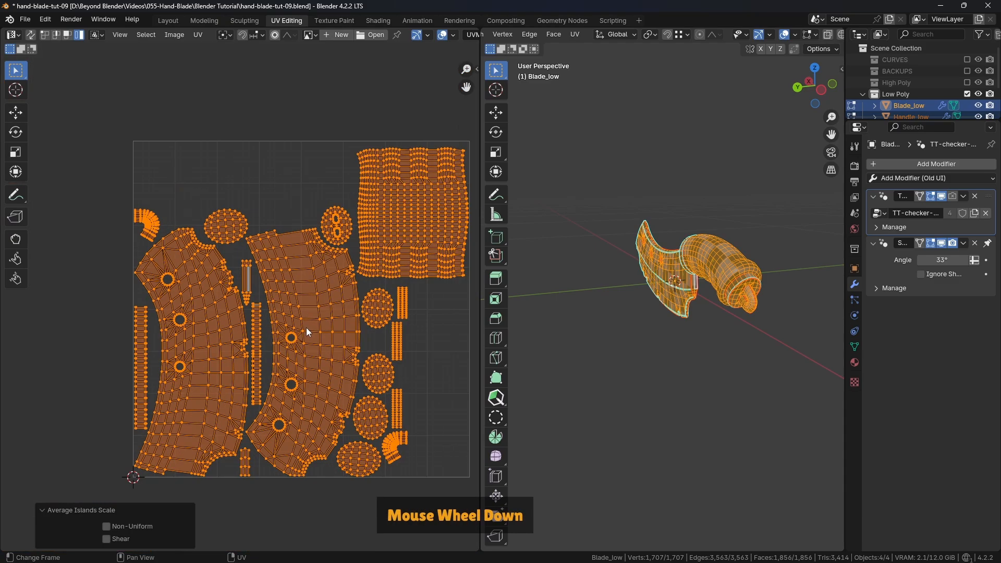
{"action": "middle_click_drag", "start_coordinate": [327, 333], "coordinate": [319, 301], "text": "shift"}
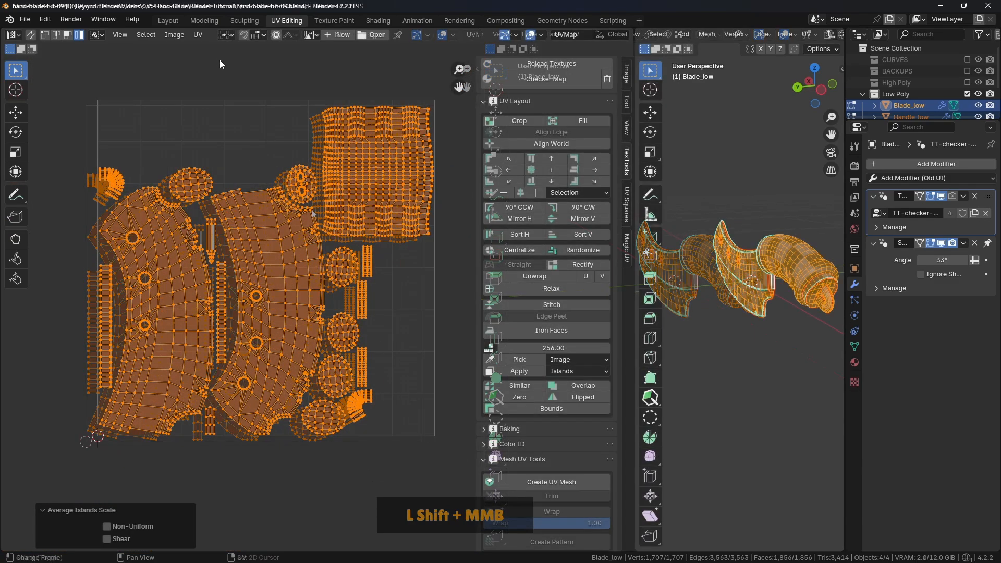
Repack the UV islands with Rotate enabled, using rotation method Any, and check the packed layout.
{"action": "left_click", "coordinate": [199, 35]}
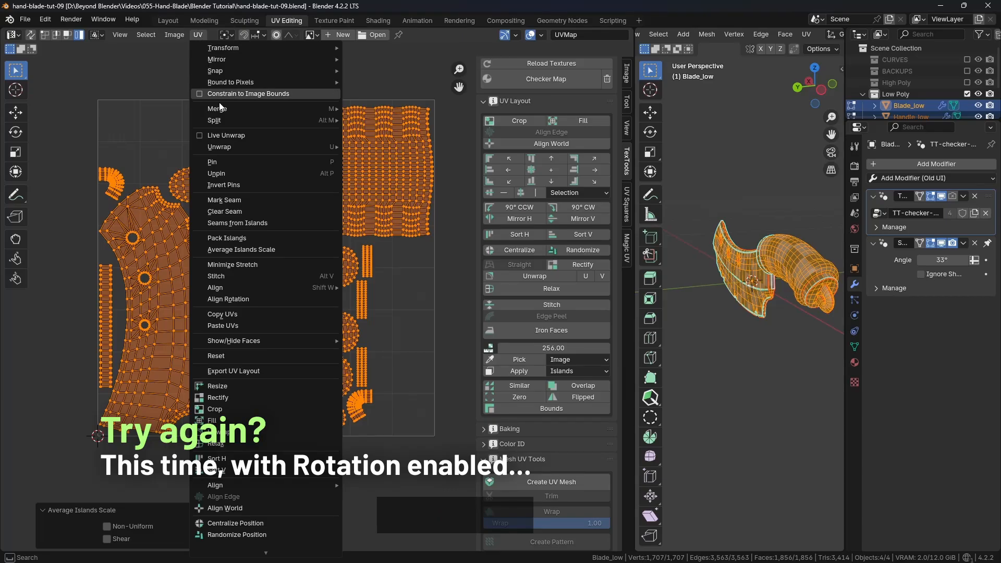
{"action": "left_click", "coordinate": [227, 238]}
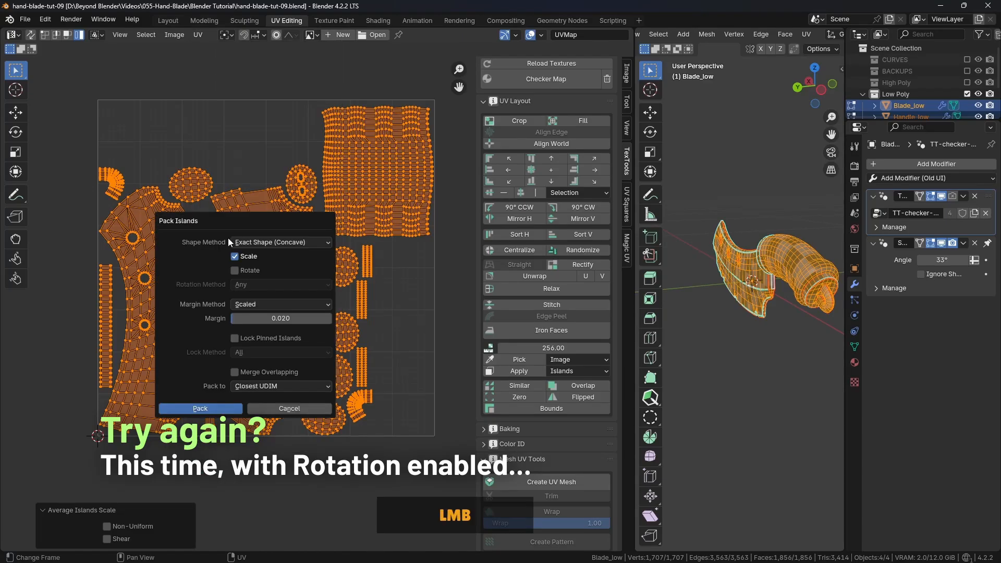
{"action": "left_click", "coordinate": [235, 270]}
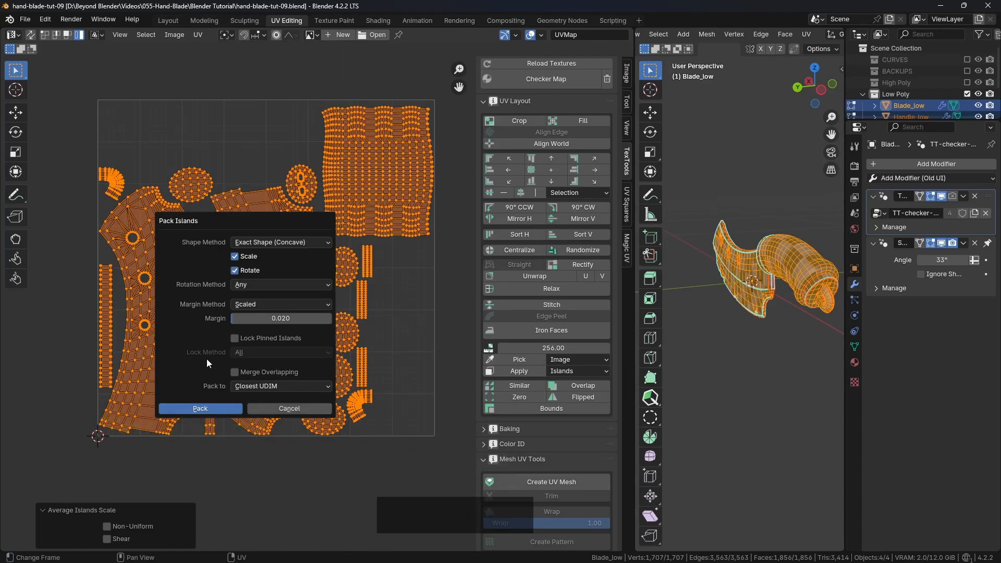
{"action": "left_click", "coordinate": [207, 407]}
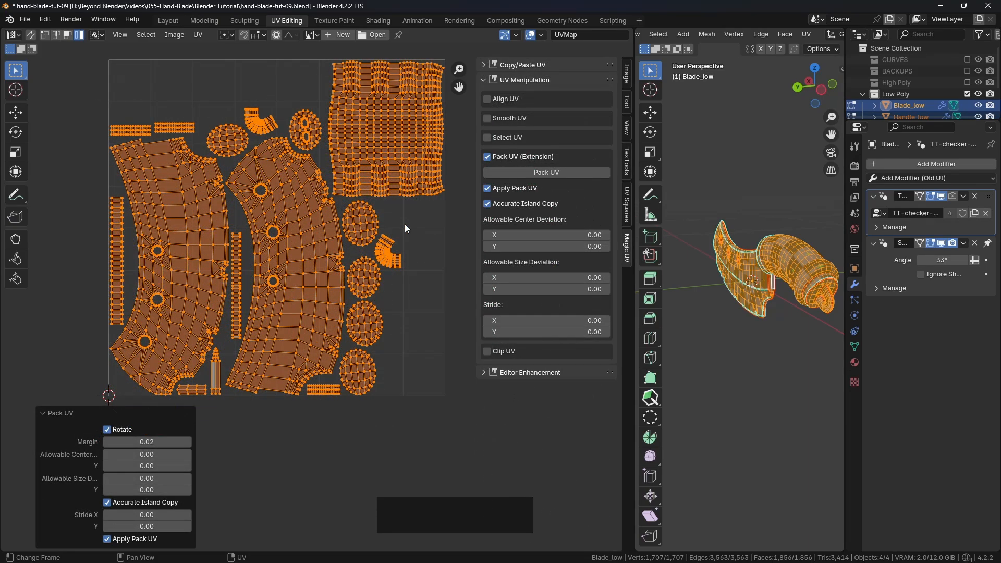
{"action": "scroll", "coordinate": [373, 233], "scroll_direction": "down", "scroll_amount": 2}
{"action": "middle_click_drag", "start_coordinate": [373, 232], "coordinate": [339, 250], "text": "shift"}
{"action": "left_click", "coordinate": [419, 247]}
{"action": "scroll", "coordinate": [350, 219], "scroll_direction": "up", "scroll_amount": 1}
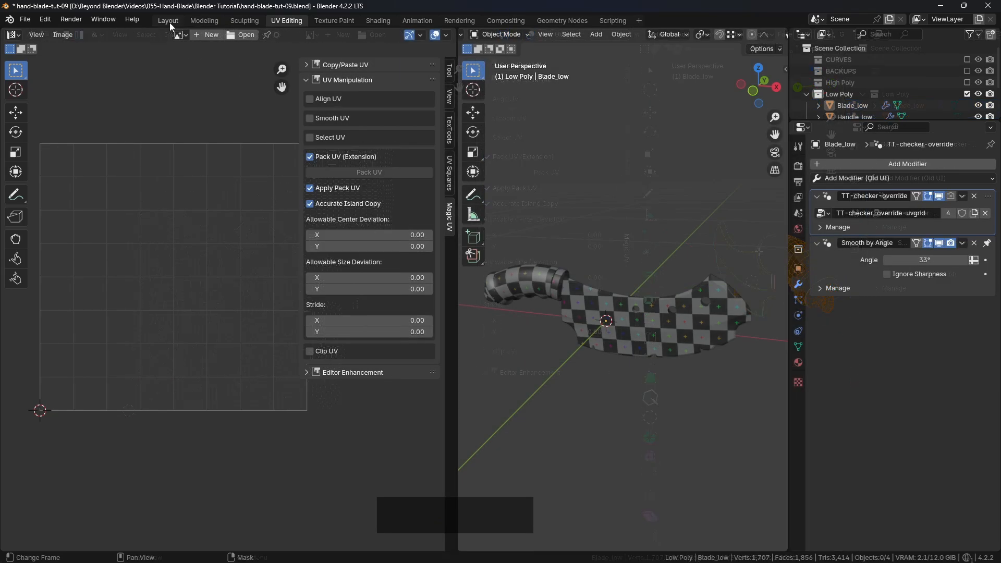
Switch to the Layout workspace and examine the overlapping high- and low-poly knife parts, leaving everything deselected.
{"action": "left_click", "coordinate": [168, 21]}
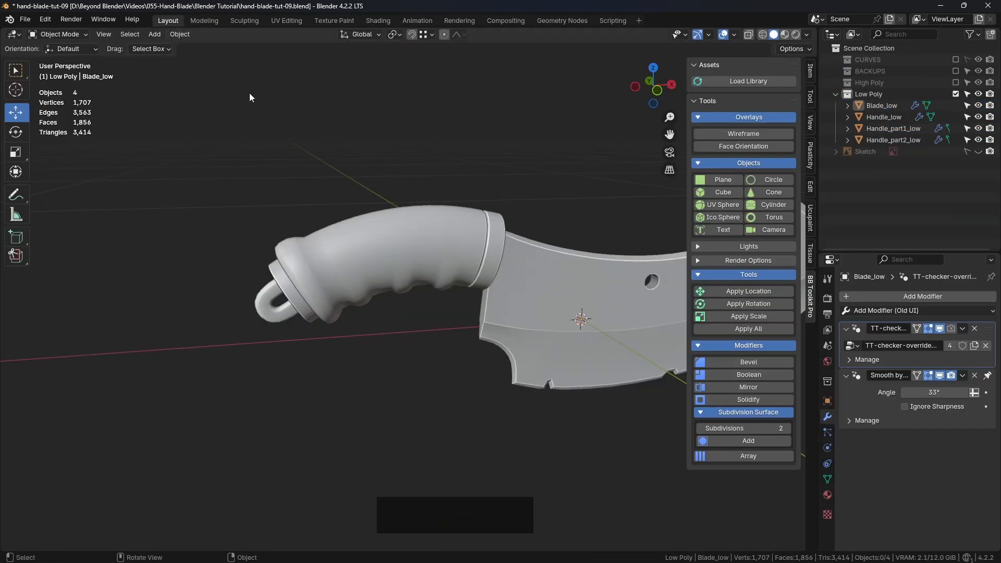
{"action": "scroll", "coordinate": [531, 221], "scroll_direction": "down", "scroll_amount": 2}
{"action": "middle_click_drag", "start_coordinate": [413, 185], "coordinate": [405, 196], "text": "shift"}
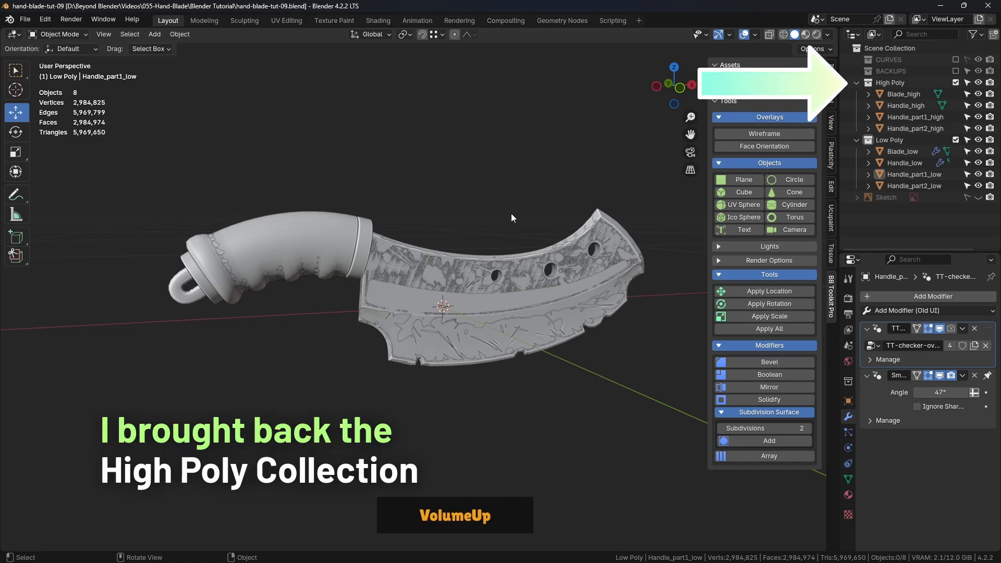
{"action": "left_click_drag", "start_coordinate": [164, 173], "coordinate": [640, 399]}
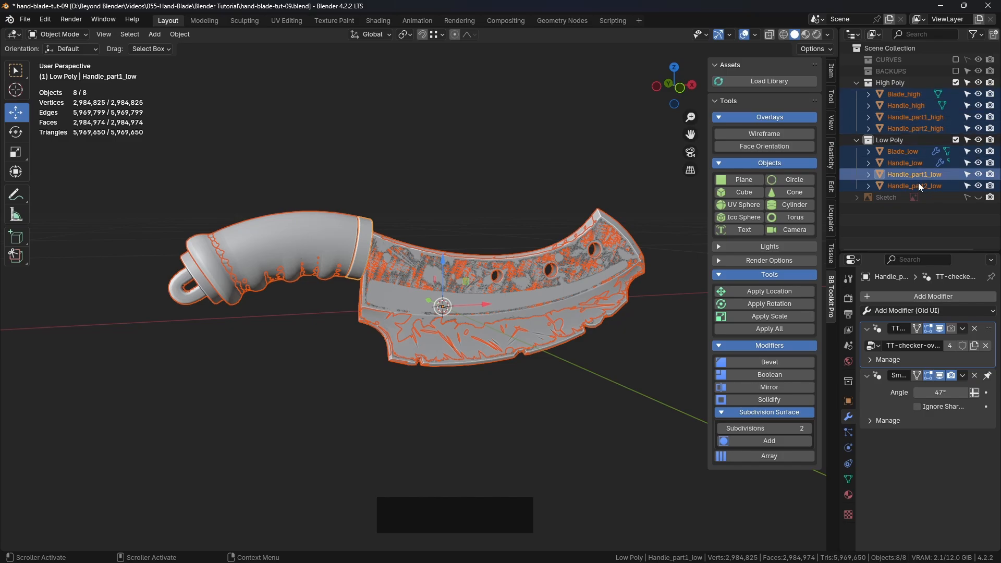
{"action": "left_click", "coordinate": [634, 383]}
{"action": "middle_click_drag", "start_coordinate": [634, 383], "coordinate": [559, 340]}
{"action": "scroll", "coordinate": [549, 364], "scroll_direction": "up", "scroll_amount": 2}
{"action": "scroll", "coordinate": [560, 339], "scroll_direction": "down", "scroll_amount": 1}
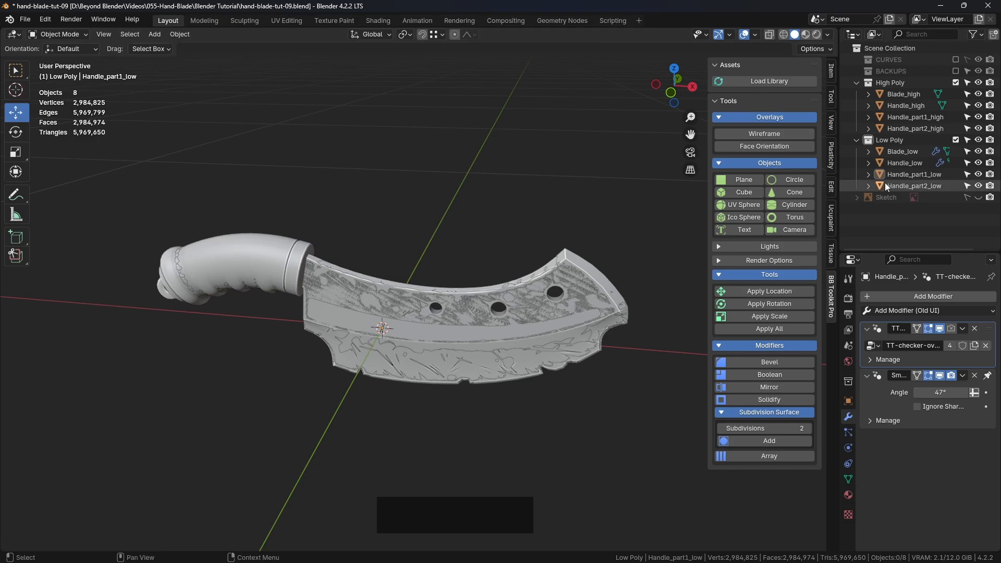
Exclude the Low Poly collection from the view layer and select Blade_high.
{"action": "left_click", "coordinate": [955, 140]}
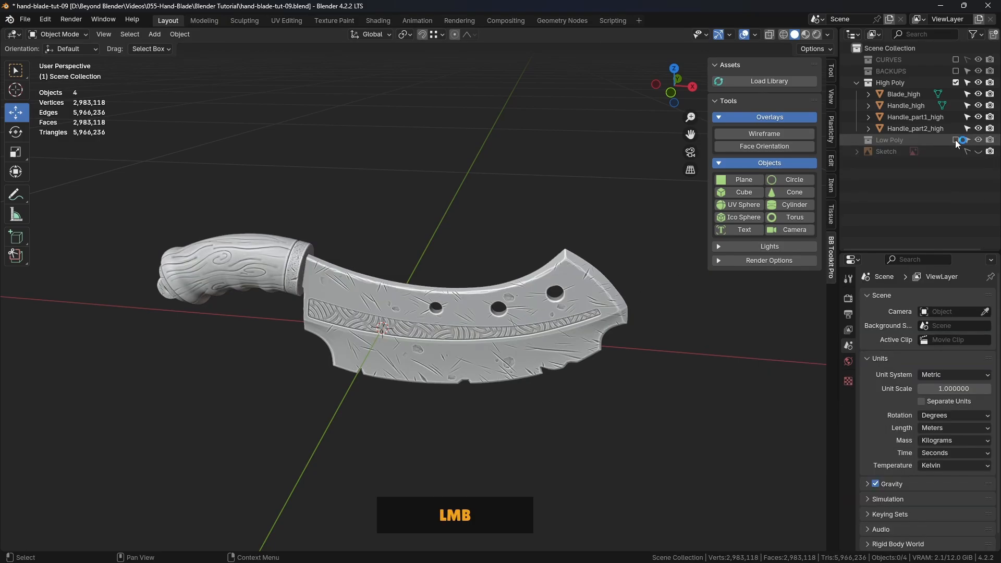
{"action": "left_click", "coordinate": [900, 94]}
{"action": "middle_click_drag", "start_coordinate": [533, 240], "coordinate": [579, 259]}
{"action": "scroll", "coordinate": [585, 265], "scroll_direction": "up", "scroll_amount": 2}
Widen the properties area and give Blade_high a new material named "blade".
{"action": "left_click", "coordinate": [848, 474]}
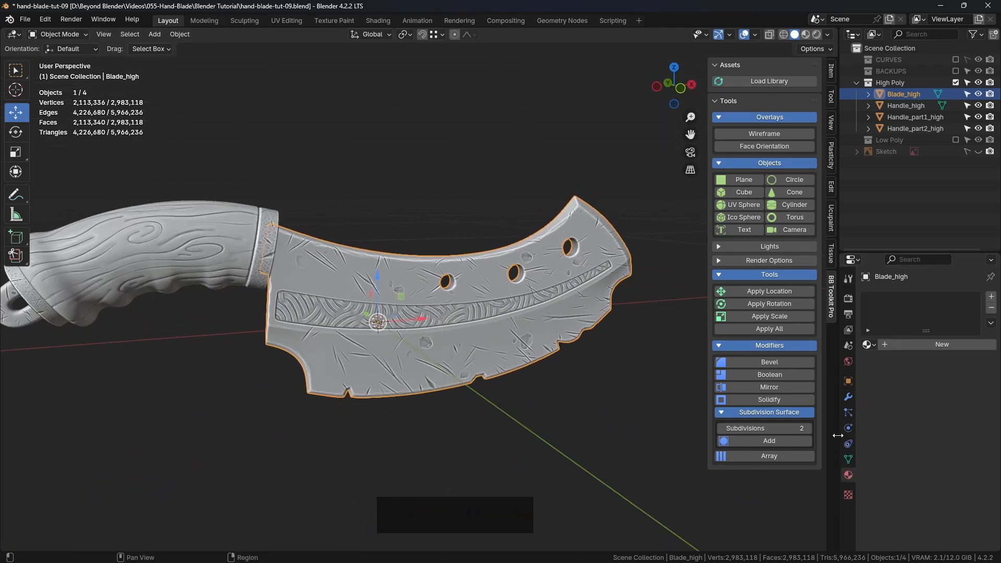
{"action": "left_click_drag", "start_coordinate": [838, 436], "coordinate": [789, 434]}
{"action": "left_click", "coordinate": [906, 343]}
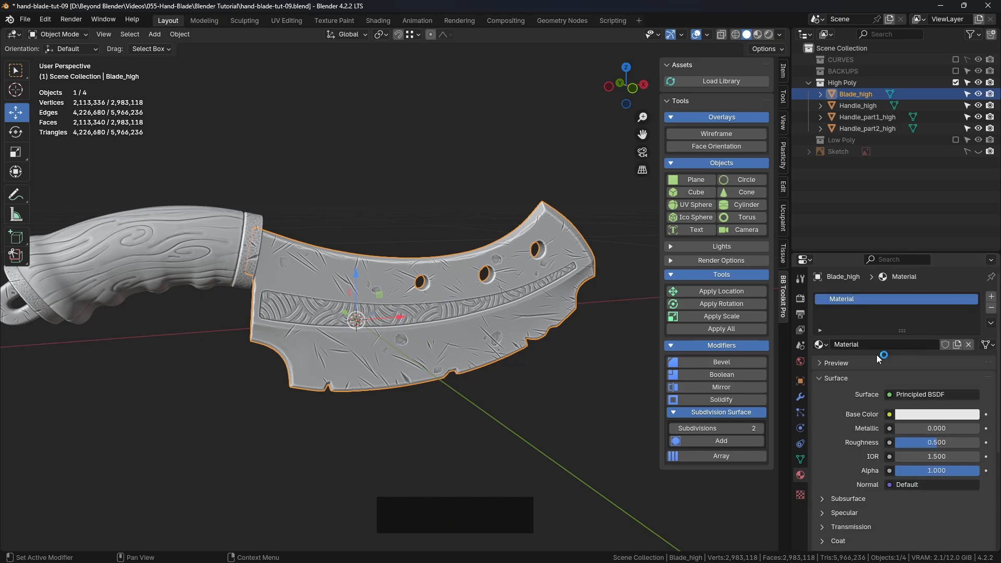
{"action": "left_click", "coordinate": [921, 346]}
{"action": "type", "text": "blade"}
{"action": "key", "text": "Return"}
Set the blade material's base color to pure red using RGB values.
{"action": "left_click", "coordinate": [919, 414]}
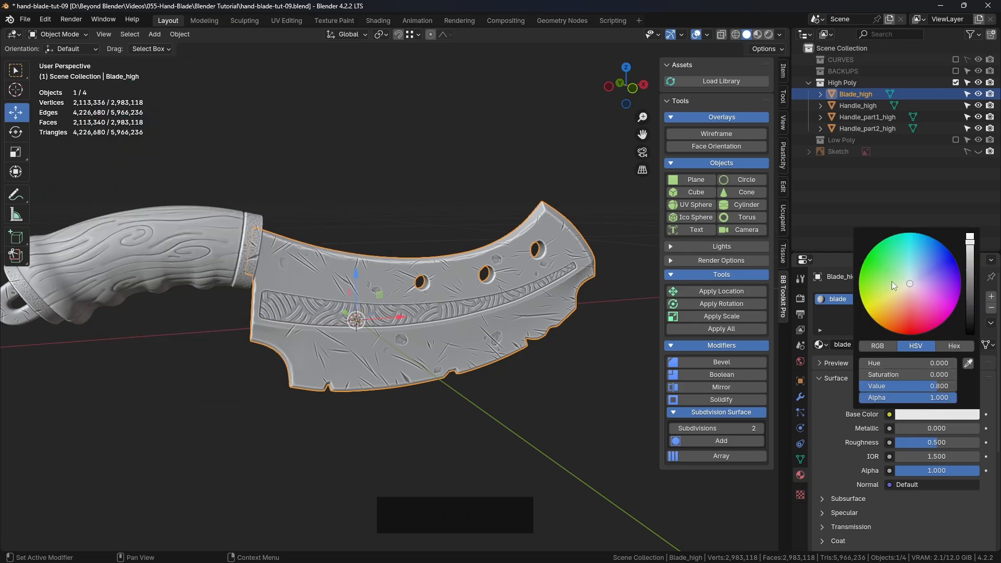
{"action": "left_click", "coordinate": [880, 346]}
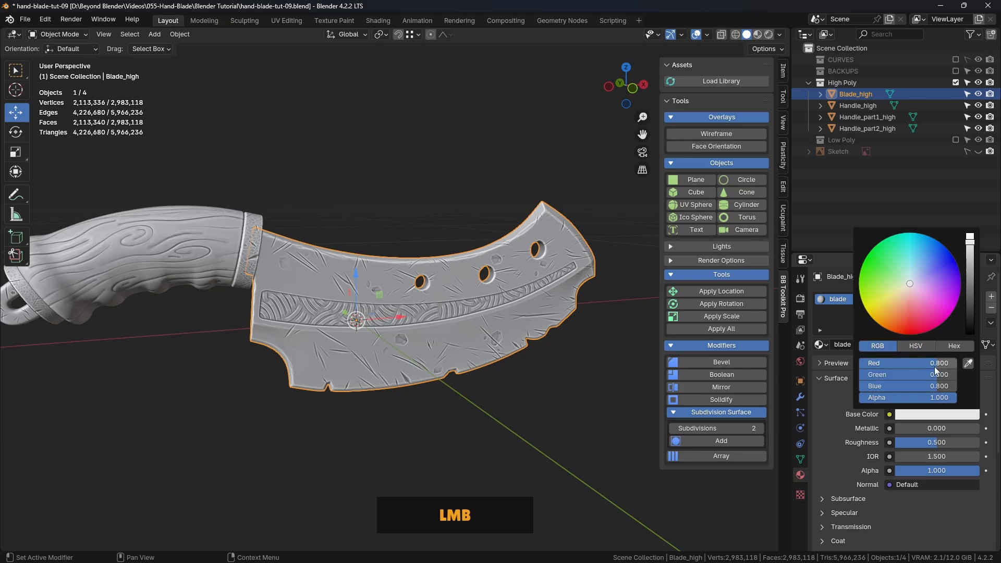
{"action": "mouse_move", "coordinate": [938, 366]}
{"action": "left_mouse_down"}
{"action": "mouse_move", "coordinate": [957, 367]}
{"action": "mouse_move", "coordinate": [859, 386]}
{"action": "left_mouse_up"}
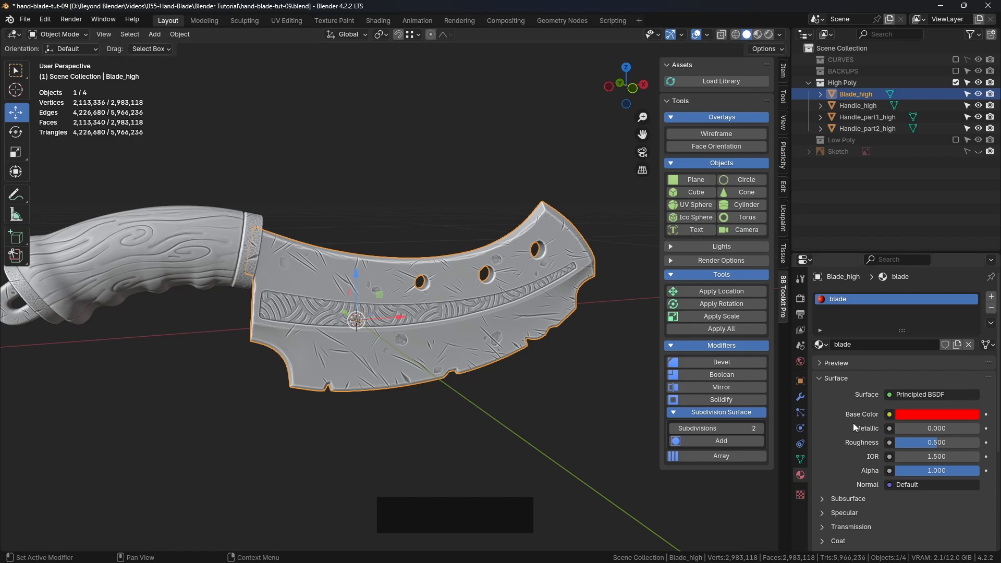
Copy the blade material's red base color to its viewport display color.
{"action": "scroll", "coordinate": [858, 432], "scroll_direction": "down", "scroll_amount": 4}
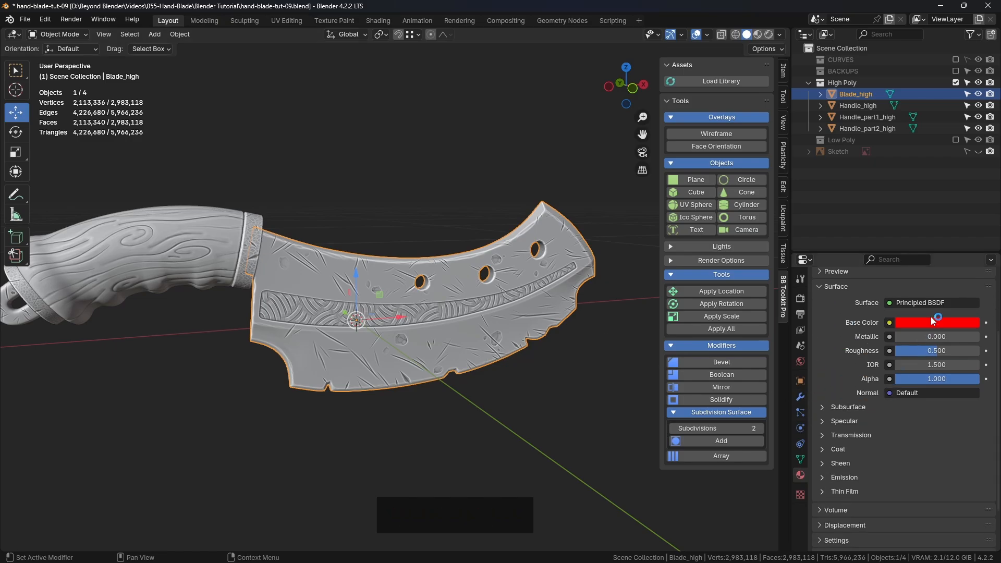
{"action": "key", "text": "ctrl+c"}
{"action": "scroll", "coordinate": [858, 505], "scroll_direction": "down", "scroll_amount": 3}
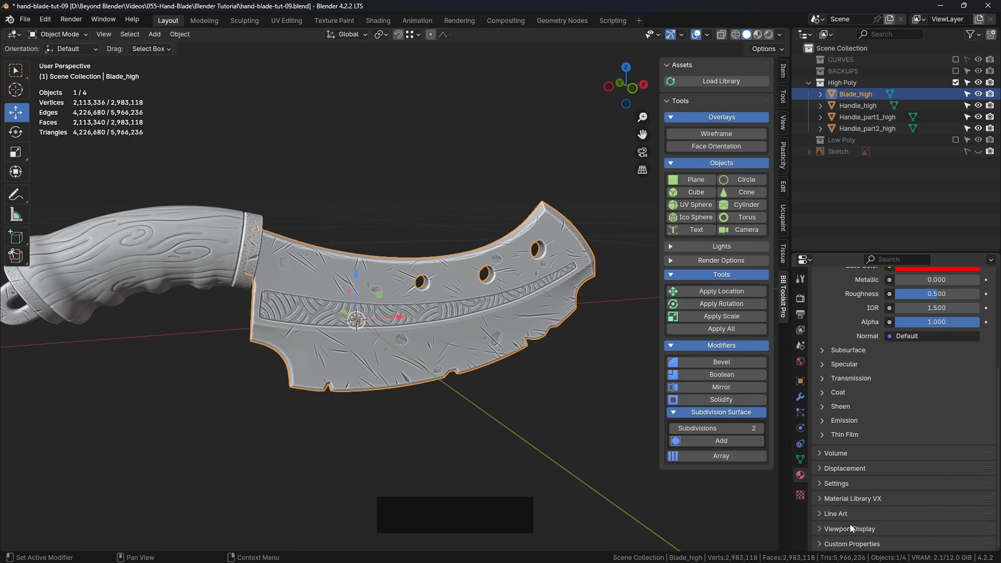
{"action": "left_click", "coordinate": [850, 524]}
{"action": "scroll", "coordinate": [849, 524], "scroll_direction": "down", "scroll_amount": 3}
{"action": "key", "text": "ctrl+v"}
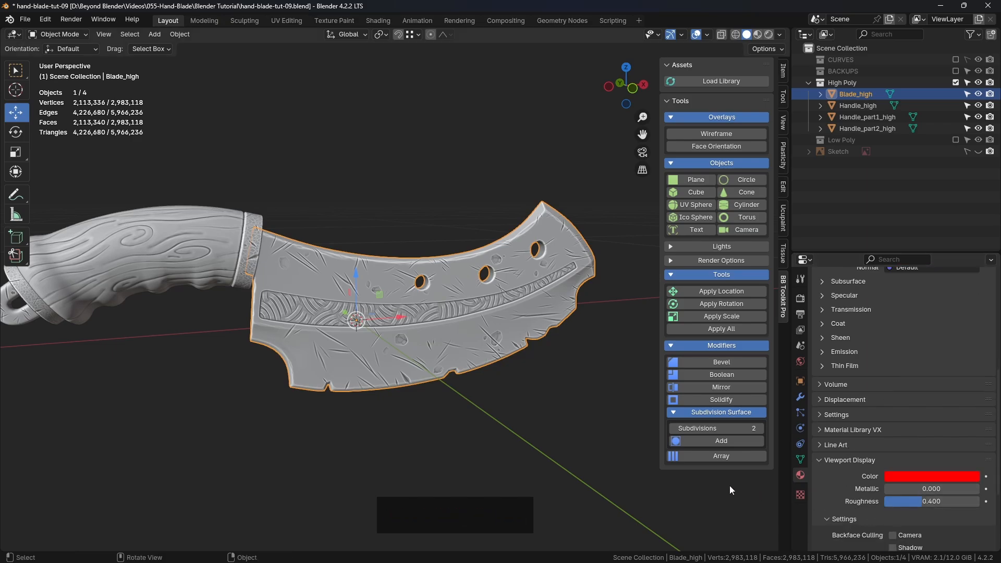
Set the solid viewport shading color to Material and check the blade's color with everything deselected.
{"action": "left_click", "coordinate": [582, 386]}
{"action": "left_click", "coordinate": [464, 201]}
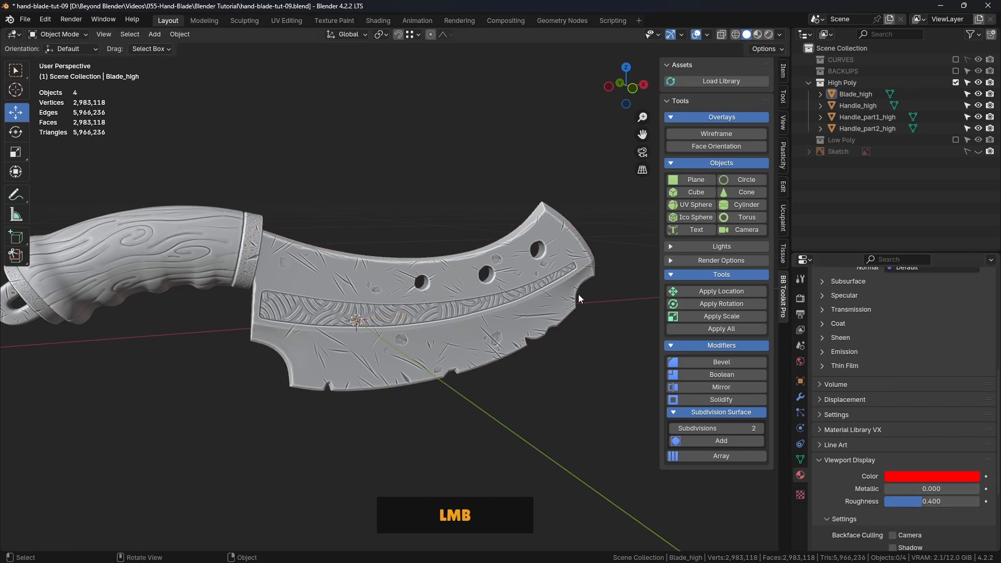
{"action": "middle_click_drag", "start_coordinate": [577, 294], "coordinate": [538, 331]}
{"action": "scroll", "coordinate": [881, 442], "scroll_direction": "up", "scroll_amount": 10}
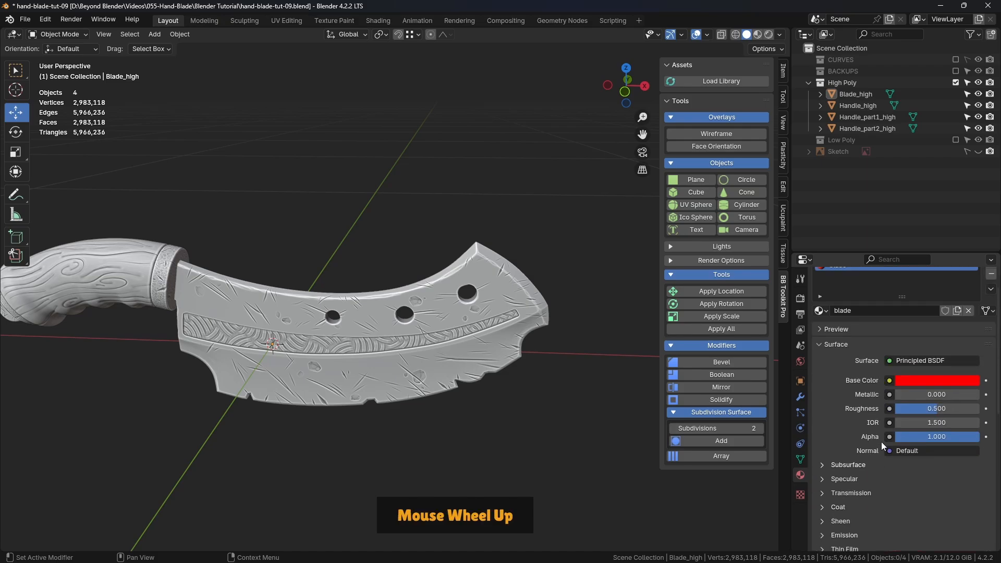
{"action": "left_click", "coordinate": [780, 35]}
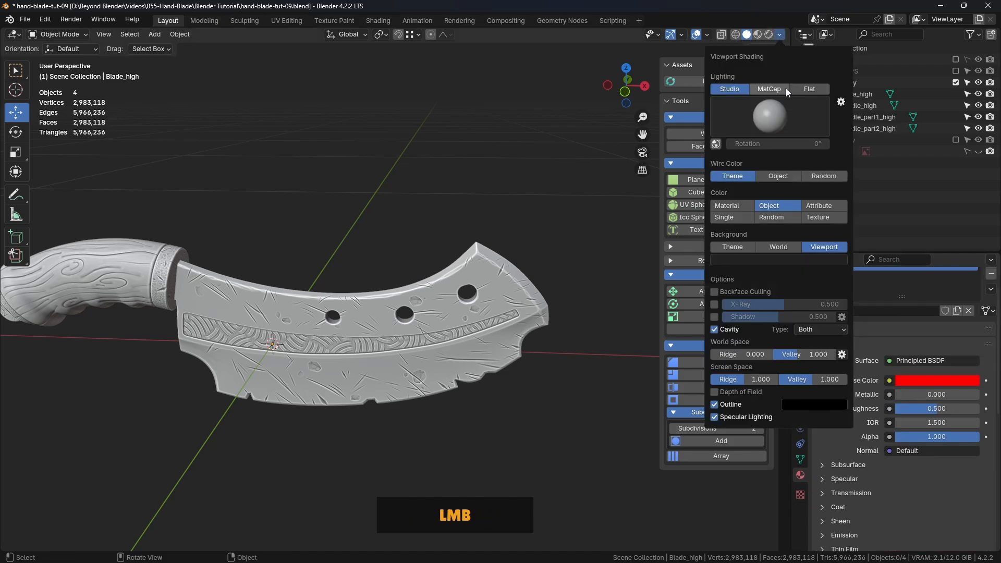
{"action": "left_click", "coordinate": [734, 205]}
{"action": "mouse_move", "coordinate": [534, 230]}
{"action": "middle_mouse_down", "text": "shift"}
{"action": "mouse_move", "coordinate": [515, 262]}
{"action": "mouse_move", "coordinate": [445, 276]}
{"action": "mouse_move", "coordinate": [489, 271]}
{"action": "middle_mouse_up", "text": "shift"}
{"action": "left_click", "coordinate": [557, 374]}
{"action": "scroll", "coordinate": [556, 380], "scroll_direction": "up", "scroll_amount": 3}
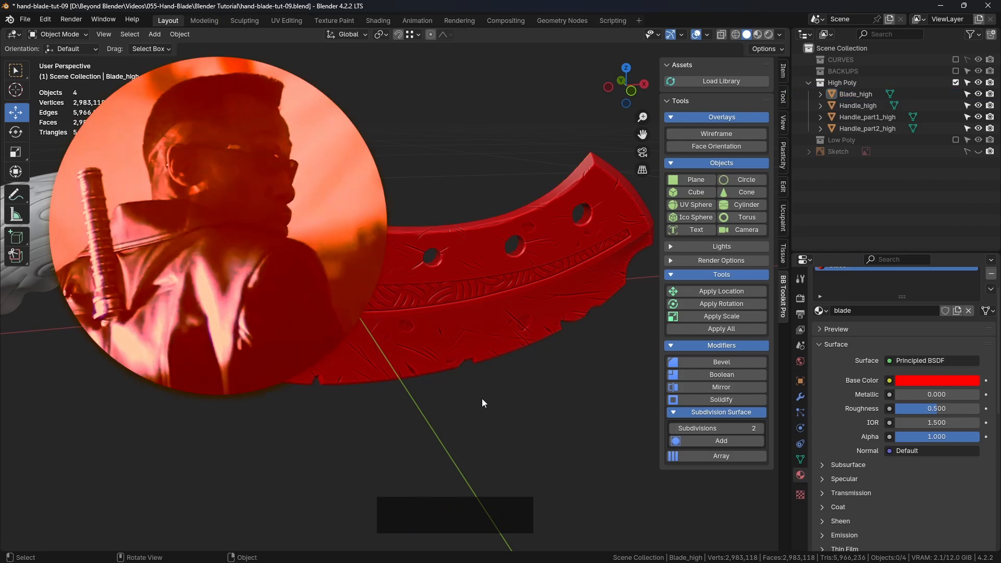
{"action": "middle_click_drag", "start_coordinate": [482, 398], "coordinate": [508, 424], "text": "shift"}
{"action": "scroll", "coordinate": [367, 307], "scroll_direction": "down", "scroll_amount": 2}
{"action": "middle_click_drag", "start_coordinate": [367, 307], "coordinate": [404, 306], "text": "shift"}
Select Handle_high and give it a new material named "handle".
{"action": "left_click", "coordinate": [256, 257]}
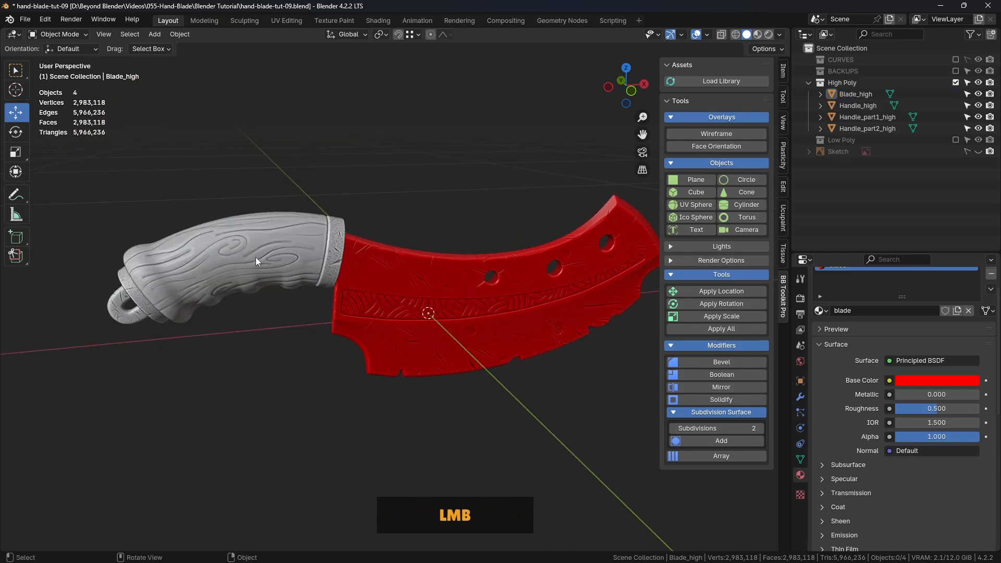
{"action": "left_click", "coordinate": [464, 292]}
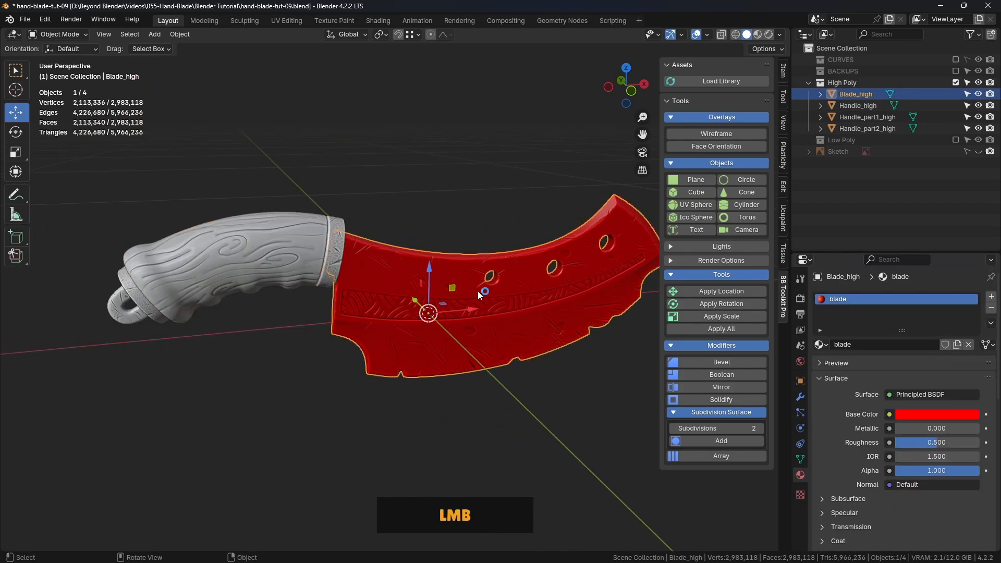
{"action": "left_click", "coordinate": [265, 253]}
{"action": "left_click", "coordinate": [877, 344]}
{"action": "double_click", "coordinate": [899, 341]}
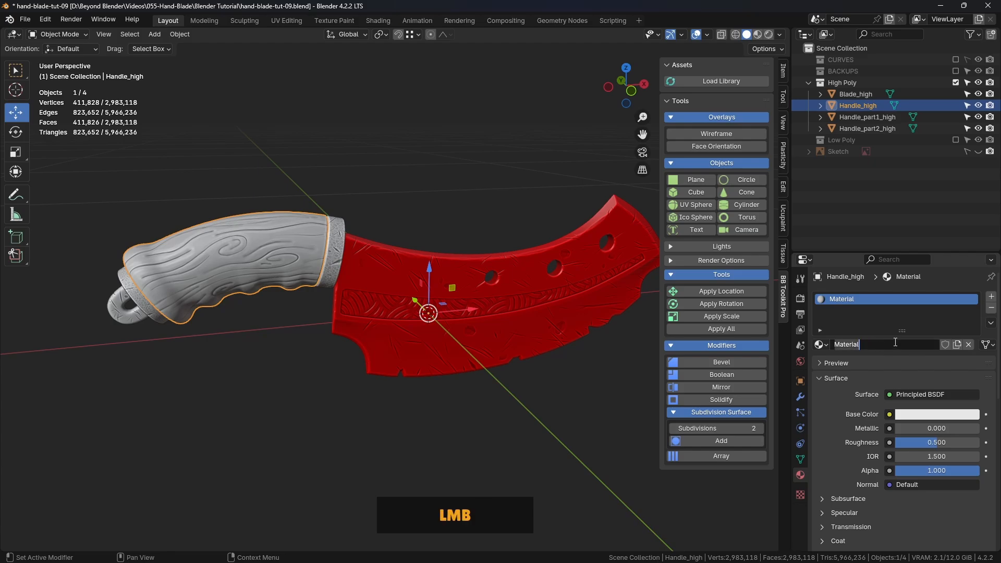
{"action": "type", "text": "w"}
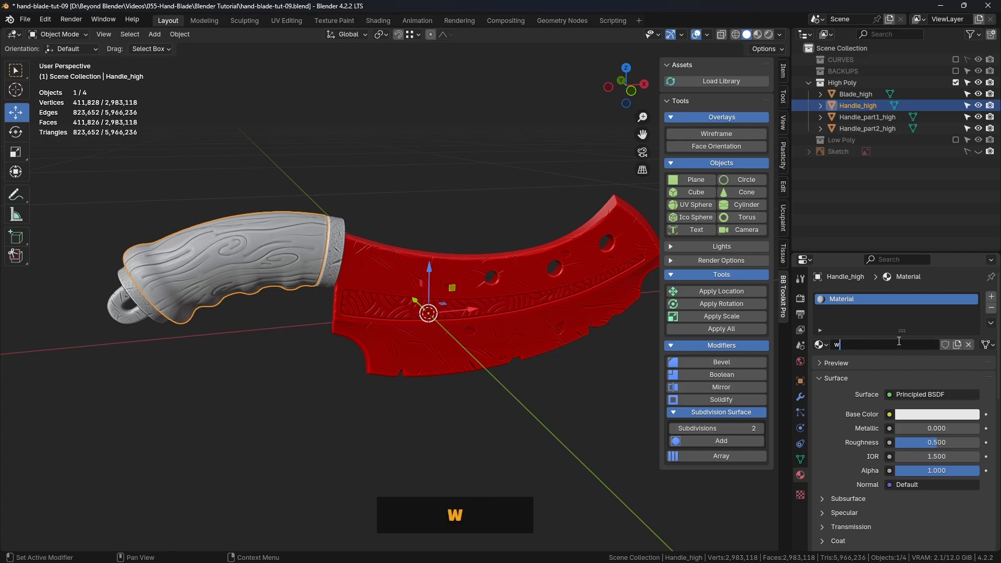
{"action": "key", "text": "BackSpace"}
{"action": "type", "text": "handle"}
{"action": "key", "text": "Return"}
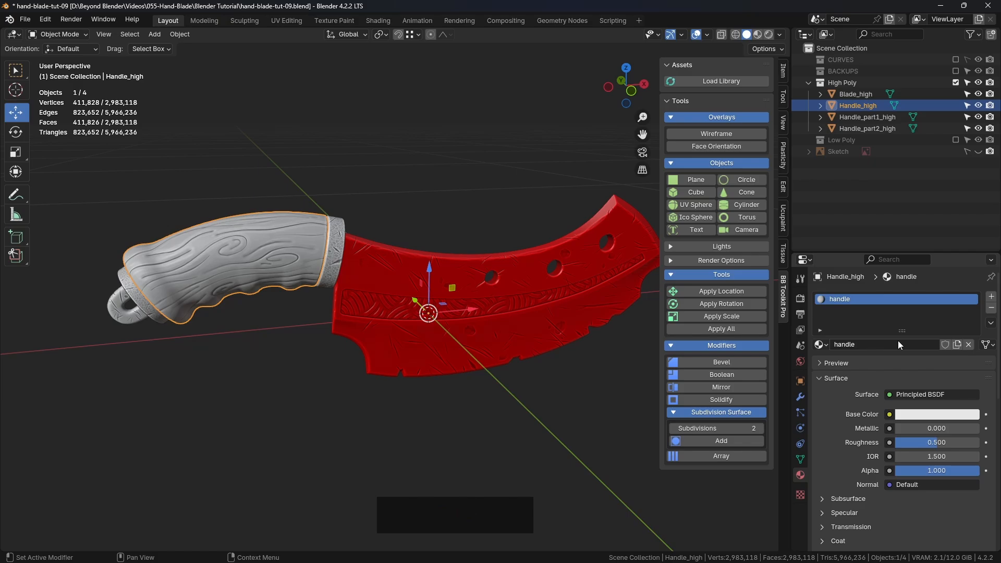
Set the handle material's base color to green and copy that color to its viewport display color.
{"action": "left_click", "coordinate": [920, 417]}
{"action": "left_click_drag", "start_coordinate": [897, 284], "coordinate": [862, 280]}
{"action": "mouse_move", "coordinate": [969, 239]}
{"action": "left_mouse_down"}
{"action": "mouse_move", "coordinate": [949, 276]}
{"action": "mouse_move", "coordinate": [927, 288]}
{"action": "mouse_move", "coordinate": [970, 262]}
{"action": "left_mouse_up"}
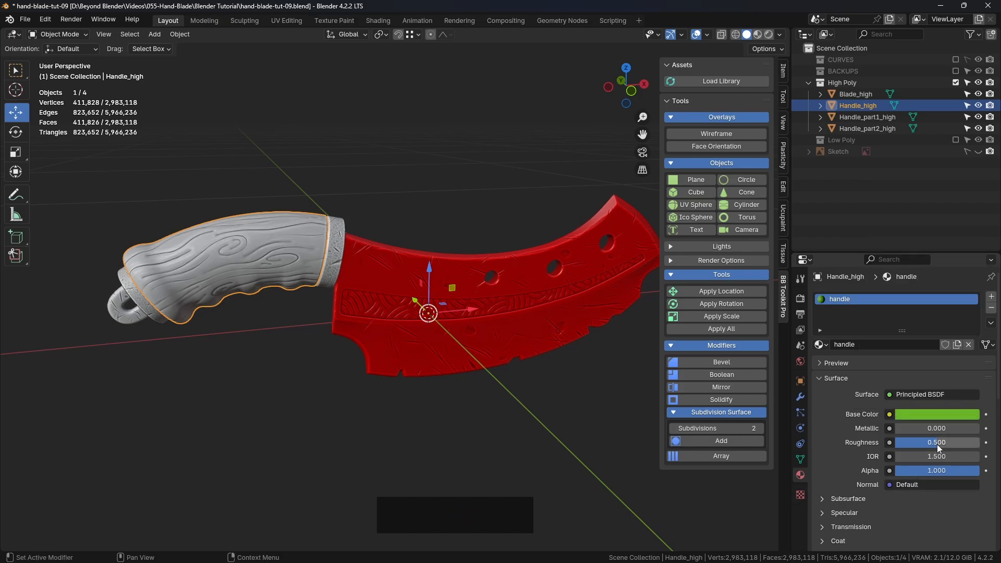
{"action": "scroll", "coordinate": [907, 443], "scroll_direction": "down", "scroll_amount": 10}
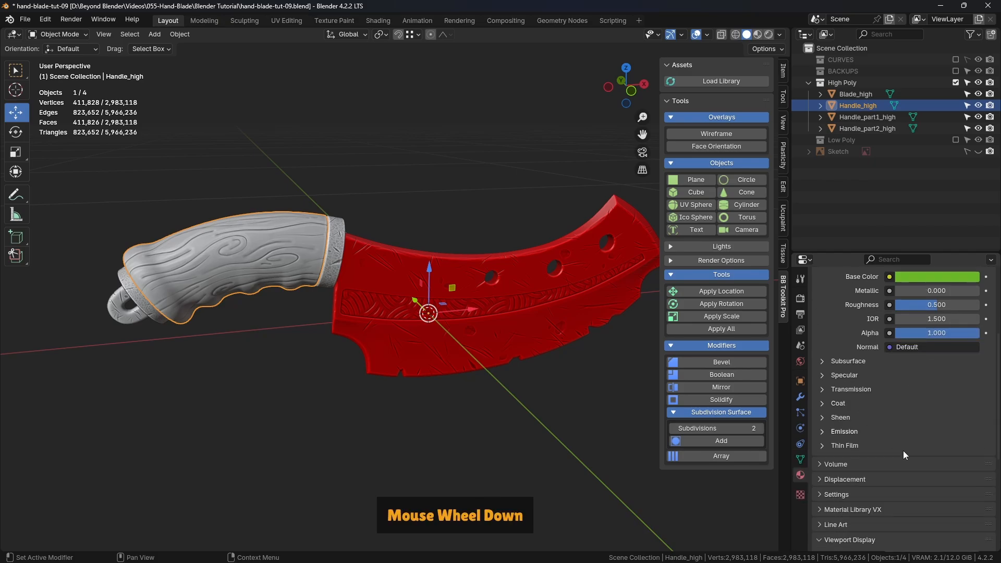
{"action": "key", "text": "ctrl+v"}
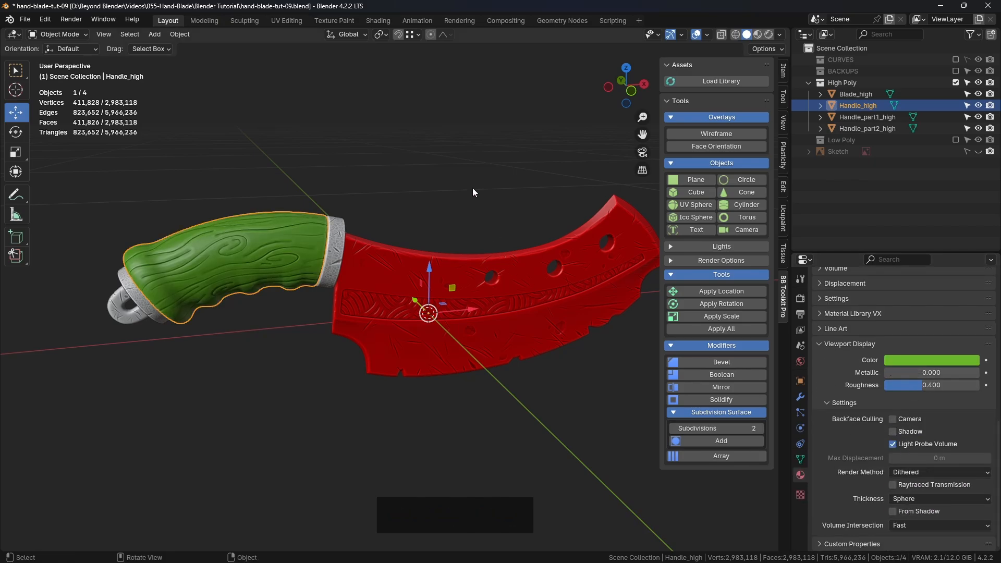
Inspect the green handle, the red blade and the two uncolored handle end parts by selecting them individually.
{"action": "left_click", "coordinate": [458, 201]}
{"action": "mouse_move", "coordinate": [395, 253]}
{"action": "middle_mouse_down"}
{"action": "mouse_move", "coordinate": [442, 258]}
{"action": "mouse_move", "coordinate": [392, 264]}
{"action": "middle_mouse_up"}
{"action": "left_click", "coordinate": [308, 275]}
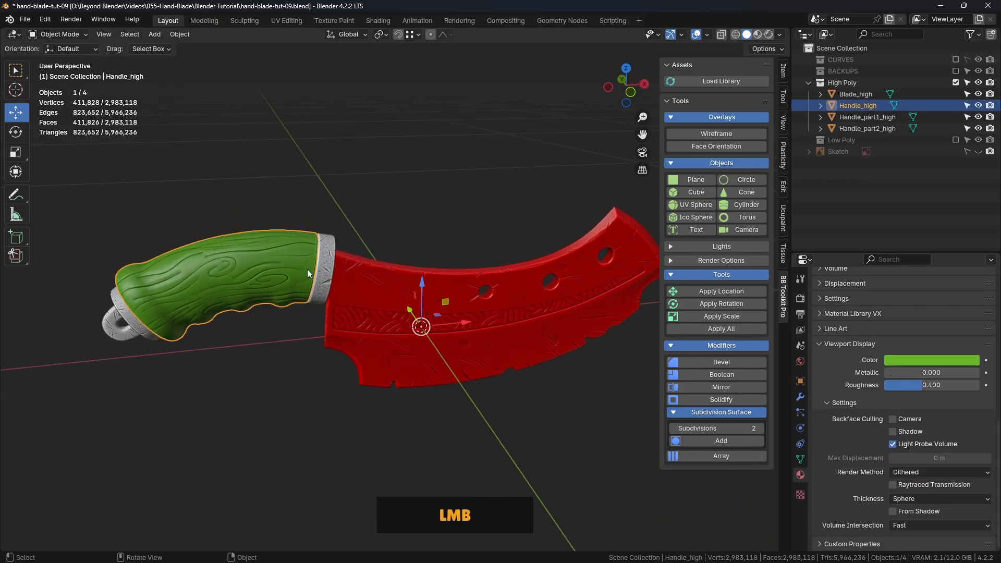
{"action": "left_click", "coordinate": [380, 279]}
{"action": "left_click", "coordinate": [444, 206]}
{"action": "middle_click_drag", "start_coordinate": [423, 228], "coordinate": [432, 230]}
{"action": "left_click", "coordinate": [354, 290]}
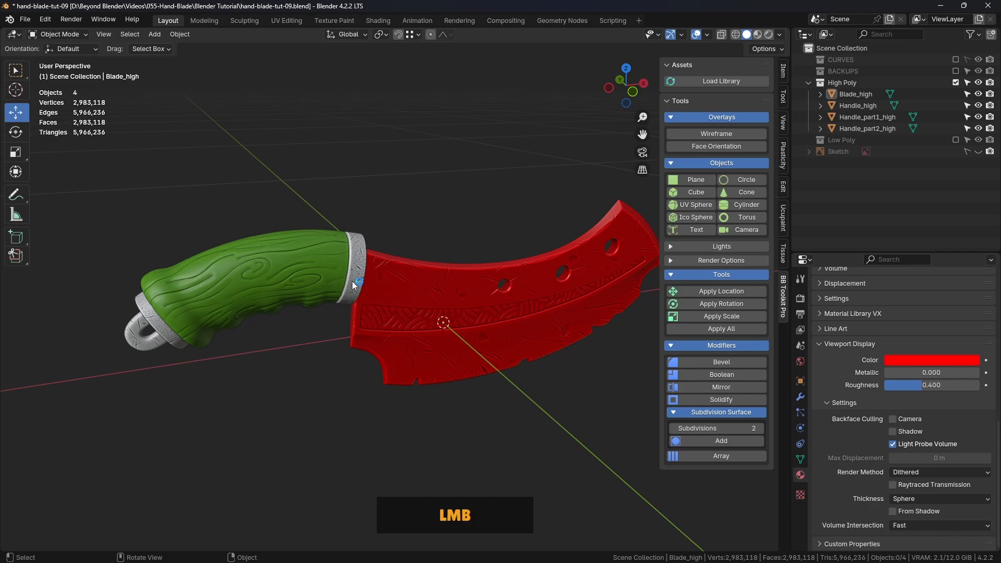
{"action": "left_click", "coordinate": [166, 338]}
{"action": "left_click", "coordinate": [355, 290]}
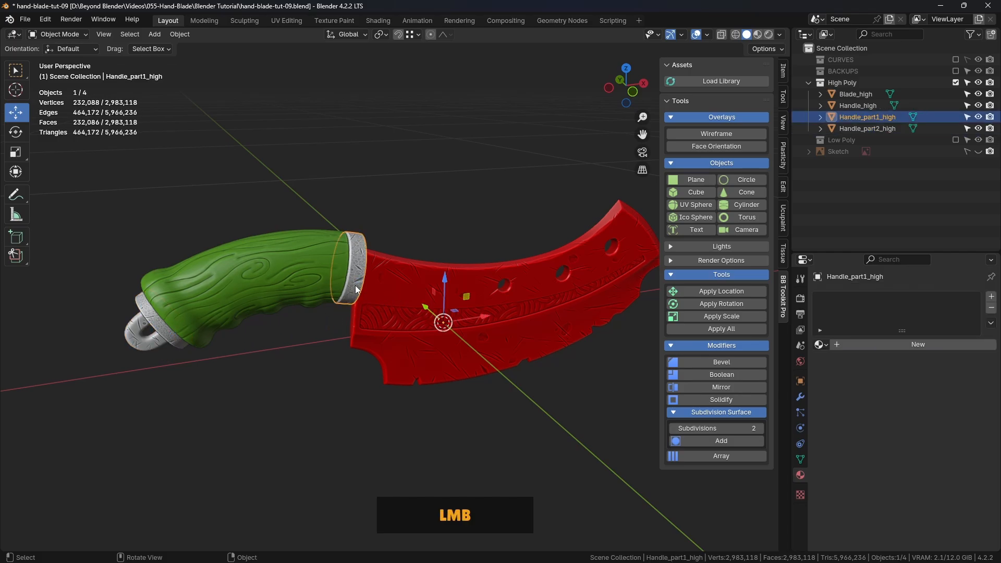
Select Handle_part2_high together with Handle_part1_high and join them into one object.
{"action": "left_click", "coordinate": [176, 339]}
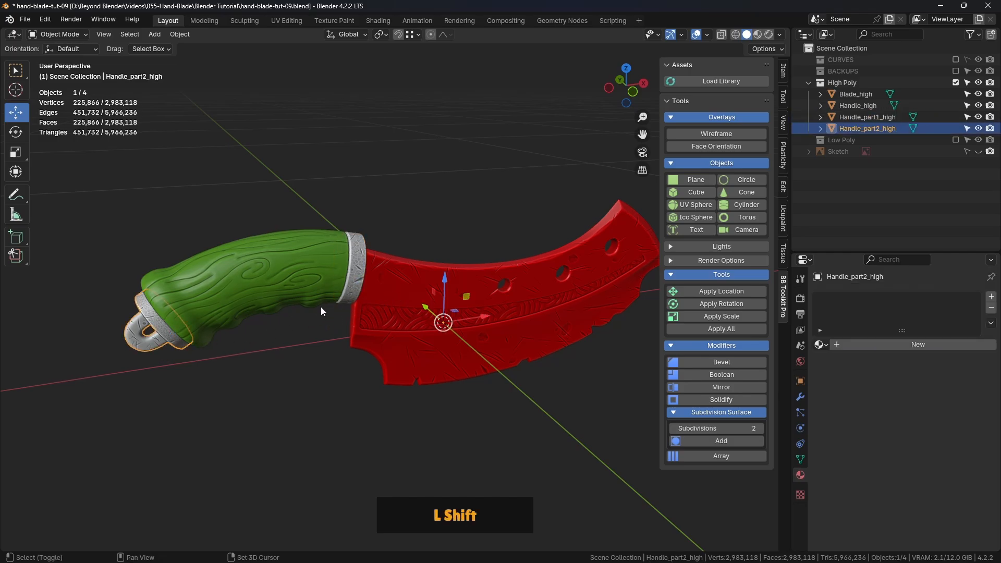
{"action": "left_click", "coordinate": [357, 281], "text": "shift"}
{"action": "middle_click_drag", "start_coordinate": [370, 308], "coordinate": [411, 319], "text": "shift"}
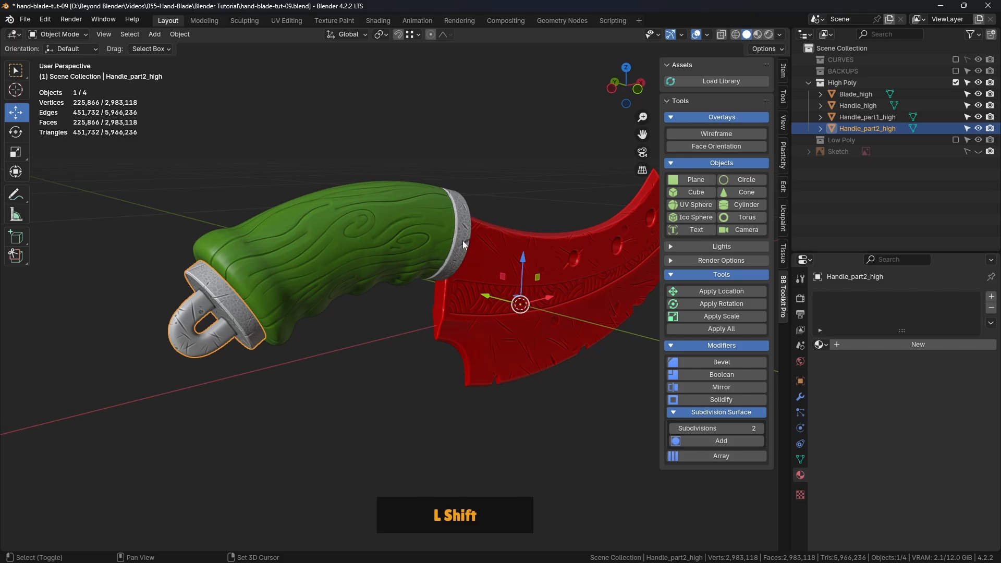
{"action": "left_click", "coordinate": [461, 265], "text": "shift"}
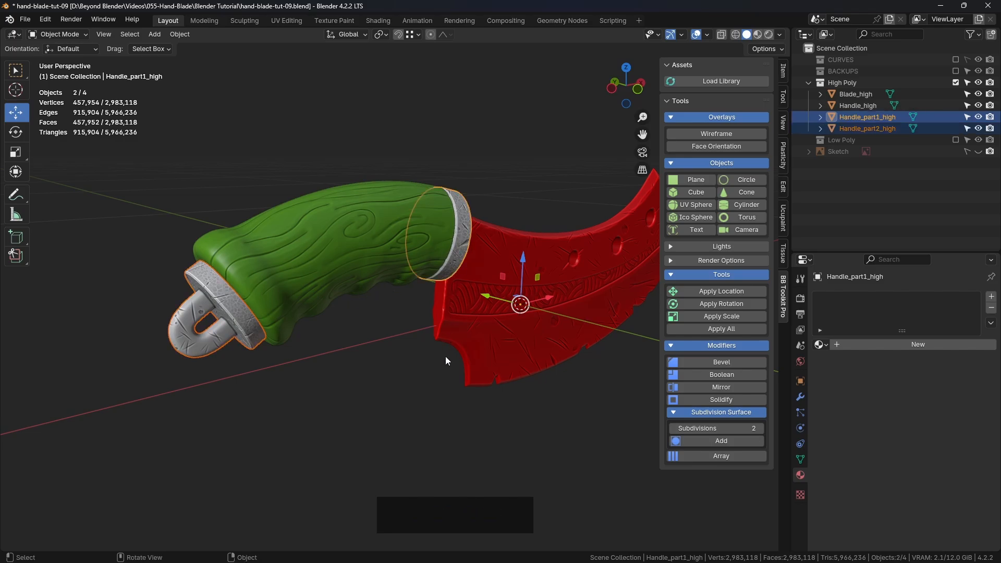
{"action": "key", "text": "ctrl+j"}
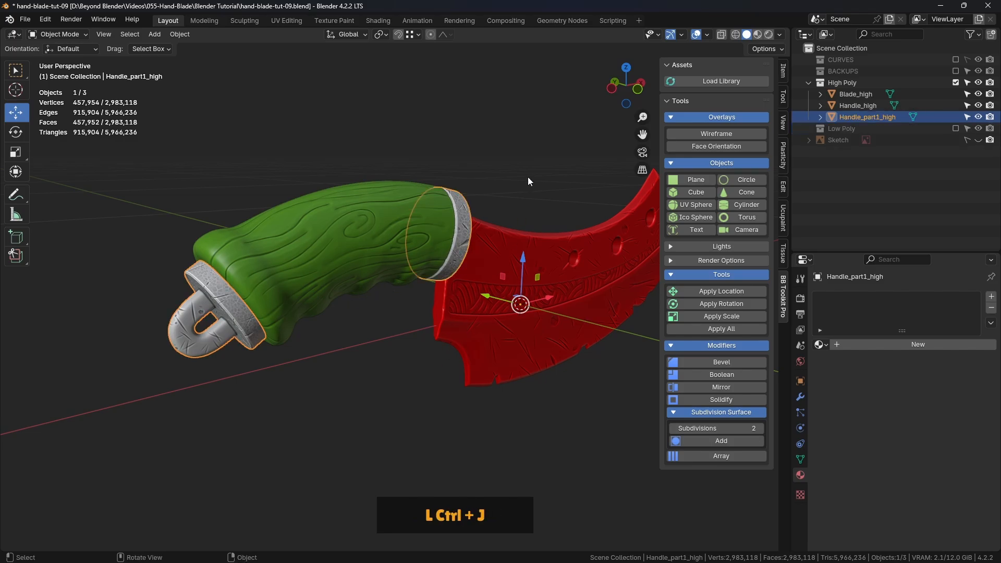
Rename the joined handle end parts object as "Handle_parts_high".
{"action": "double_click", "coordinate": [874, 117]}
{"action": "left_click", "coordinate": [891, 117]}
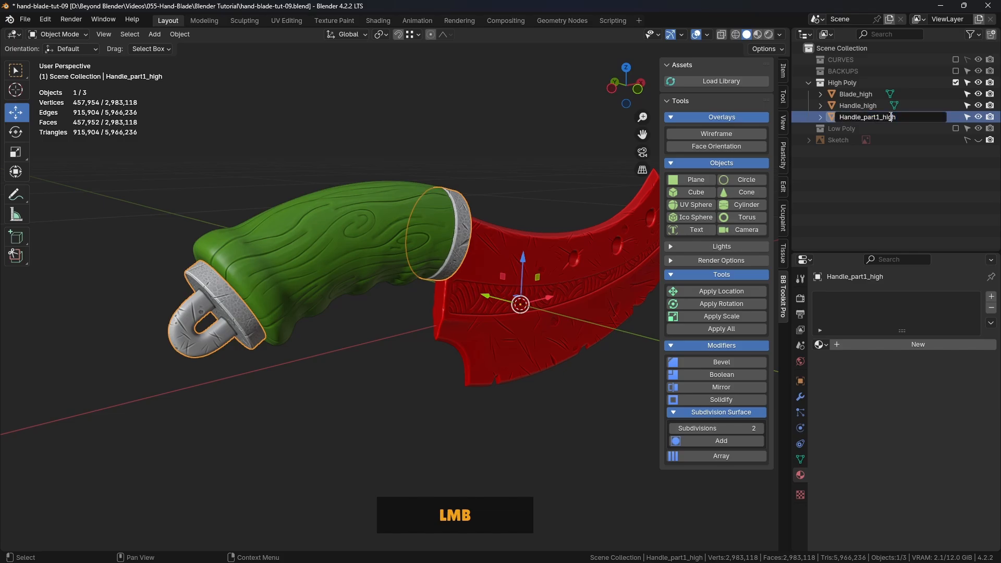
{"action": "left_click", "coordinate": [948, 117]}
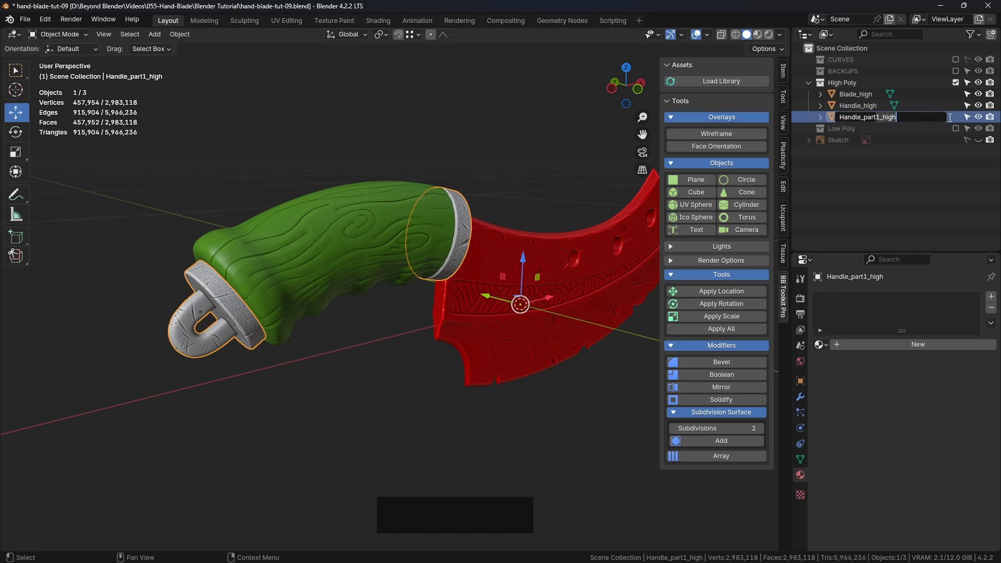
{"action": "key", "text": "Return"}
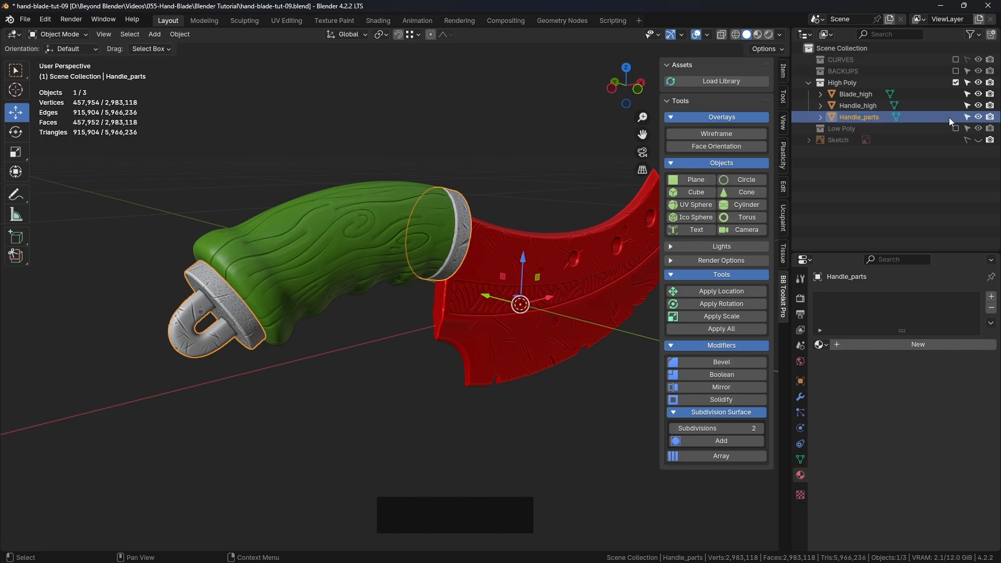
{"action": "double_click", "coordinate": [875, 112]}
{"action": "left_click", "coordinate": [888, 116]}
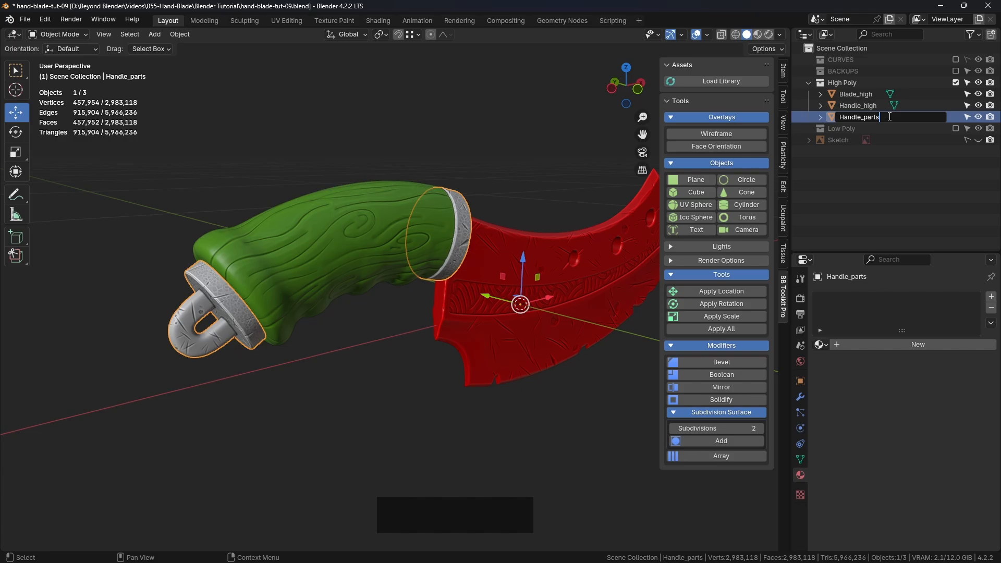
{"action": "type", "text": "_high"}
{"action": "key", "text": "Return"}
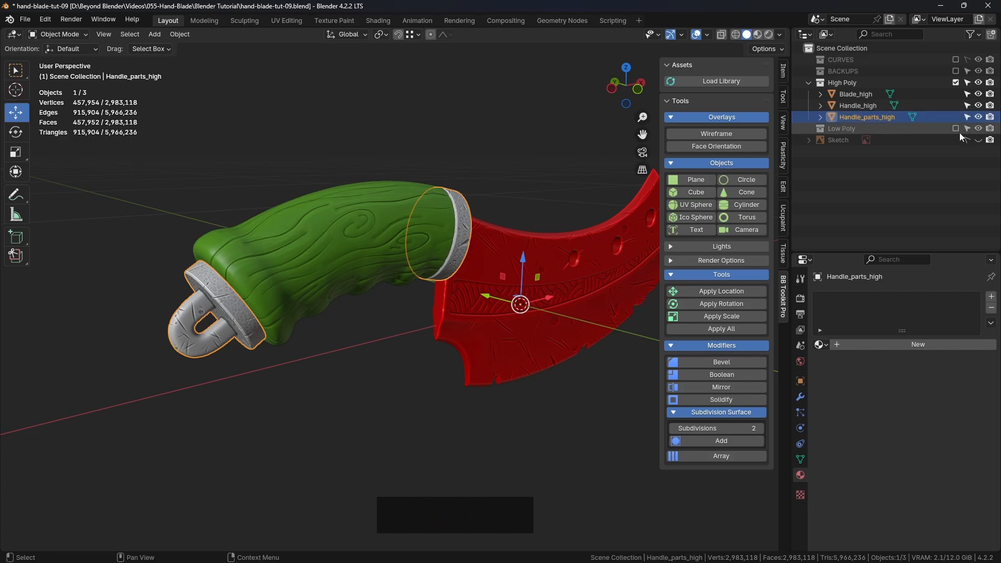
Give Handle_parts_high a new material named "handleparts".
{"action": "left_click", "coordinate": [858, 344]}
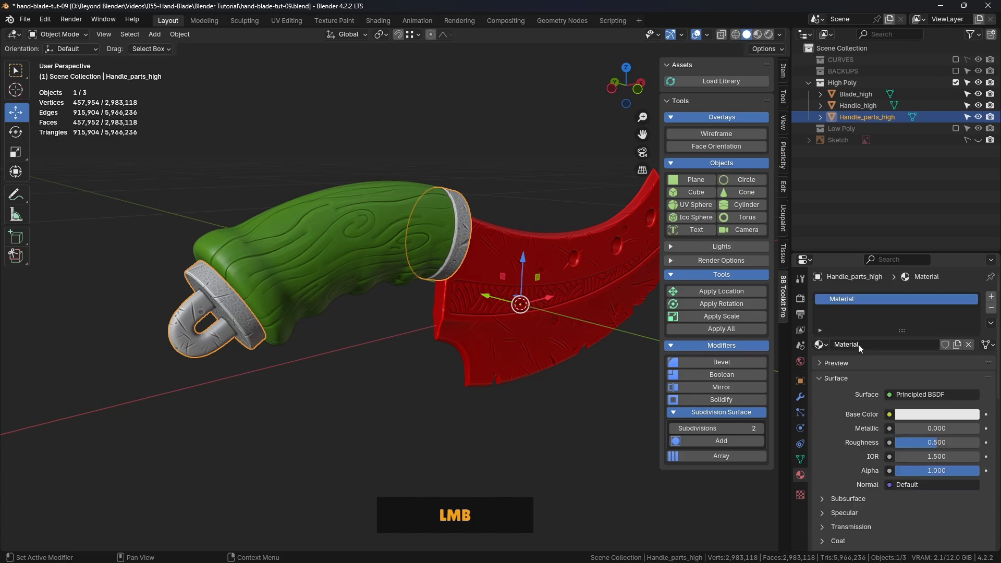
{"action": "left_click", "coordinate": [882, 342]}
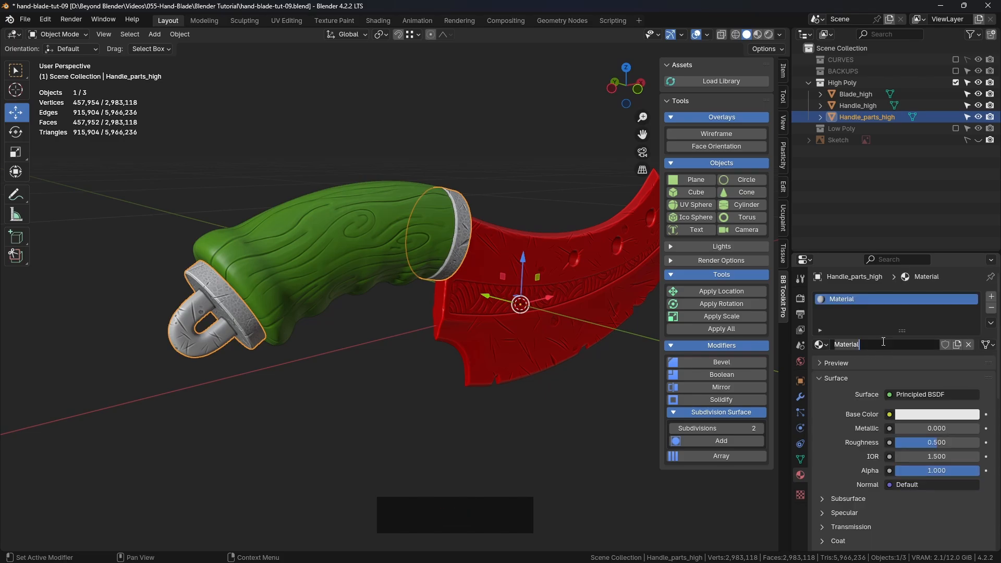
{"action": "type", "text": "hjan"}
{"action": "key", "text": "BackSpace"}
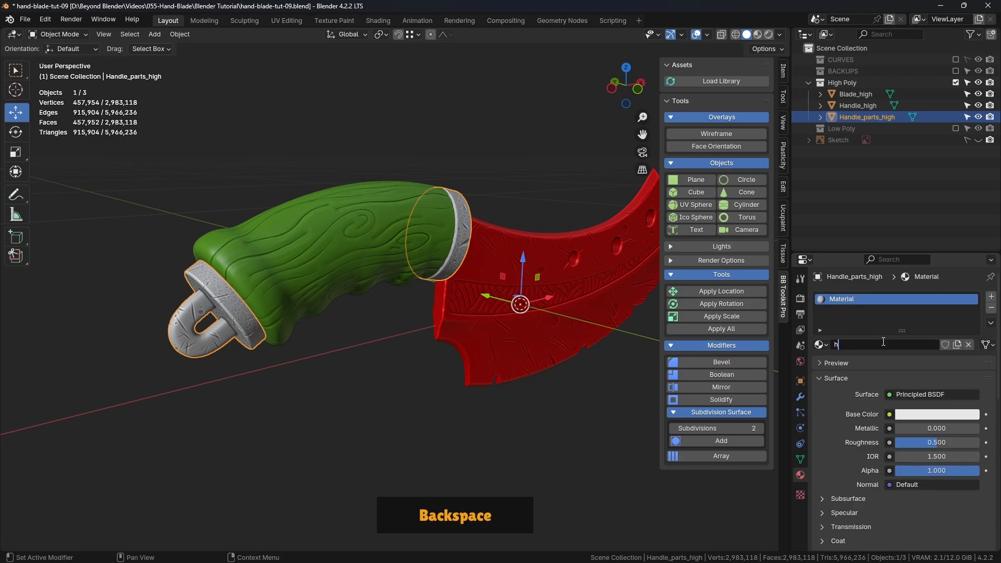
{"action": "type", "text": "andleparts"}
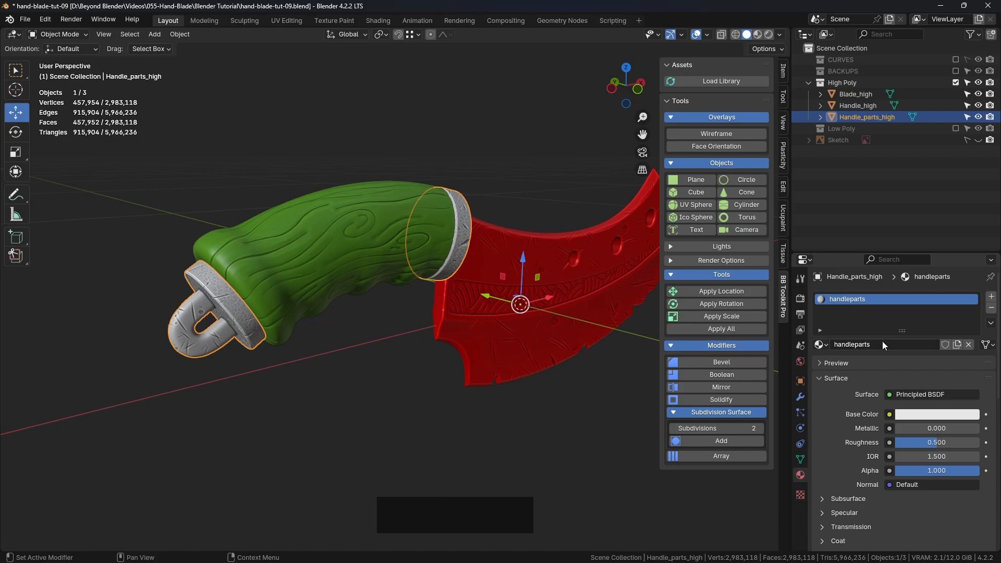
{"action": "key", "text": "Return"}
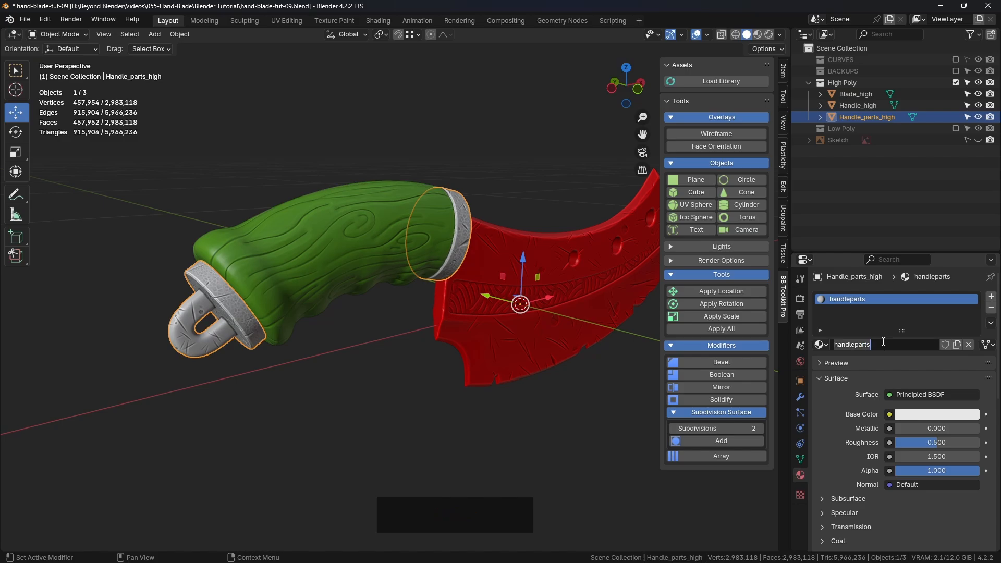
Set the handleparts base color to purple (about R 0.294, G 0.051, B 0.801) and copy it to the material's viewport display color.
{"action": "key", "text": "Return"}
{"action": "left_click", "coordinate": [933, 415]}
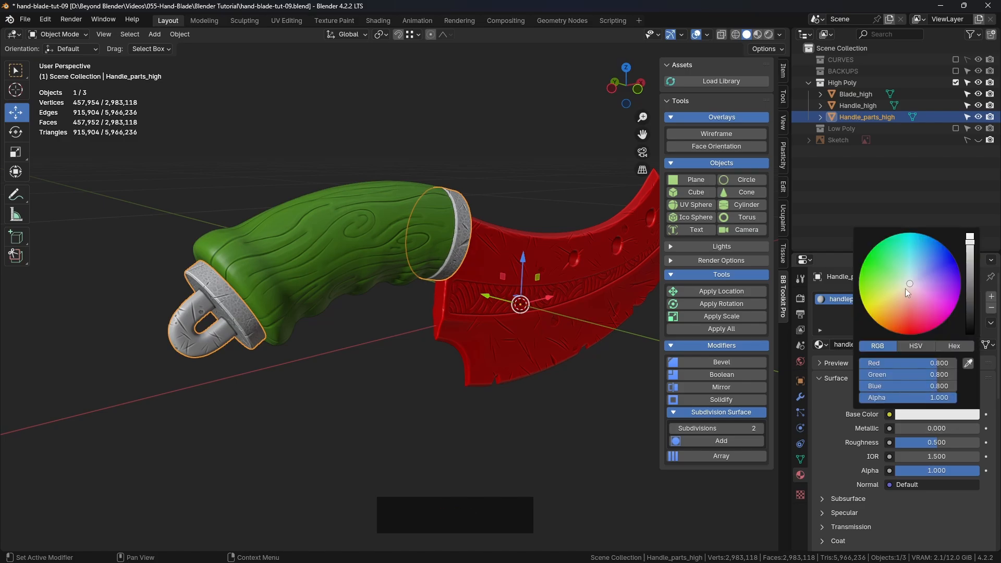
{"action": "left_click_drag", "start_coordinate": [905, 288], "coordinate": [948, 283]}
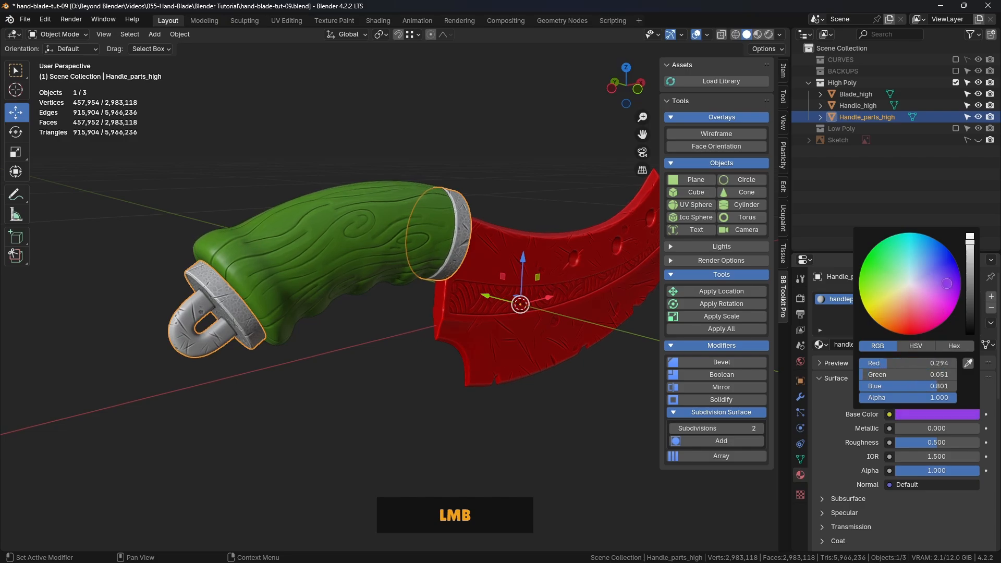
{"action": "key", "text": "ctrl+c"}
{"action": "scroll", "coordinate": [924, 411], "scroll_direction": "down", "scroll_amount": 5}
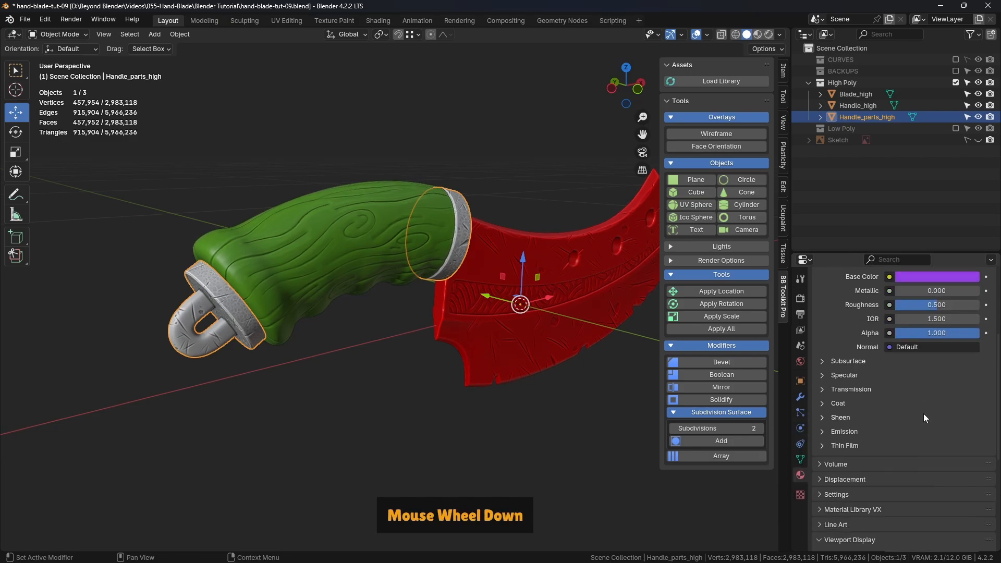
{"action": "scroll", "coordinate": [924, 414], "scroll_direction": "down", "scroll_amount": 7}
{"action": "key", "text": "ctrl+v"}
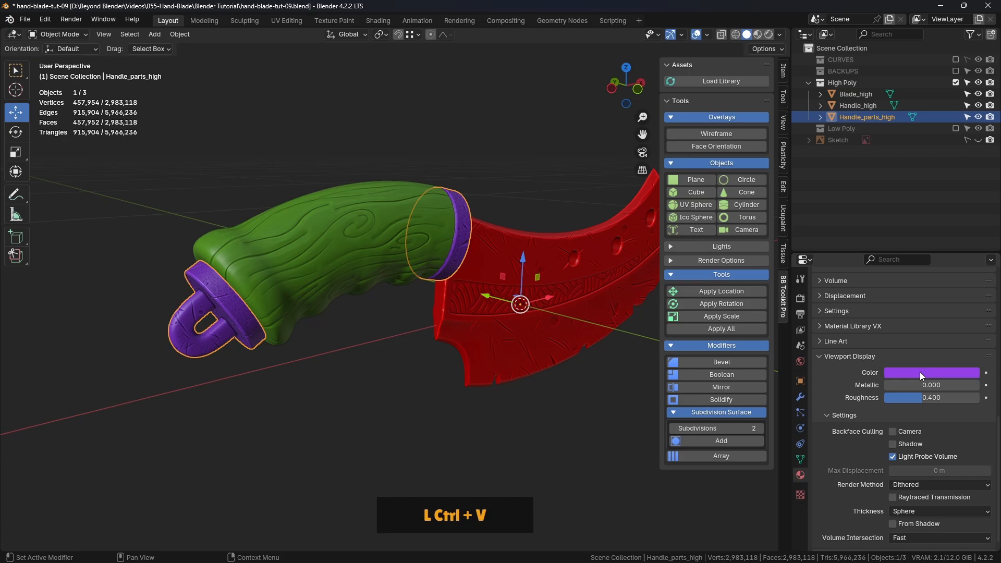
Examine the colored high-poly handle, end parts and blade from several angles, selecting the parts to check their separate colors.
{"action": "left_click", "coordinate": [514, 463]}
{"action": "middle_click_drag", "start_coordinate": [549, 368], "coordinate": [468, 227], "text": "shift"}
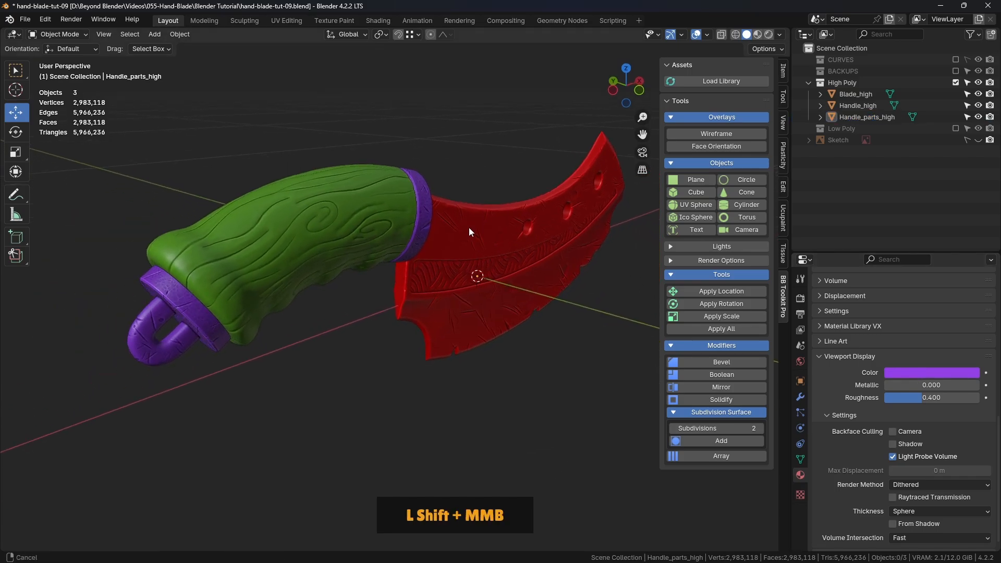
{"action": "left_click_drag", "start_coordinate": [123, 210], "coordinate": [252, 408]}
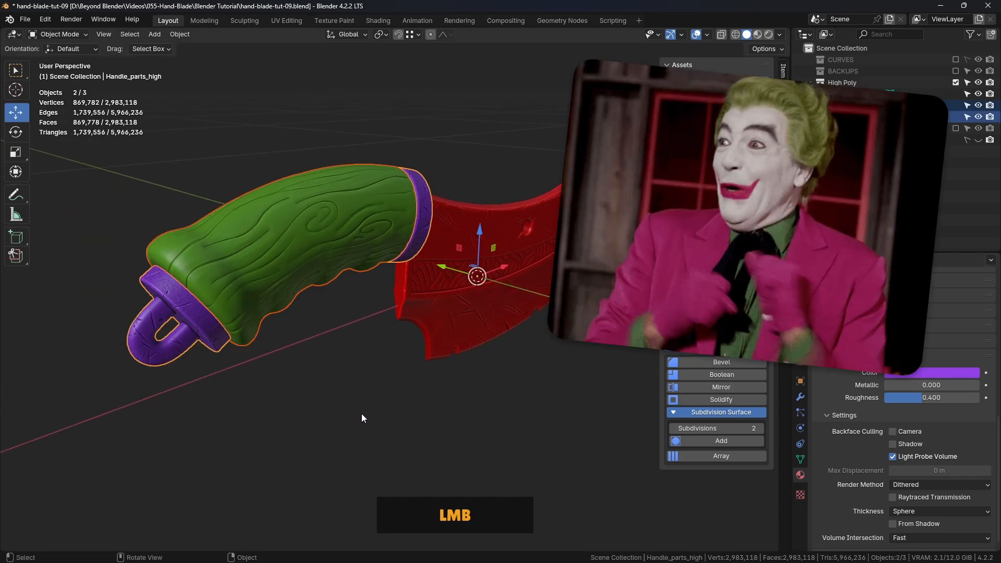
{"action": "left_click", "coordinate": [361, 414]}
{"action": "middle_click_drag", "start_coordinate": [483, 390], "coordinate": [430, 397]}
{"action": "left_click", "coordinate": [214, 292]}
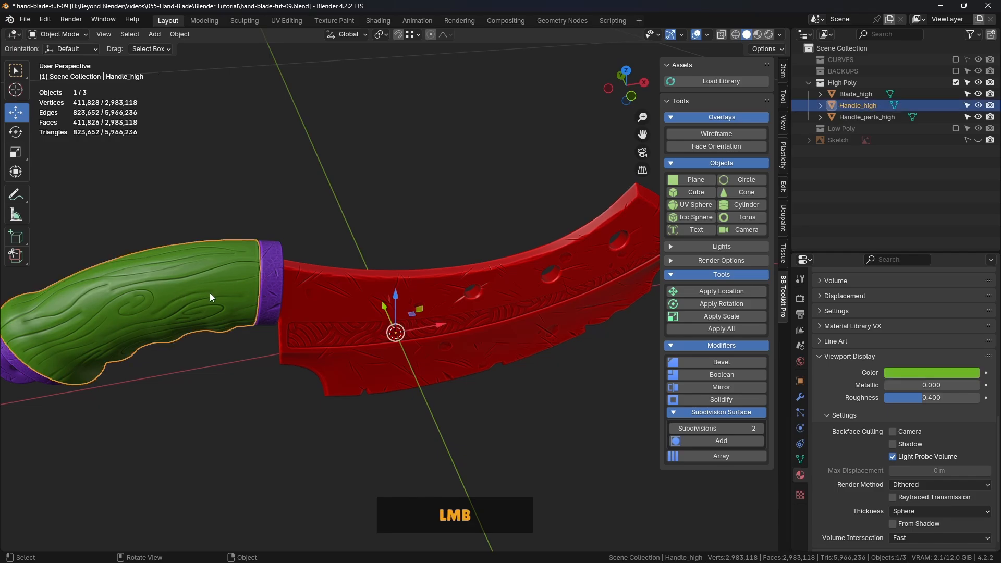
{"action": "middle_click_drag", "start_coordinate": [256, 293], "coordinate": [299, 283], "text": "shift"}
{"action": "left_click", "coordinate": [313, 294]}
{"action": "left_click", "coordinate": [474, 312]}
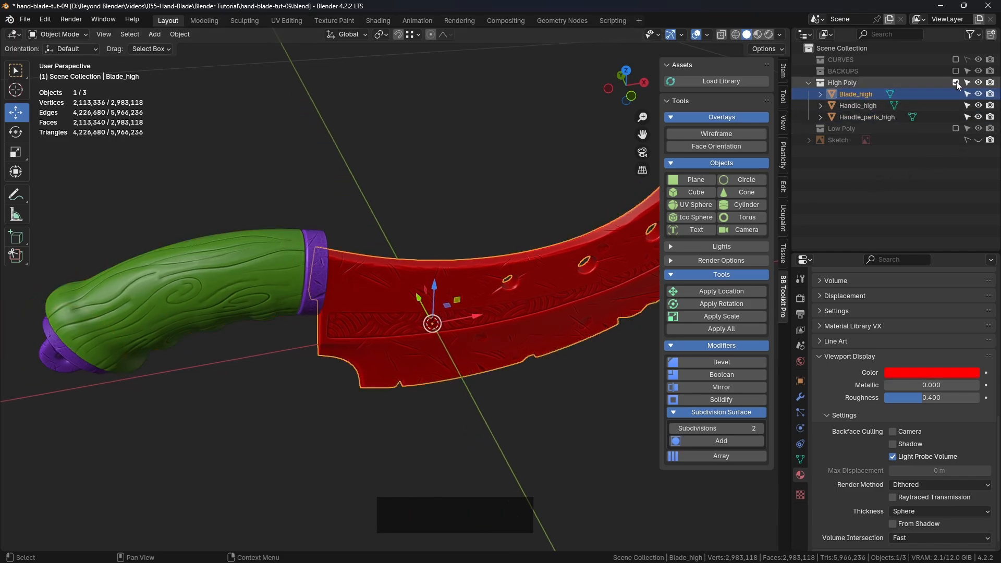
Save the file and switch the visible collection from High Poly to Low Poly.
{"action": "key", "text": "ctrl+s"}
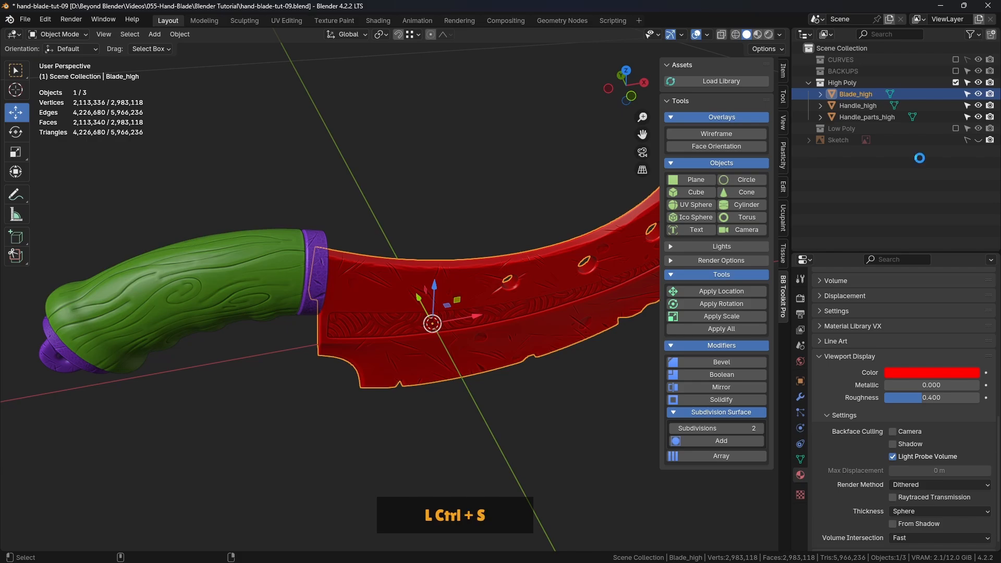
{"action": "left_click", "coordinate": [955, 82]}
{"action": "left_click", "coordinate": [955, 94]}
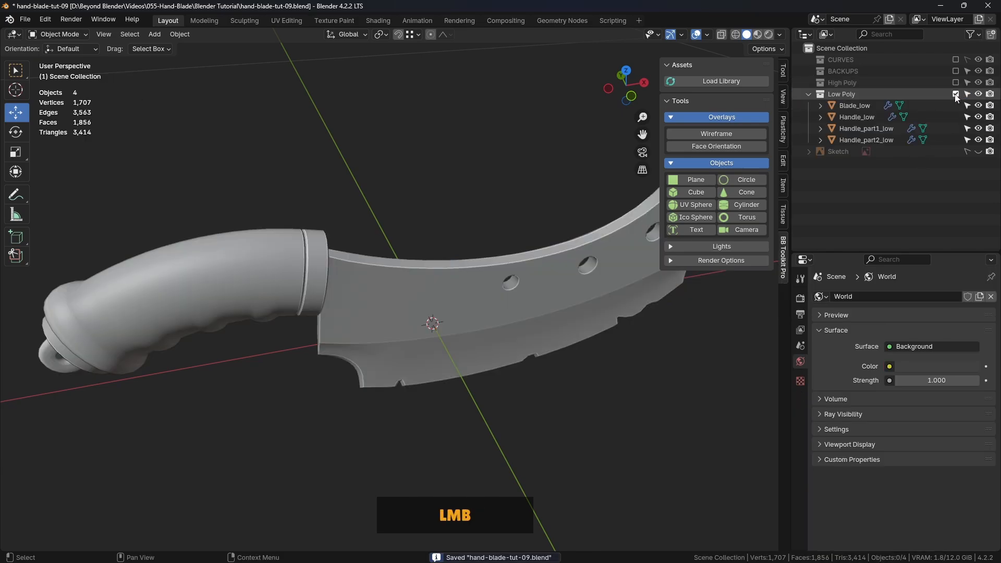
Select Handle_part2_low together with Handle_part1_low and join them into one object.
{"action": "middle_click_drag", "start_coordinate": [345, 317], "coordinate": [185, 341]}
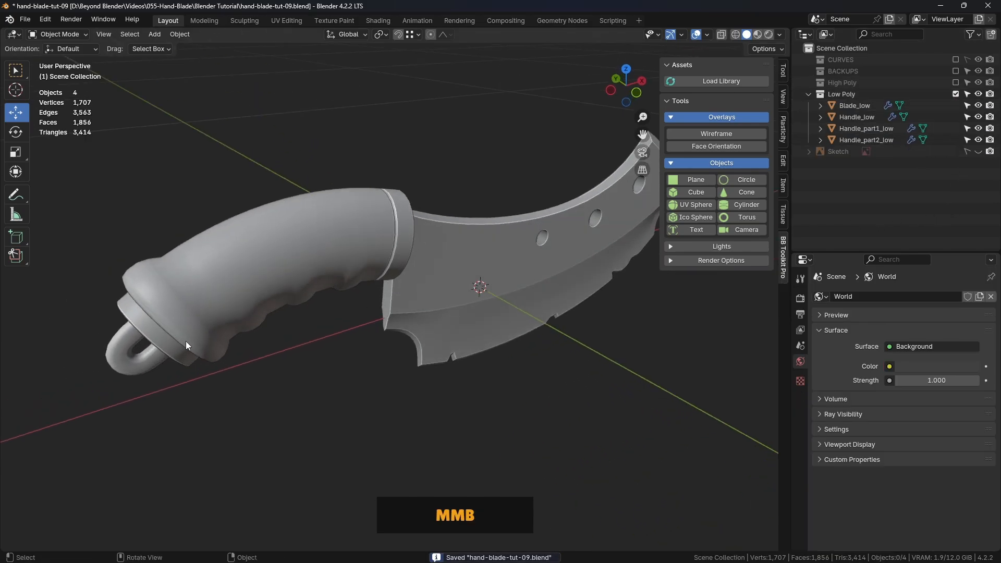
{"action": "left_click", "coordinate": [170, 349]}
{"action": "left_click", "coordinate": [411, 246], "text": "shift"}
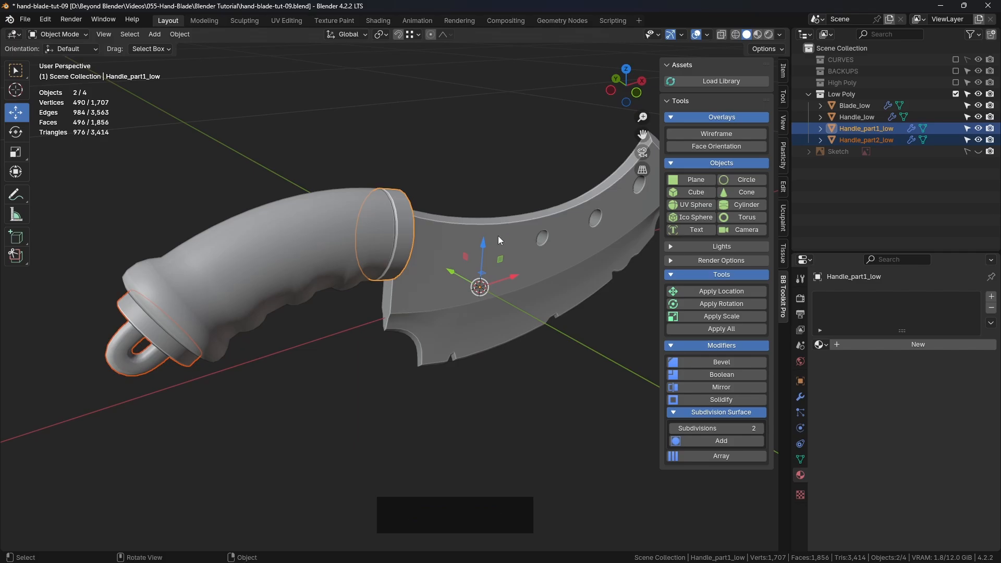
{"action": "key", "text": "ctrl+j"}
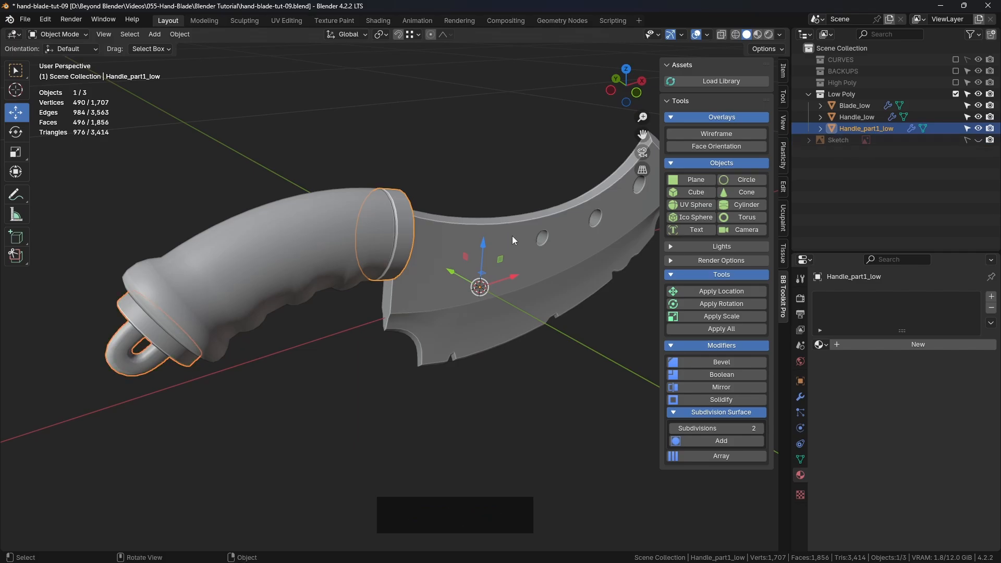
Rename the joined low-poly handle end parts object as "Handle_parts_low".
{"action": "double_click", "coordinate": [871, 127]}
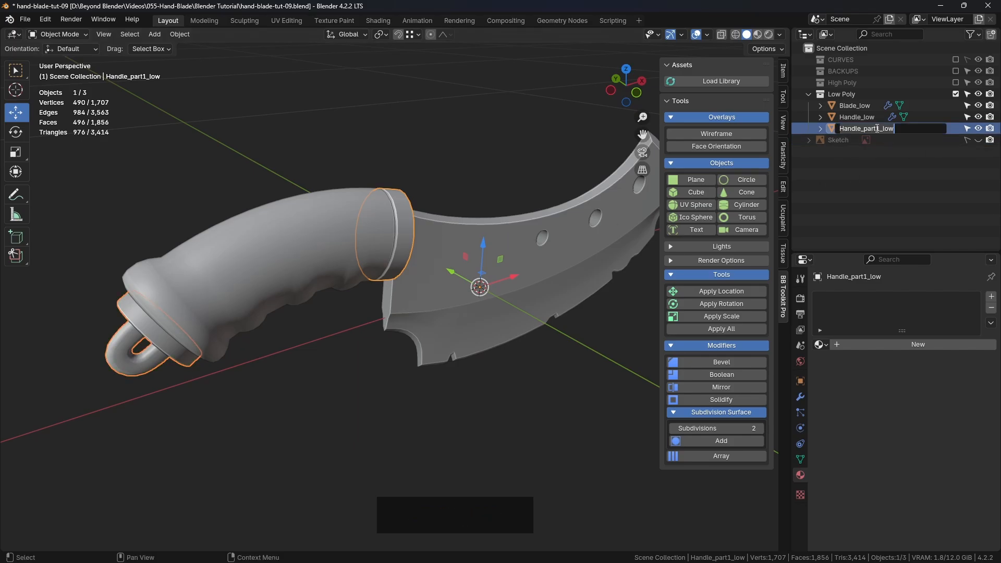
{"action": "left_click", "coordinate": [877, 128]}
{"action": "key", "text": "Delete"}
{"action": "type", "text": "s"}
{"action": "key", "text": "Return"}
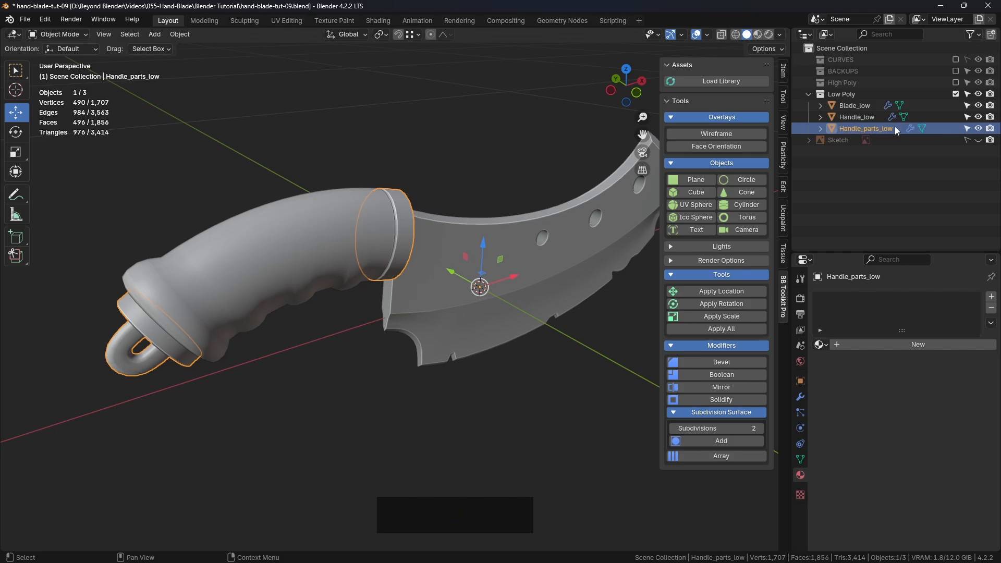
Show the High Poly collection briefly to compare the names of the high-poly and low-poly handle parts, and hide it again.
{"action": "left_click", "coordinate": [955, 82]}
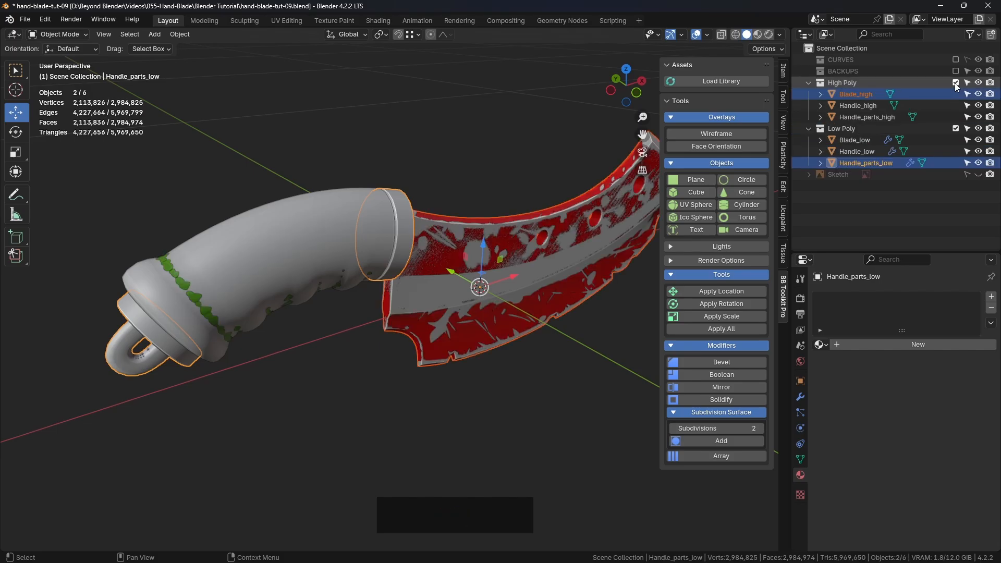
{"action": "left_click", "coordinate": [871, 117]}
{"action": "left_click", "coordinate": [872, 163]}
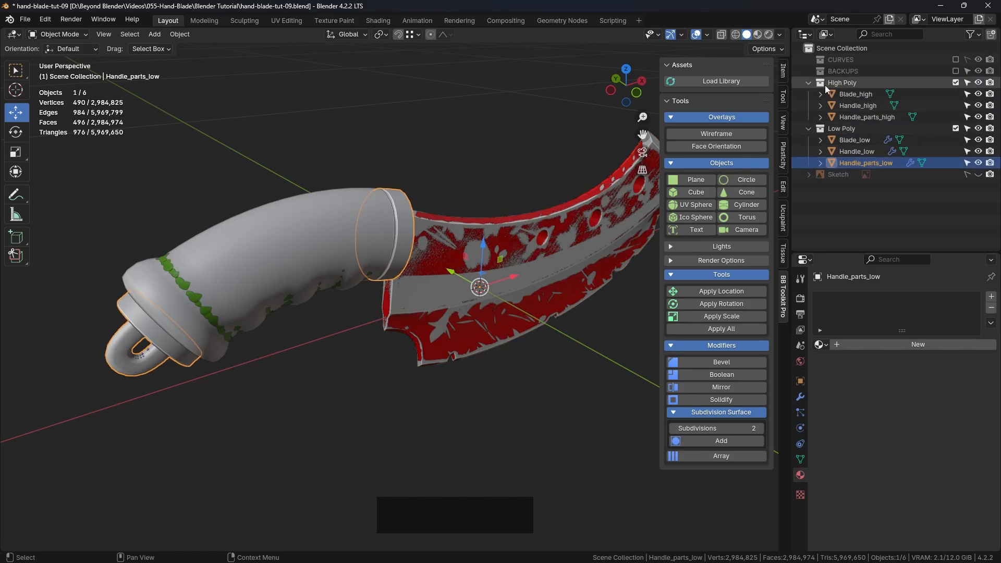
{"action": "left_click", "coordinate": [956, 83]}
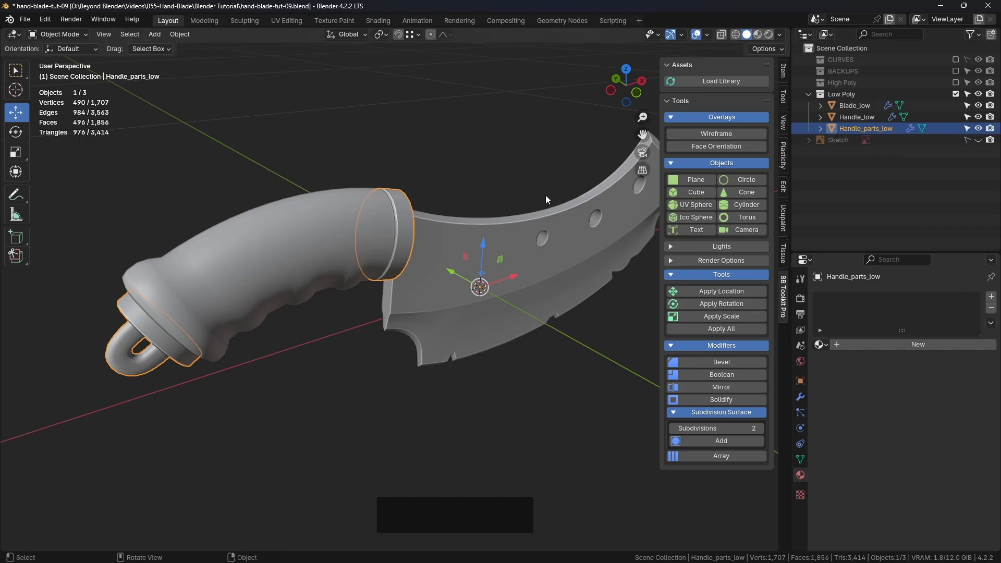
Select Blade_low and give it a new material named "handblade".
{"action": "left_click", "coordinate": [545, 171]}
{"action": "left_click", "coordinate": [519, 254]}
{"action": "middle_click_drag", "start_coordinate": [519, 255], "coordinate": [448, 281], "text": "shift"}
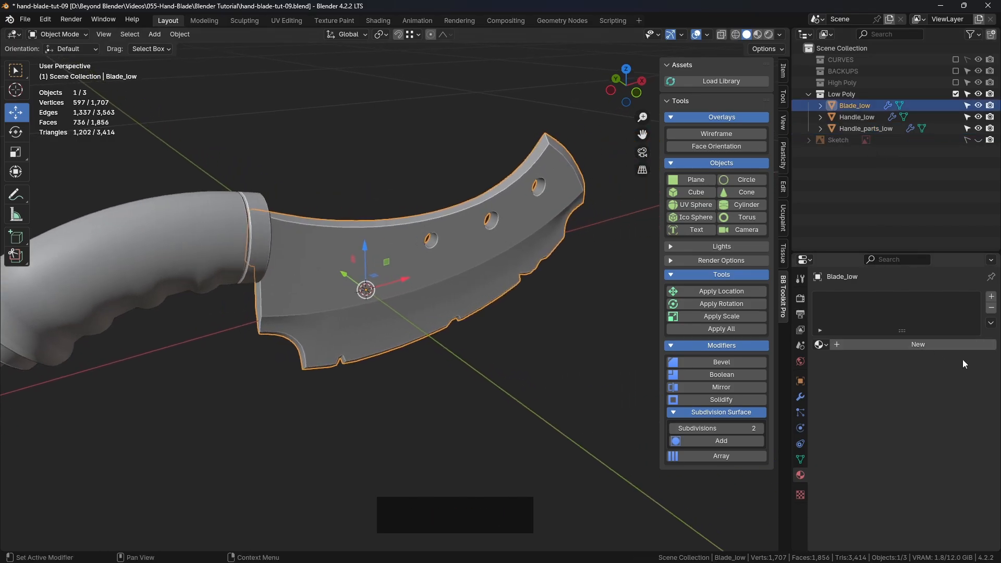
{"action": "left_click", "coordinate": [907, 346]}
{"action": "double_click", "coordinate": [904, 343]}
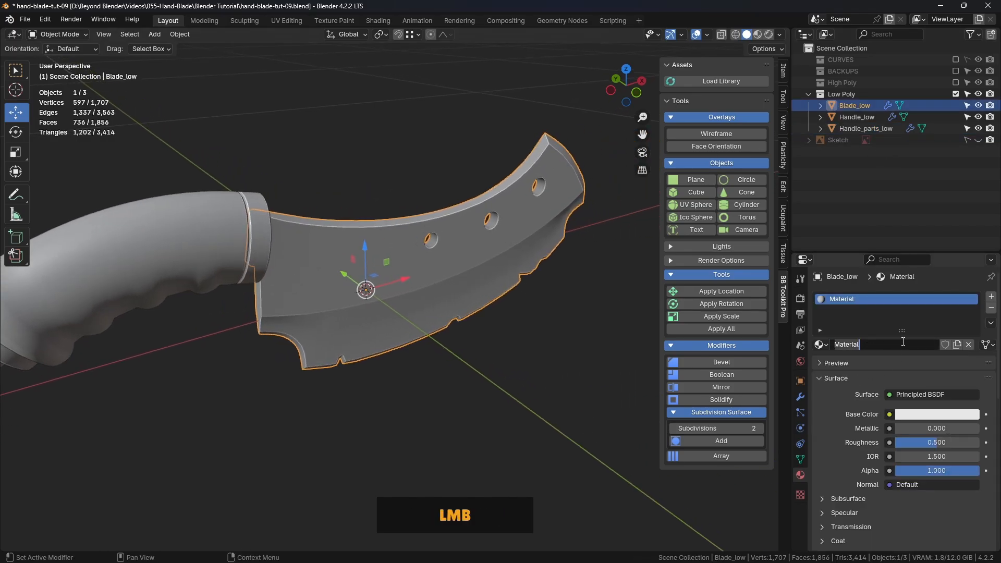
{"action": "type", "text": "ha"}
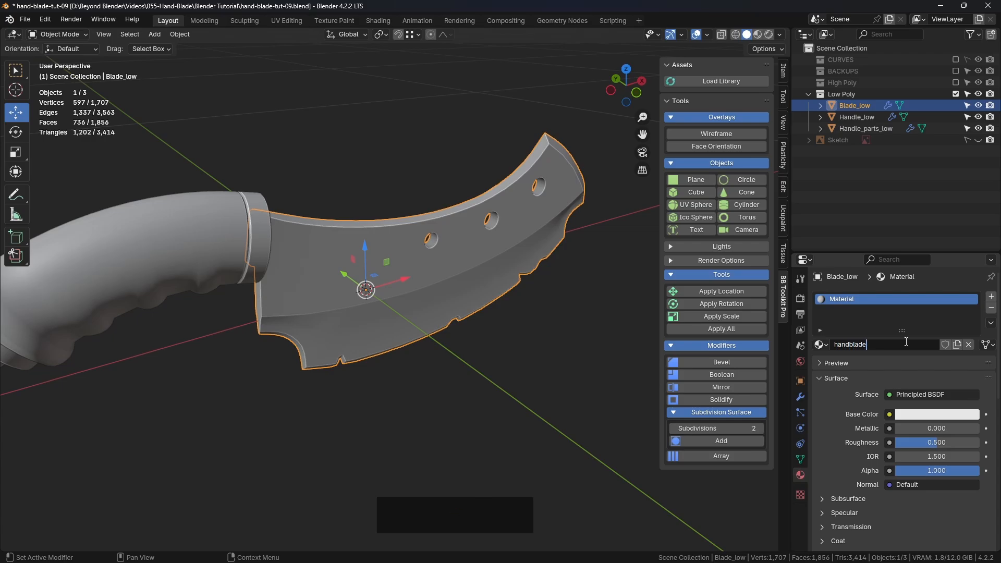
{"action": "type", "text": "ndblade"}
{"action": "key", "text": "Return"}
Darken the handblade base color to a medium grey and copy it to the material's viewport display color.
{"action": "left_click", "coordinate": [937, 419]}
{"action": "left_click_drag", "start_coordinate": [970, 248], "coordinate": [969, 287]}
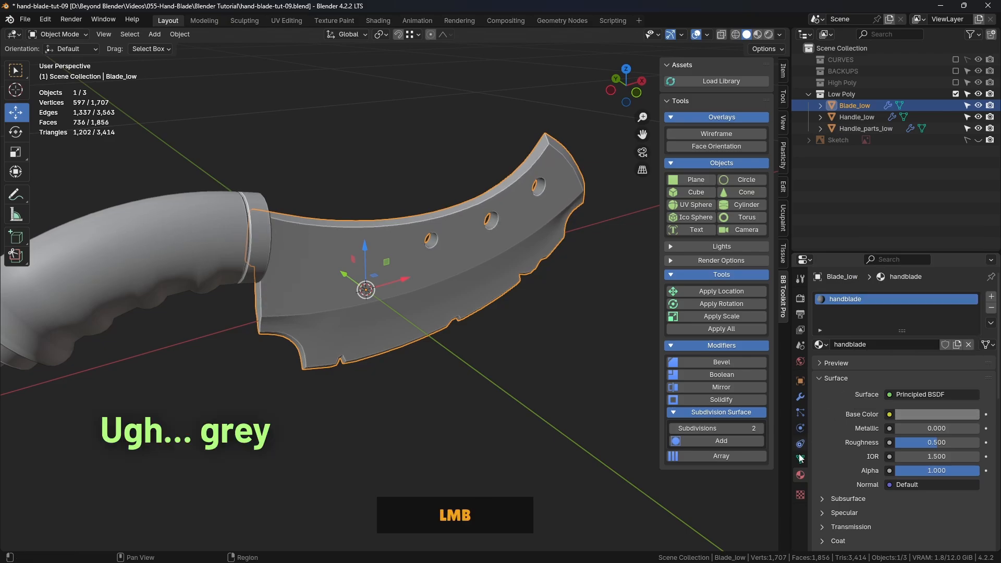
{"action": "key", "text": "ctrl+c"}
{"action": "scroll", "coordinate": [919, 417], "scroll_direction": "down", "scroll_amount": 10}
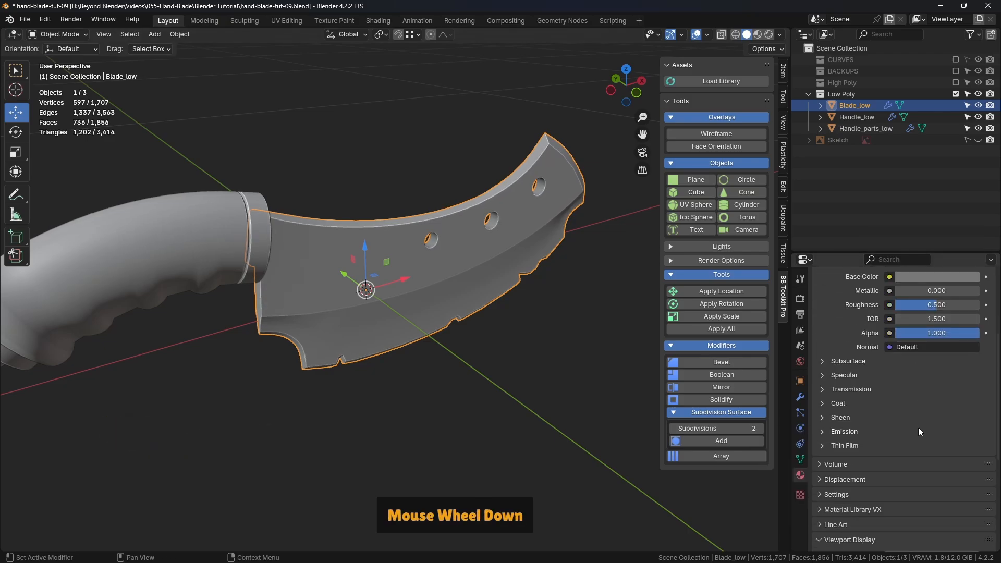
{"action": "key", "text": "ctrl+v"}
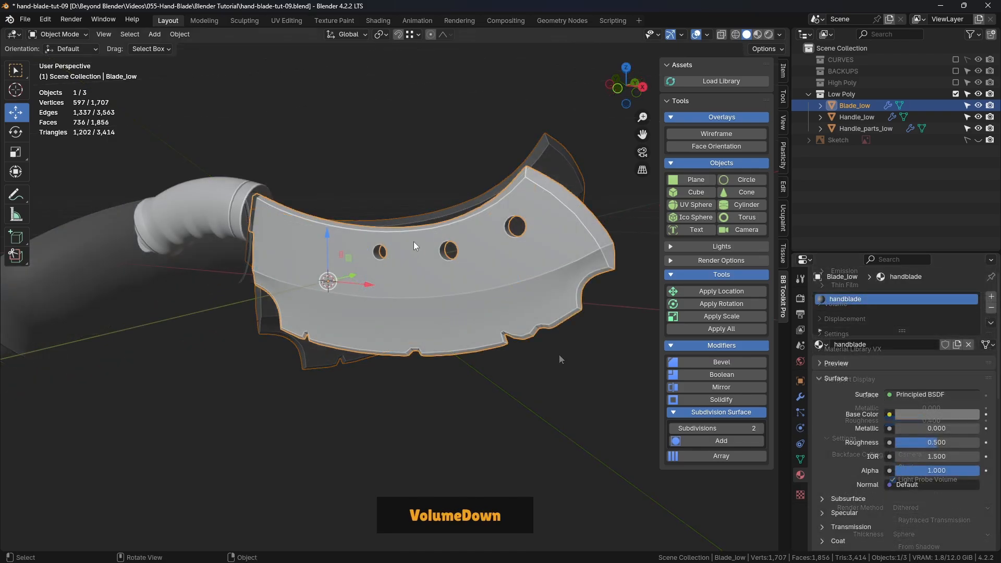
Select all three low-poly objects with Blade_low active and link its handblade material to Handle_low and Handle_parts_low.
{"action": "middle_click_drag", "start_coordinate": [560, 357], "coordinate": [503, 251]}
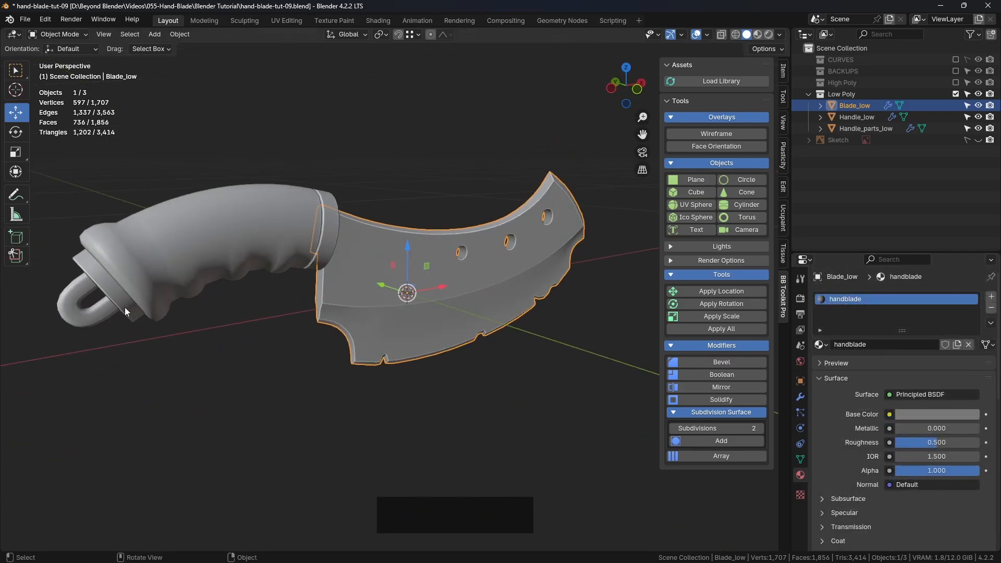
{"action": "key", "text": "shift"}
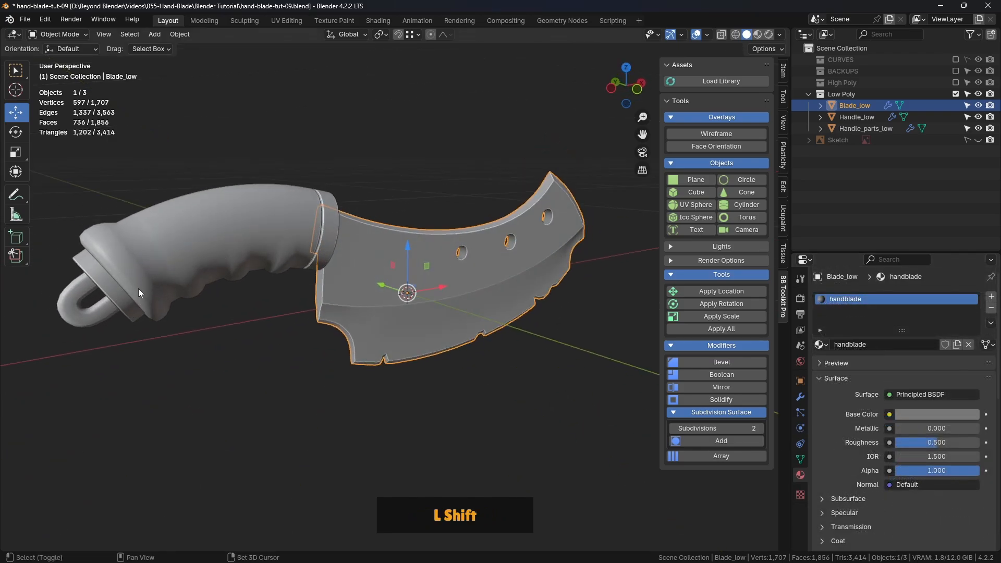
{"action": "left_click", "coordinate": [213, 249], "text": "shift"}
{"action": "left_click", "coordinate": [120, 302], "text": "shift"}
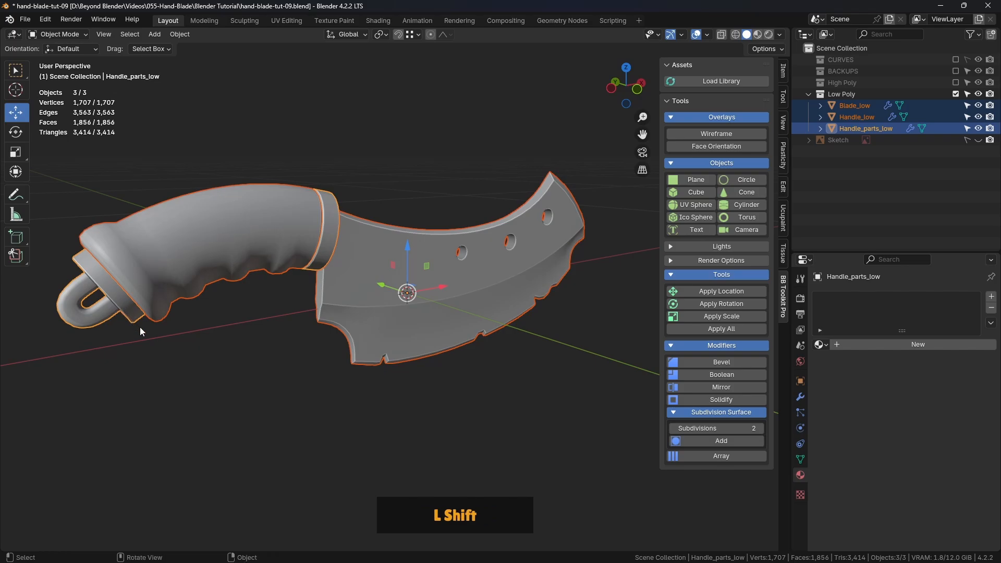
{"action": "left_click", "coordinate": [380, 274], "text": "shift"}
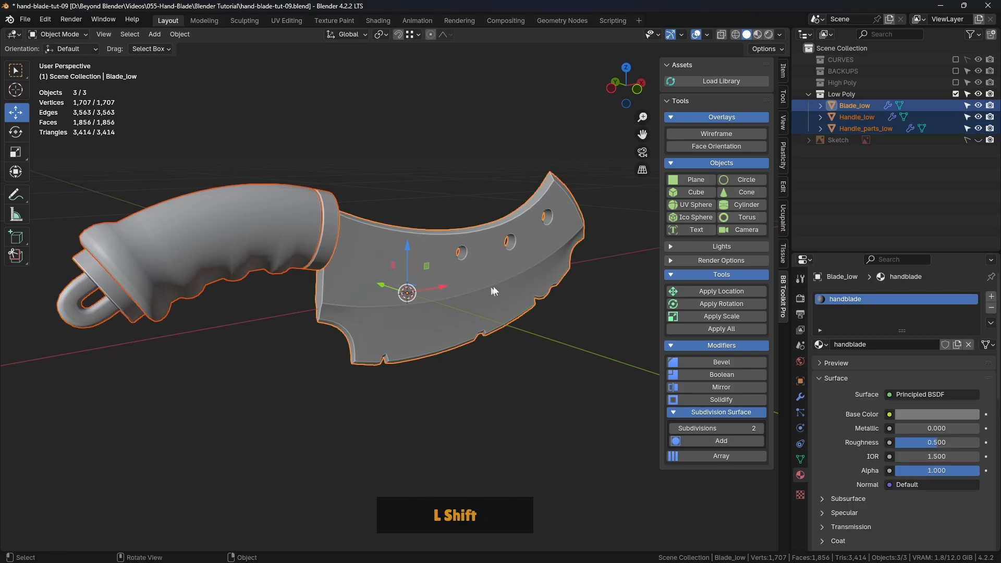
{"action": "key", "text": "ctrl"}
{"action": "key", "text": "ctrl+l"}
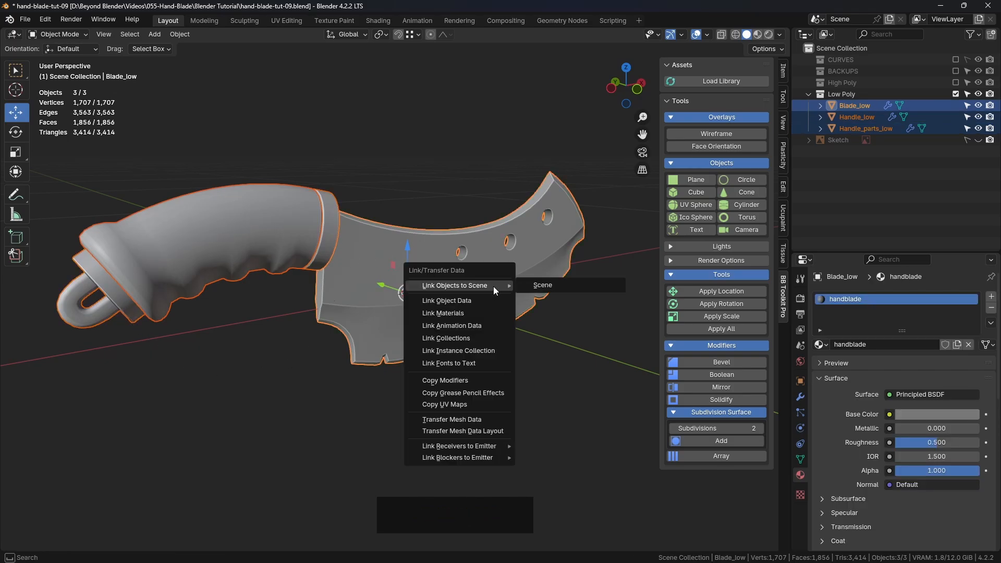
{"action": "left_click", "coordinate": [452, 314]}
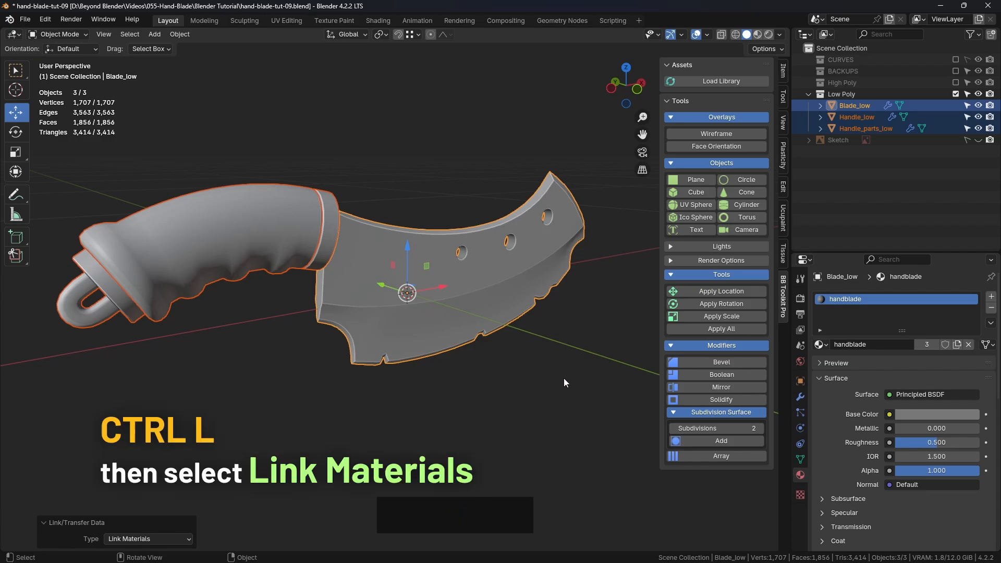
Check the material on the low-poly handle, end parts and blade by selecting each one individually.
{"action": "left_click", "coordinate": [581, 398]}
{"action": "left_click", "coordinate": [271, 225]}
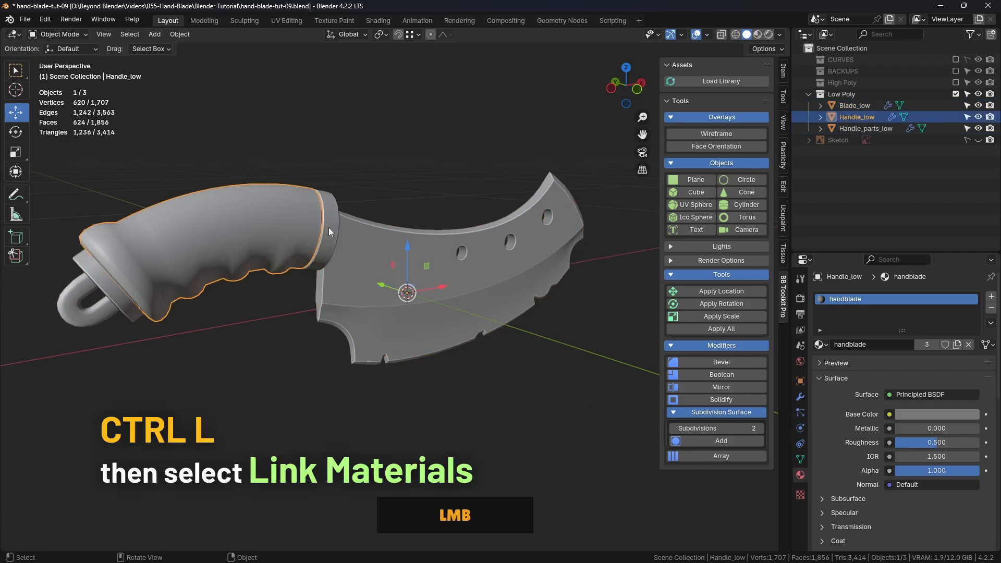
{"action": "left_click", "coordinate": [329, 227]}
{"action": "left_click", "coordinate": [229, 235]}
{"action": "left_click", "coordinate": [120, 294]}
{"action": "left_click", "coordinate": [271, 250]}
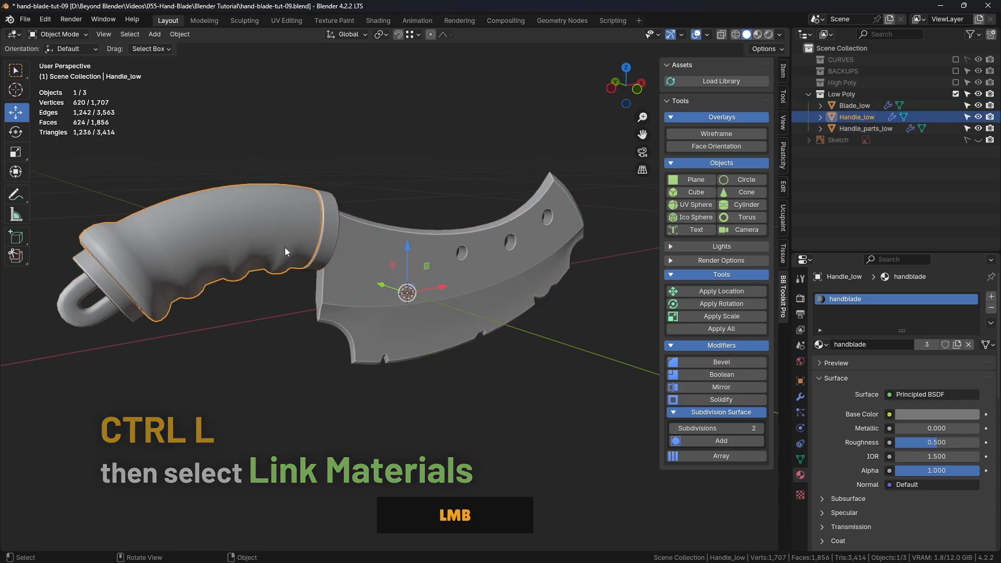
{"action": "left_click", "coordinate": [386, 248]}
{"action": "left_click", "coordinate": [527, 340]}
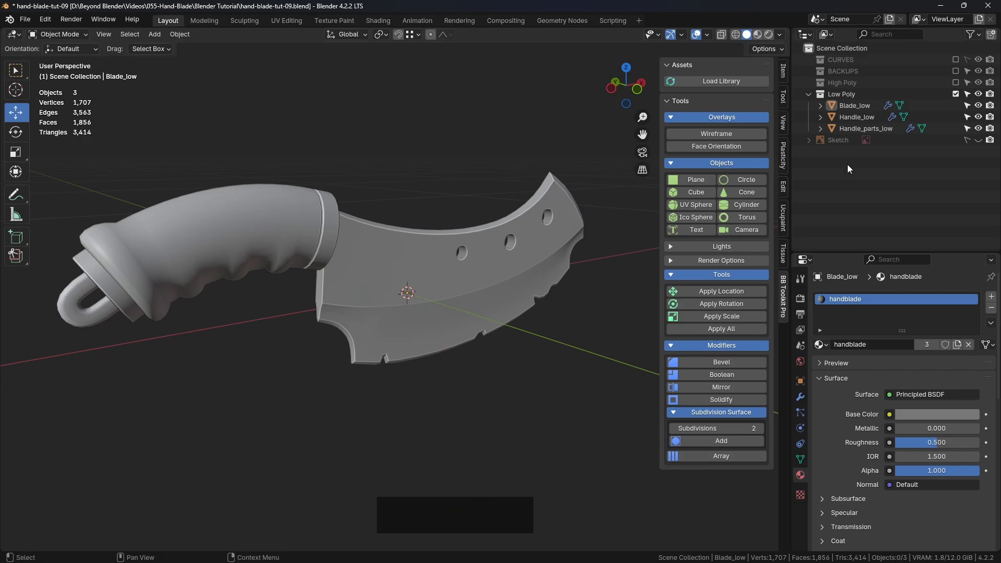
Hide the Low Poly collection, show the High Poly collection again and select Blade_high.
{"action": "left_click", "coordinate": [956, 94]}
{"action": "left_click", "coordinate": [955, 83]}
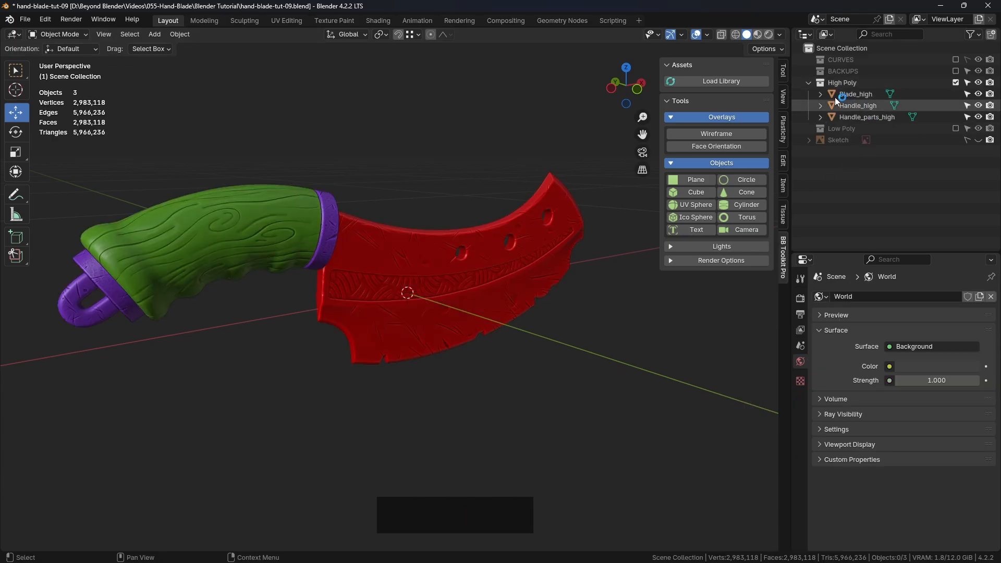
{"action": "left_click", "coordinate": [326, 252]}
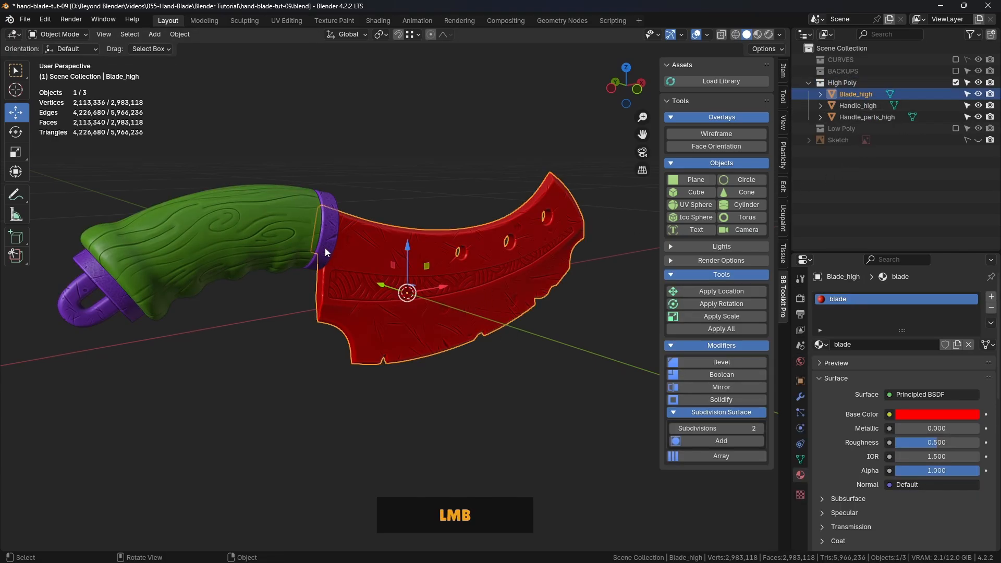
Check the materials on the high-poly end parts, handle and blade by selecting each individually, and clear the selection.
{"action": "left_click", "coordinate": [328, 246]}
{"action": "left_click", "coordinate": [254, 233]}
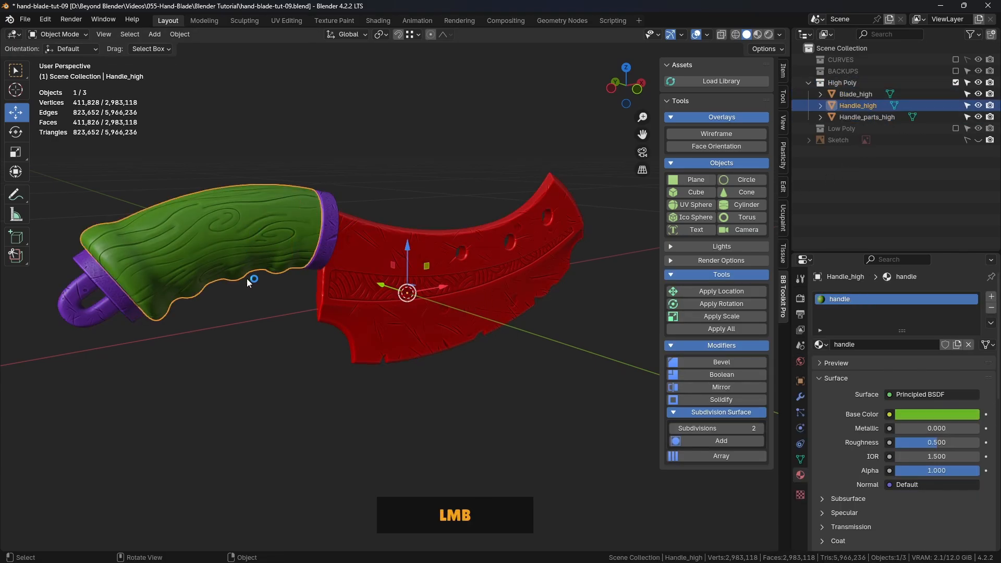
{"action": "left_click", "coordinate": [492, 280]}
{"action": "left_click", "coordinate": [561, 384]}
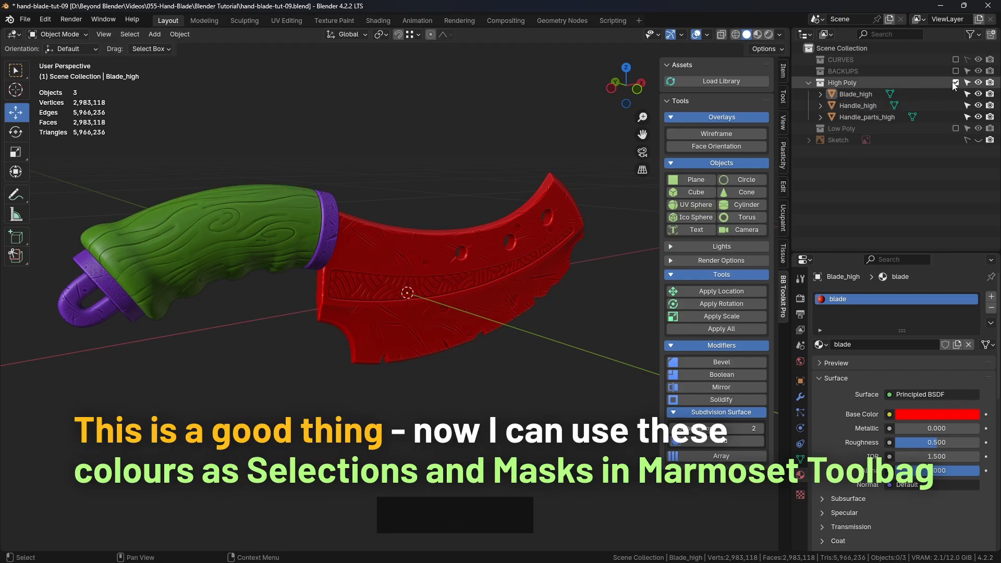
Hide the High Poly collection, show the Low Poly collection and check the material on each low-poly object.
{"action": "left_click", "coordinate": [955, 84]}
{"action": "left_click", "coordinate": [955, 94]}
{"action": "left_click", "coordinate": [859, 110]}
{"action": "left_click", "coordinate": [858, 117]}
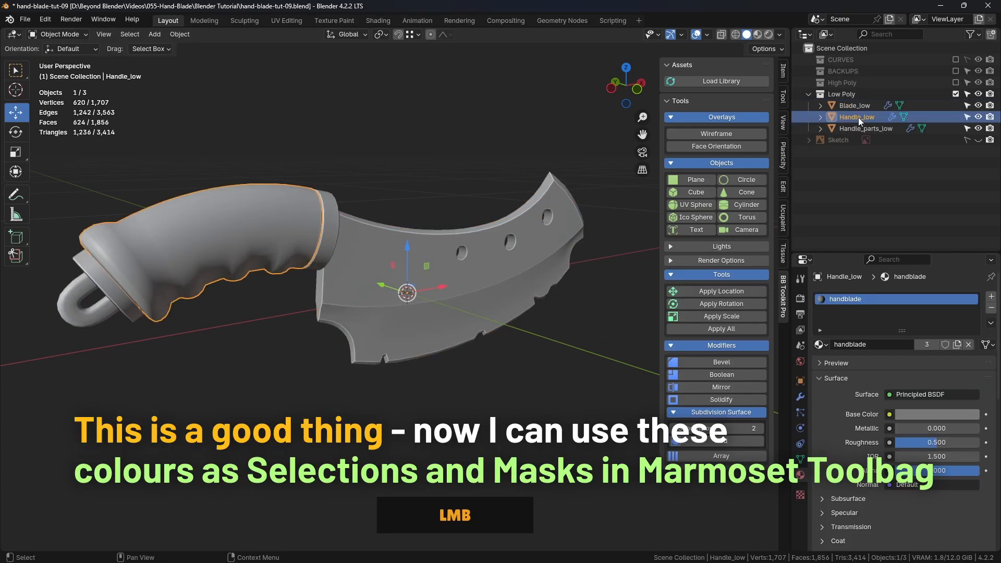
{"action": "left_click", "coordinate": [858, 127]}
{"action": "left_click", "coordinate": [858, 118]}
{"action": "left_click", "coordinate": [858, 105]}
{"action": "left_click", "coordinate": [856, 117]}
{"action": "left_click", "coordinate": [854, 127]}
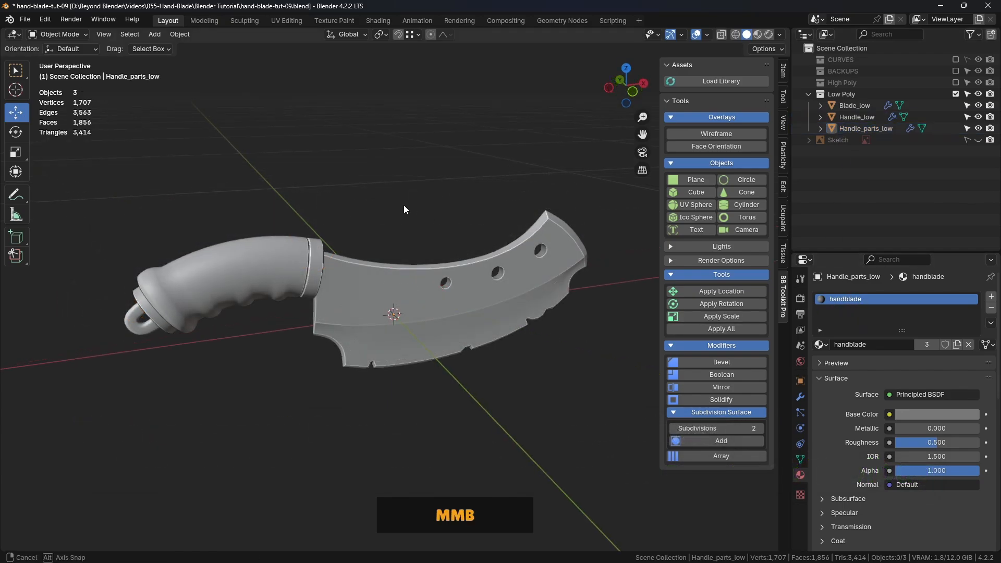
Widen the 3D viewport and, with both collections shown, select all three high-poly and all three low-poly objects.
{"action": "middle_click_drag", "start_coordinate": [403, 205], "coordinate": [404, 212]}
{"action": "scroll", "coordinate": [404, 213], "scroll_direction": "up", "scroll_amount": 2}
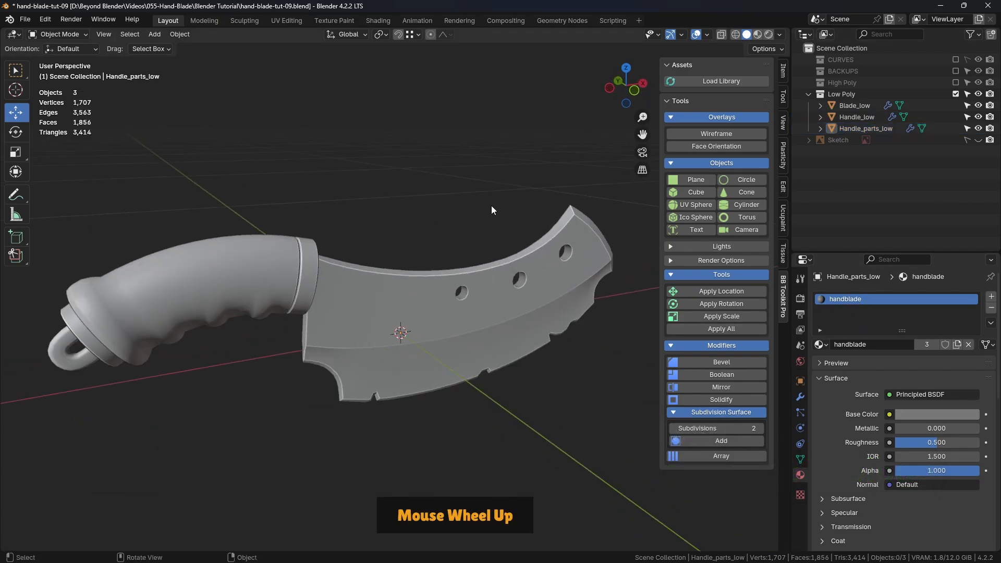
{"action": "left_click_drag", "start_coordinate": [790, 203], "coordinate": [829, 200]}
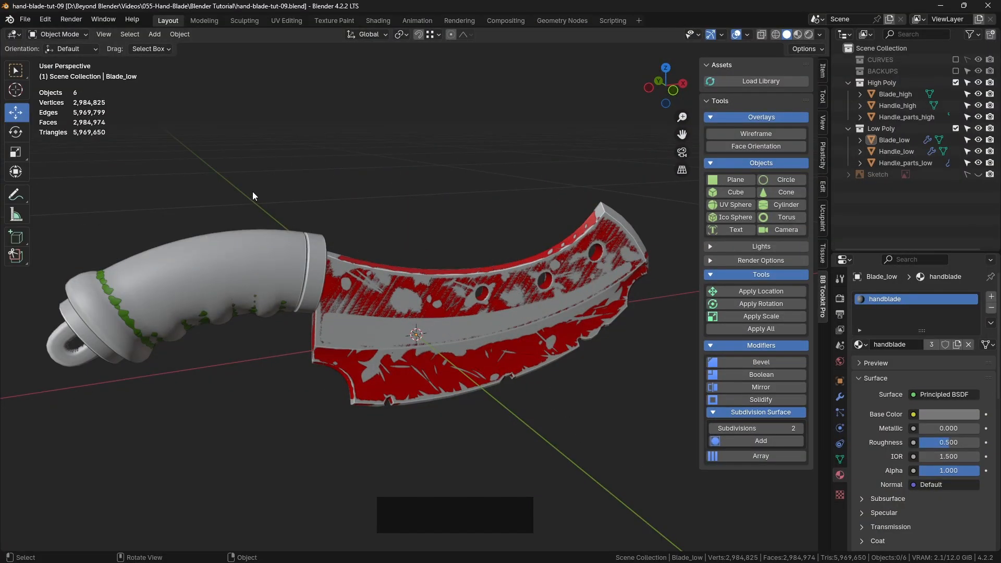
{"action": "left_click", "coordinate": [899, 94]}
{"action": "left_click", "coordinate": [900, 116], "text": "shift"}
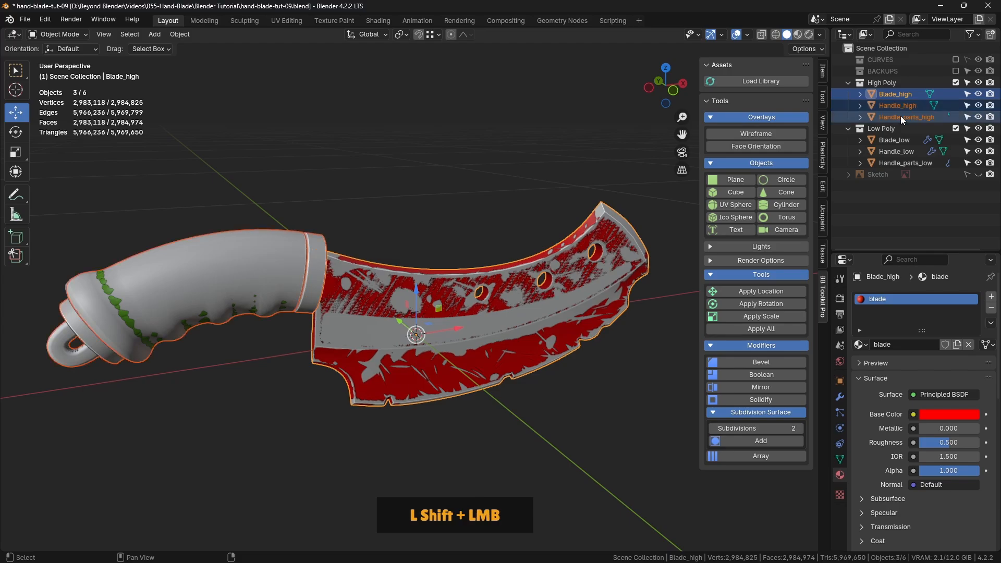
{"action": "left_click", "coordinate": [894, 140], "text": "ctrl"}
{"action": "left_click", "coordinate": [897, 151], "text": "ctrl"}
{"action": "left_click", "coordinate": [906, 163], "text": "ctrl"}
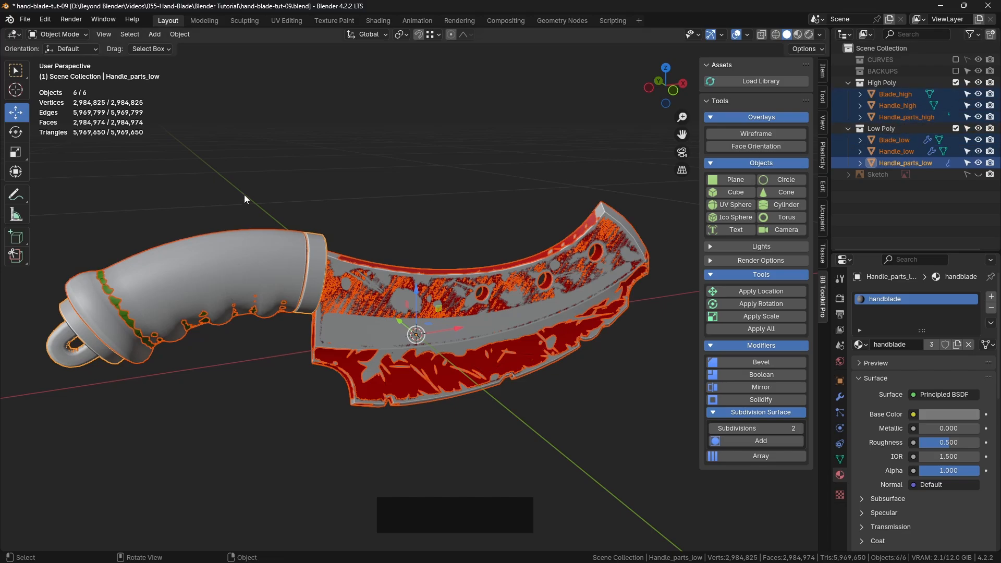
Export the selection as handblade.fbx into the Marmoset folder, with the FBX export limited to Selected Objects.
{"action": "left_click", "coordinate": [24, 21]}
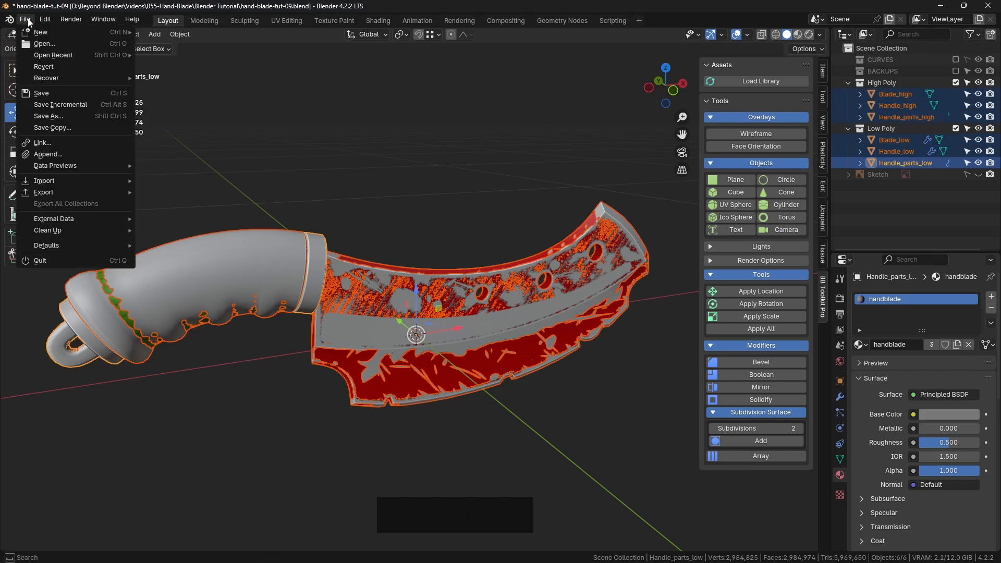
{"action": "mouse_move", "coordinate": [47, 192]}
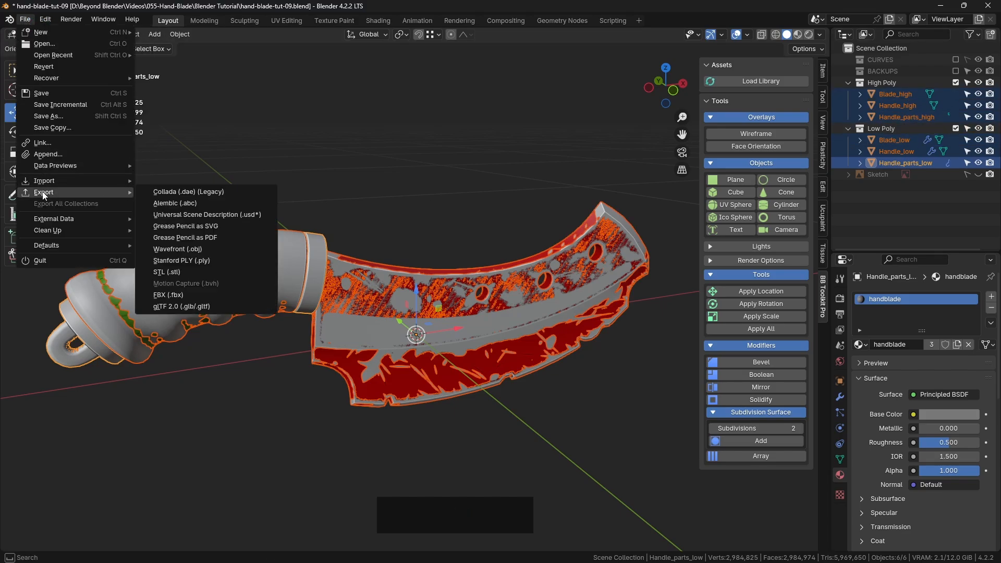
{"action": "left_click", "coordinate": [180, 294]}
{"action": "left_click", "coordinate": [313, 462]}
{"action": "type", "text": "handblade.fbx"}
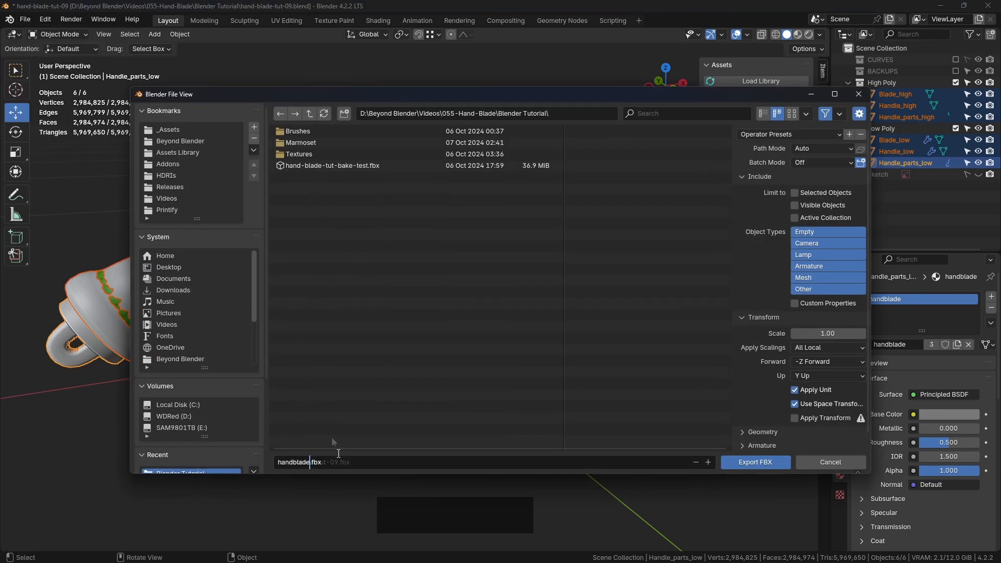
{"action": "left_click", "coordinate": [359, 365]}
{"action": "left_click", "coordinate": [320, 143]}
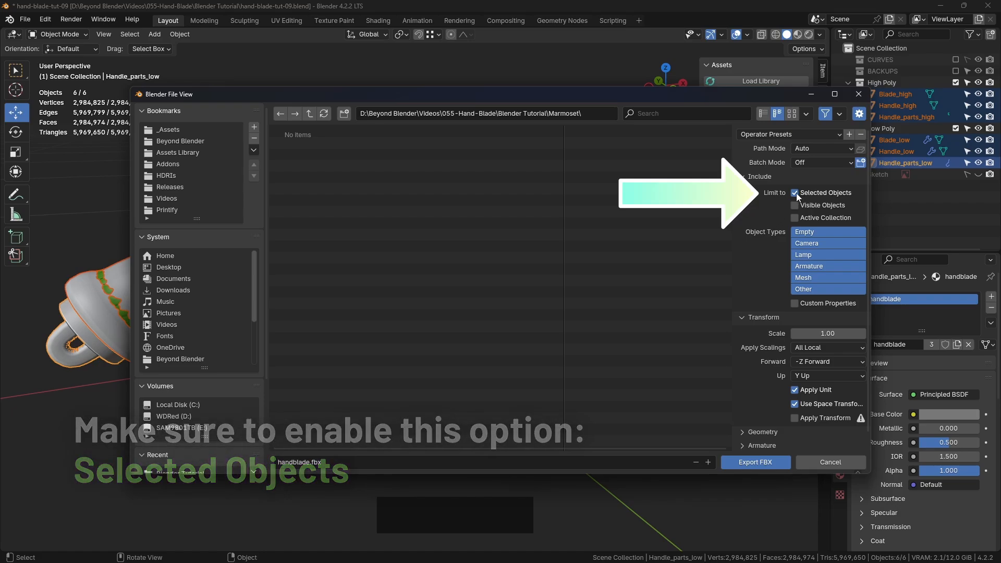
{"action": "scroll", "coordinate": [746, 305], "scroll_direction": "down", "scroll_amount": 1}
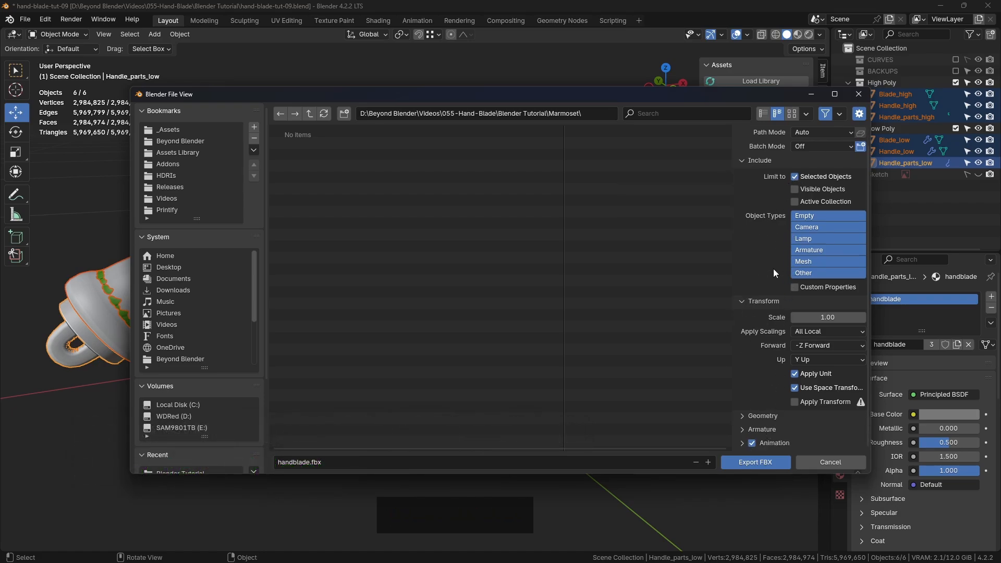
{"action": "scroll", "coordinate": [802, 263], "scroll_direction": "up", "scroll_amount": 1}
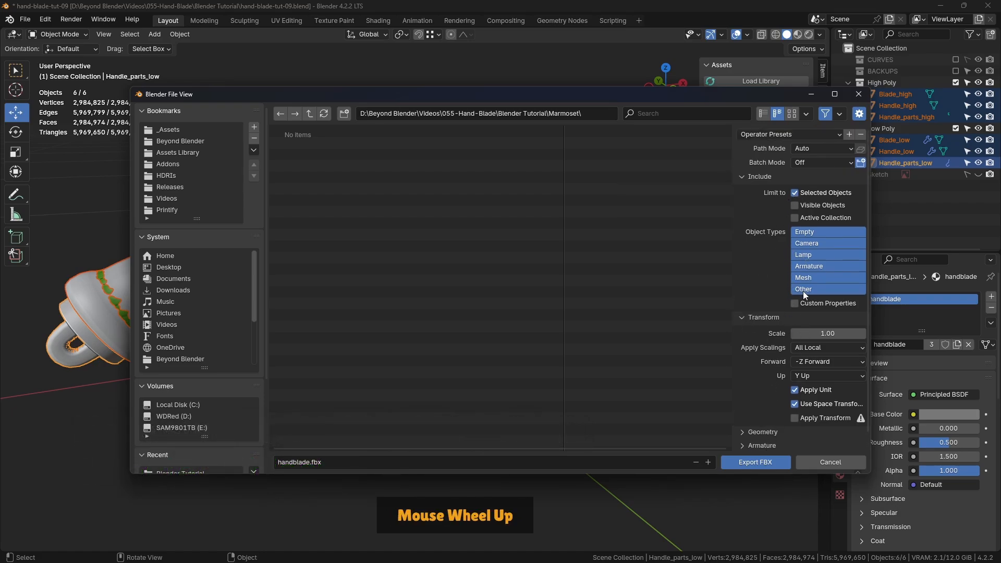
{"action": "left_click", "coordinate": [756, 462]}
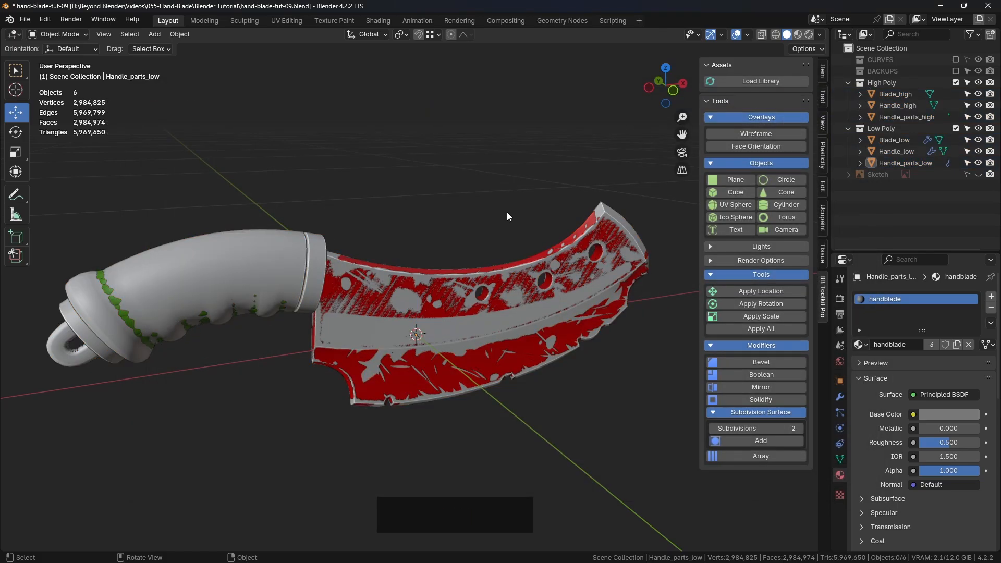